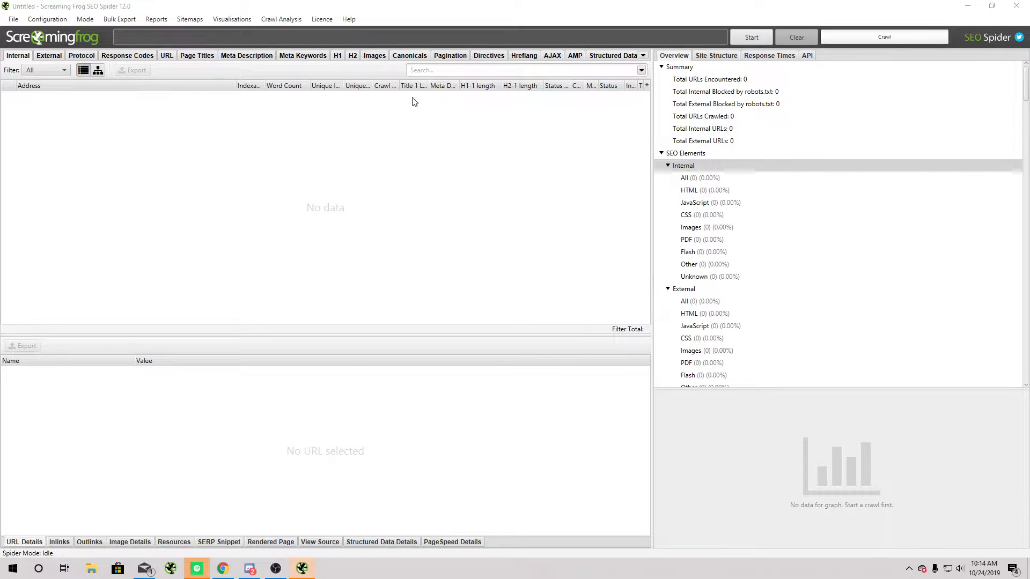
Narrow the Address column in the internal crawl results table
{"action": "left_click", "coordinate": [234, 86]}
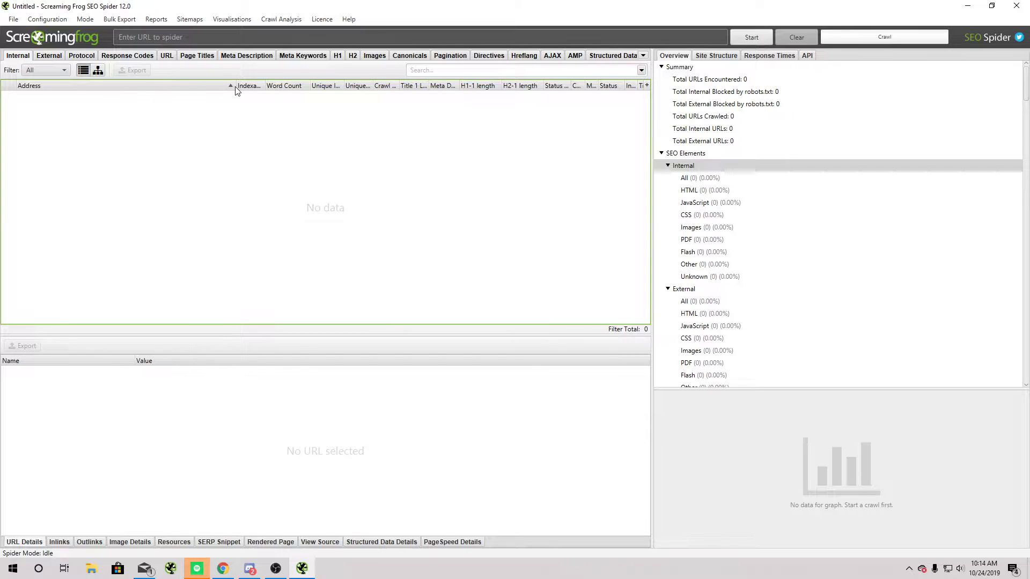
{"action": "left_click_drag", "start_coordinate": [234, 86], "coordinate": [88, 86]}
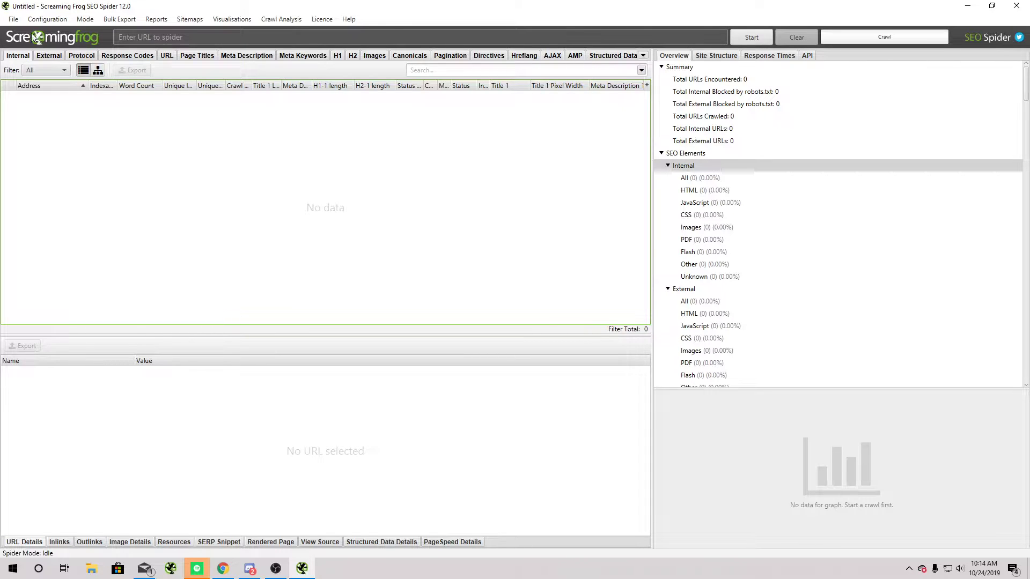
{"action": "left_click", "coordinate": [13, 20]}
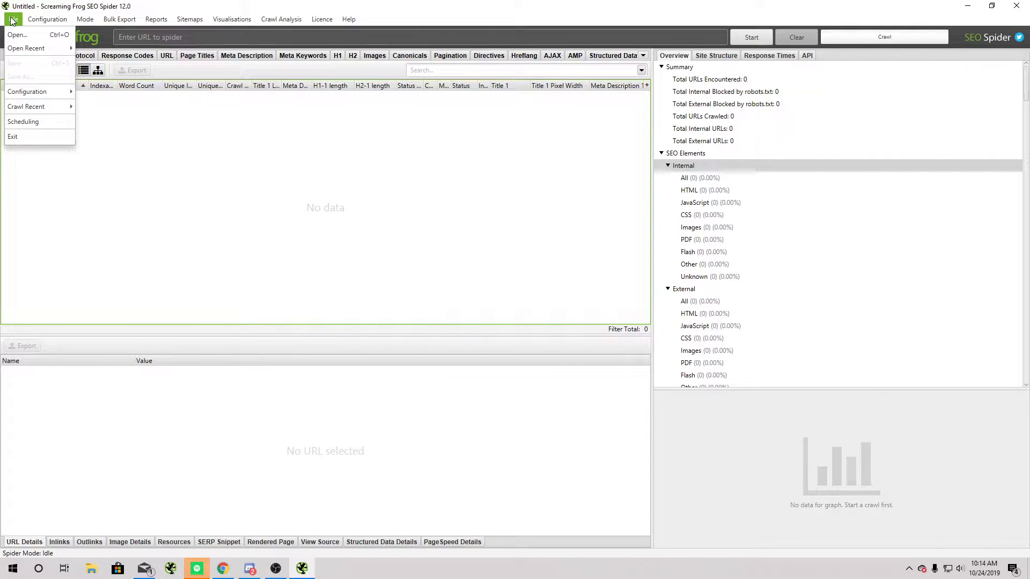
{"action": "mouse_move", "coordinate": [52, 97]}
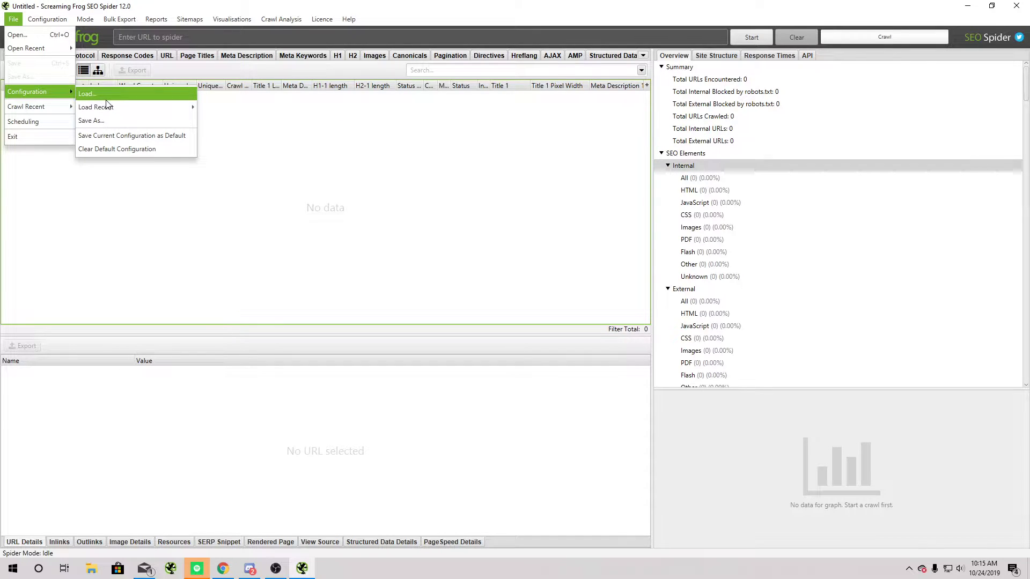
{"action": "mouse_move", "coordinate": [108, 106]}
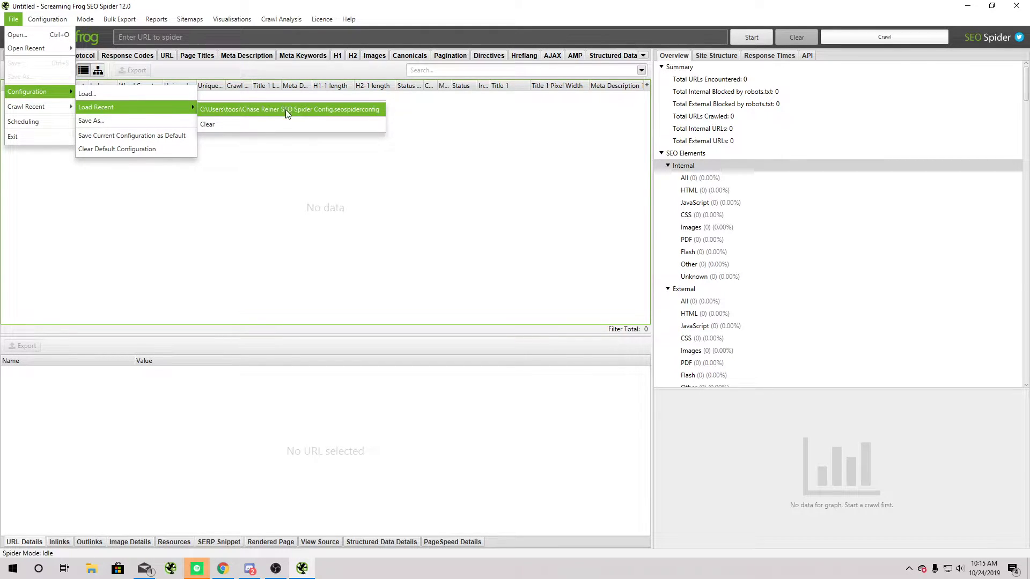
{"action": "left_click", "coordinate": [317, 161]}
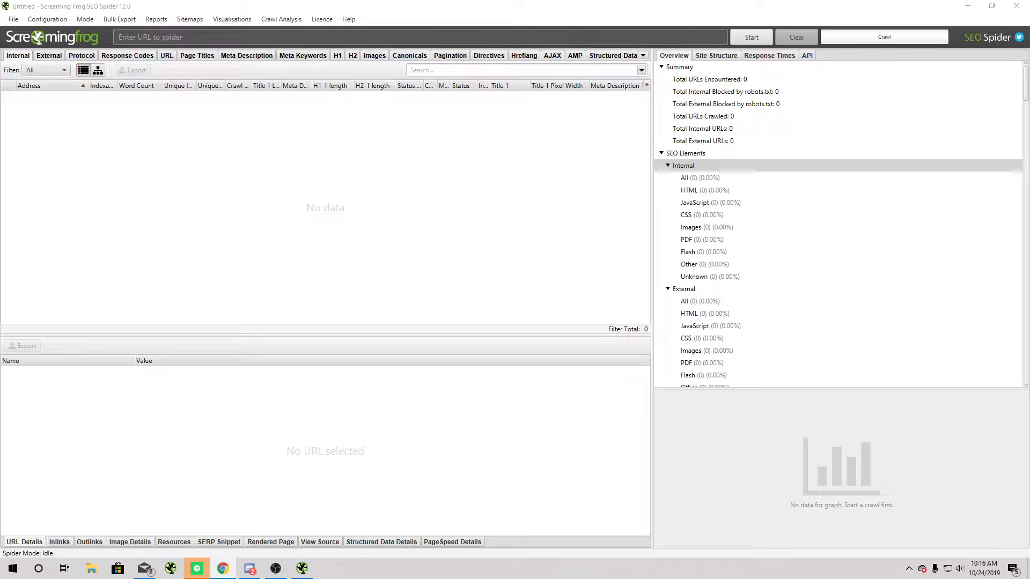
Switch to Chrome and search Google for "realtors near me"
{"action": "left_click", "coordinate": [223, 568]}
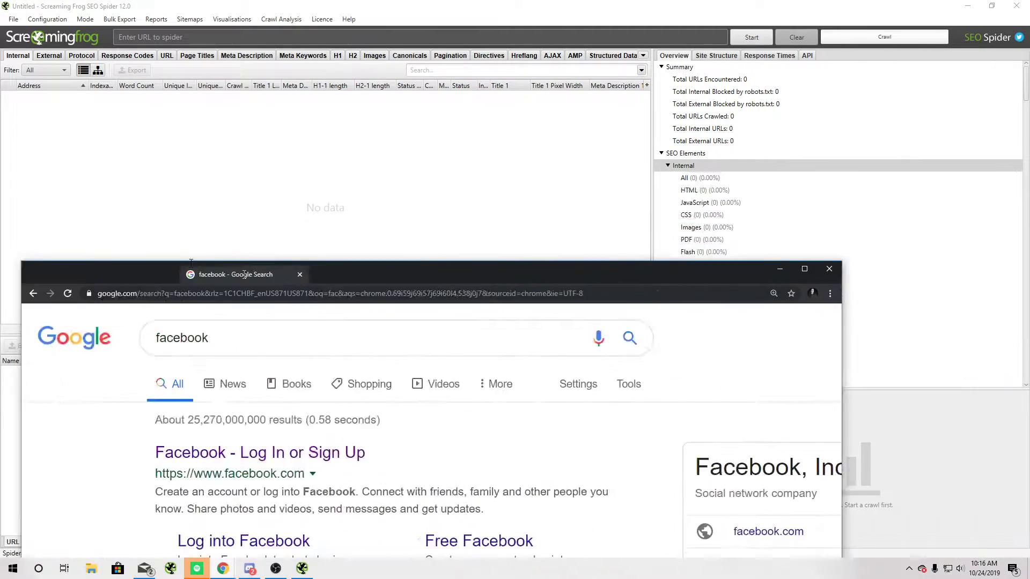
{"action": "left_click", "coordinate": [175, 73]}
{"action": "double_click", "coordinate": [174, 74]}
{"action": "type", "text": "realtors near me"}
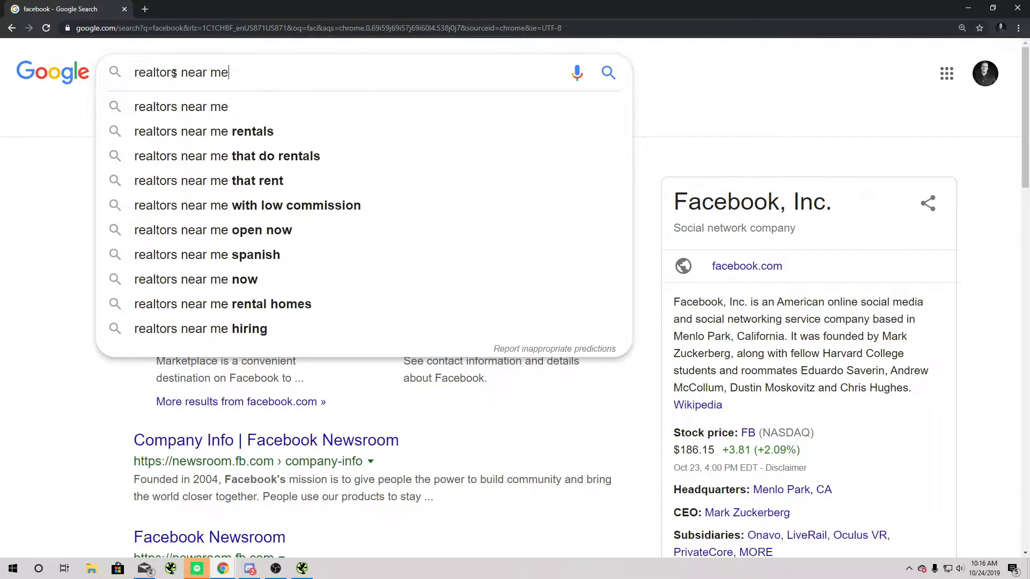
{"action": "key", "text": "Return"}
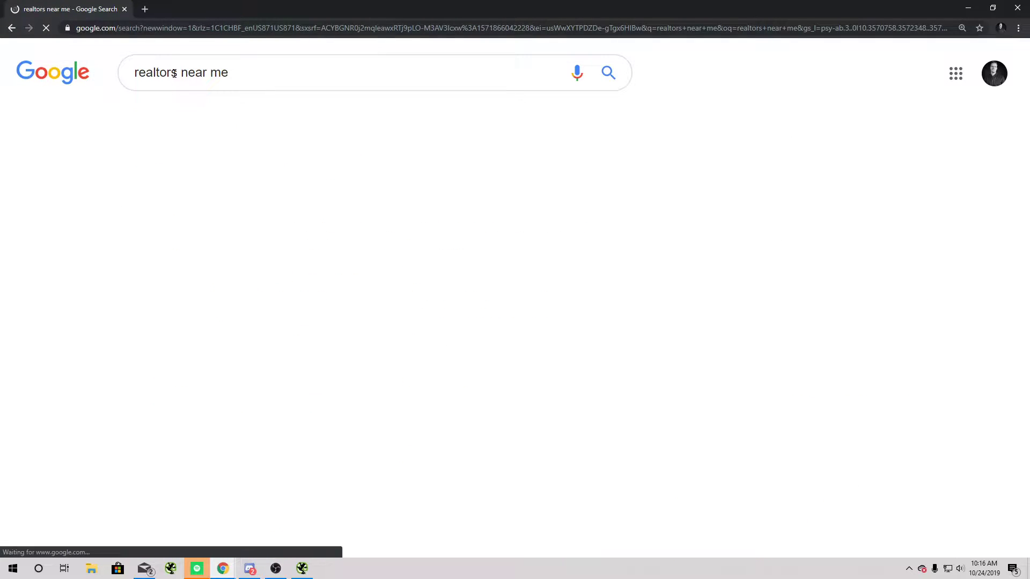
Expand the local results to the full list of places and open the Live Dream Colorado website
{"action": "scroll", "coordinate": [329, 331], "scroll_direction": "down", "scroll_amount": 8}
{"action": "scroll", "coordinate": [329, 331], "scroll_direction": "down", "scroll_amount": 4}
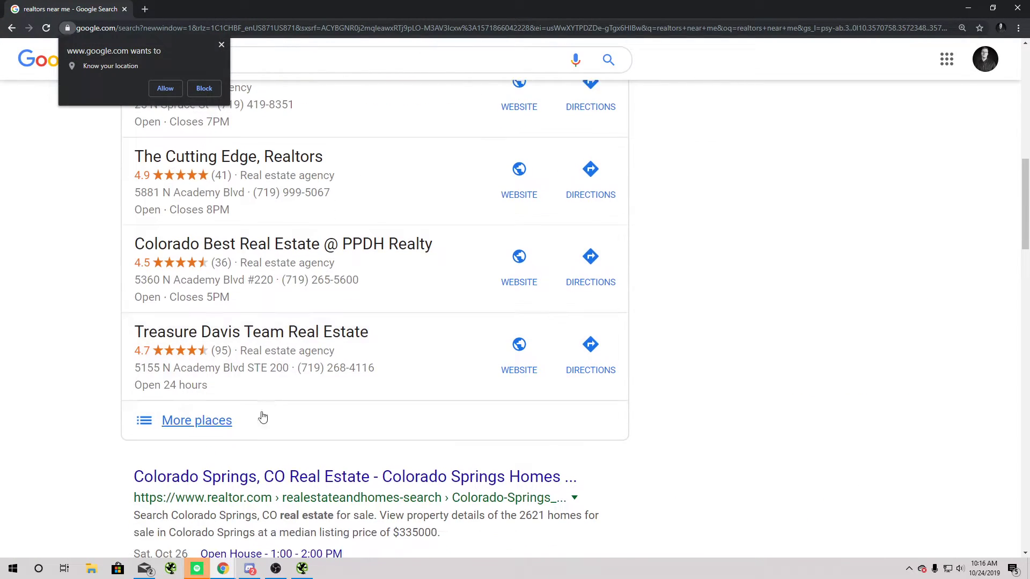
{"action": "left_click", "coordinate": [231, 432]}
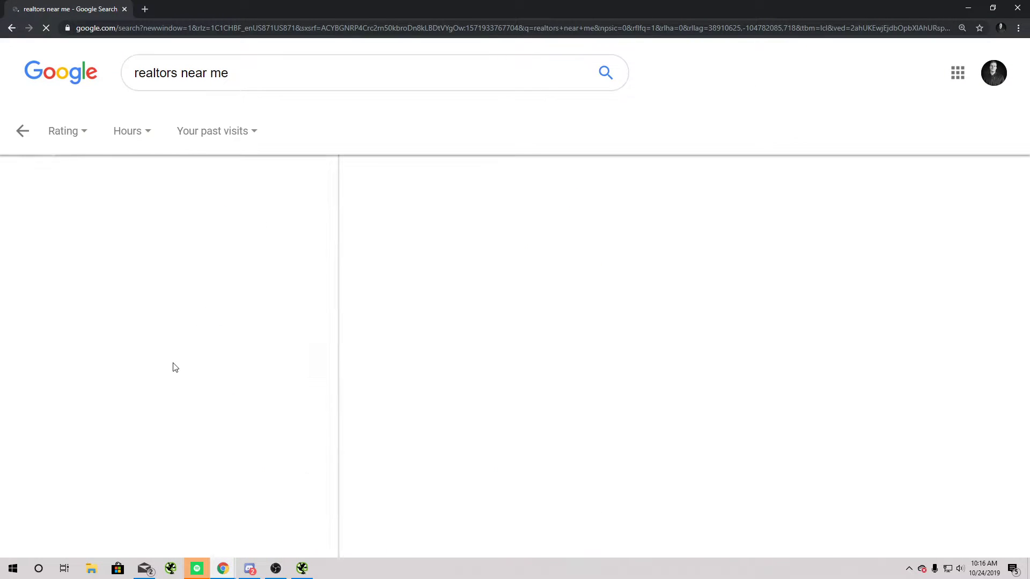
{"action": "scroll", "coordinate": [177, 370], "scroll_direction": "down", "scroll_amount": 8}
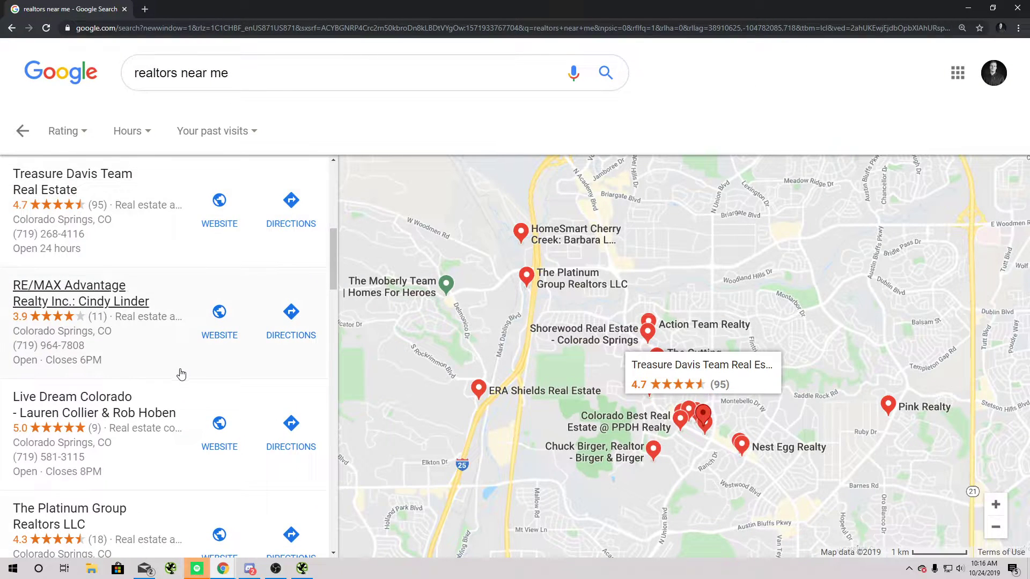
{"action": "left_click", "coordinate": [217, 426]}
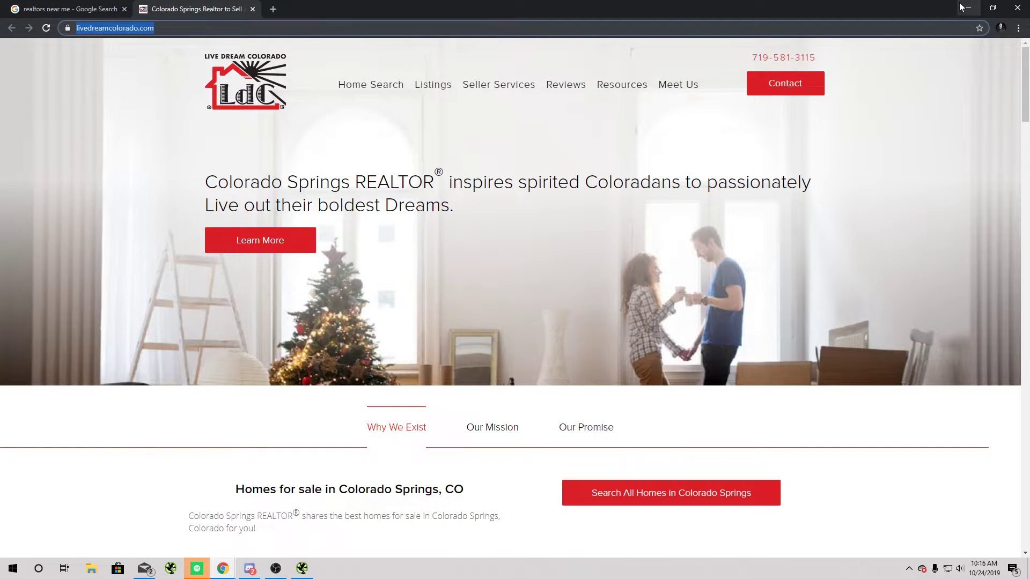
{"action": "key", "text": "alt+Tab"}
{"action": "type", "text": "https://livedreamcolorado.com/"}
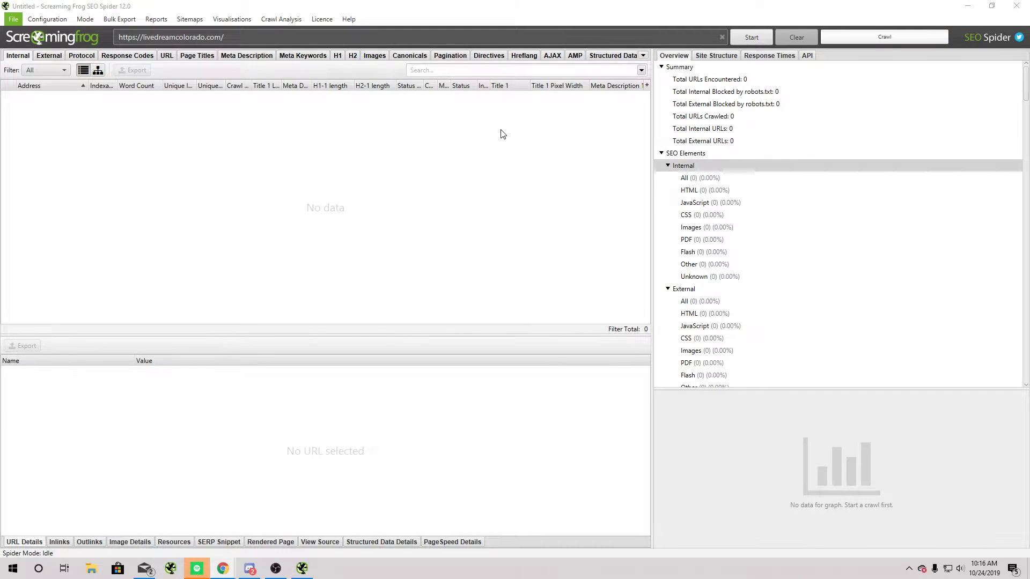
{"action": "key", "text": "alt+Tab"}
{"action": "key", "text": "alt+Tab"}
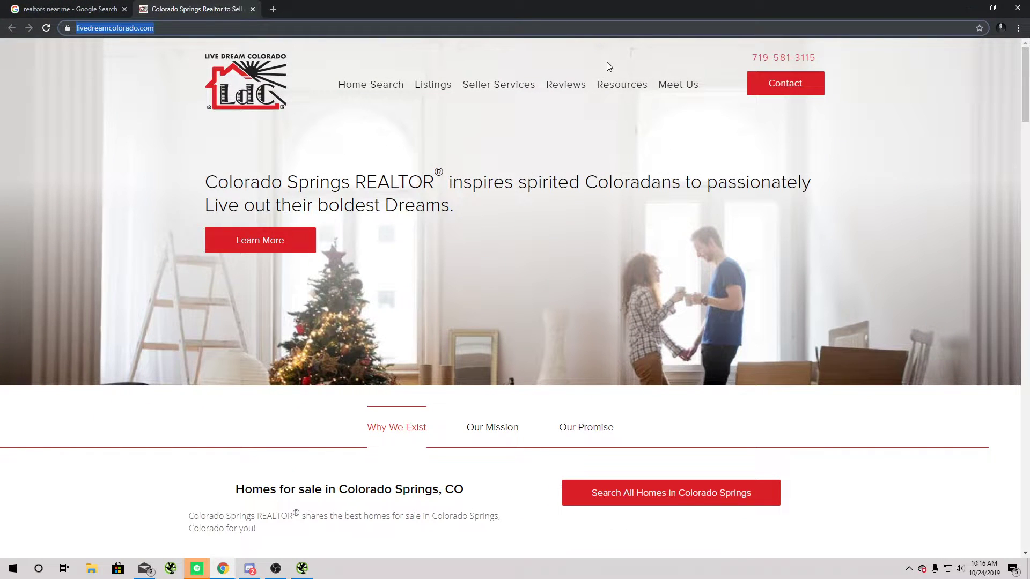
{"action": "key", "text": "alt+Tab"}
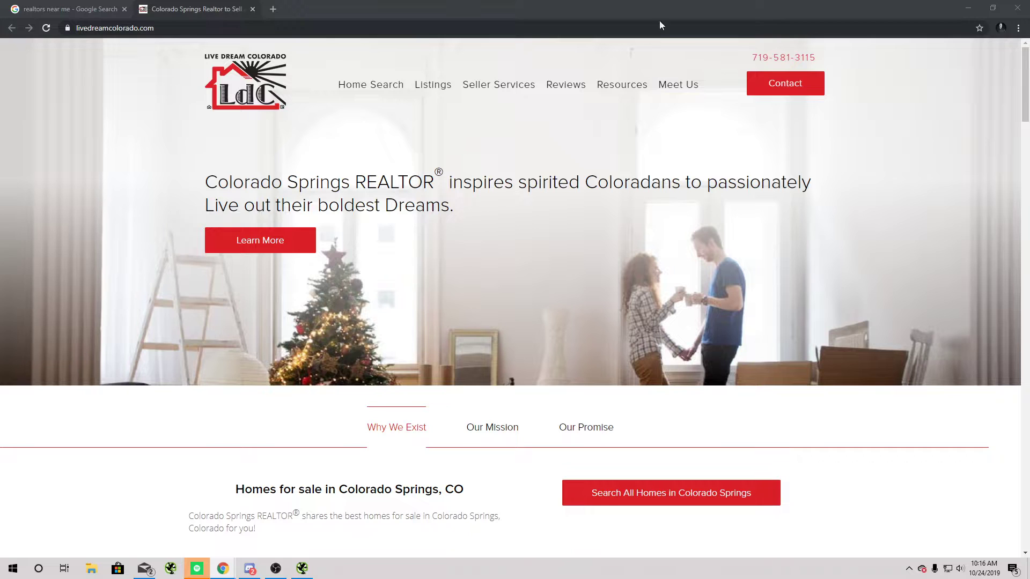
{"action": "key", "text": "alt+Tab"}
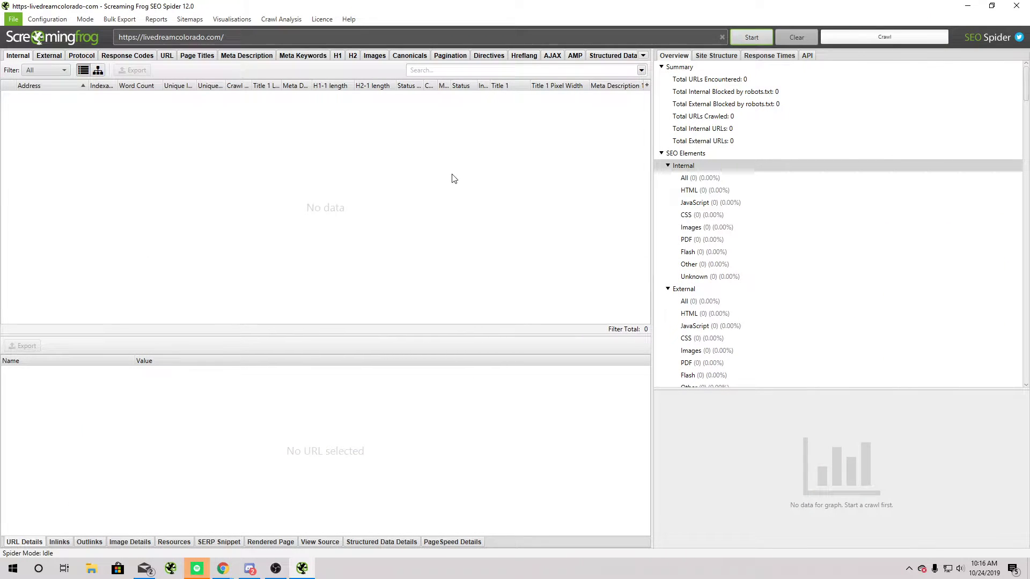
{"action": "key", "text": "Return"}
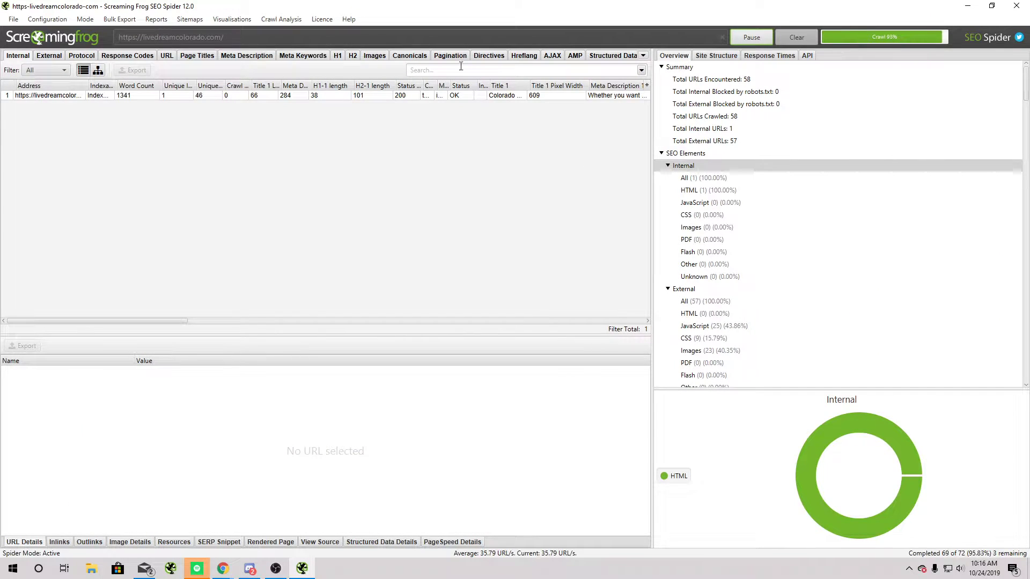
Filter the internal results to HTML and widen the Address column to show the homepage's full URL
{"action": "left_click", "coordinate": [60, 75]}
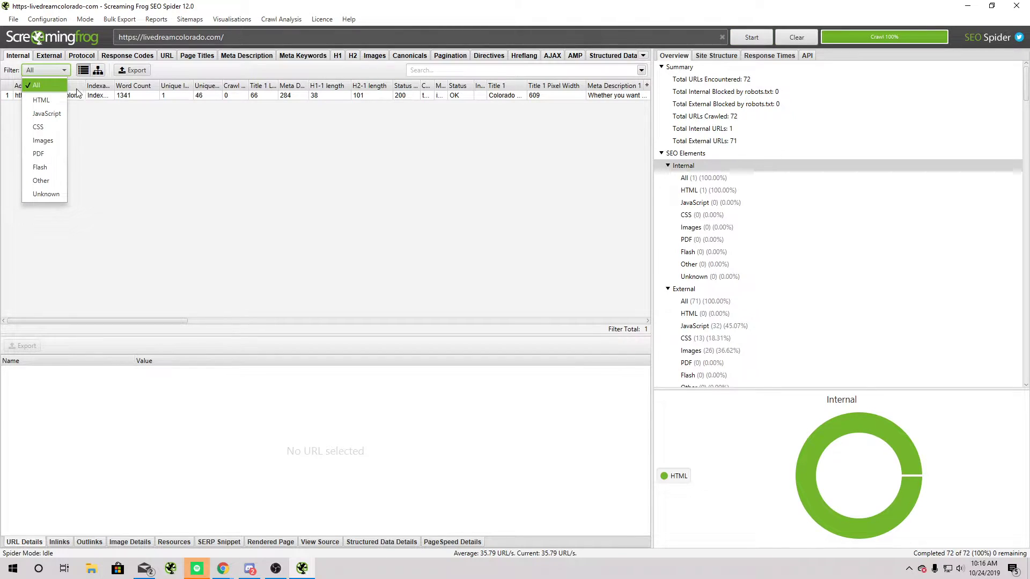
{"action": "left_click", "coordinate": [60, 100]}
{"action": "left_click", "coordinate": [80, 96]}
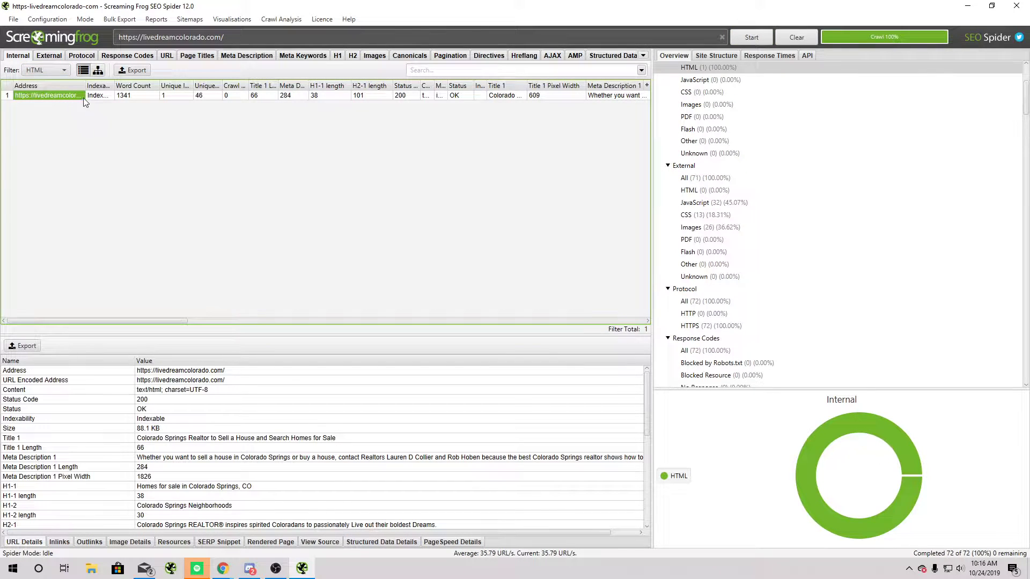
{"action": "left_click_drag", "start_coordinate": [85, 86], "coordinate": [272, 86]}
Switch to Chrome and open the Shorewood Real Estate website from the list of local realtors
{"action": "key", "text": "alt+Tab"}
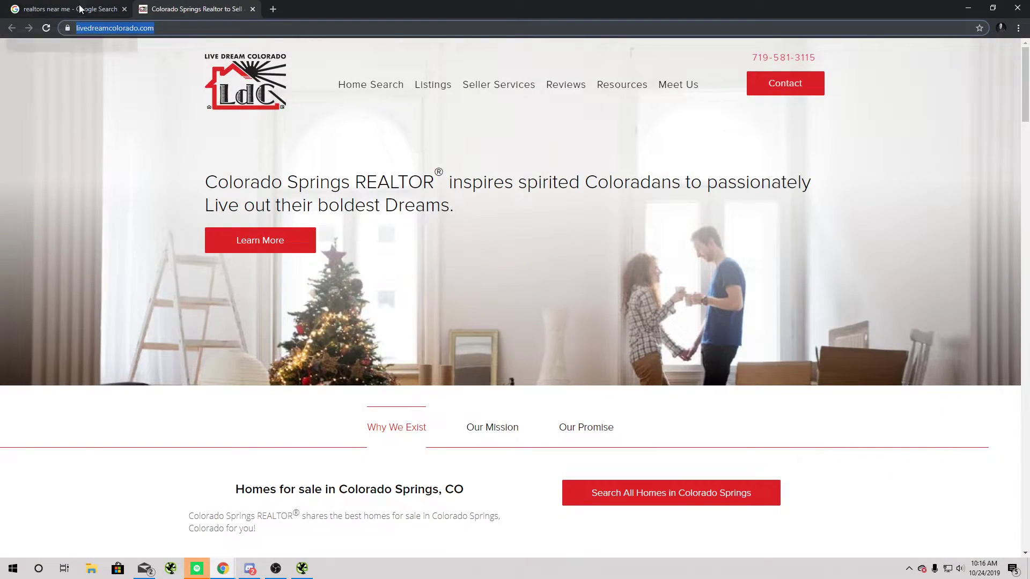
{"action": "left_click", "coordinate": [79, 9]}
{"action": "scroll", "coordinate": [301, 370], "scroll_direction": "down", "scroll_amount": 6}
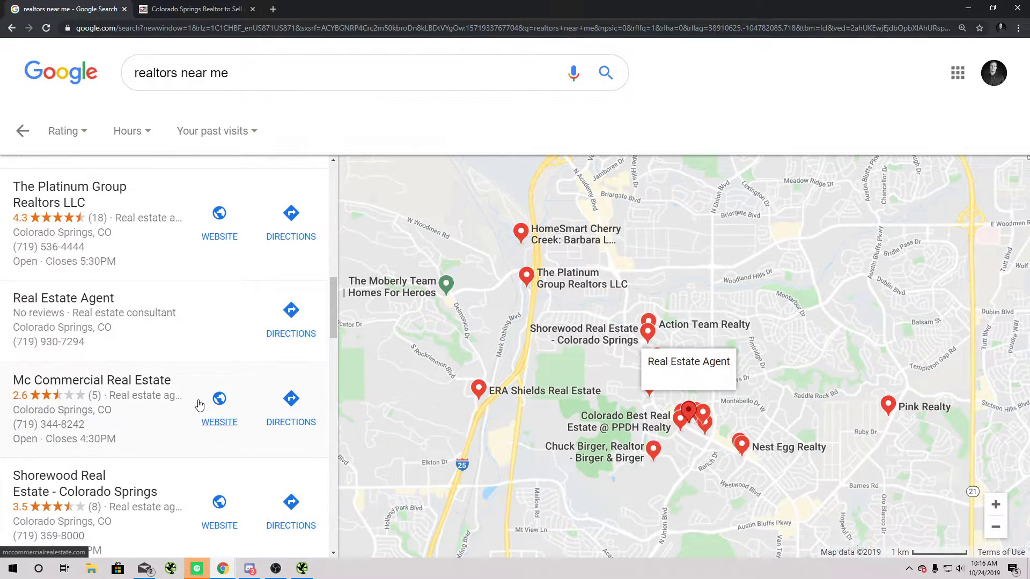
{"action": "scroll", "coordinate": [215, 376], "scroll_direction": "down", "scroll_amount": 3}
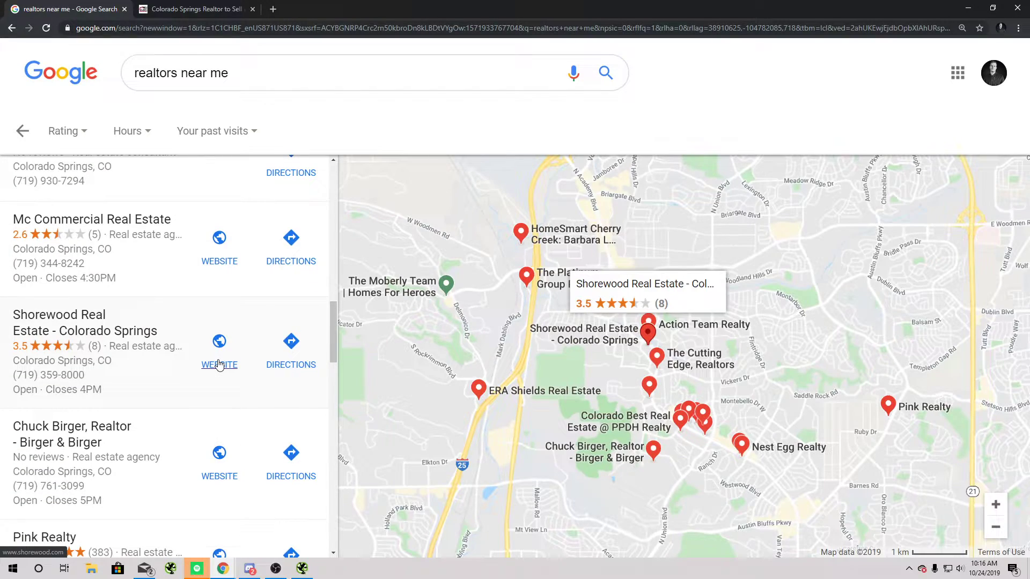
{"action": "left_click", "coordinate": [219, 365]}
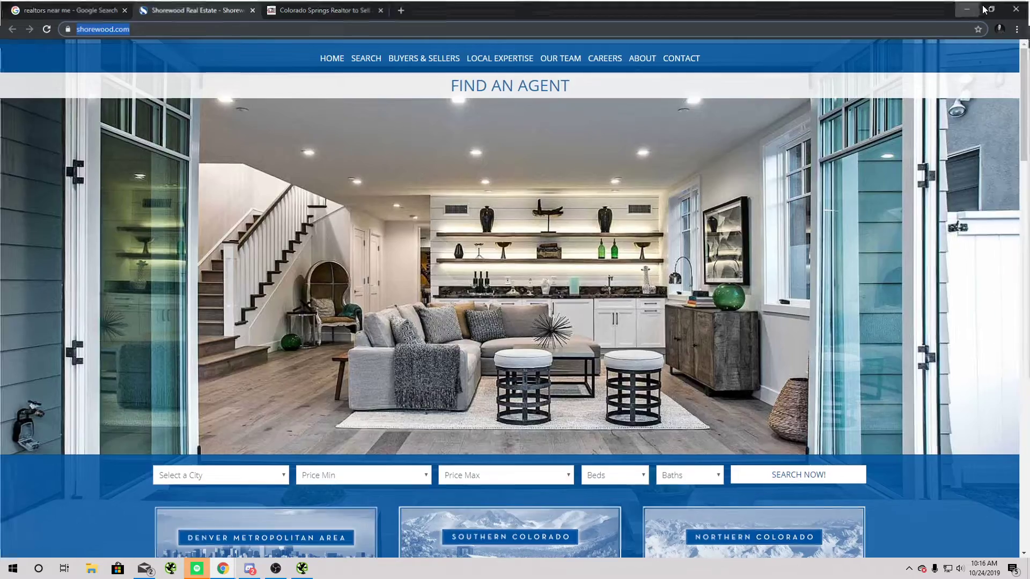
{"action": "key", "text": "alt+Tab"}
{"action": "triple_click", "coordinate": [257, 36]}
{"action": "type", "text": "https://shorewood.com/"}
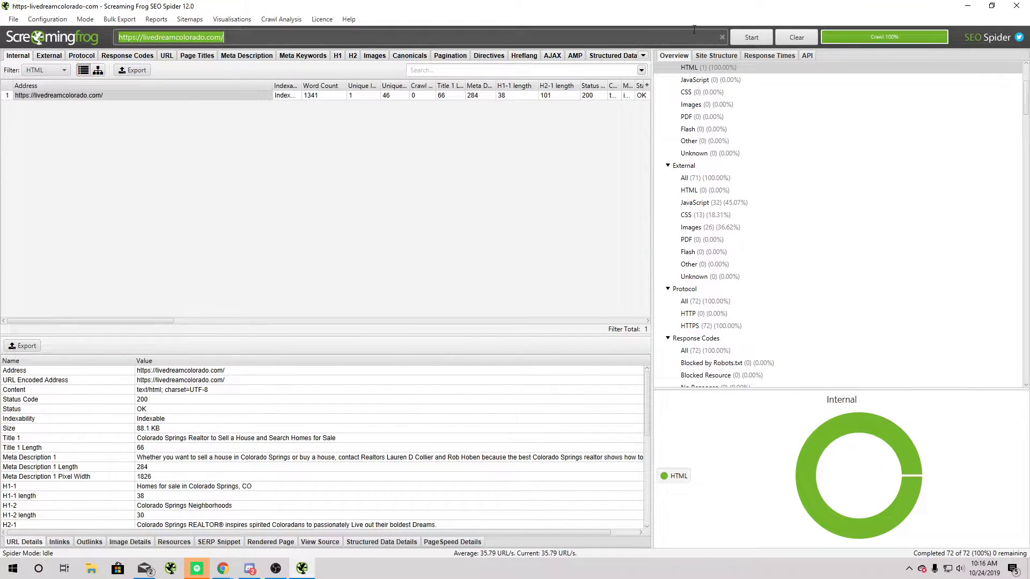
{"action": "left_click", "coordinate": [749, 37]}
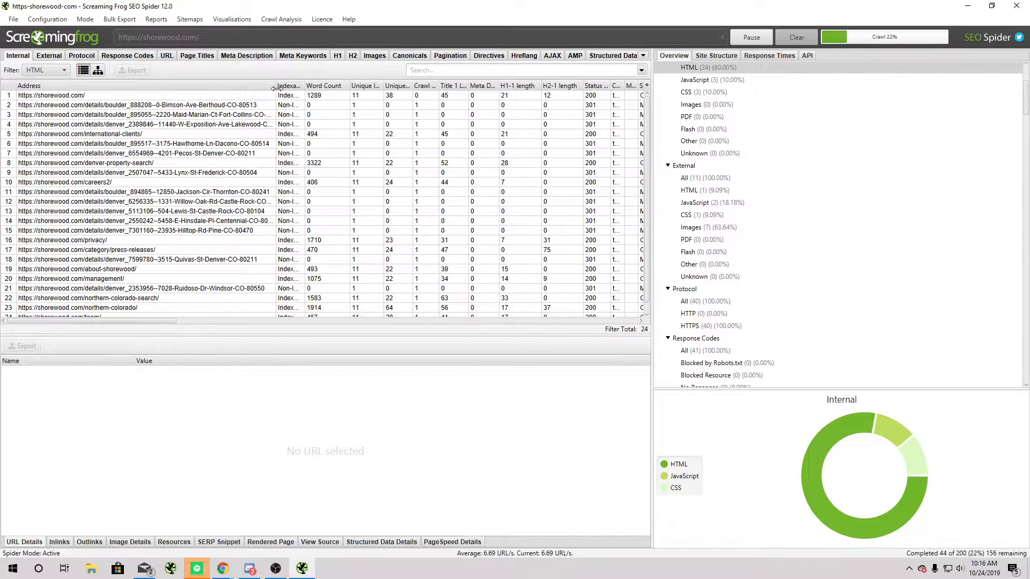
Widen the Address column further and select the listed Shorewood page addresses
{"action": "left_click_drag", "start_coordinate": [275, 86], "coordinate": [372, 86]}
{"action": "left_click_drag", "start_coordinate": [269, 96], "coordinate": [268, 329]}
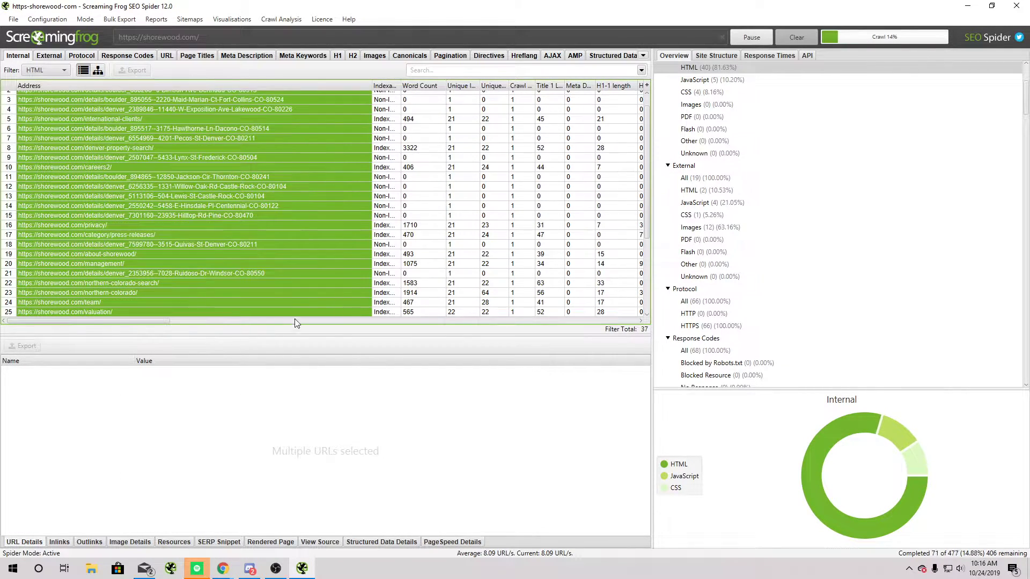
{"action": "scroll", "coordinate": [765, 364], "scroll_direction": "down", "scroll_amount": 20}
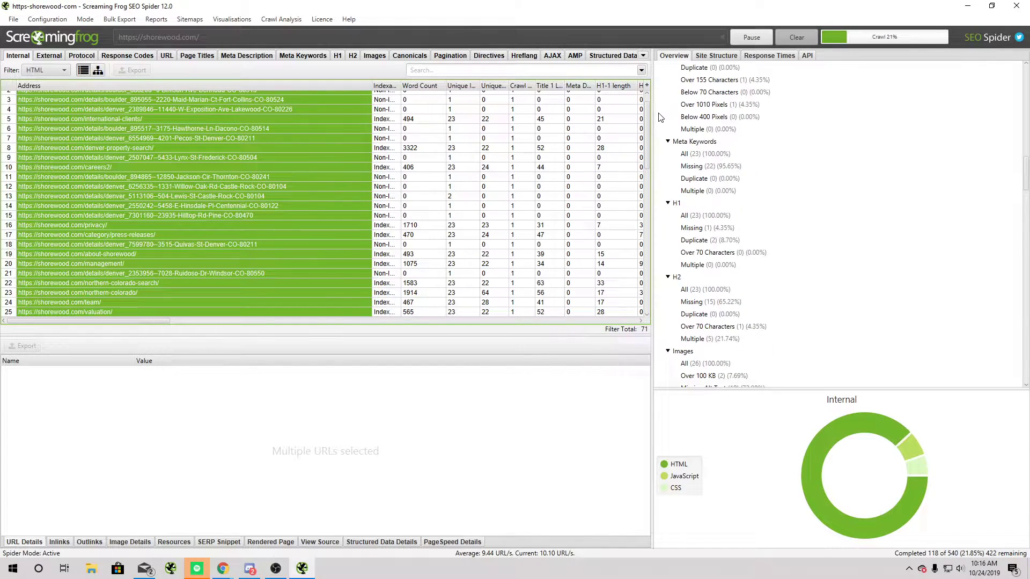
Widen the crawl results table against the overview and bring its further data columns into view
{"action": "left_click_drag", "start_coordinate": [651, 111], "coordinate": [643, 112]}
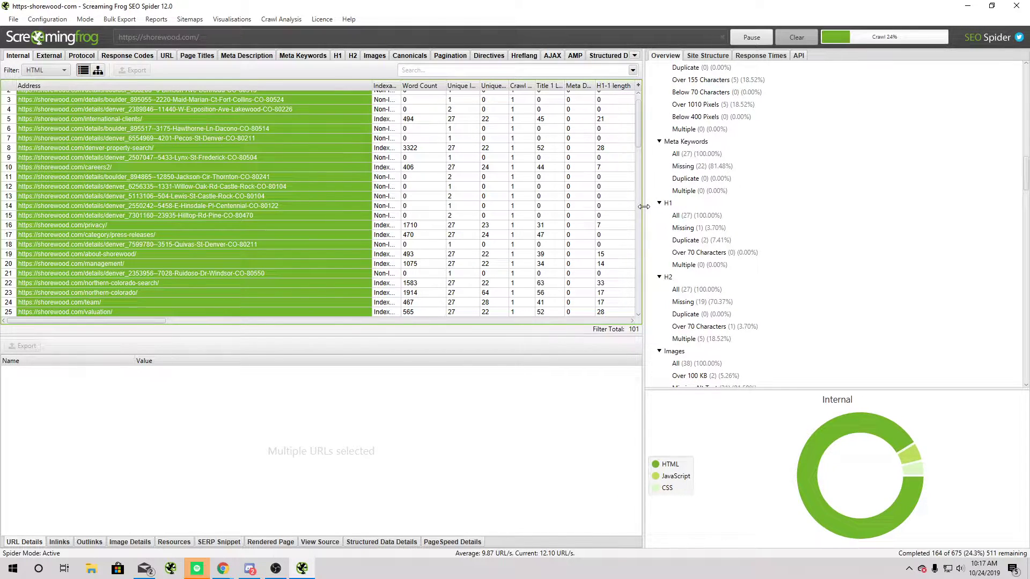
{"action": "left_click_drag", "start_coordinate": [652, 213], "coordinate": [716, 213]}
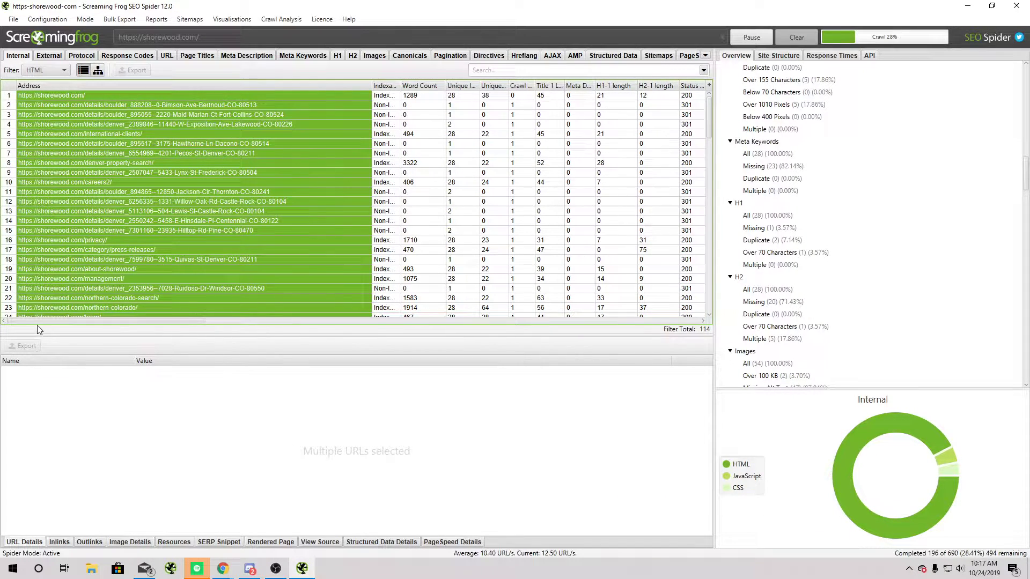
{"action": "left_click_drag", "start_coordinate": [196, 321], "coordinate": [220, 322]}
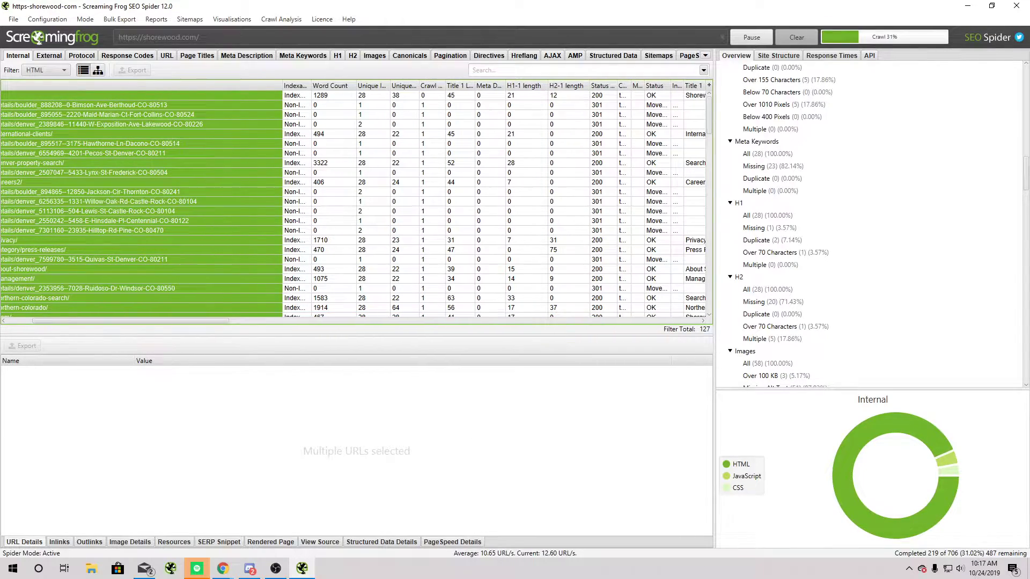
{"action": "key", "text": "super+d"}
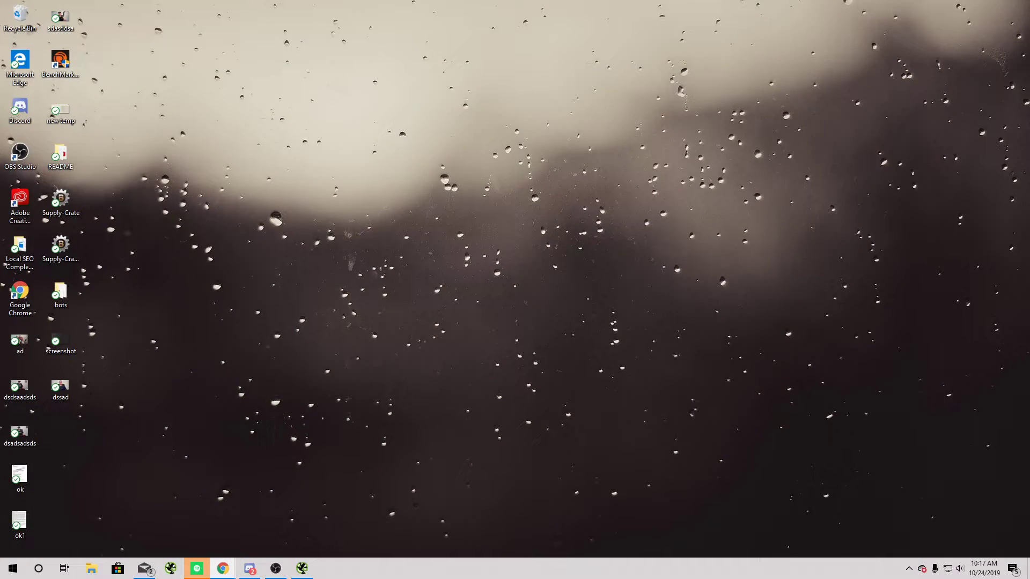
{"action": "key", "text": "super+d"}
{"action": "key", "text": "alt+Tab"}
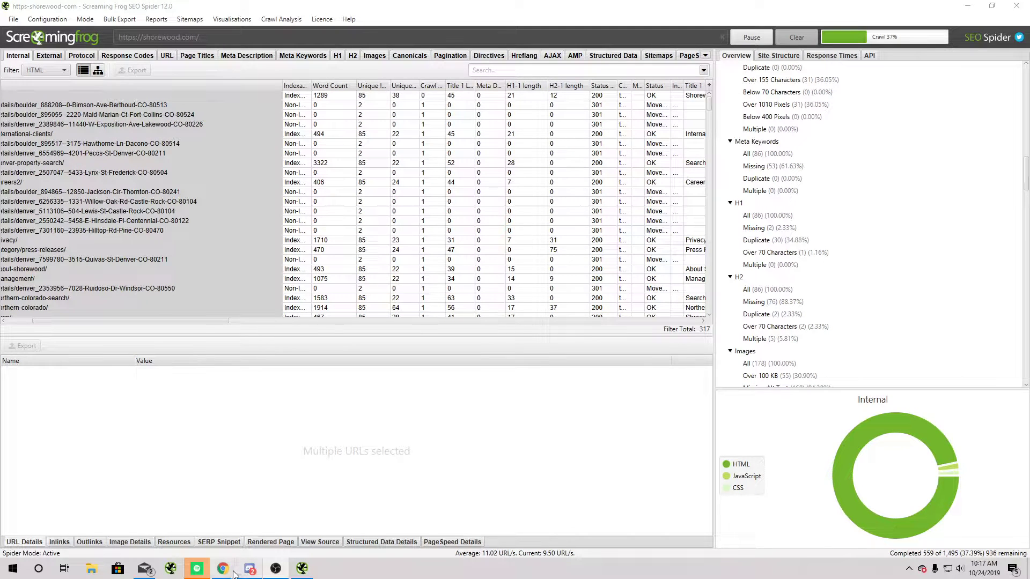
Switch to Chrome and open Google Drive in place of the local realtors search results
{"action": "mouse_move", "coordinate": [218, 575]}
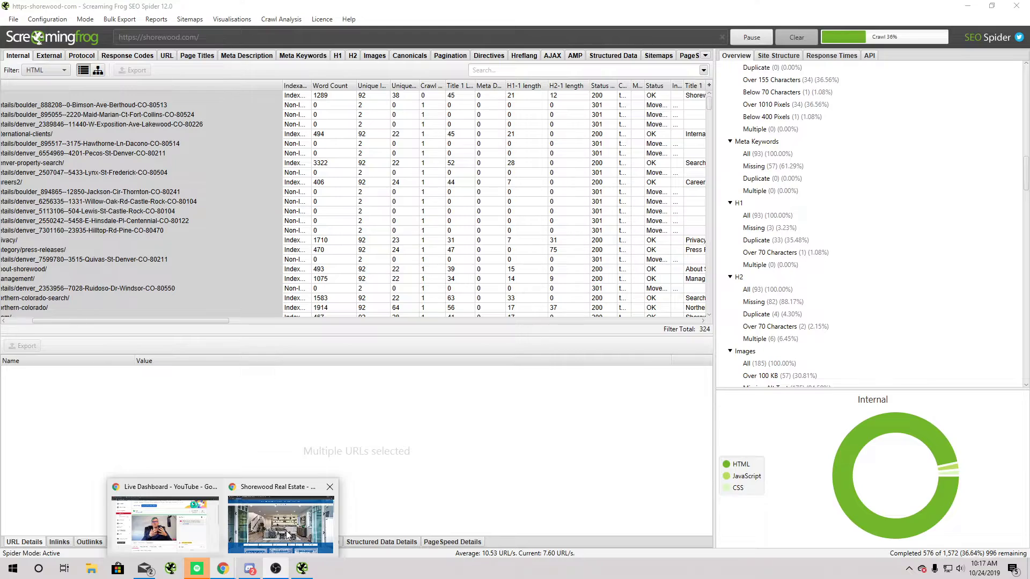
{"action": "left_click", "coordinate": [285, 530]}
{"action": "left_click", "coordinate": [91, 9]}
{"action": "left_click", "coordinate": [162, 28]}
{"action": "type", "text": "drive.google.com/drive/"}
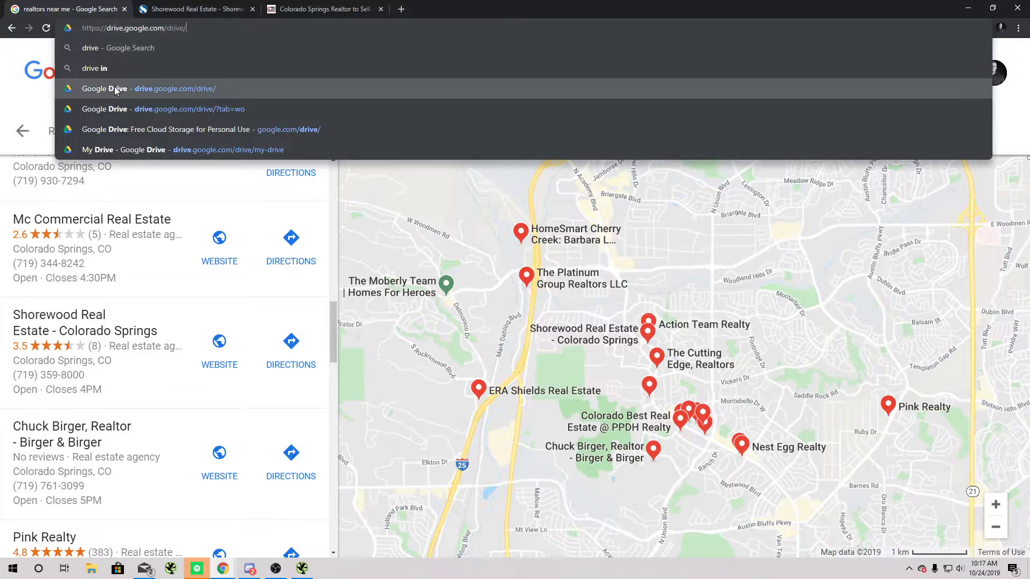
{"action": "left_click", "coordinate": [114, 87]}
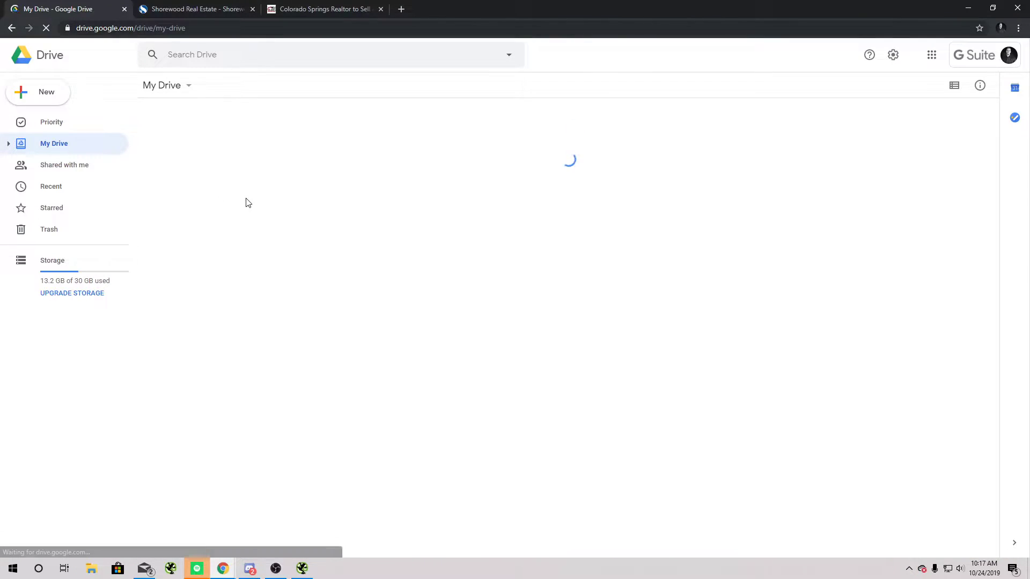
Open Free-SEO-Audit-Template.xlsx from My Drive in Google Sheets and enlarge the page to 125%
{"action": "double_click", "coordinate": [232, 243]}
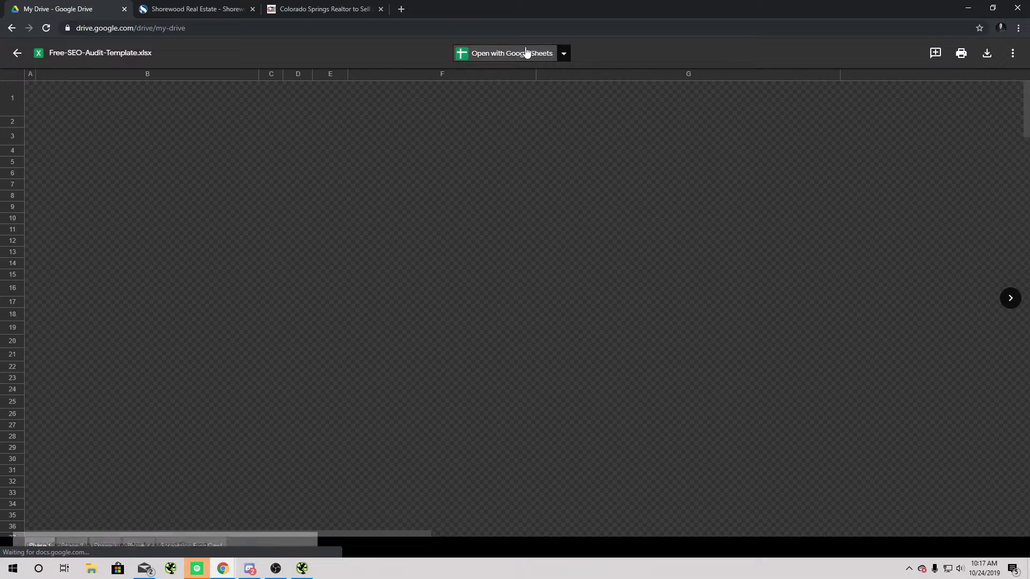
{"action": "left_click", "coordinate": [526, 50]}
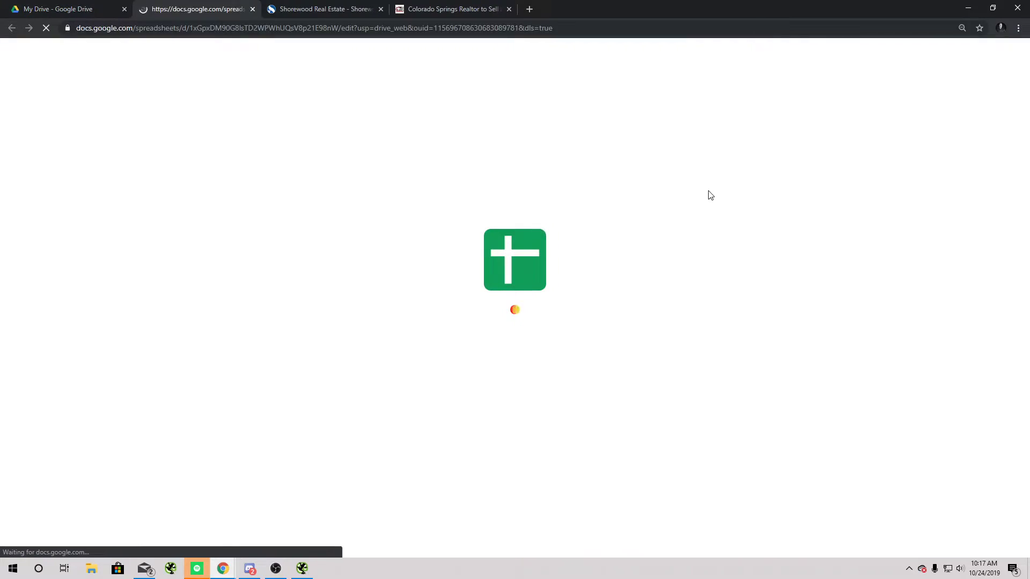
{"action": "key", "text": "ctrl+plus"}
{"action": "key", "text": "ctrl+plus"}
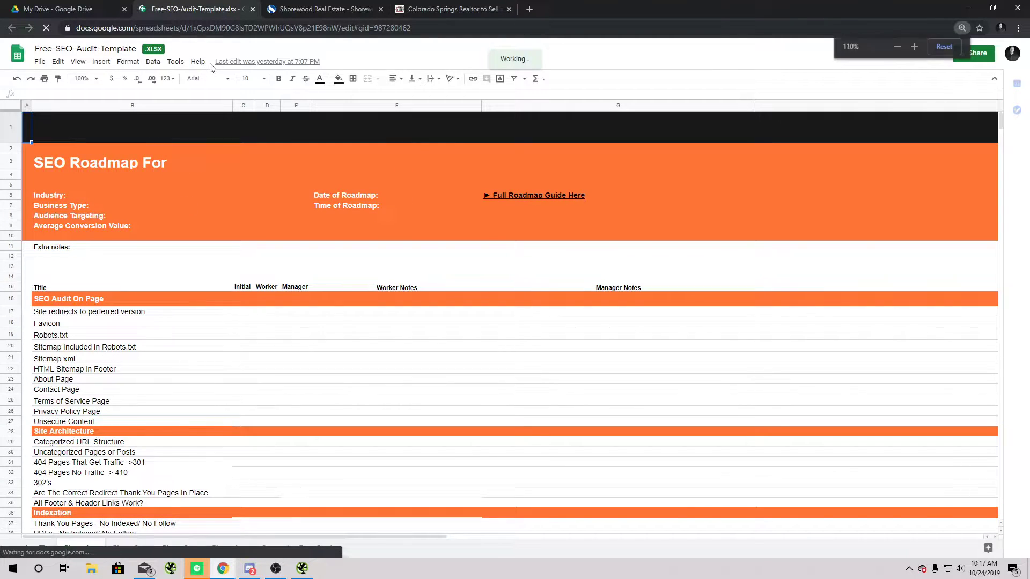
{"action": "scroll", "coordinate": [184, 365], "scroll_direction": "down", "scroll_amount": 3}
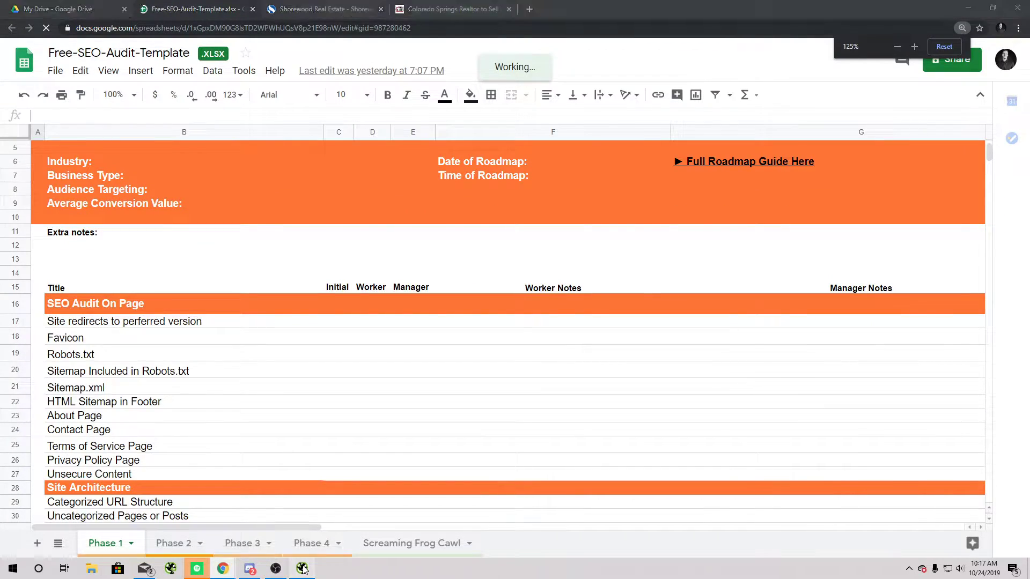
{"action": "key", "text": "alt+Tab"}
{"action": "left_click", "coordinate": [53, 329]}
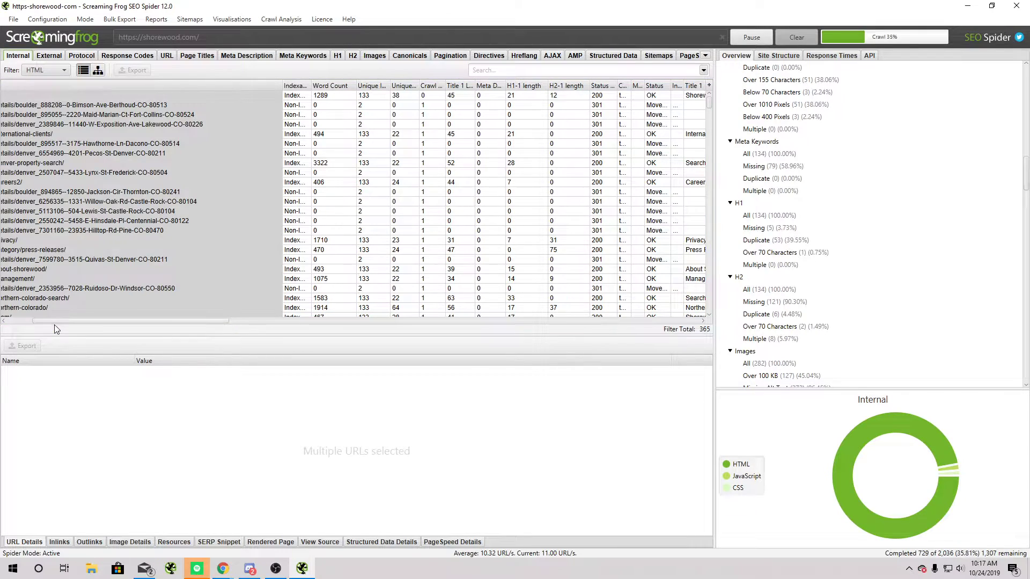
{"action": "left_click_drag", "start_coordinate": [55, 322], "coordinate": [20, 323]}
{"action": "left_click", "coordinate": [114, 99]}
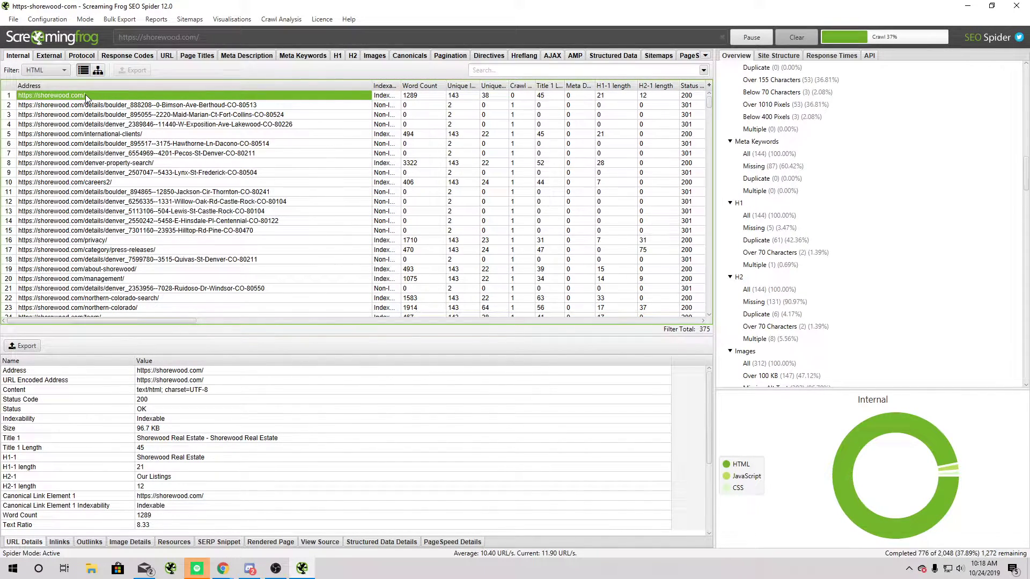
{"action": "left_click_drag", "start_coordinate": [400, 85], "coordinate": [528, 80]}
{"action": "scroll", "coordinate": [252, 155], "scroll_direction": "down", "scroll_amount": 5}
{"action": "scroll", "coordinate": [120, 105], "scroll_direction": "up", "scroll_amount": 5}
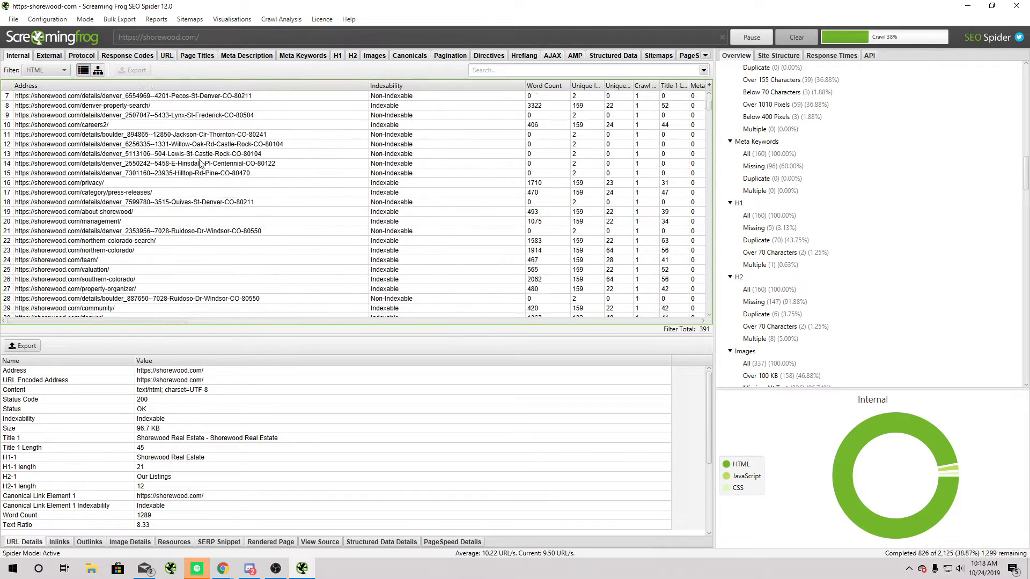
Switch to Chrome and load shorewood.com in the tab showing the other Colorado Springs realtor's site
{"action": "right_click", "coordinate": [114, 92]}
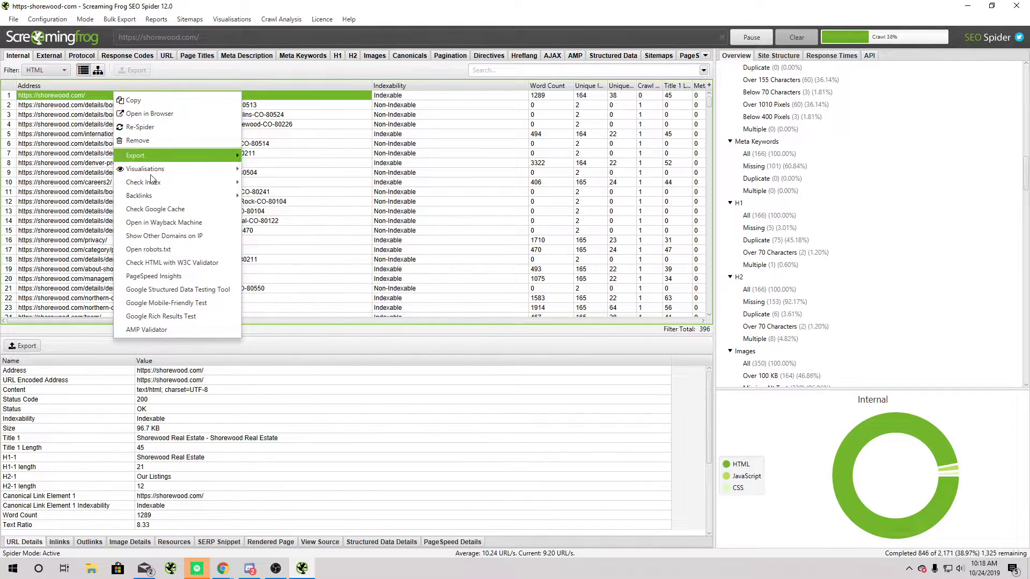
{"action": "key", "text": "Escape"}
{"action": "key", "text": "alt+Tab"}
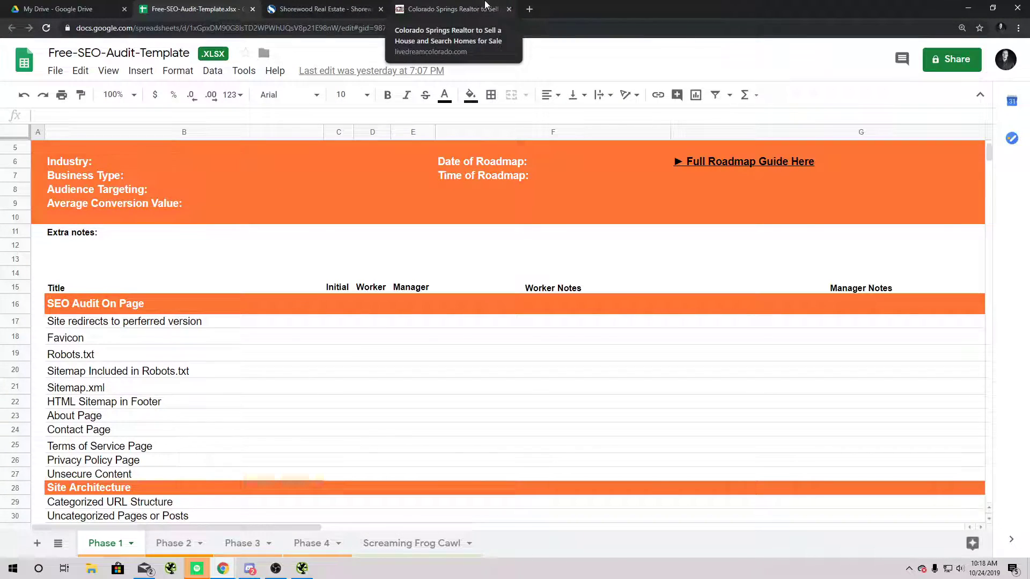
{"action": "left_click", "coordinate": [451, 9]}
{"action": "left_click", "coordinate": [358, 27]}
{"action": "type", "text": "https://shorewood.com/"}
{"action": "key", "text": "Return"}
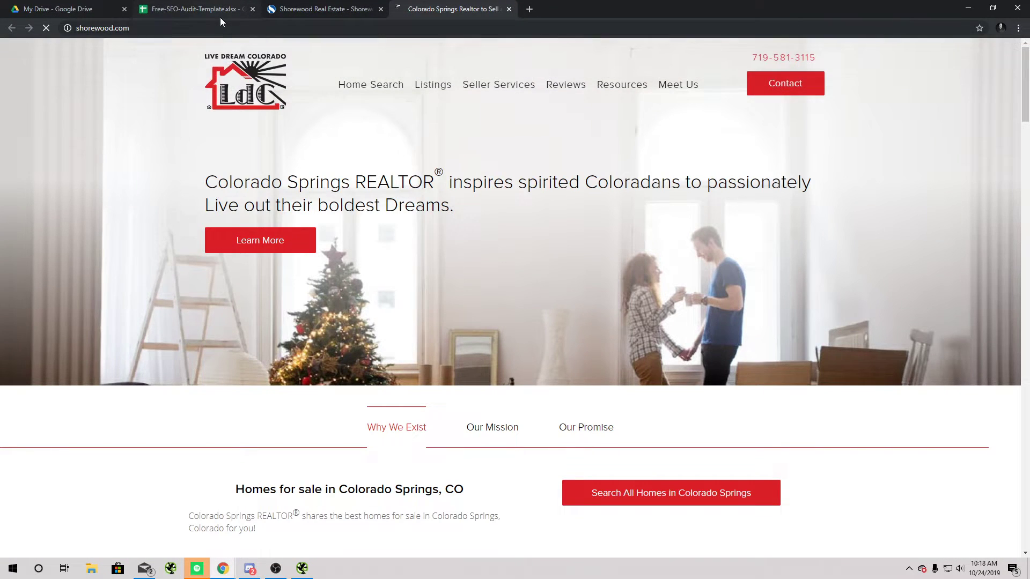
{"action": "type", "text": "https://shorewood.com/"}
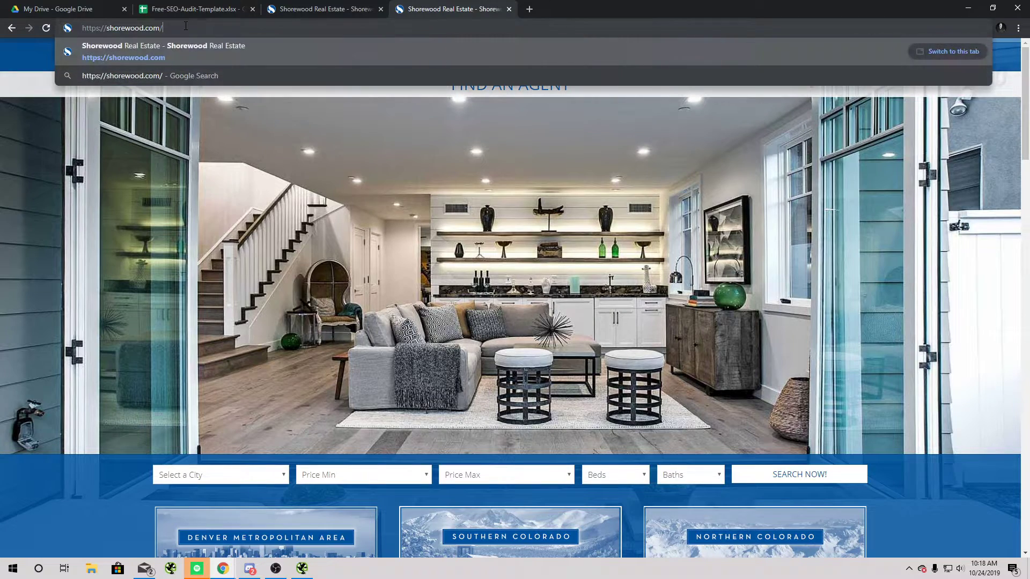
{"action": "left_click_drag", "start_coordinate": [106, 28], "coordinate": [2, 31]}
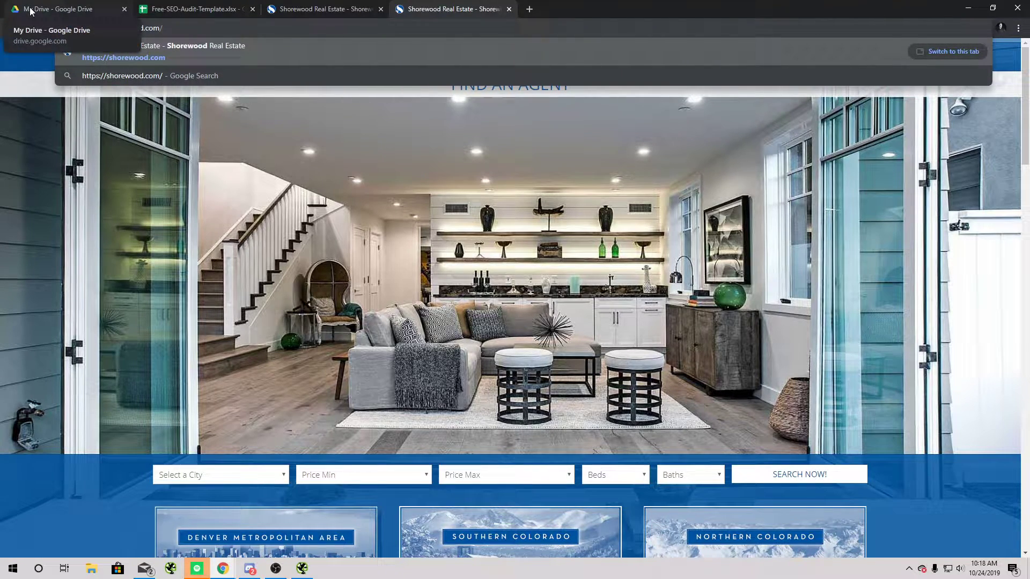
{"action": "key", "text": "BackSpace"}
{"action": "key", "text": "Return"}
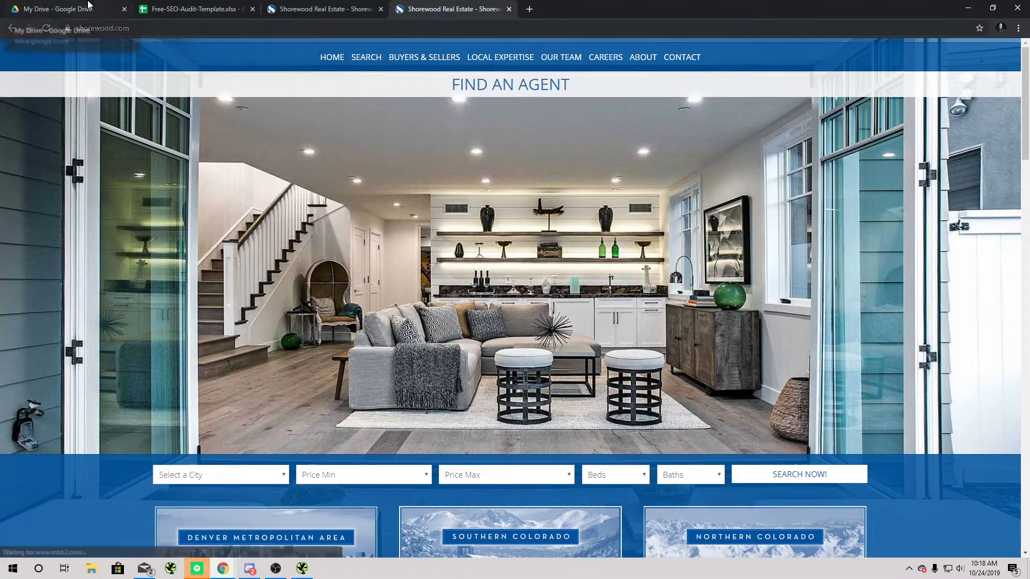
{"action": "left_click", "coordinate": [126, 30]}
{"action": "left_click", "coordinate": [126, 29]}
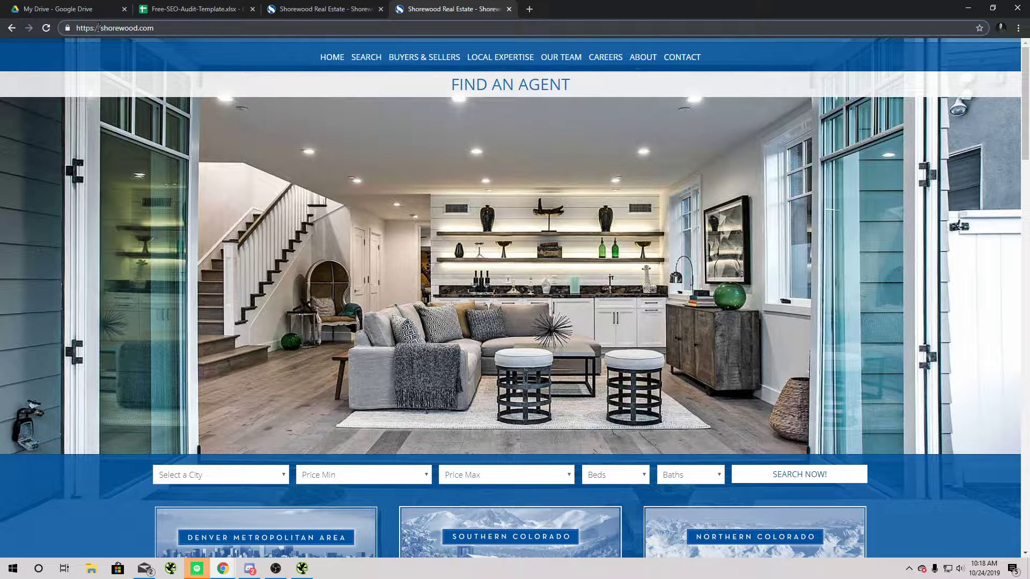
{"action": "type", "text": "www."}
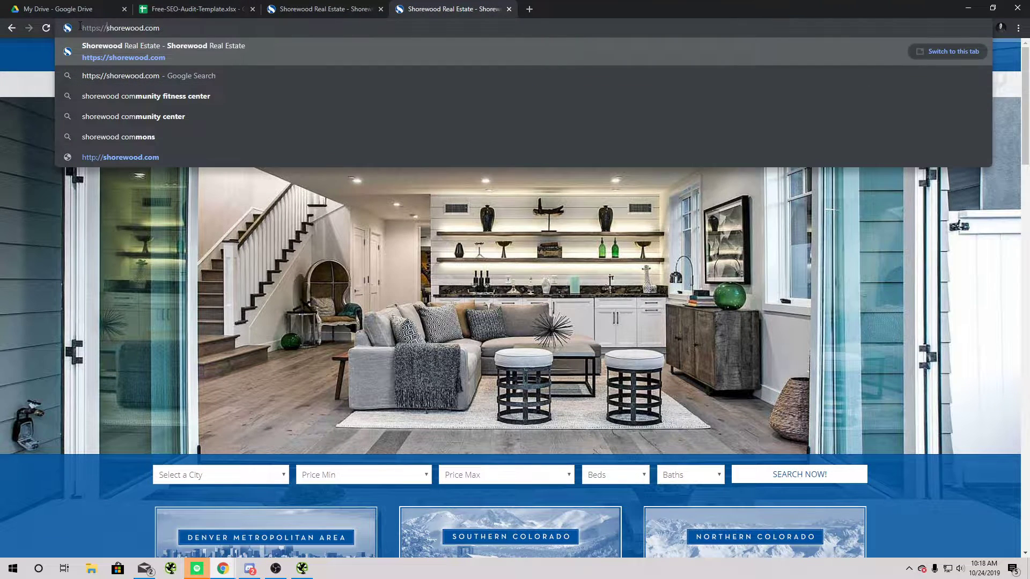
{"action": "key", "text": "Return"}
{"action": "left_click", "coordinate": [124, 32]}
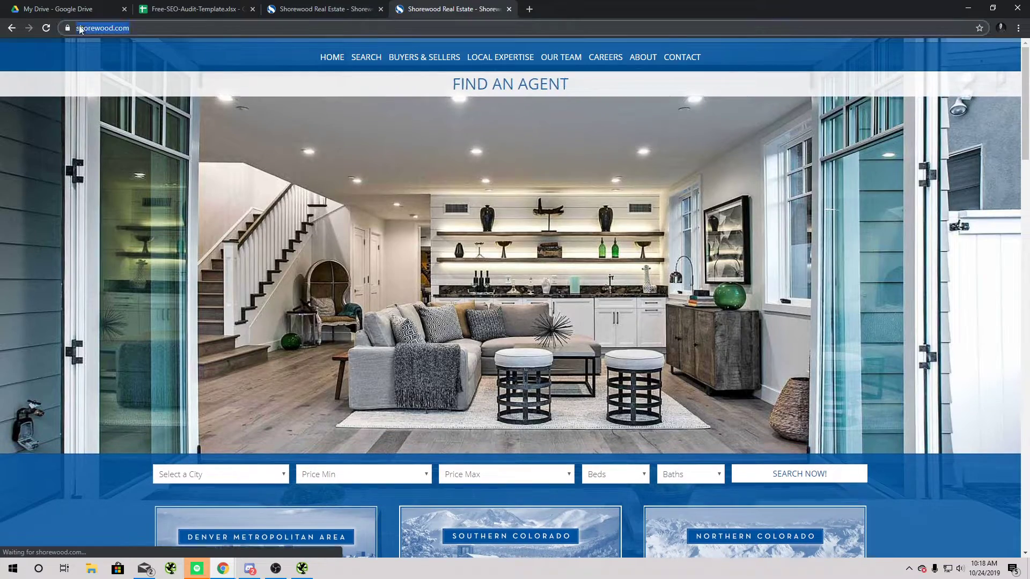
{"action": "key", "text": "alt+Tab"}
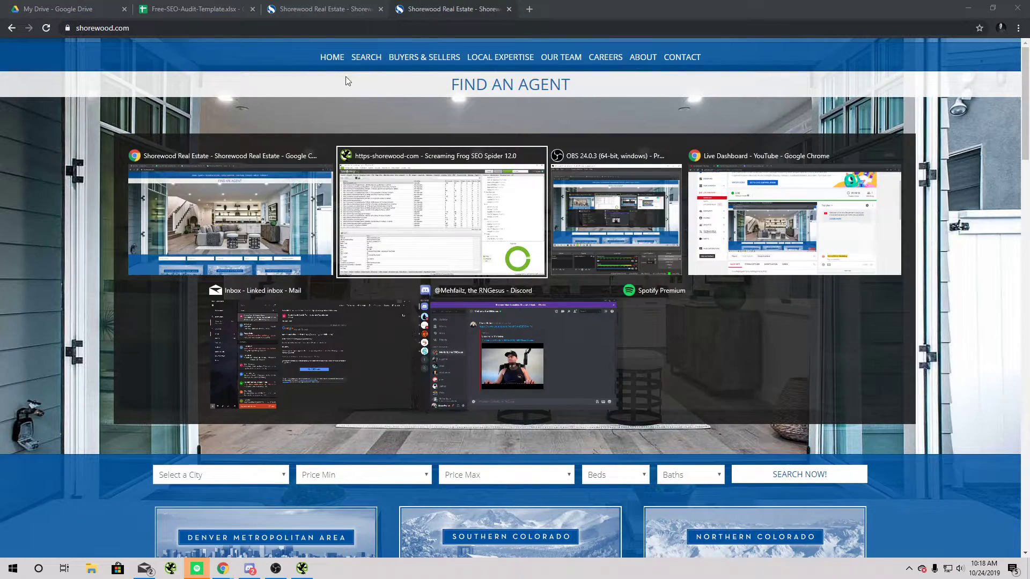
{"action": "key", "text": "alt+Tab"}
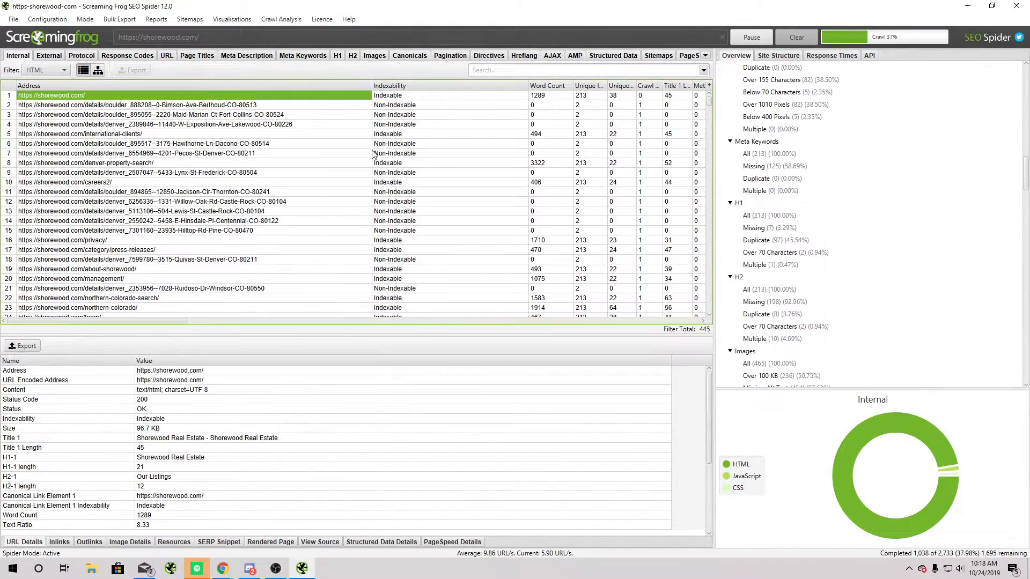
{"action": "left_click", "coordinate": [968, 6]}
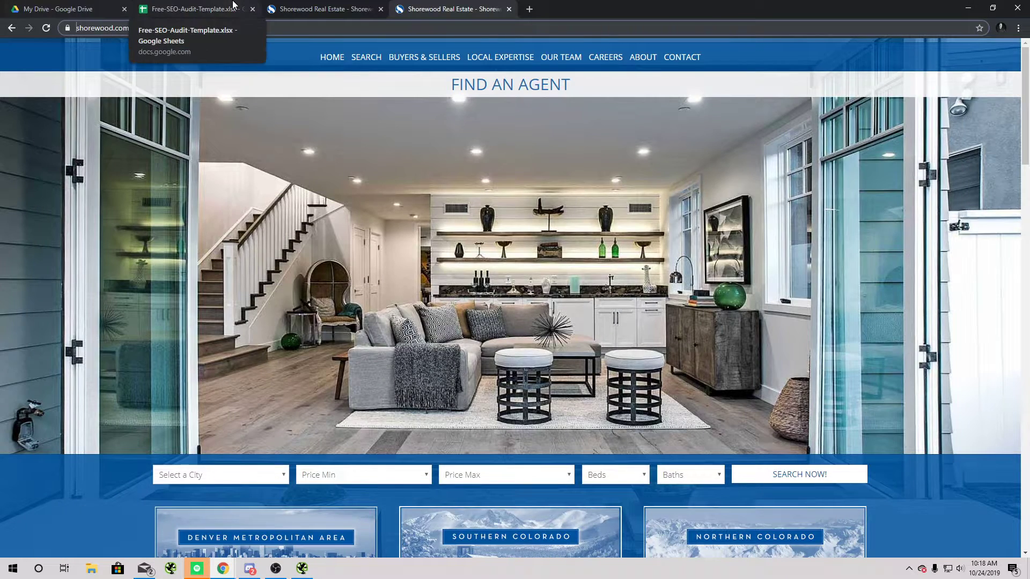
Enter x in the Initial column of the audit template for the preferred-version redirect and Favicon items
{"action": "left_click", "coordinate": [215, 9]}
{"action": "left_click", "coordinate": [264, 322]}
{"action": "left_click", "coordinate": [330, 322]}
{"action": "type", "text": "x"}
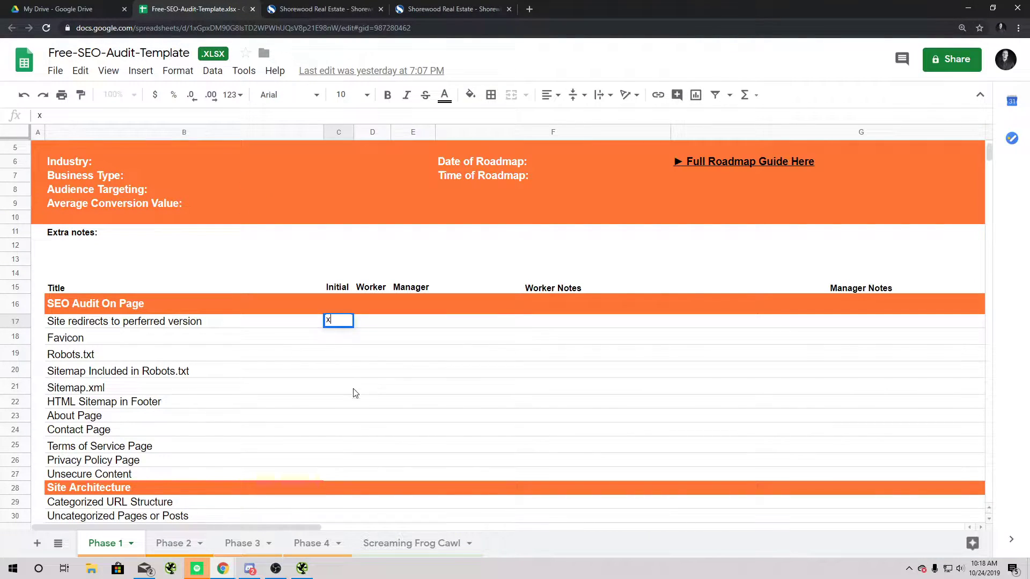
{"action": "left_click", "coordinate": [341, 402]}
{"action": "left_click", "coordinate": [330, 338]}
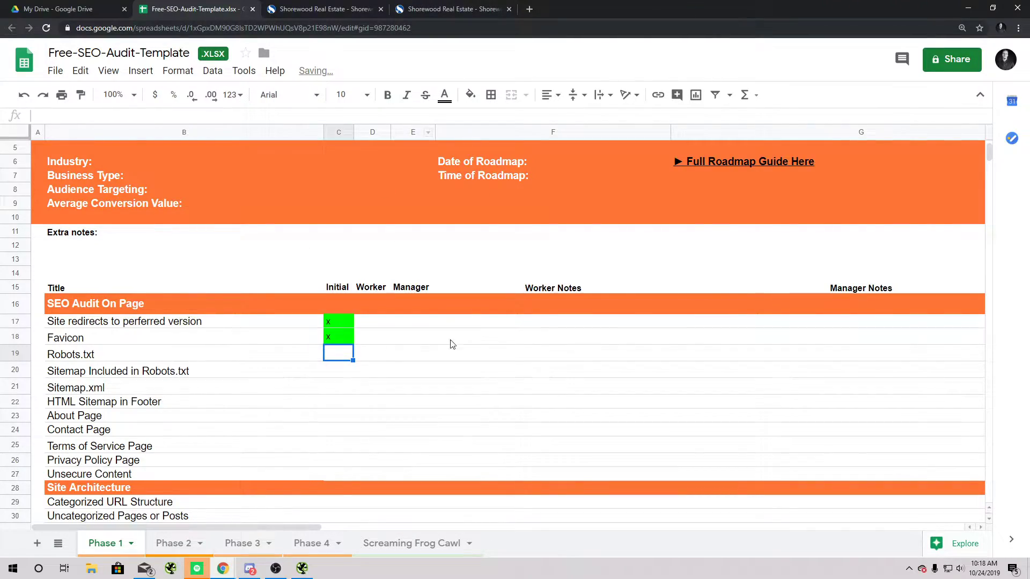
{"action": "key", "text": "alt+Tab"}
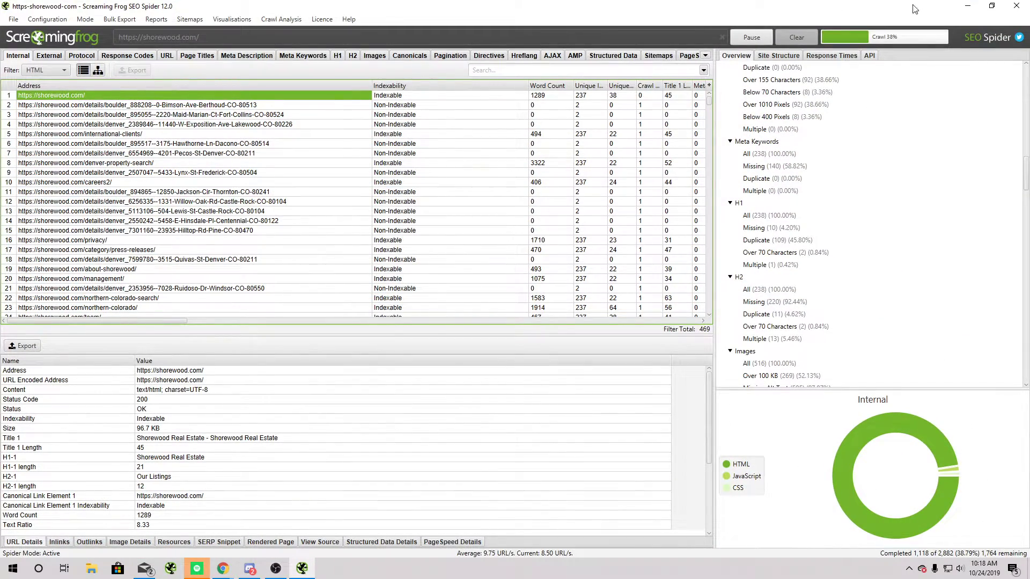
{"action": "key", "text": "alt+Tab"}
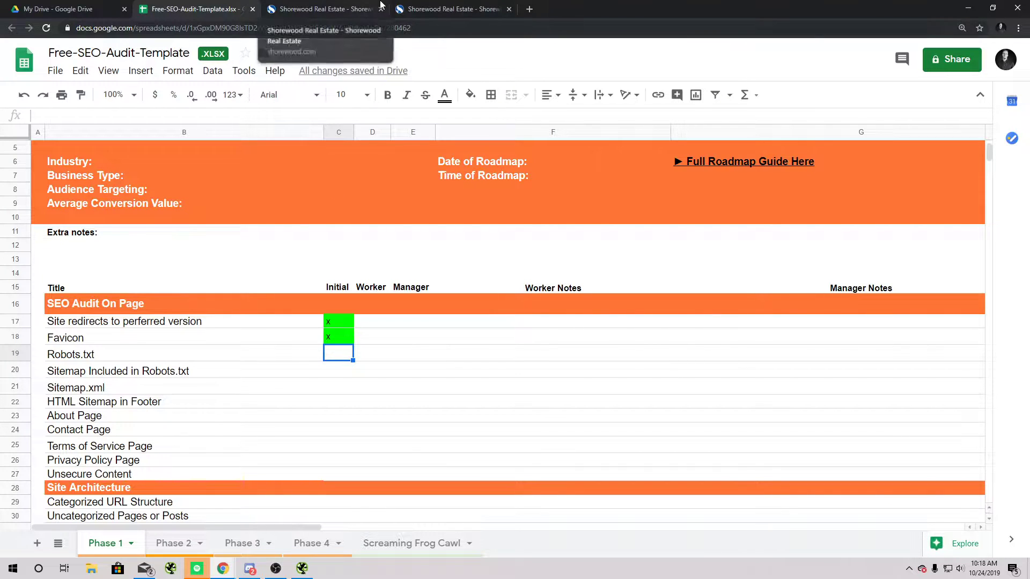
{"action": "left_click", "coordinate": [146, 362]}
{"action": "left_click", "coordinate": [221, 375]}
{"action": "left_click", "coordinate": [450, 9]}
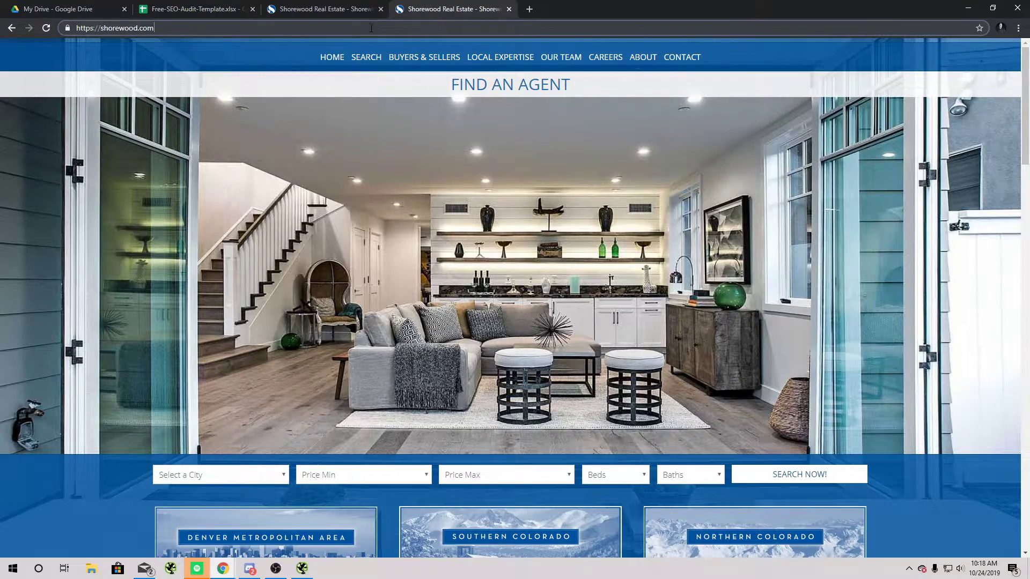
{"action": "type", "text": "/robots."}
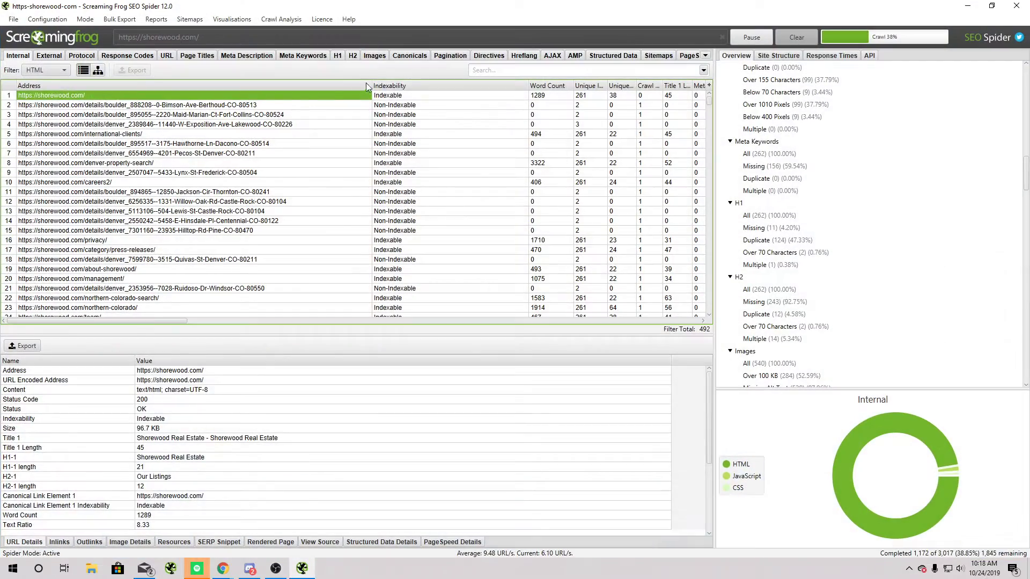
Open the Shorewood site's robots.txt from Screaming Frog SEO Spider and check it for a sitemap entry
{"action": "right_click", "coordinate": [268, 107]}
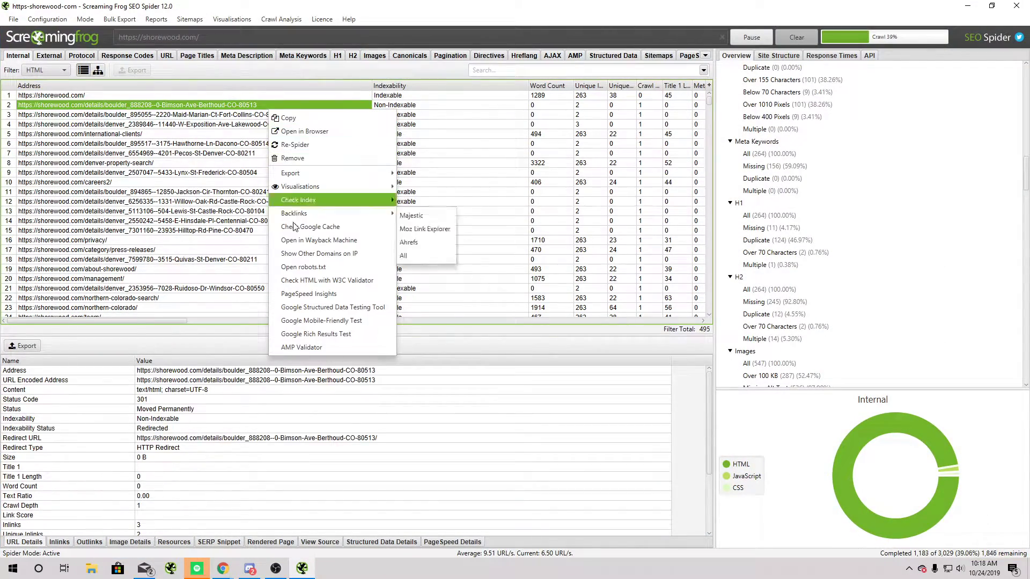
{"action": "left_click", "coordinate": [314, 268]}
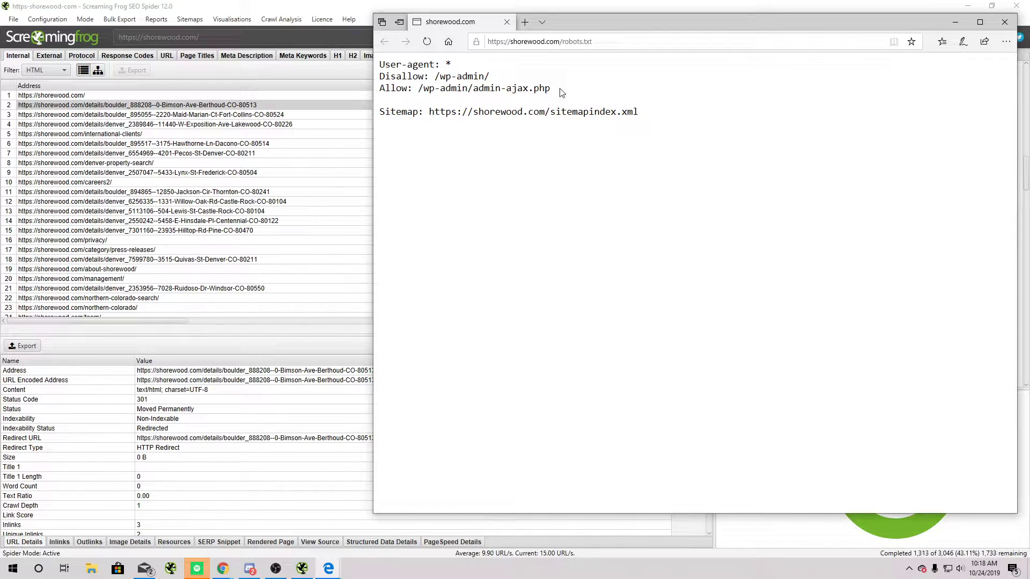
{"action": "left_click", "coordinate": [1013, 29]}
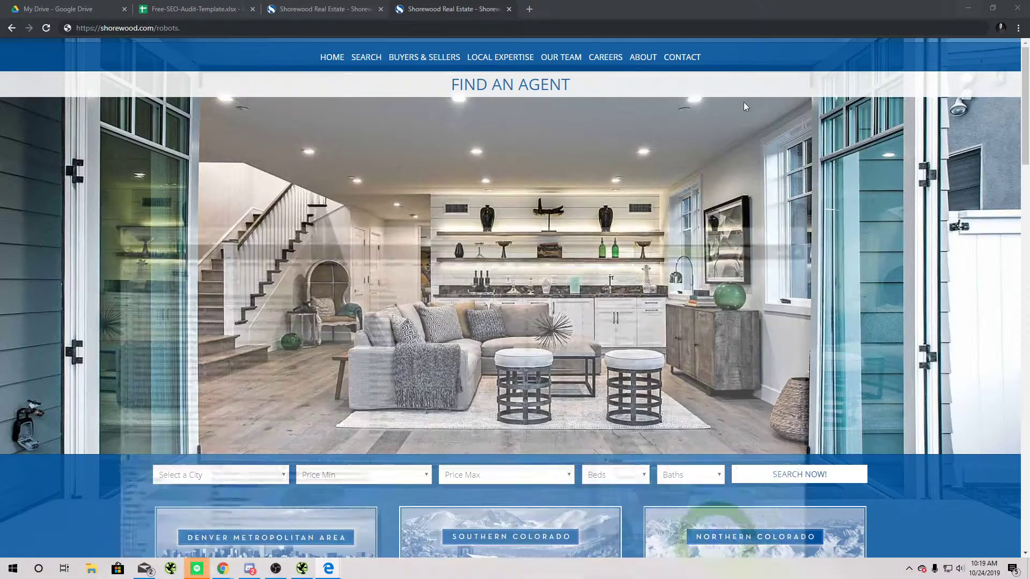
Switch to the audit template in Chrome and enter x in the Initial column for Robots.txt
{"action": "left_click", "coordinate": [196, 9]}
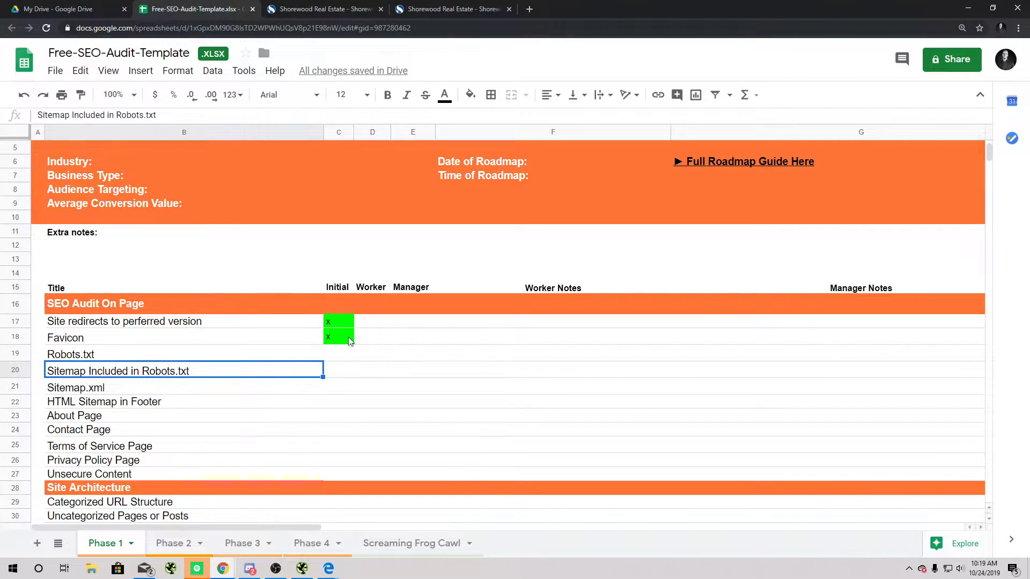
{"action": "left_click", "coordinate": [338, 354]}
{"action": "type", "text": "x"}
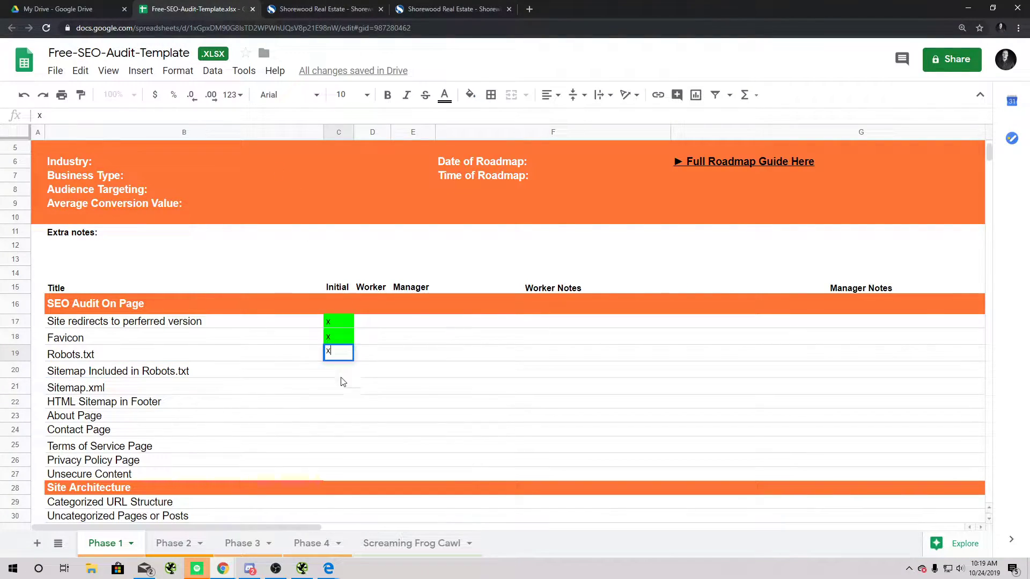
{"action": "key", "text": "Return"}
{"action": "key", "text": "Down"}
{"action": "scroll", "coordinate": [317, 246], "scroll_direction": "down", "scroll_amount": 11}
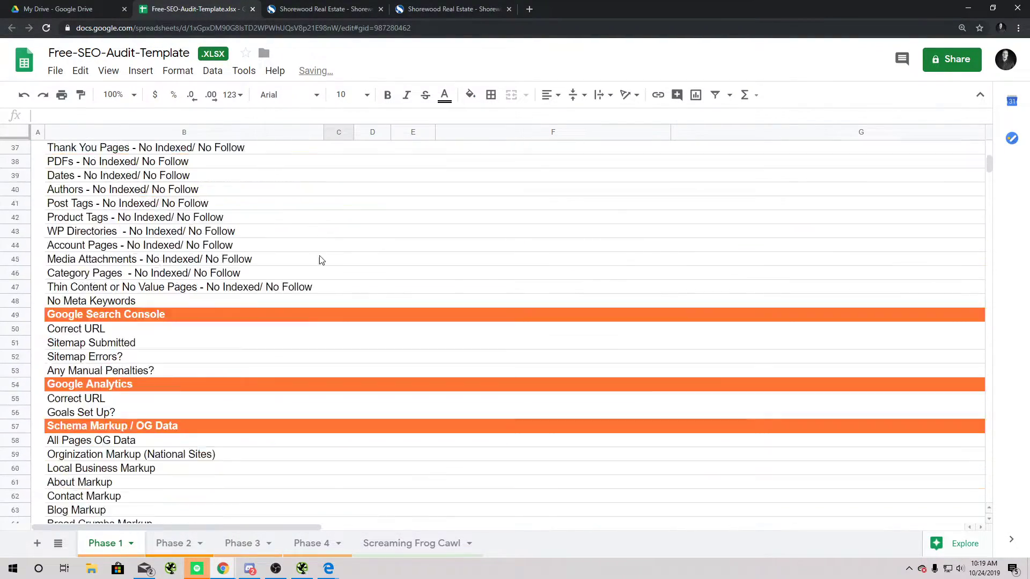
{"action": "scroll", "coordinate": [365, 334], "scroll_direction": "up", "scroll_amount": 5}
{"action": "scroll", "coordinate": [370, 337], "scroll_direction": "up", "scroll_amount": 7}
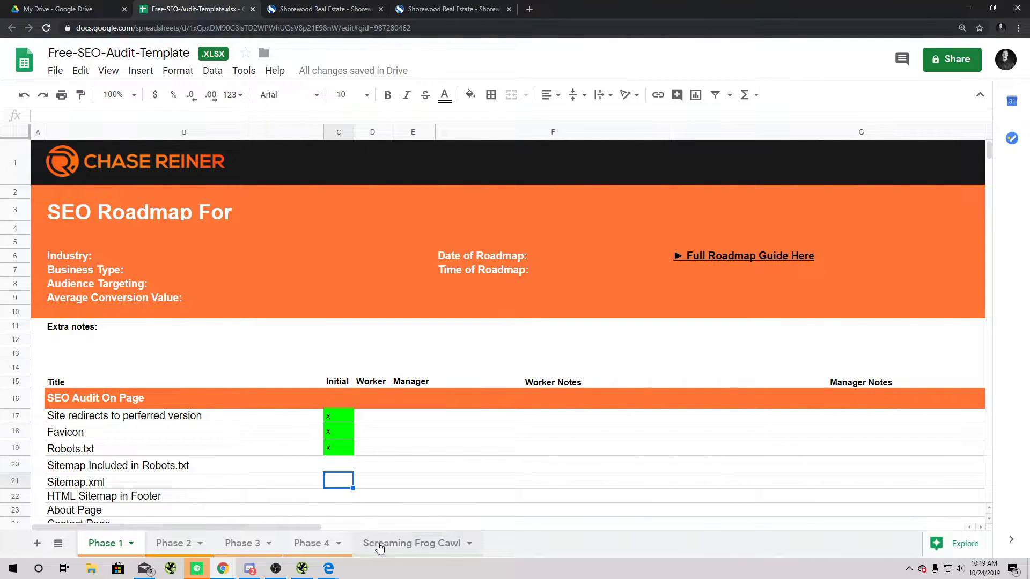
Show the Screaming Frog Cawl sheet of the audit template and narrow the Ahrefs URL Rating column
{"action": "left_click", "coordinate": [378, 544]}
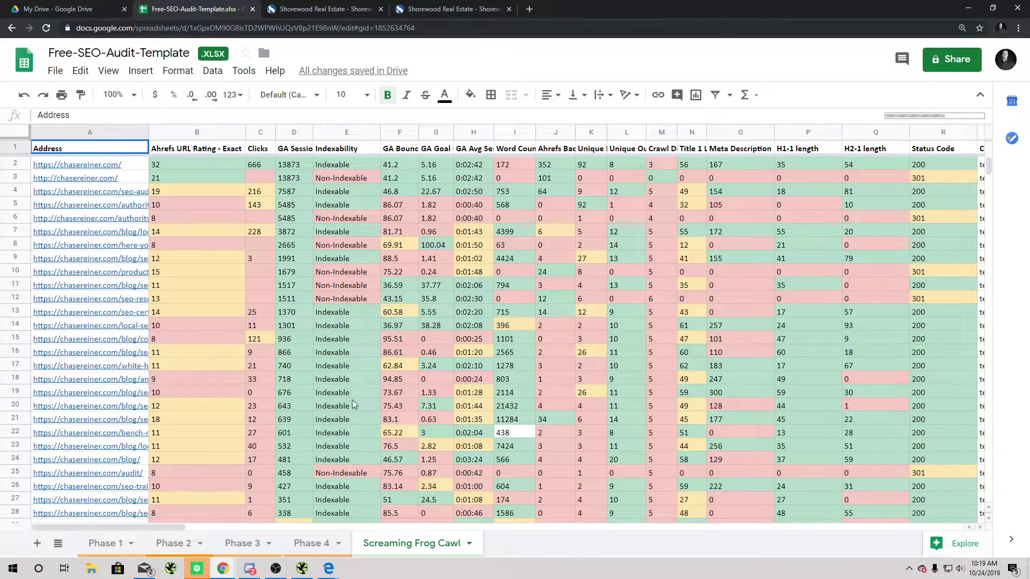
{"action": "mouse_move", "coordinate": [179, 528]}
{"action": "left_mouse_down"}
{"action": "mouse_move", "coordinate": [322, 534]}
{"action": "mouse_move", "coordinate": [182, 530]}
{"action": "left_mouse_up"}
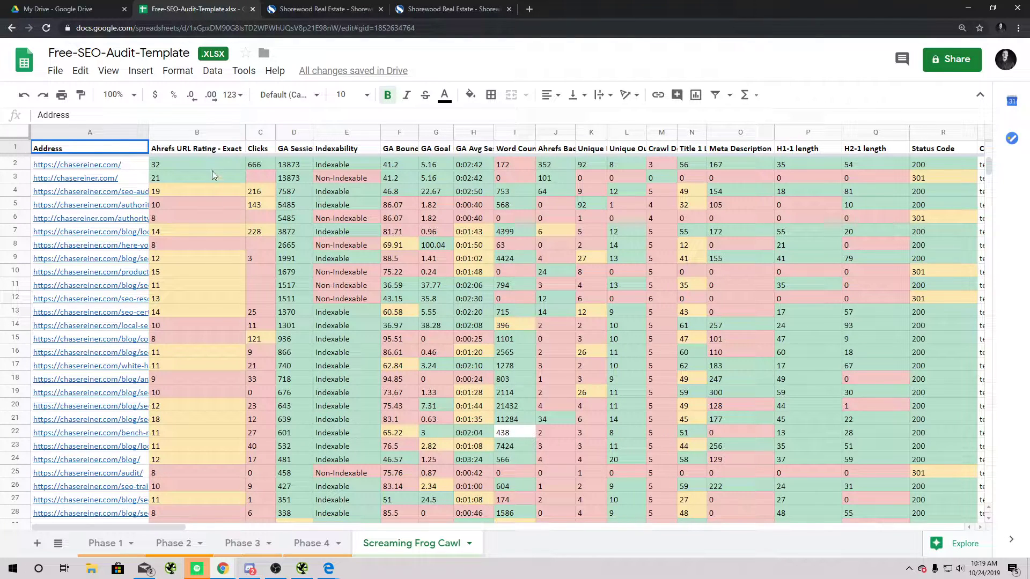
{"action": "double_click", "coordinate": [245, 137]}
{"action": "left_click_drag", "start_coordinate": [245, 136], "coordinate": [210, 136]}
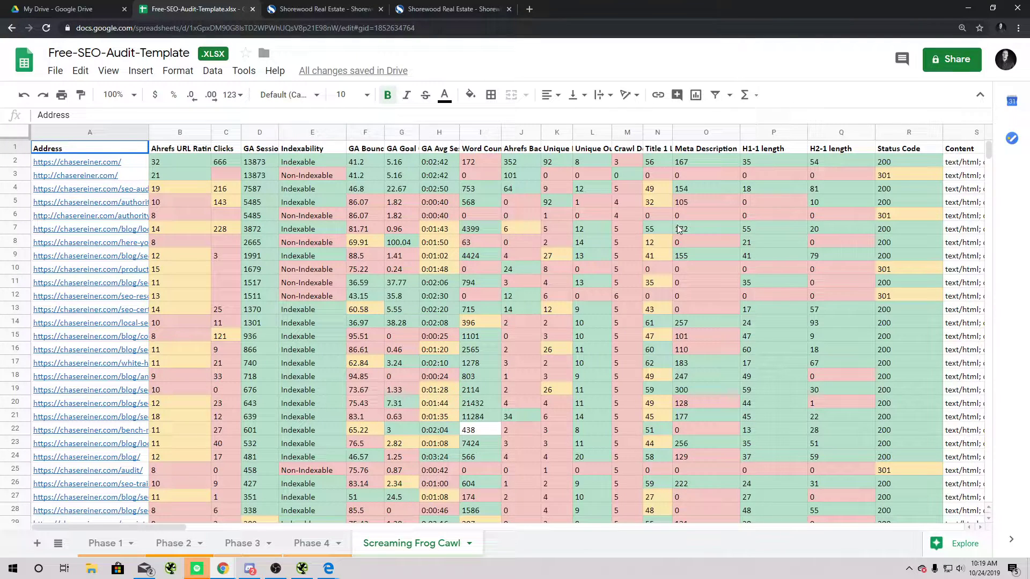
{"action": "left_click", "coordinate": [686, 214]}
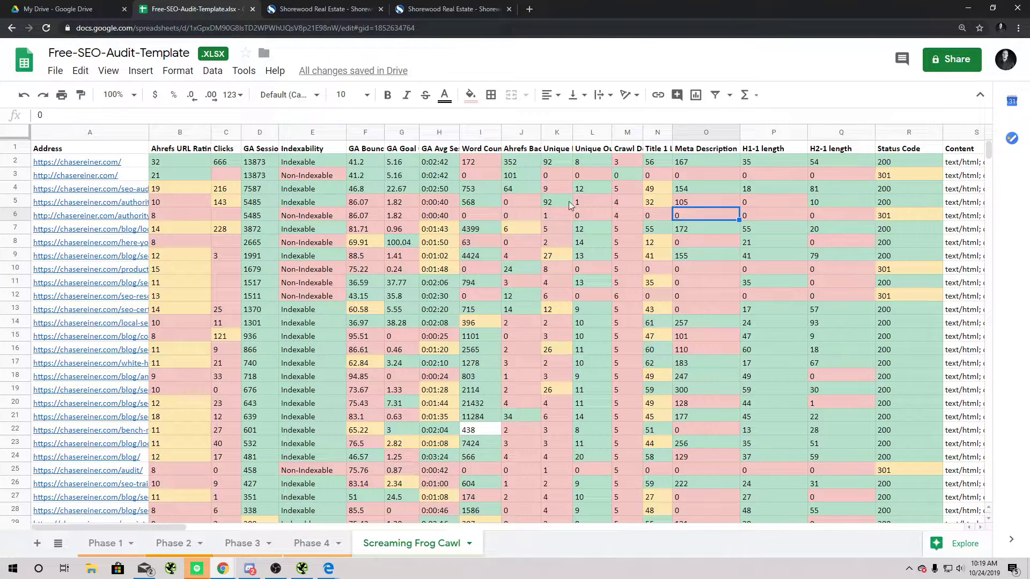
{"action": "double_click", "coordinate": [711, 214]}
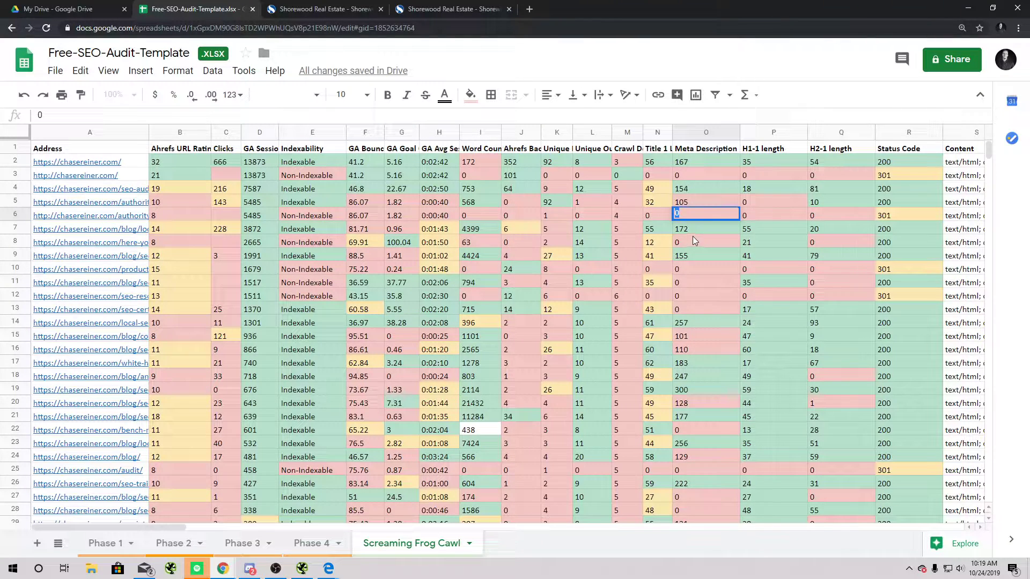
{"action": "key", "text": "Return"}
{"action": "key", "text": "Up"}
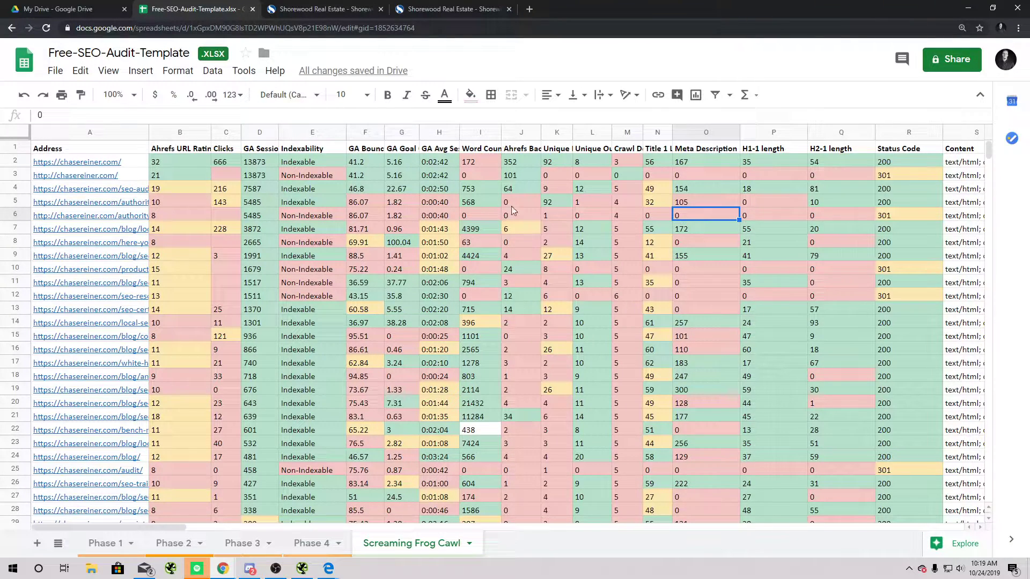
{"action": "left_click", "coordinate": [326, 217]}
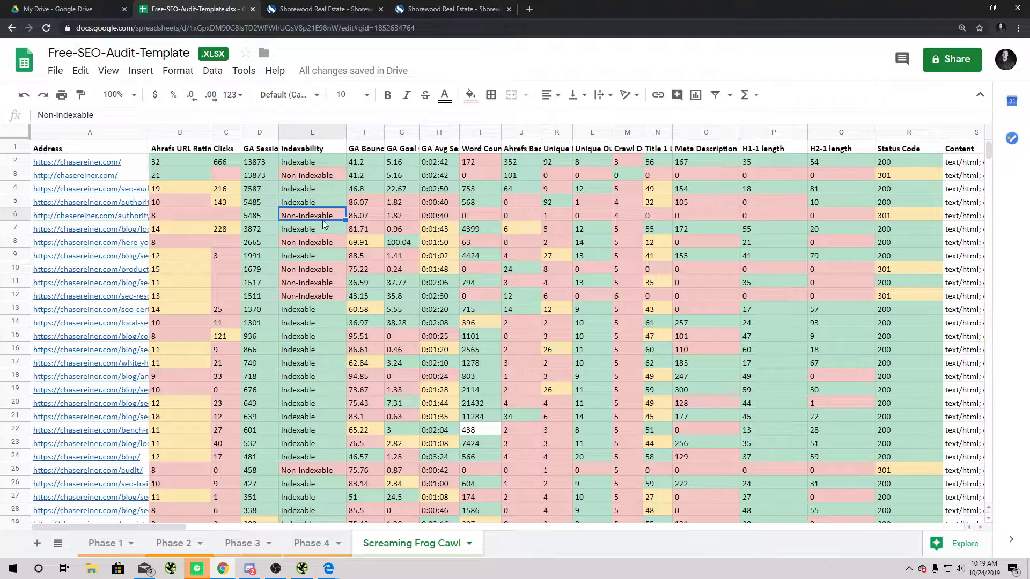
{"action": "left_click", "coordinate": [26, 215]}
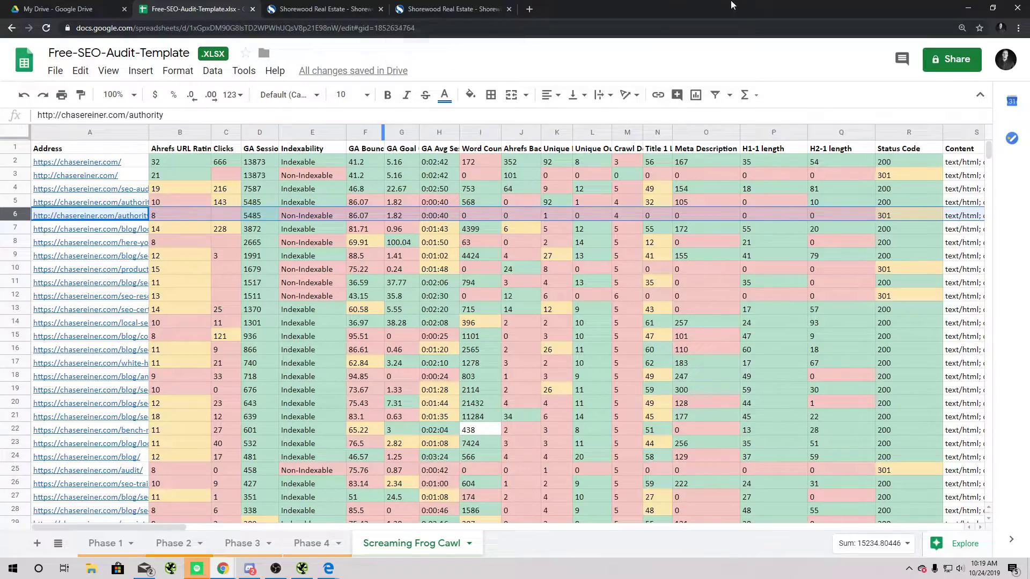
Switch to Screaming Frog SEO Spider, open a blank Notepad document and enter SCREAMING PROG $150
{"action": "left_click", "coordinate": [968, 8]}
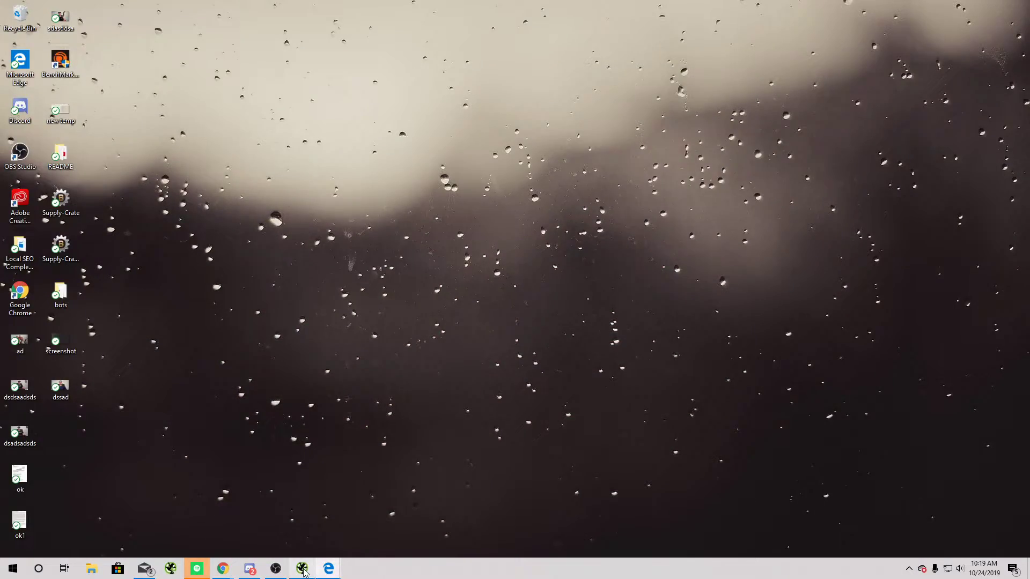
{"action": "left_click", "coordinate": [302, 569]}
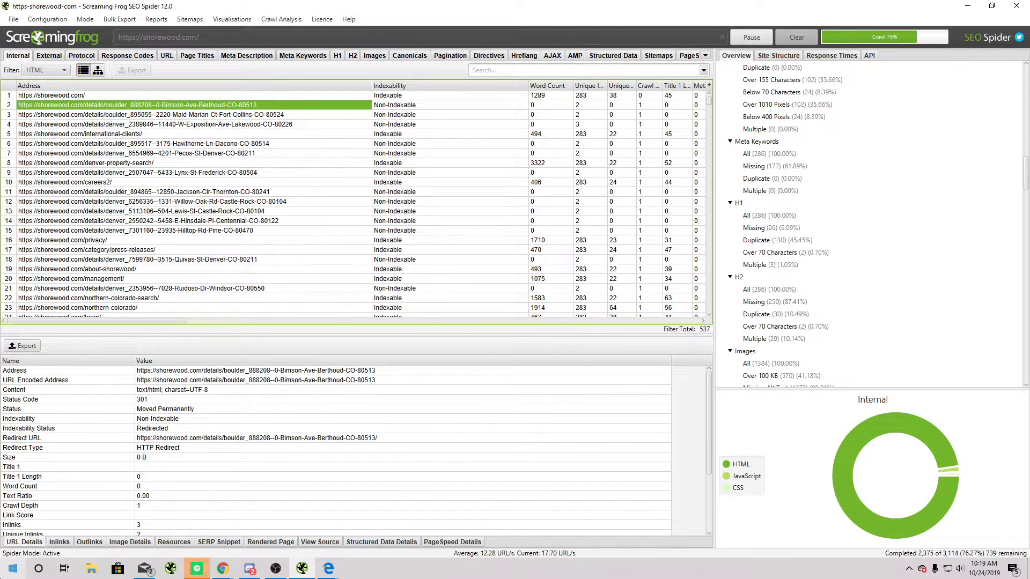
{"action": "left_click", "coordinate": [2, 575]}
{"action": "left_click", "coordinate": [2, 576]}
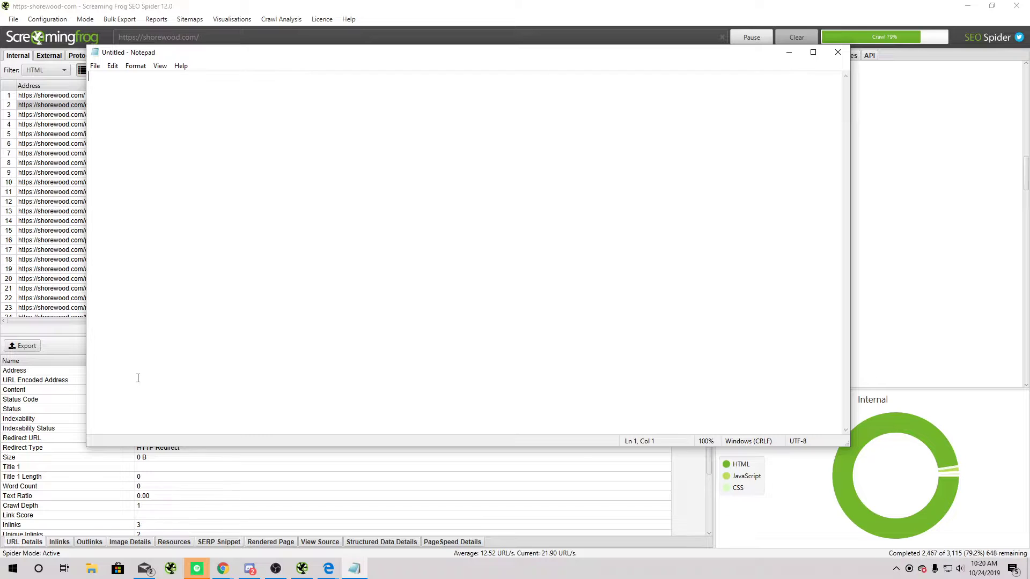
{"action": "type", "text": "SCREAMING PROG $150"}
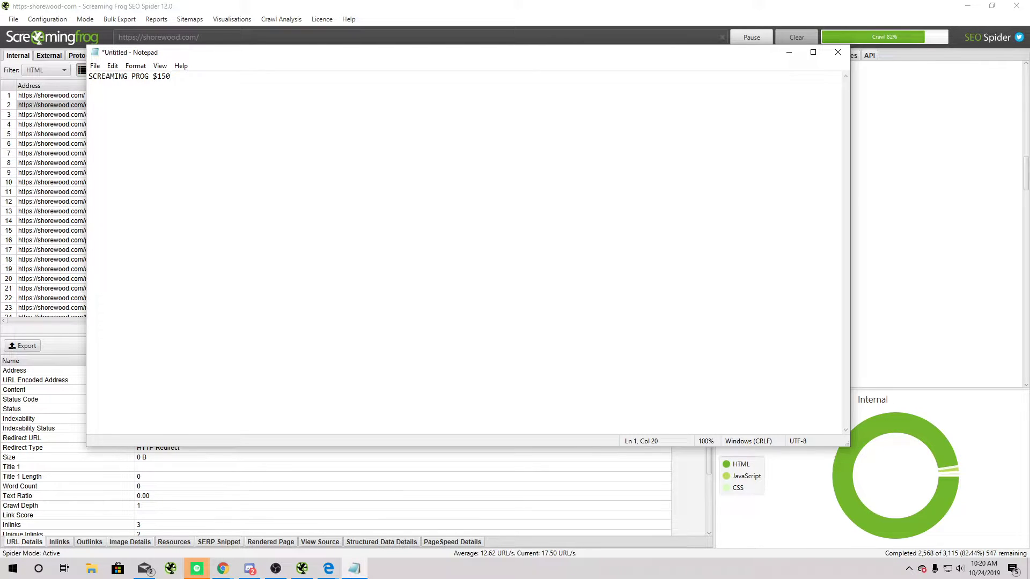
Add $120 on a new line of the Notepad note and return to Screaming Frog SEO Spider
{"action": "key", "text": "Return"}
{"action": "type", "text": "1"}
{"action": "key", "text": "BackSpace"}
{"action": "type", "text": "$120"}
{"action": "key", "text": "shift+Home"}
{"action": "key", "text": "End"}
{"action": "key", "text": "alt+Tab"}
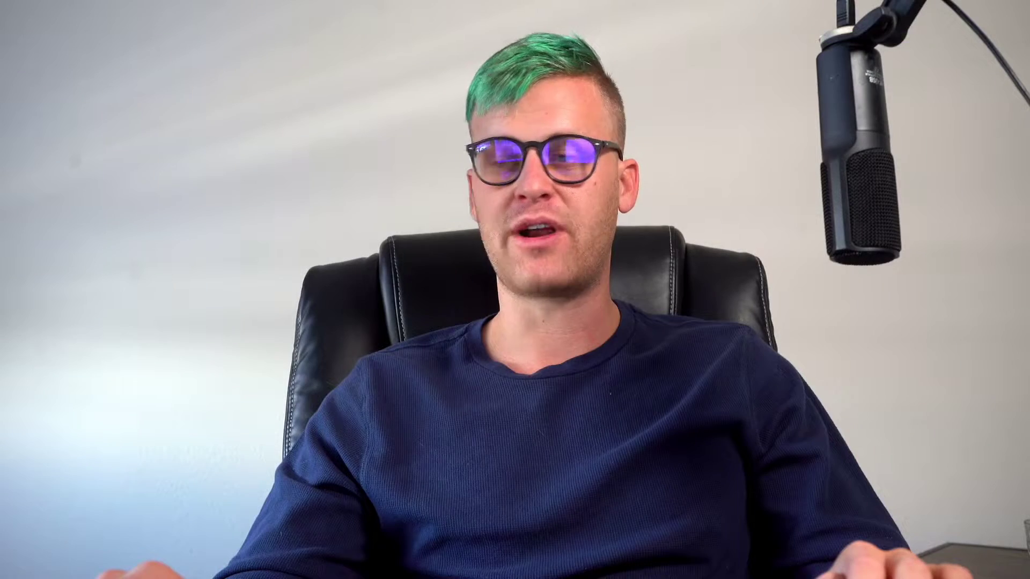
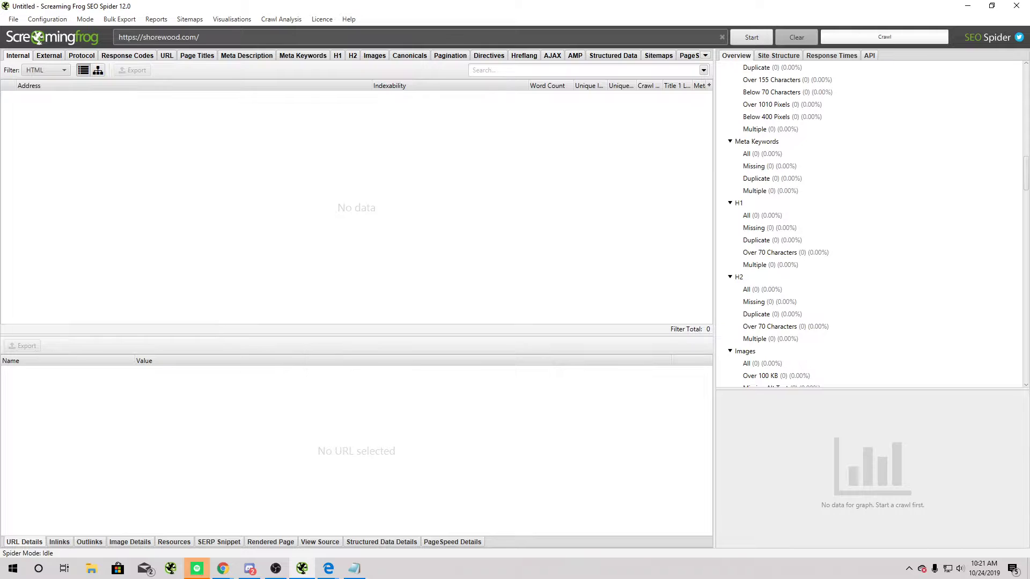
Connect the crawler's Google Analytics API access to the existing user account
{"action": "left_click", "coordinate": [54, 20]}
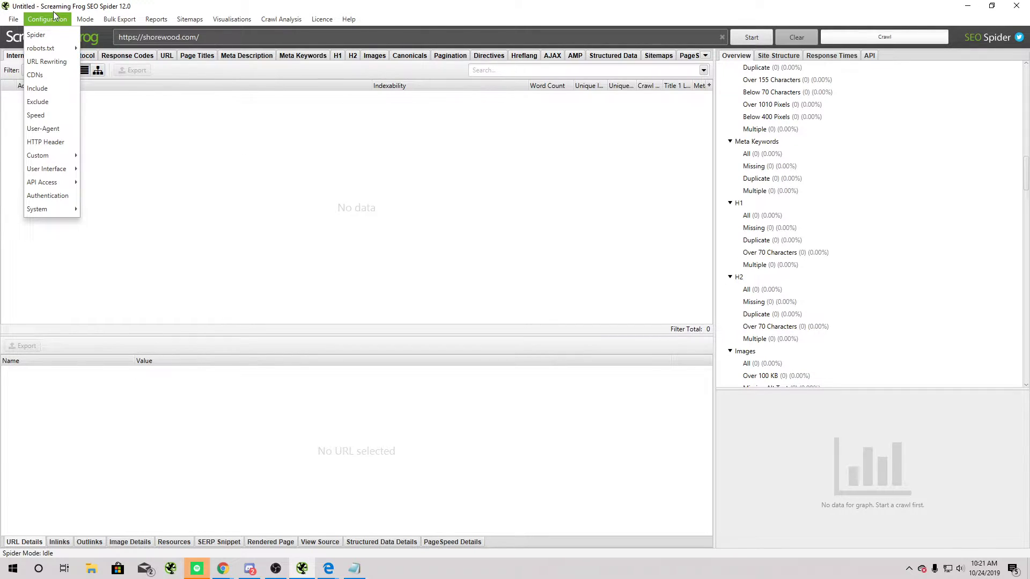
{"action": "mouse_move", "coordinate": [67, 186]}
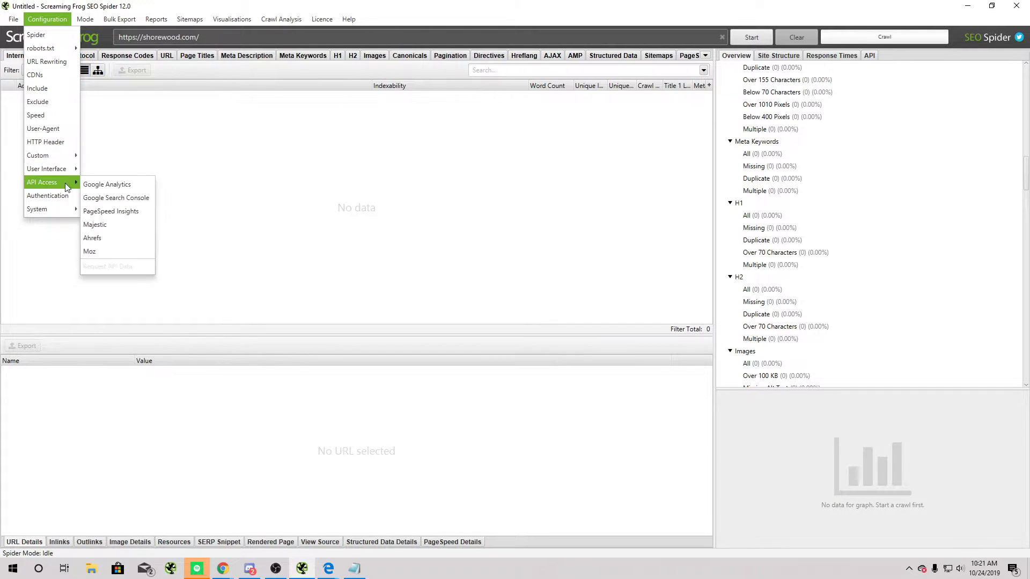
{"action": "left_click", "coordinate": [96, 184]}
{"action": "left_click", "coordinate": [436, 239]}
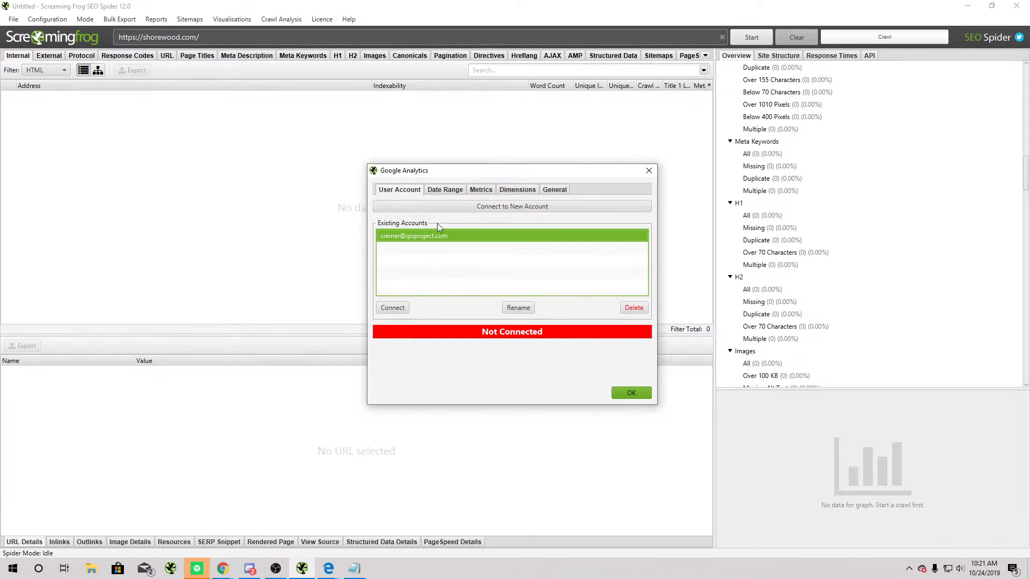
{"action": "double_click", "coordinate": [462, 236]}
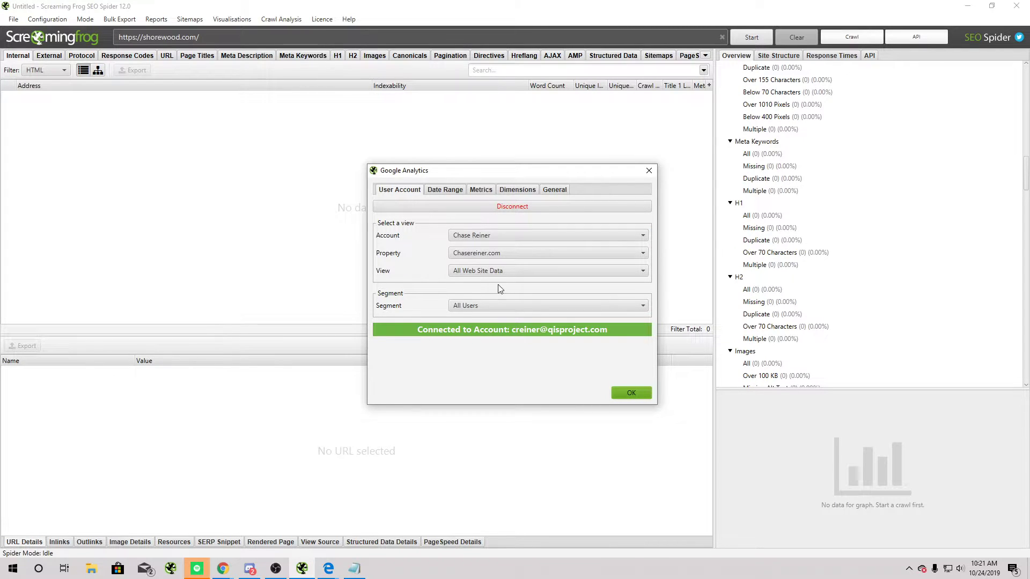
Set the begin date of the Google Analytics date range to 1/1/2019
{"action": "left_click", "coordinate": [462, 194]}
{"action": "left_click", "coordinate": [480, 193]}
{"action": "left_click", "coordinate": [446, 192]}
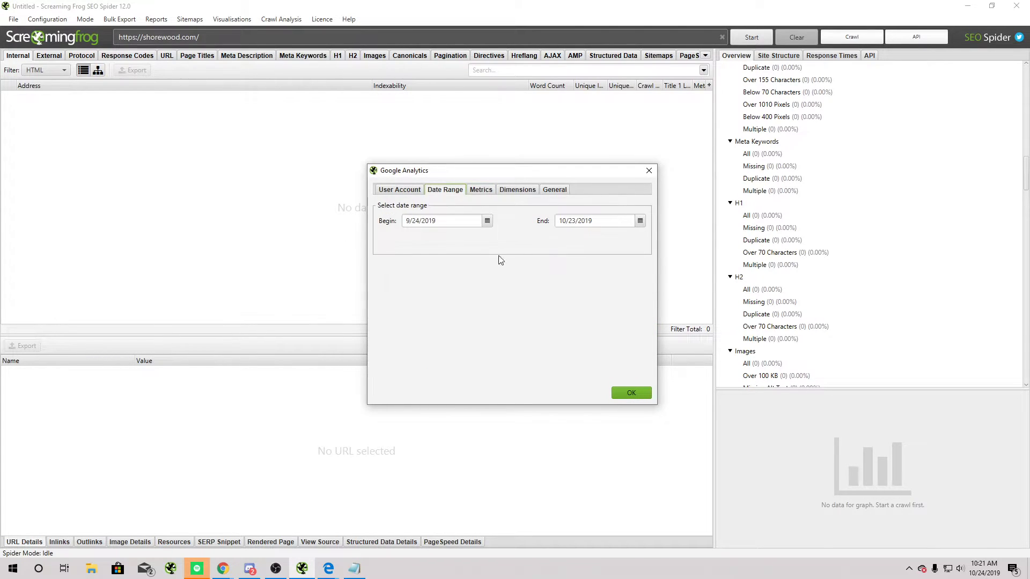
{"action": "key", "text": "Tab"}
{"action": "left_click", "coordinate": [487, 220]}
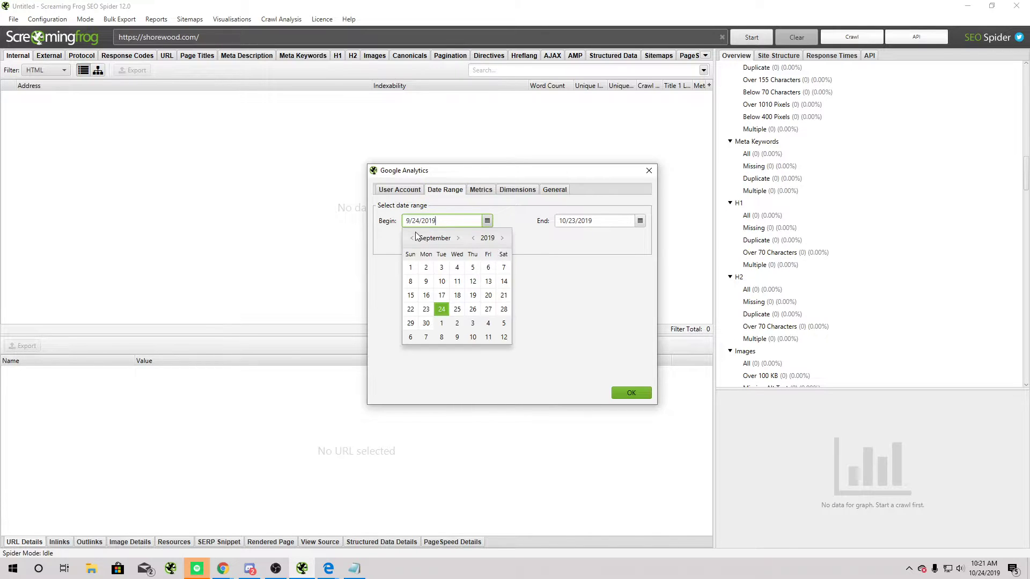
{"action": "double_click", "coordinate": [412, 238]}
{"action": "double_click", "coordinate": [412, 238]}
{"action": "double_click", "coordinate": [412, 237]}
{"action": "double_click", "coordinate": [413, 238]}
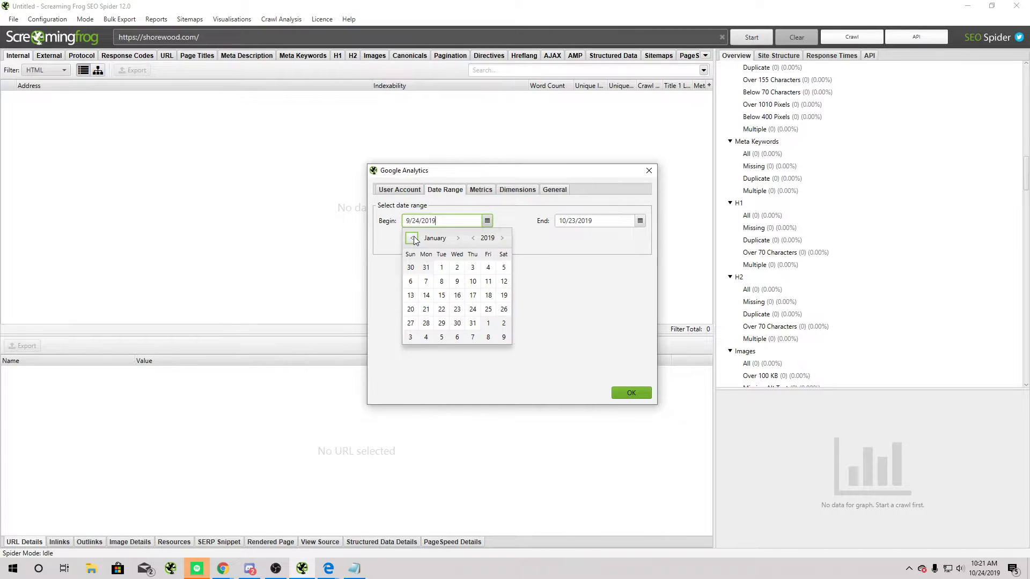
{"action": "left_click", "coordinate": [413, 237]}
{"action": "left_click", "coordinate": [413, 237]}
{"action": "left_click", "coordinate": [413, 237]}
{"action": "left_click", "coordinate": [458, 237]}
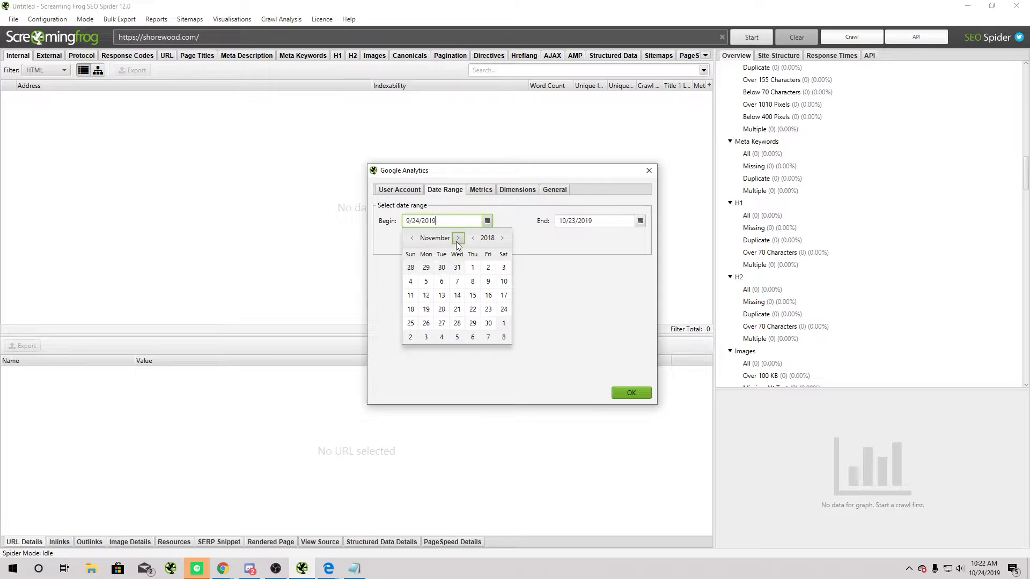
{"action": "double_click", "coordinate": [458, 238]}
{"action": "left_click", "coordinate": [442, 268]}
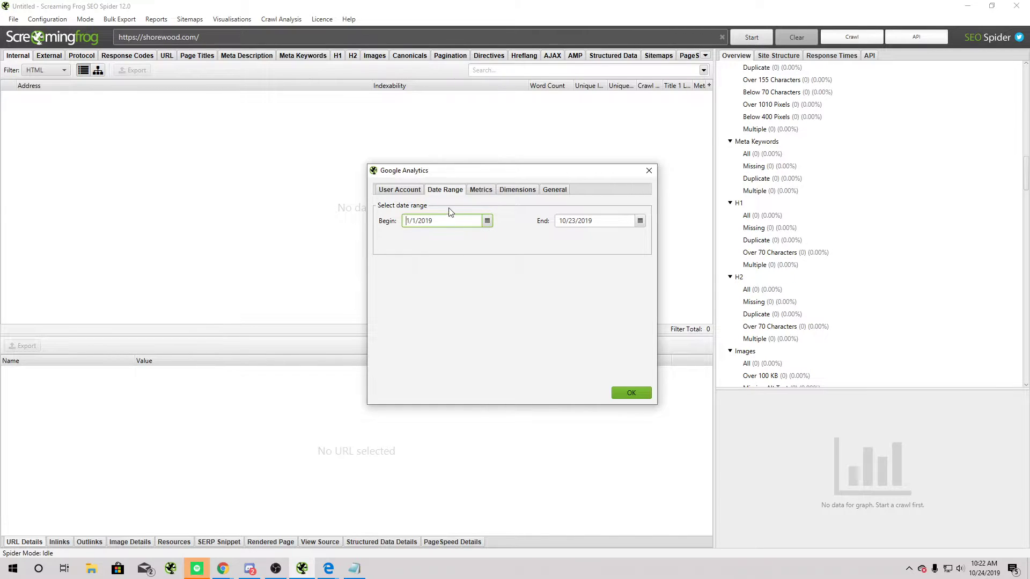
Review the Google Analytics metrics, dimensions and general settings, and expand the Goals metric group
{"action": "left_click", "coordinate": [479, 191]}
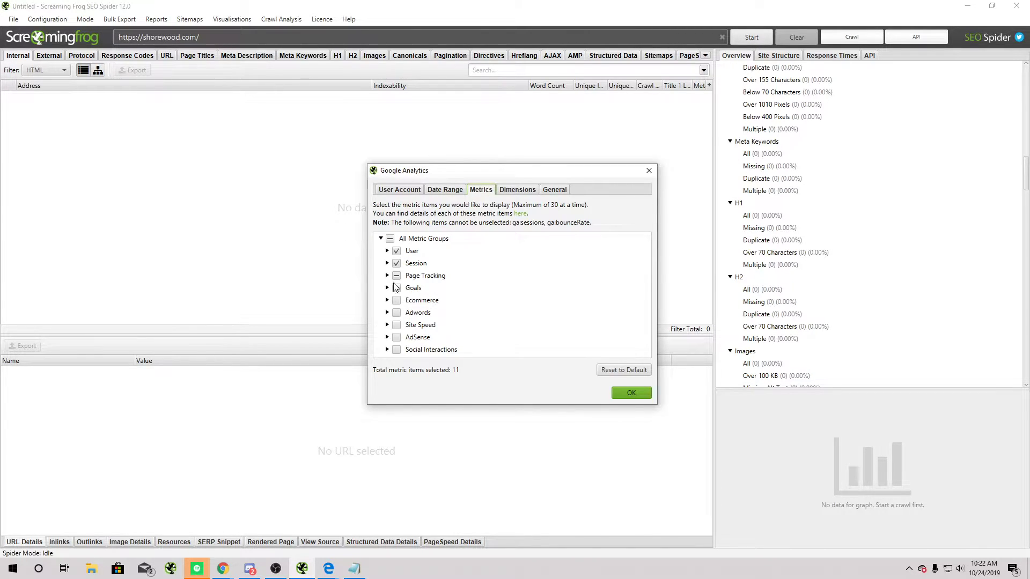
{"action": "left_click", "coordinate": [517, 189]}
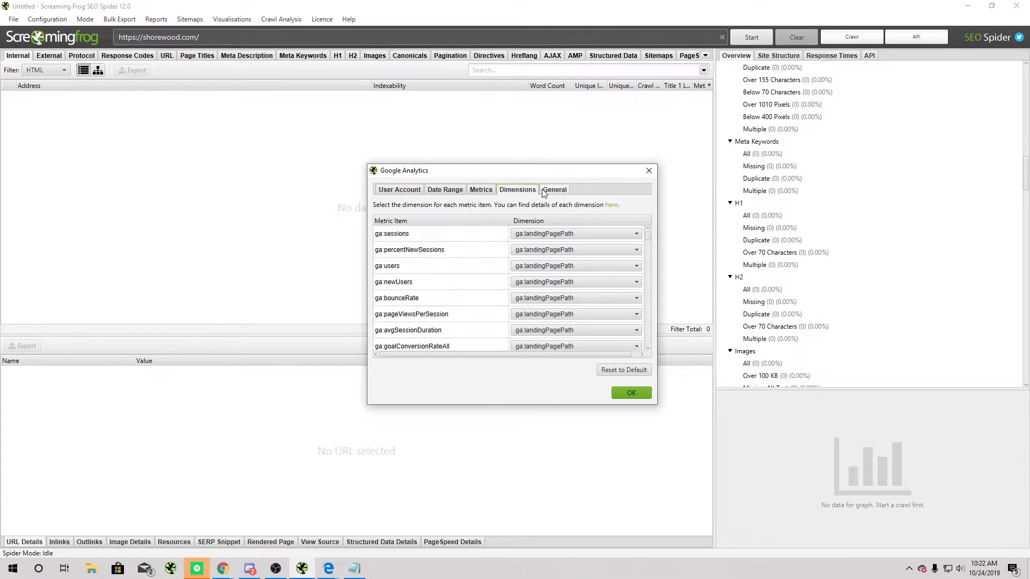
{"action": "left_click", "coordinate": [554, 189]}
{"action": "left_click", "coordinate": [480, 189]}
{"action": "left_click", "coordinate": [396, 289]}
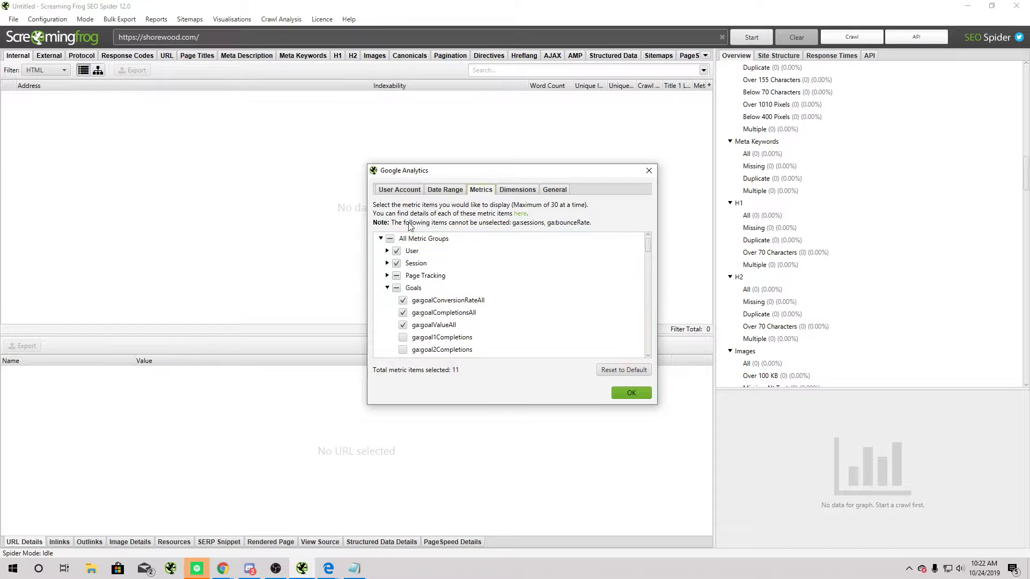
Check the available segments for the connected Analytics account and accept the Google Analytics settings
{"action": "left_click", "coordinate": [413, 189]}
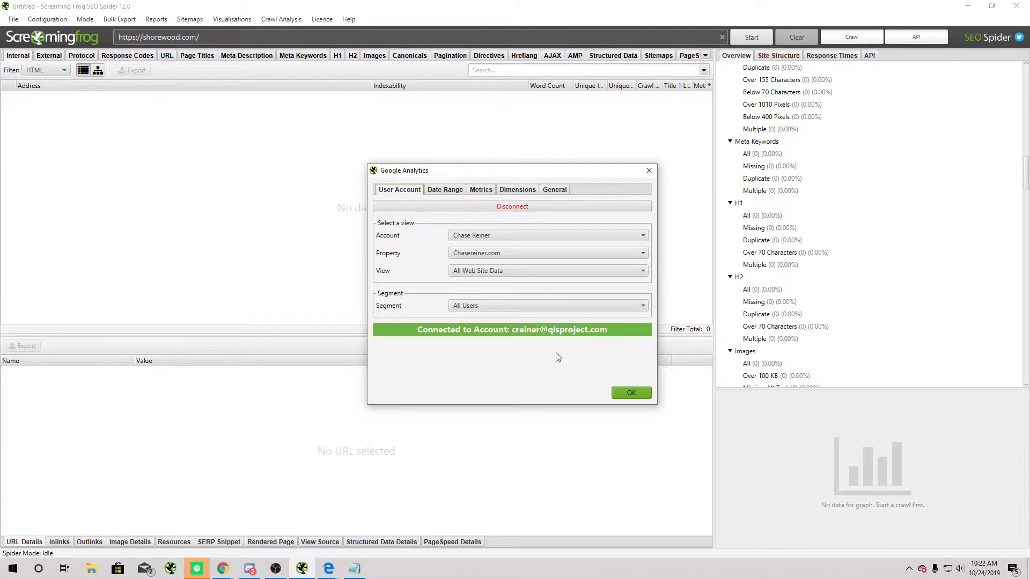
{"action": "left_click", "coordinate": [494, 305]}
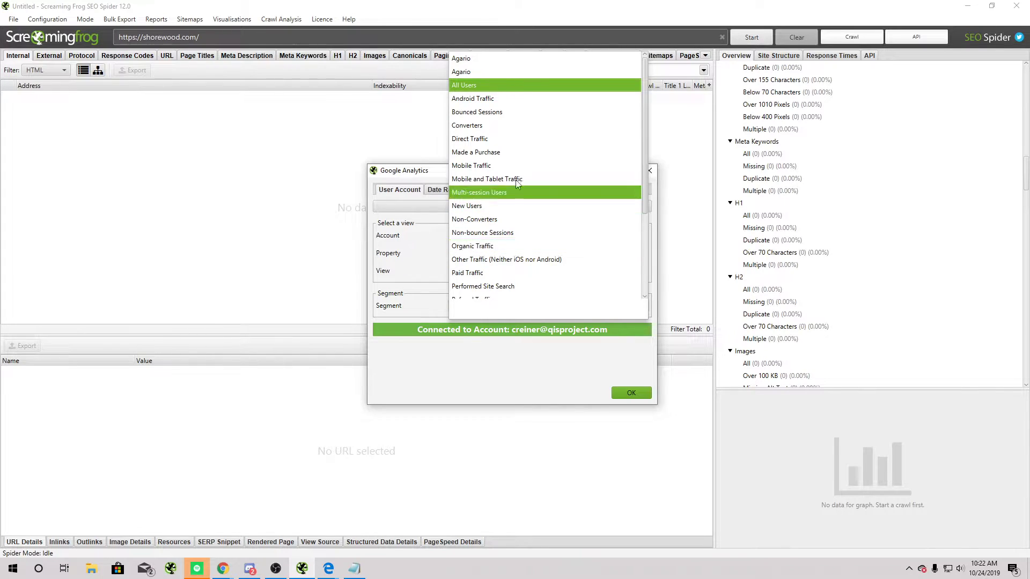
{"action": "left_click", "coordinate": [638, 395]}
{"action": "left_click", "coordinate": [638, 394]}
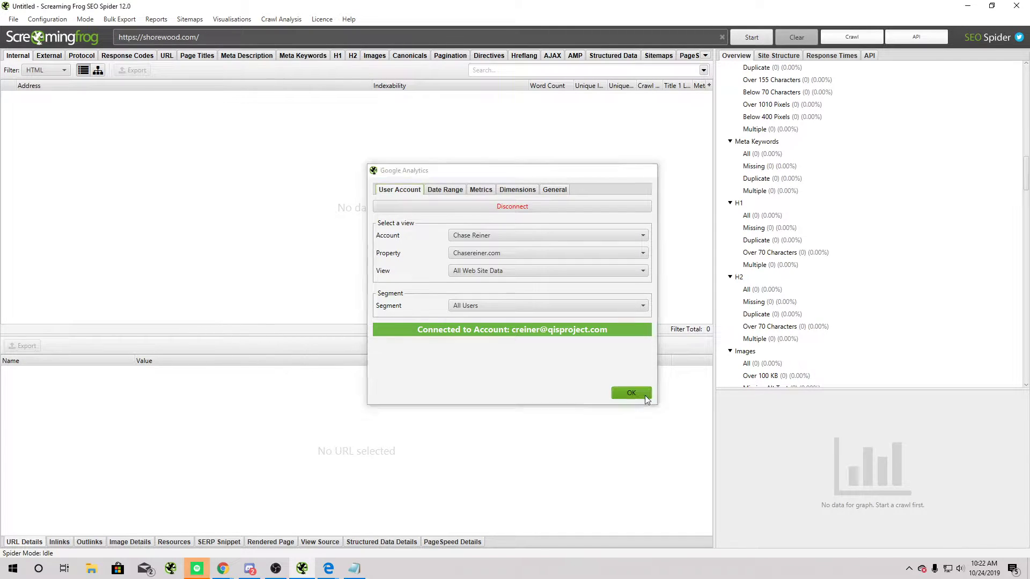
Connect the crawler's Google Search Console API access to the existing account
{"action": "left_click", "coordinate": [34, 18]}
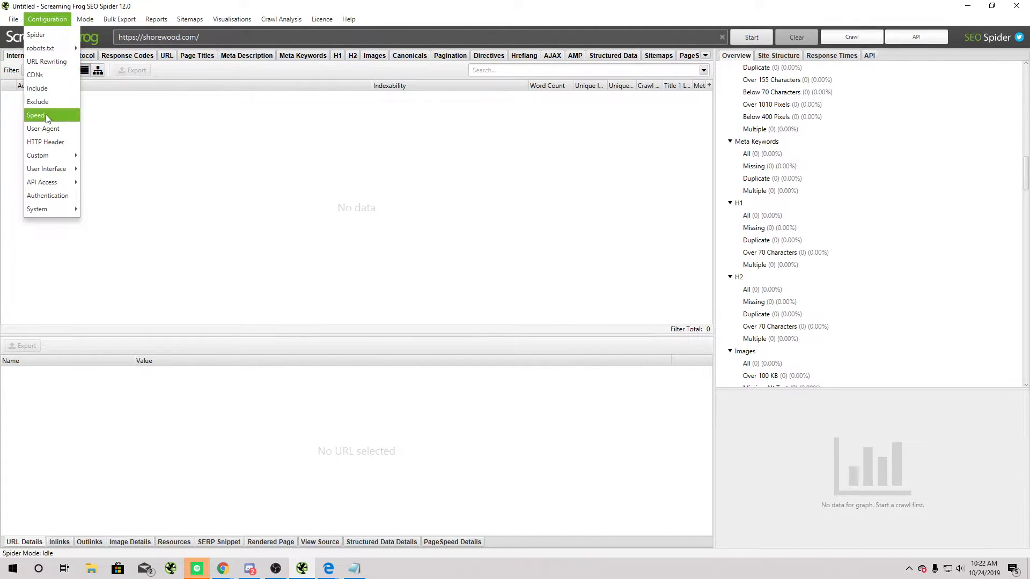
{"action": "mouse_move", "coordinate": [59, 182]}
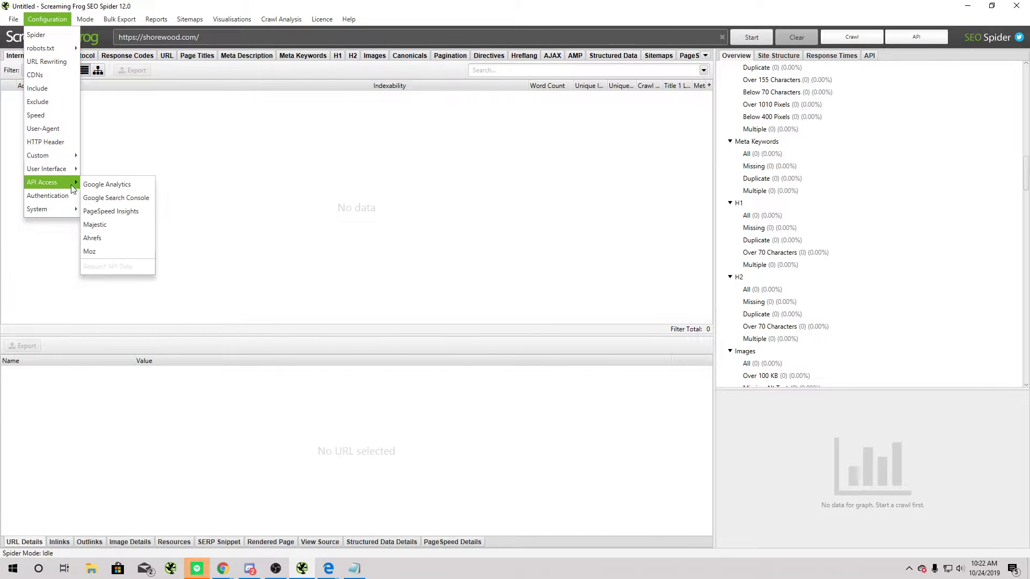
{"action": "left_click", "coordinate": [133, 199]}
{"action": "left_click", "coordinate": [401, 236]}
{"action": "double_click", "coordinate": [401, 236]}
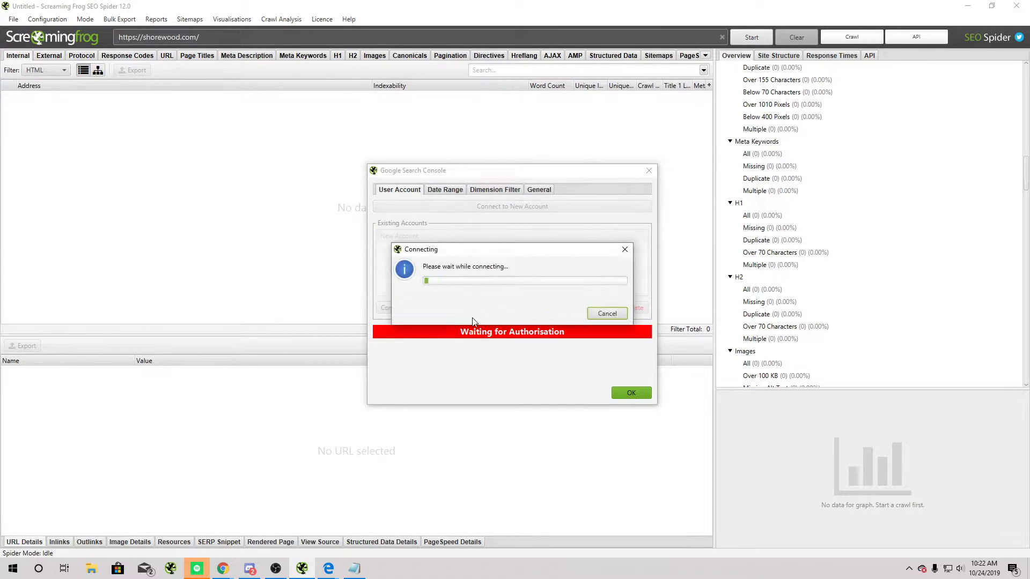
Set the begin date of the Google Search Console date range to 1/1/2019 and accept the settings
{"action": "left_click", "coordinate": [442, 192]}
{"action": "left_click", "coordinate": [434, 221]}
{"action": "left_click", "coordinate": [489, 221]}
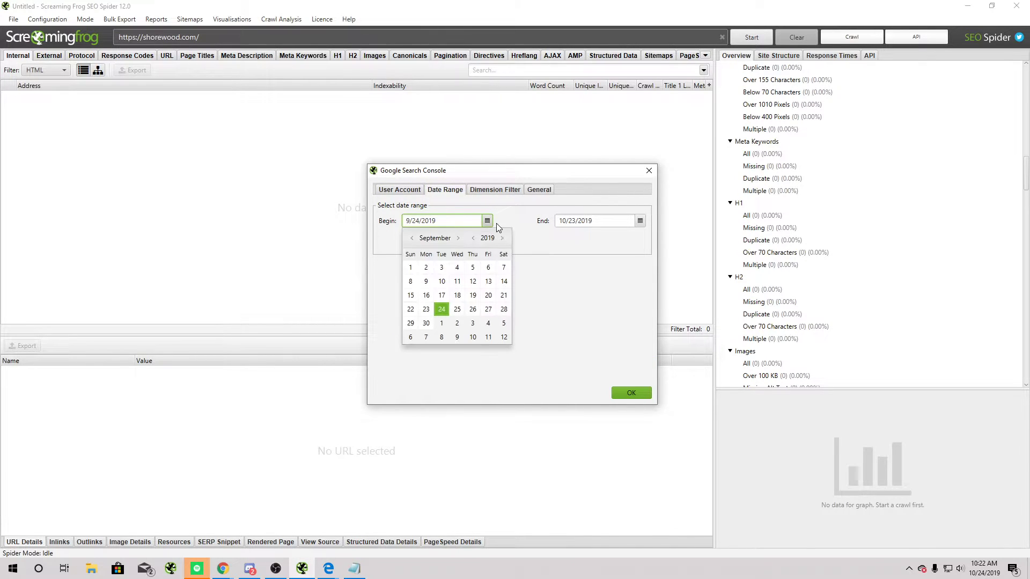
{"action": "left_click", "coordinate": [412, 238]}
{"action": "left_click", "coordinate": [412, 238]}
{"action": "left_click", "coordinate": [411, 238]}
{"action": "left_click", "coordinate": [411, 238]}
{"action": "left_click", "coordinate": [411, 238]}
{"action": "left_click", "coordinate": [412, 238]}
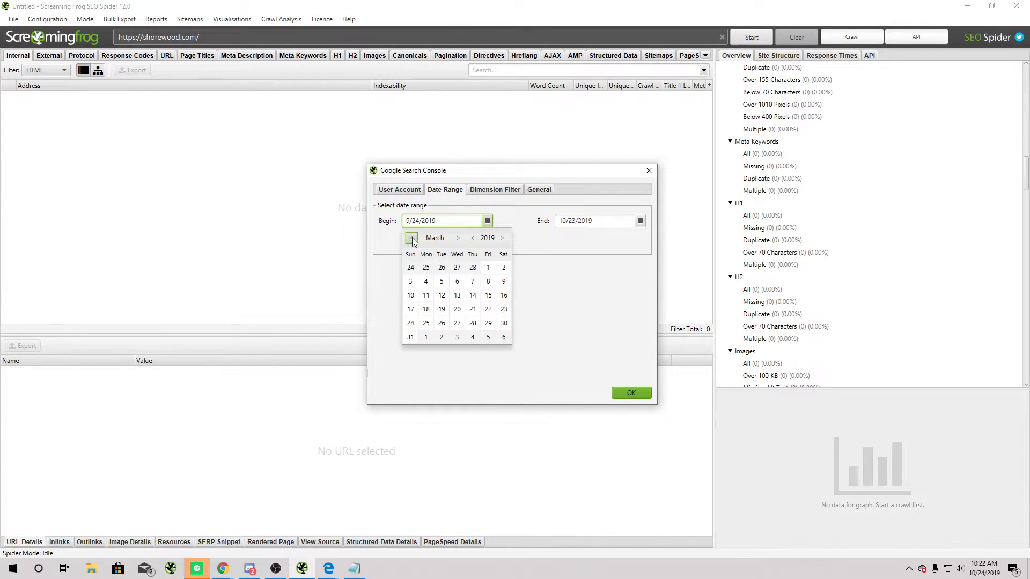
{"action": "left_click", "coordinate": [412, 238]}
{"action": "left_click", "coordinate": [411, 238]}
{"action": "left_click", "coordinate": [412, 238]}
{"action": "left_click", "coordinate": [457, 238]}
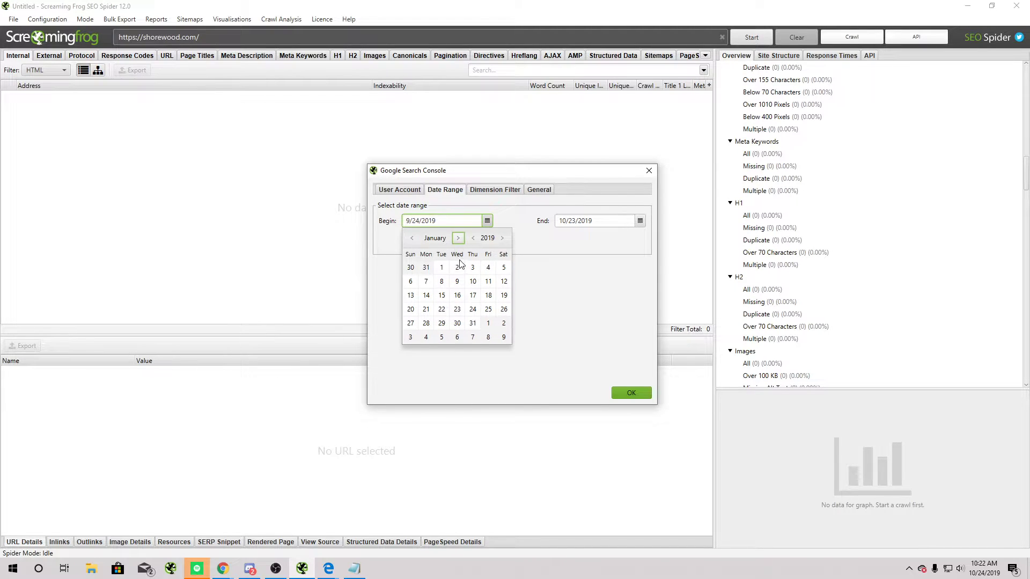
{"action": "left_click", "coordinate": [441, 267]}
{"action": "left_click", "coordinate": [632, 393]}
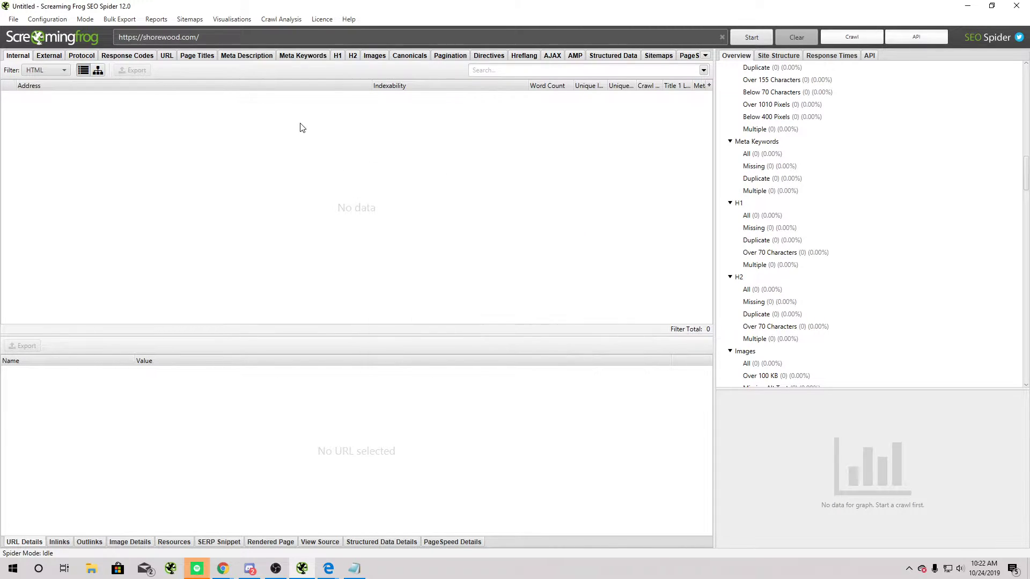
Connect the crawler's Ahrefs API access with the stored token and accept the settings
{"action": "left_click", "coordinate": [47, 19]}
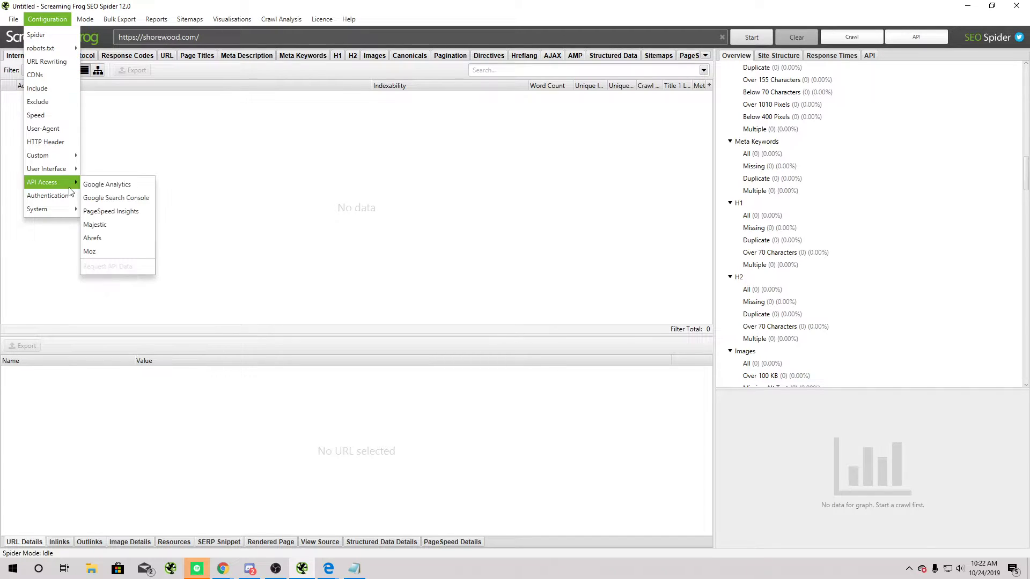
{"action": "mouse_move", "coordinate": [59, 182]}
{"action": "left_click", "coordinate": [139, 236]}
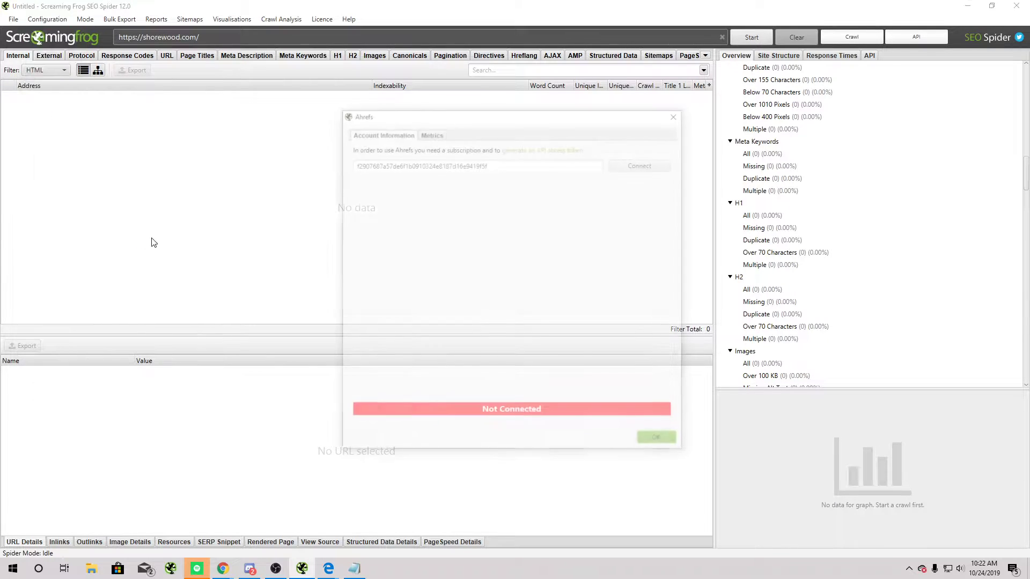
{"action": "left_click", "coordinate": [647, 170]}
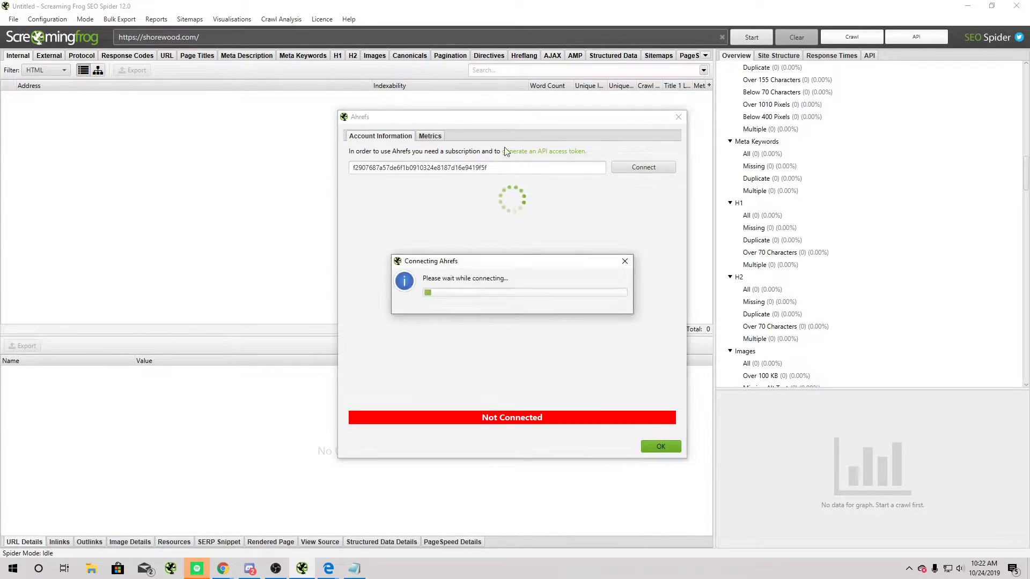
{"action": "left_click", "coordinate": [430, 137]}
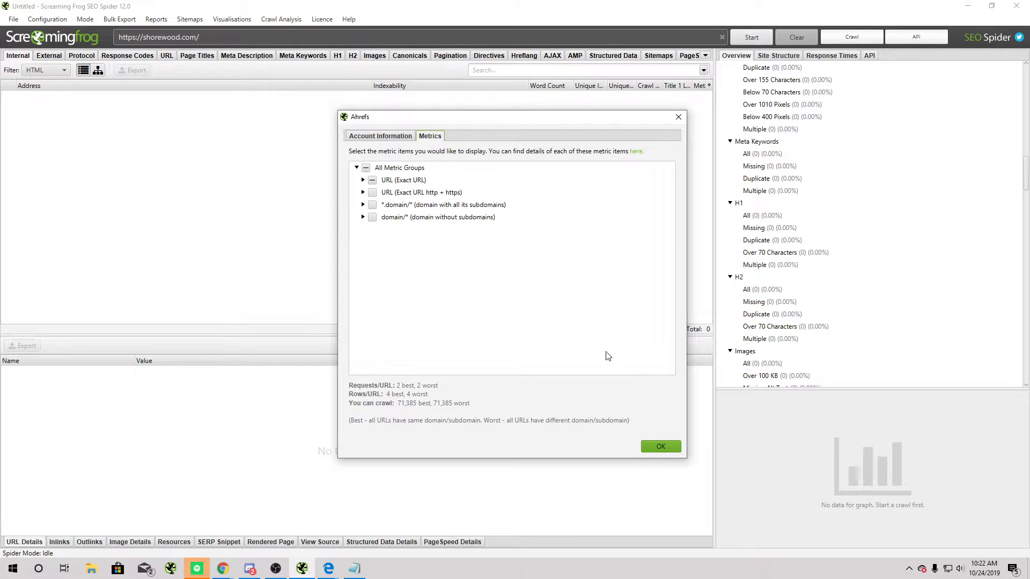
{"action": "left_click", "coordinate": [659, 445]}
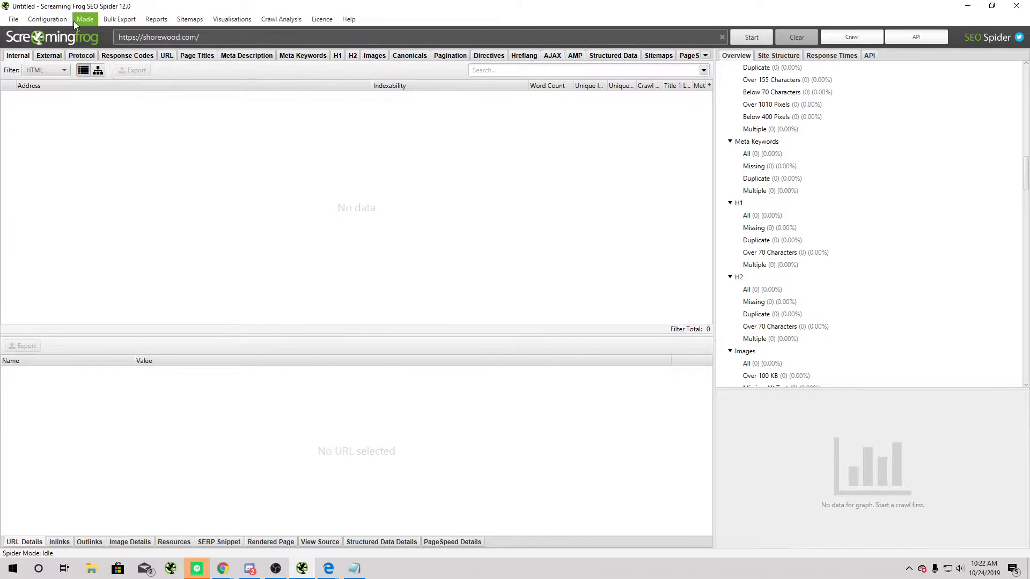
Review the Ahrefs metrics available in the URL (Exact URL) group and accept the Ahrefs settings
{"action": "left_click", "coordinate": [63, 21]}
{"action": "mouse_move", "coordinate": [70, 207]}
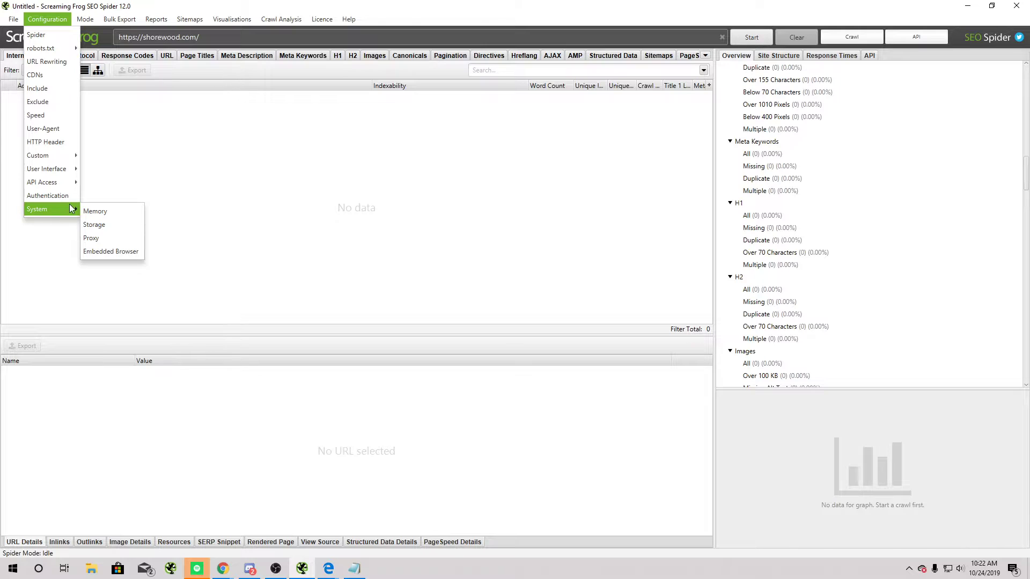
{"action": "mouse_move", "coordinate": [67, 182]}
{"action": "left_click", "coordinate": [119, 238]}
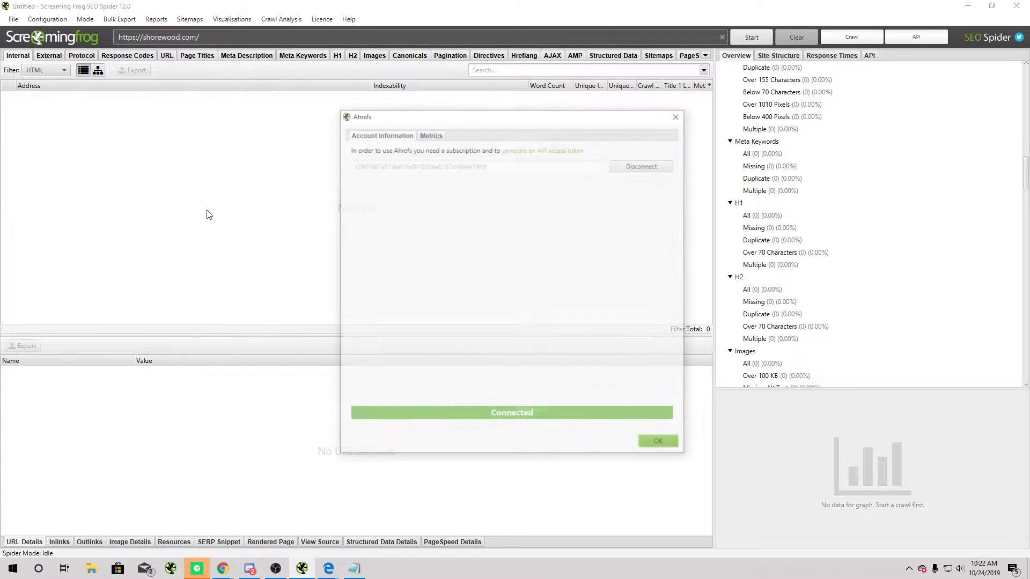
{"action": "left_click", "coordinate": [430, 137]}
{"action": "left_click", "coordinate": [372, 182]}
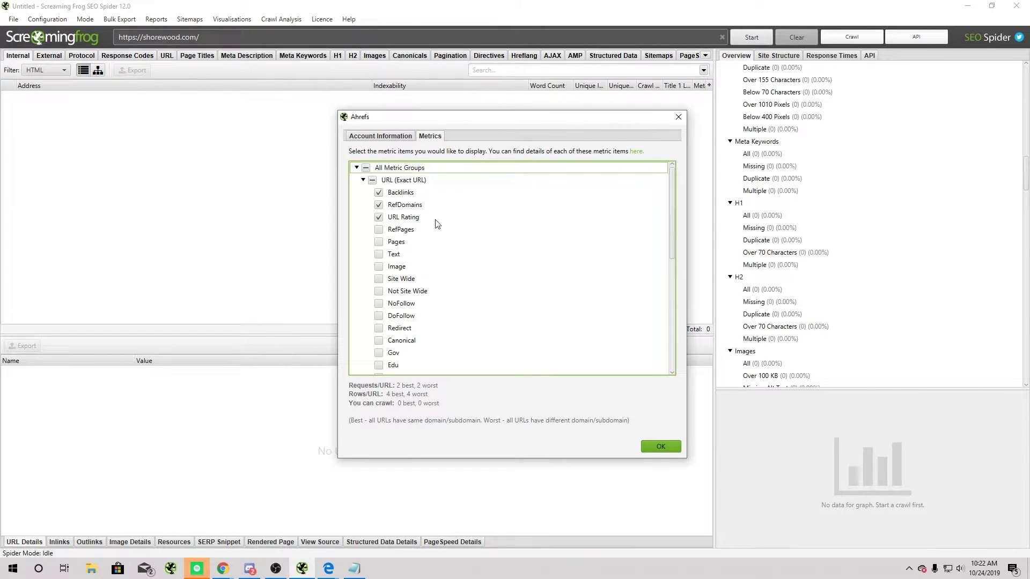
{"action": "scroll", "coordinate": [540, 321], "scroll_direction": "down", "scroll_amount": 5}
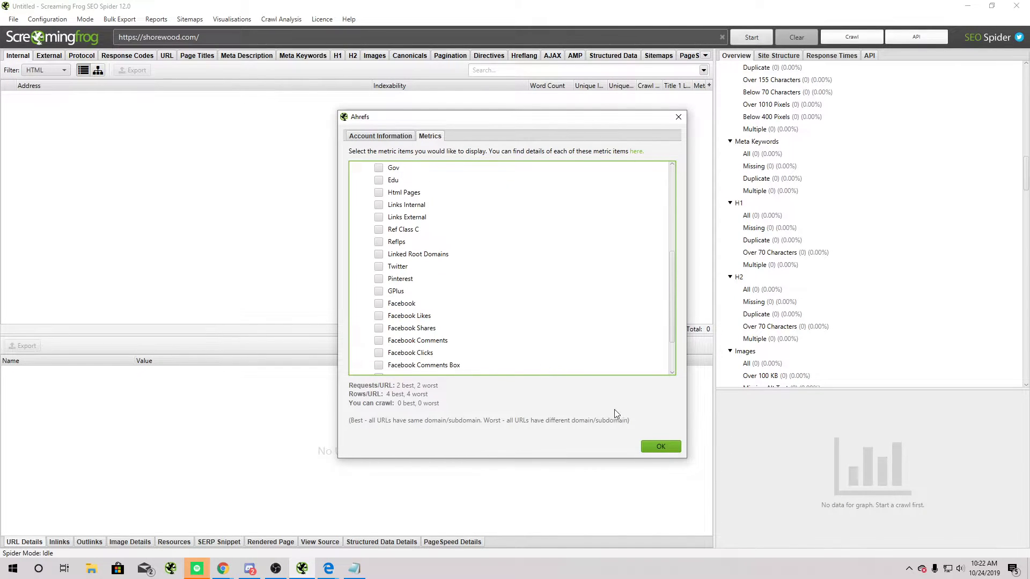
{"action": "left_click", "coordinate": [664, 446]}
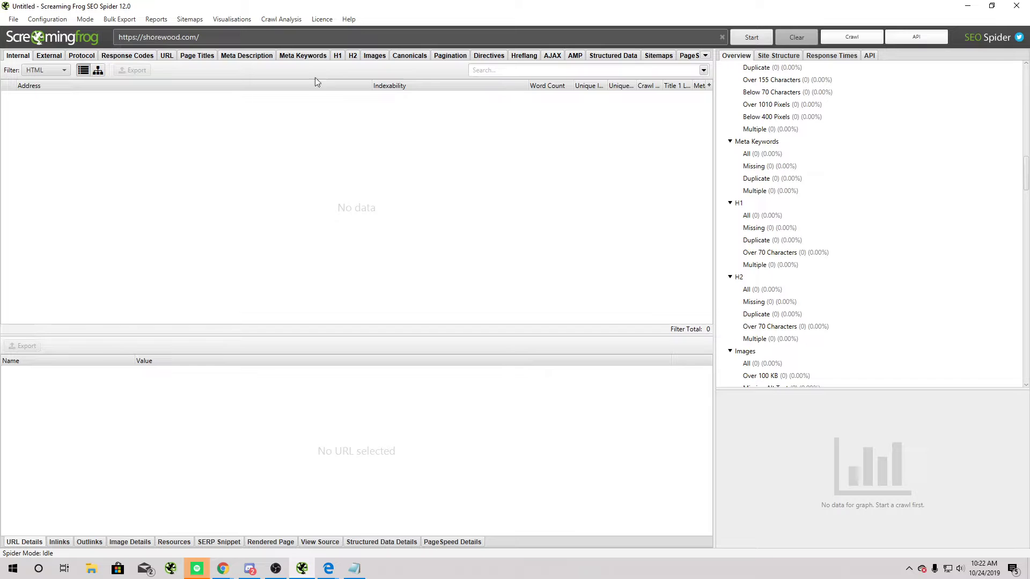
Start a crawl of chasereiner.com
{"action": "left_click", "coordinate": [292, 38]}
{"action": "type", "text": "chasereiner.com"}
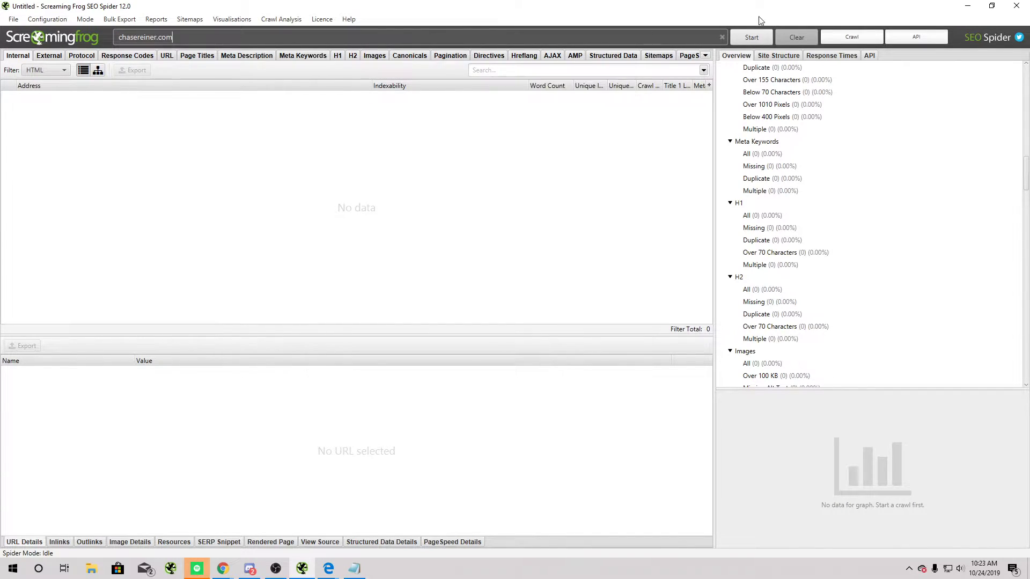
{"action": "left_click", "coordinate": [759, 31]}
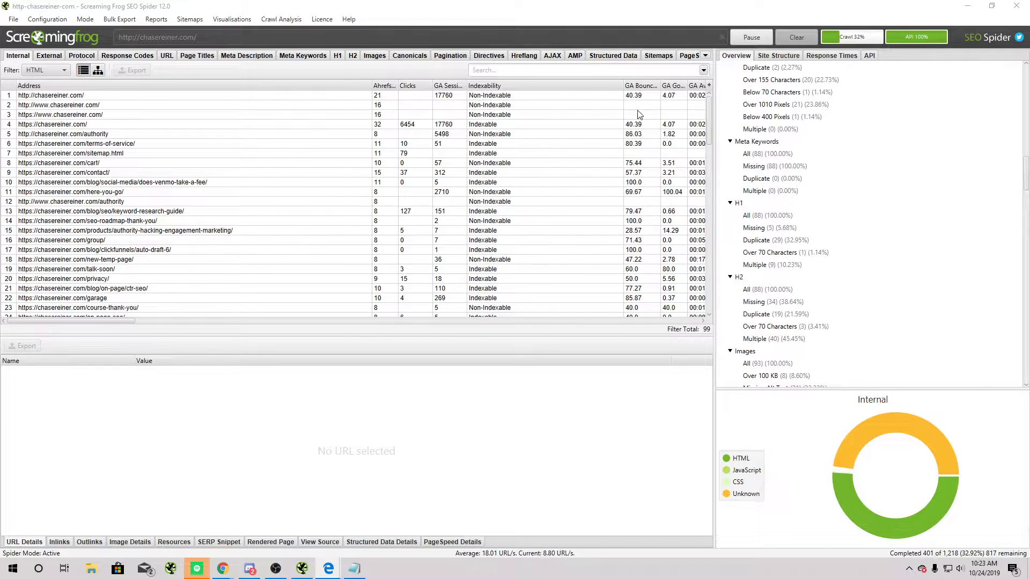
Filter the internal crawl results to show all resource types
{"action": "left_click", "coordinate": [46, 70]}
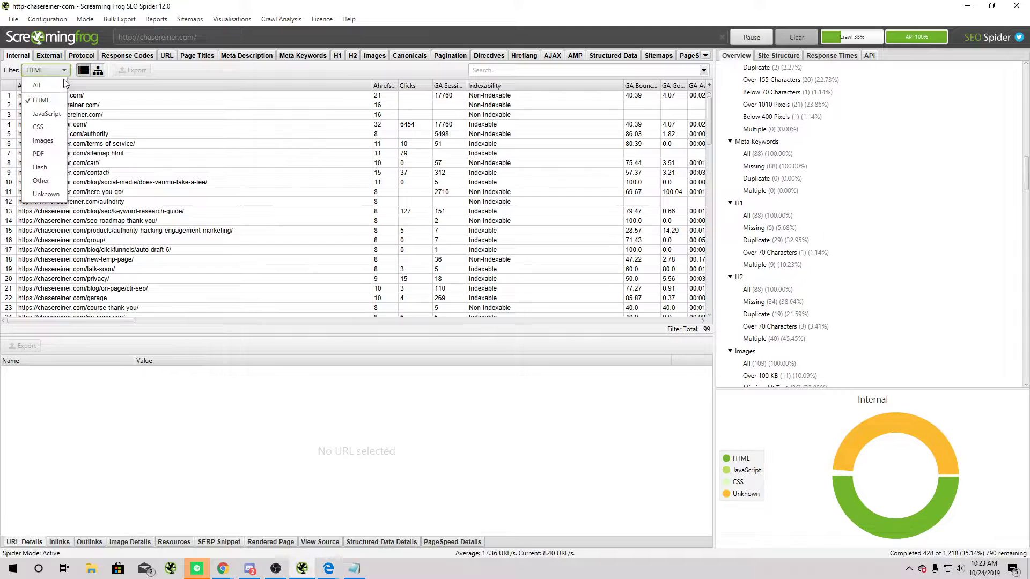
{"action": "left_click", "coordinate": [65, 83]}
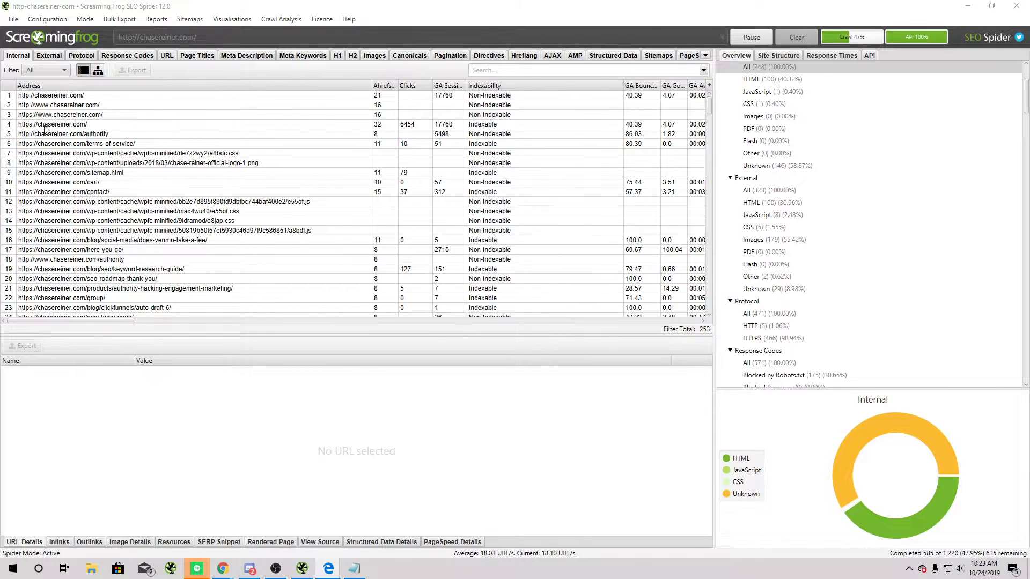
{"action": "left_click", "coordinate": [61, 72]}
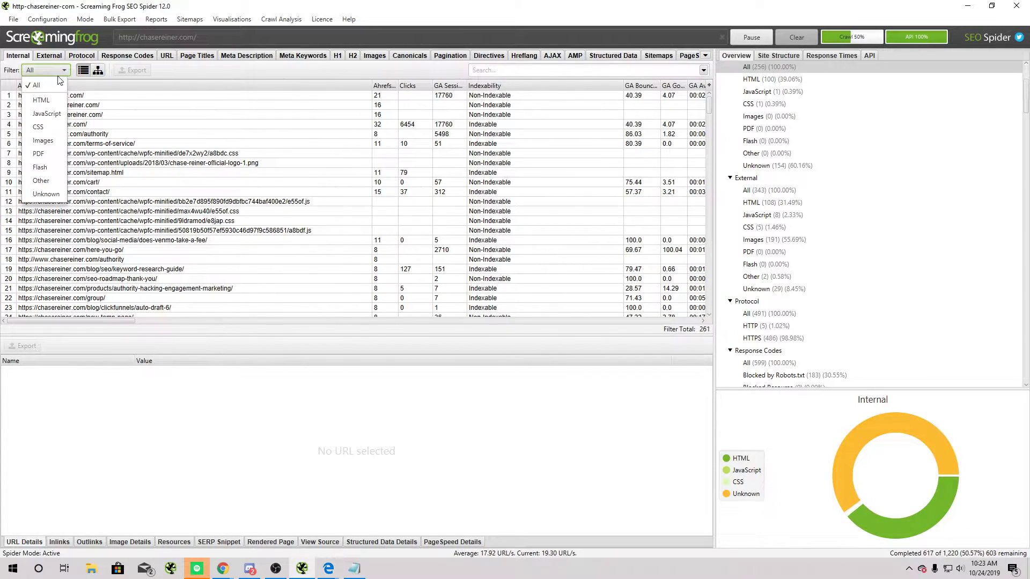
{"action": "left_click", "coordinate": [44, 102]}
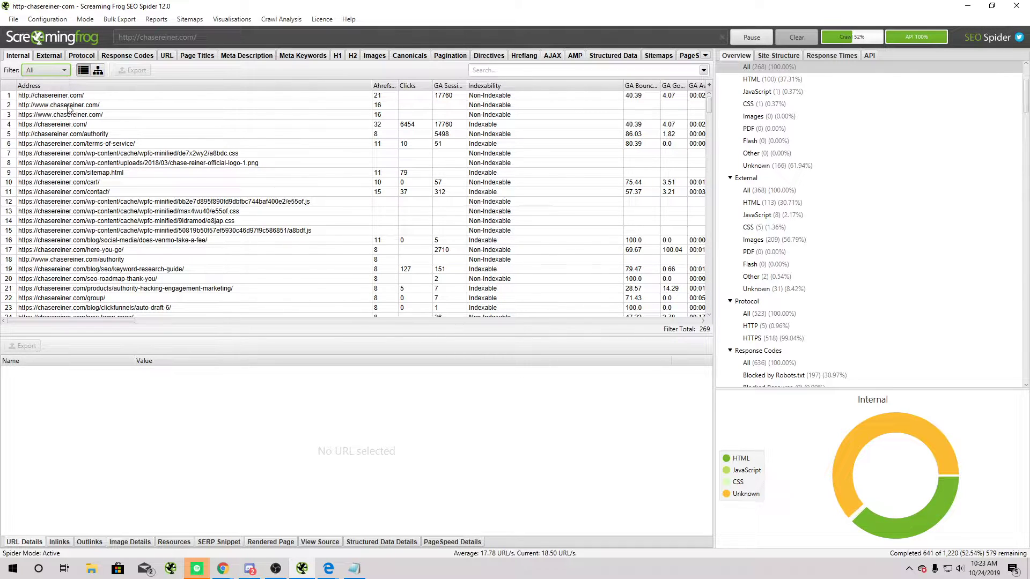
{"action": "left_click", "coordinate": [58, 75]}
{"action": "left_click", "coordinate": [57, 82]}
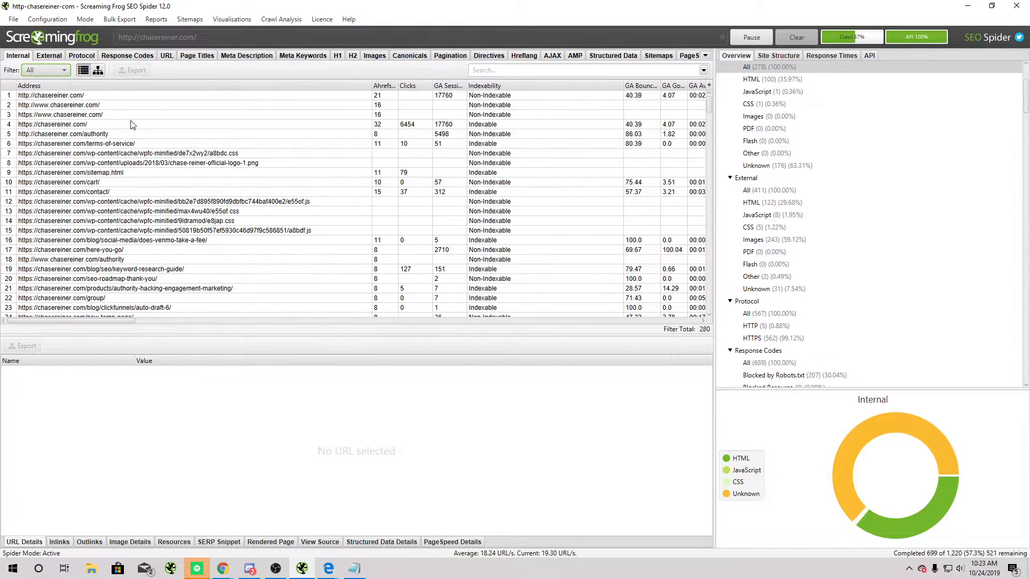
Inspect the minified JavaScript and CSS URLs in the internal results and filter the results back to HTML
{"action": "left_click_drag", "start_coordinate": [223, 202], "coordinate": [321, 230]}
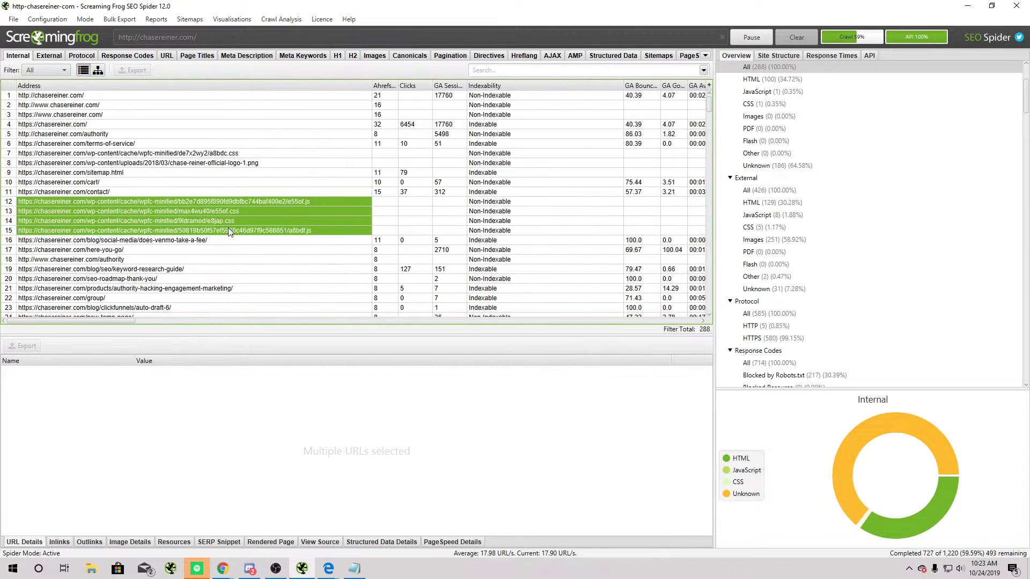
{"action": "left_click", "coordinate": [473, 204]}
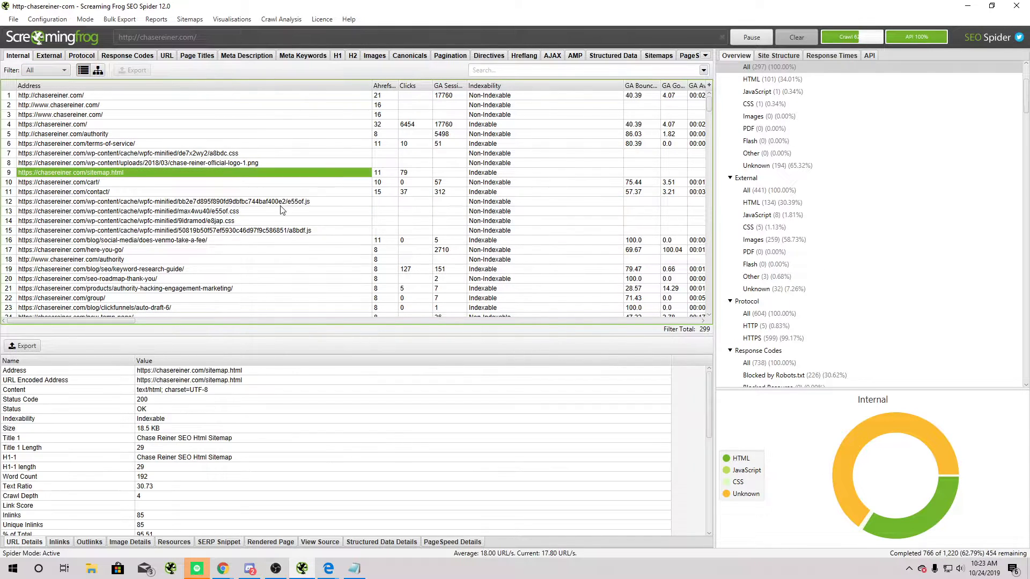
{"action": "left_click_drag", "start_coordinate": [284, 203], "coordinate": [275, 224]}
{"action": "left_click", "coordinate": [275, 220]}
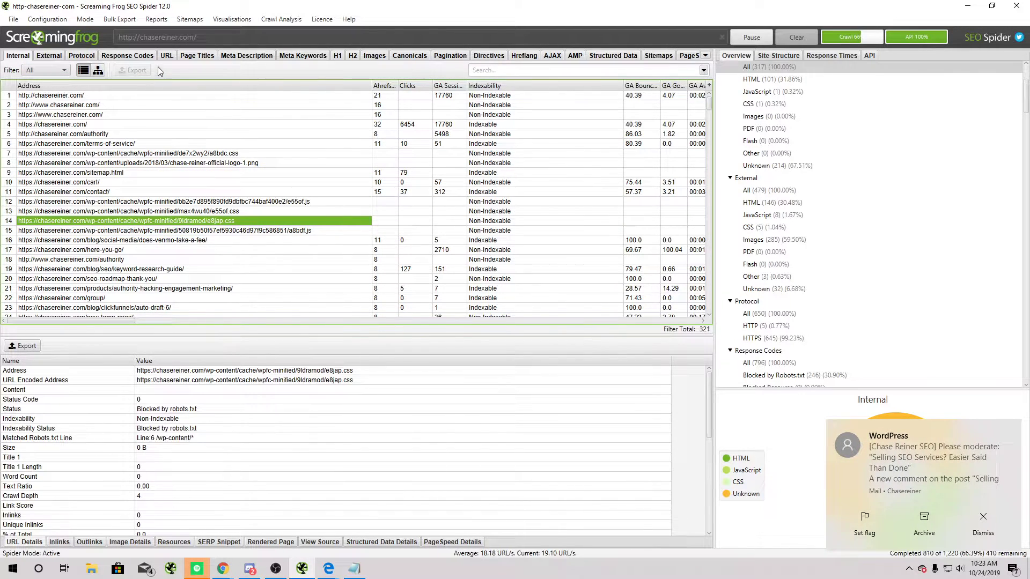
{"action": "left_click", "coordinate": [59, 69]}
{"action": "left_click", "coordinate": [41, 100]}
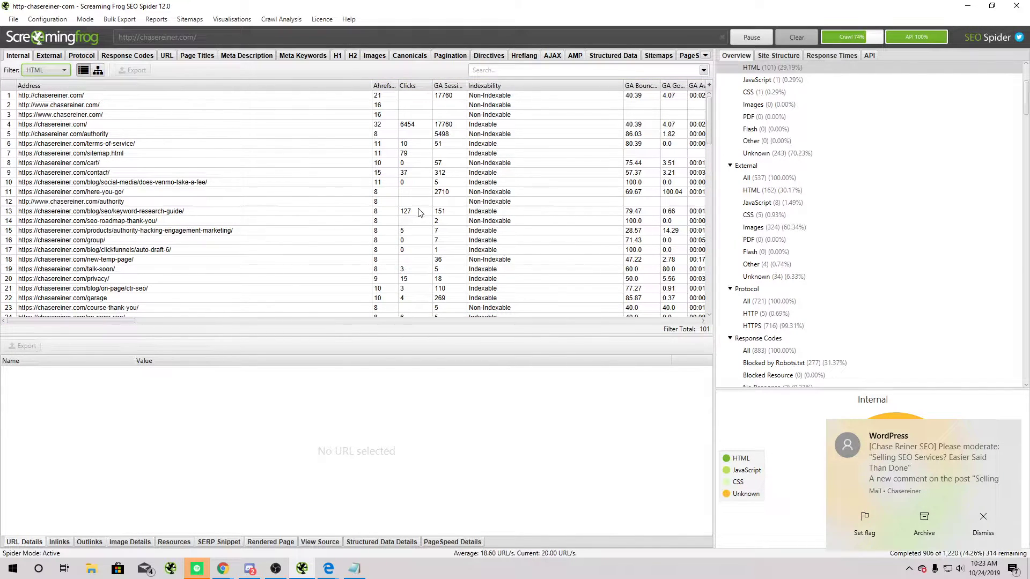
Examine the crawled site's folder structure in the directory tree view and return to the list view
{"action": "left_click", "coordinate": [98, 70]}
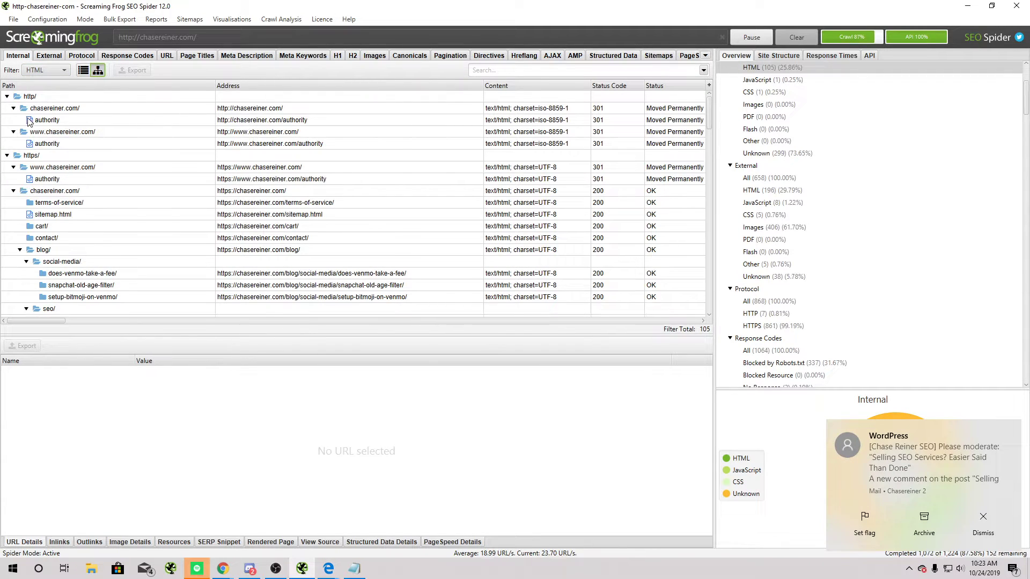
{"action": "scroll", "coordinate": [45, 190], "scroll_direction": "down", "scroll_amount": 12}
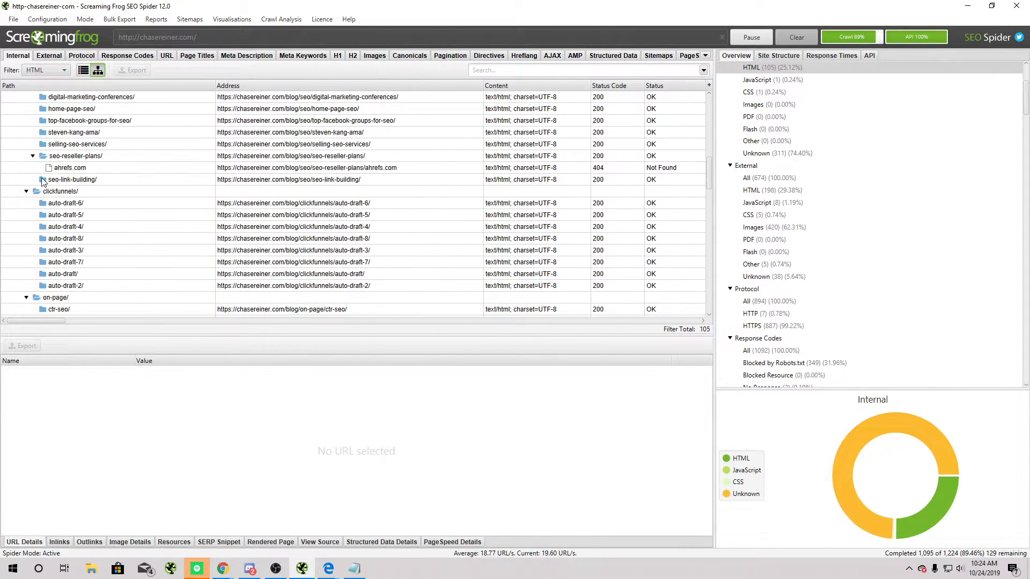
{"action": "scroll", "coordinate": [223, 224], "scroll_direction": "up", "scroll_amount": 12}
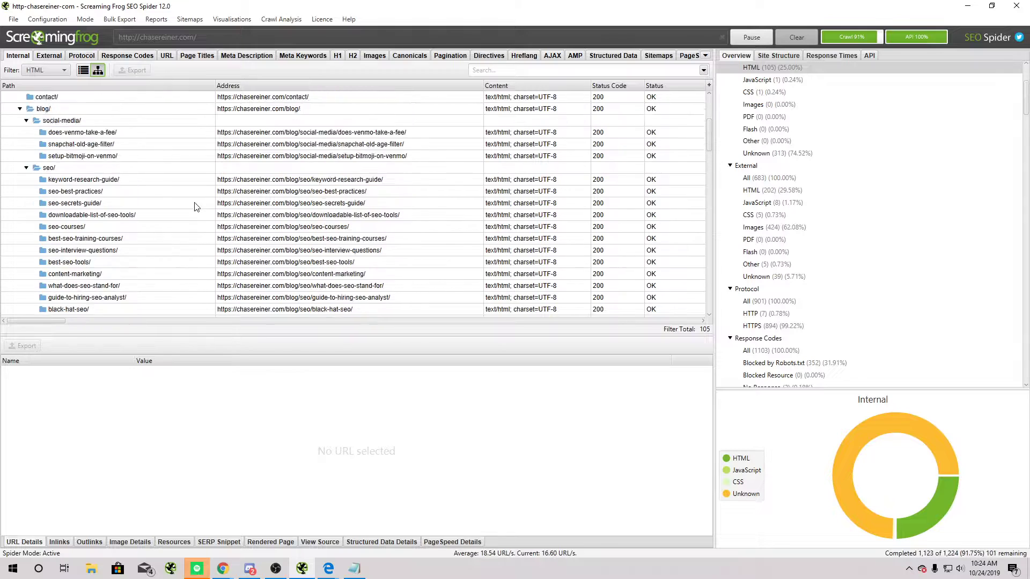
{"action": "scroll", "coordinate": [161, 220], "scroll_direction": "down", "scroll_amount": 15}
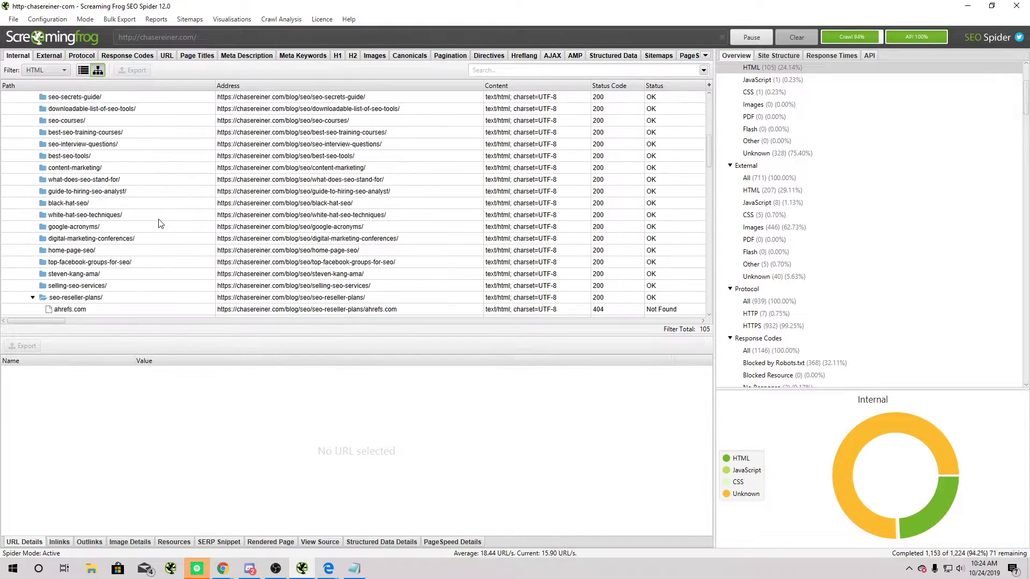
{"action": "scroll", "coordinate": [74, 161], "scroll_direction": "down", "scroll_amount": 5}
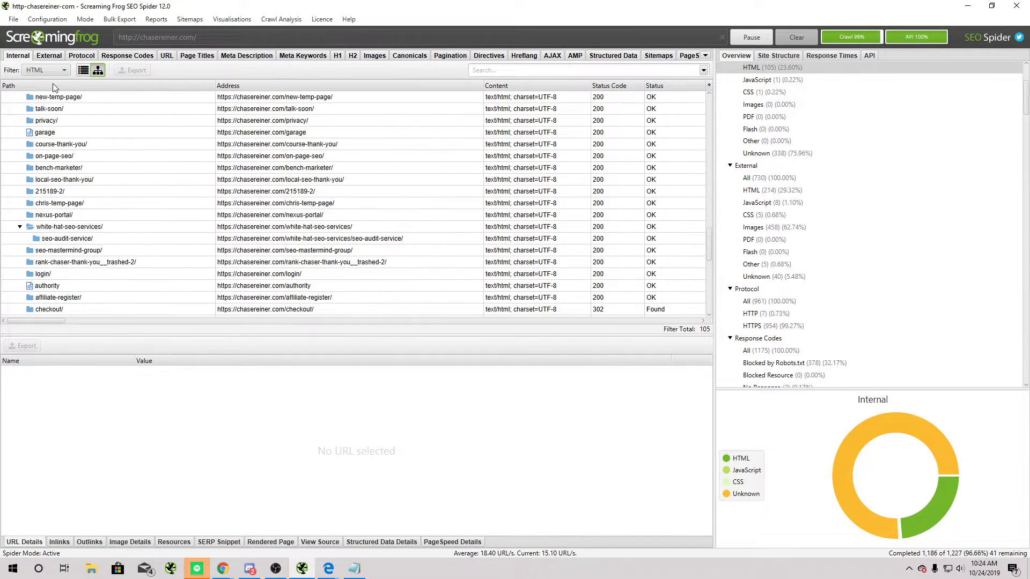
{"action": "left_click", "coordinate": [83, 70]}
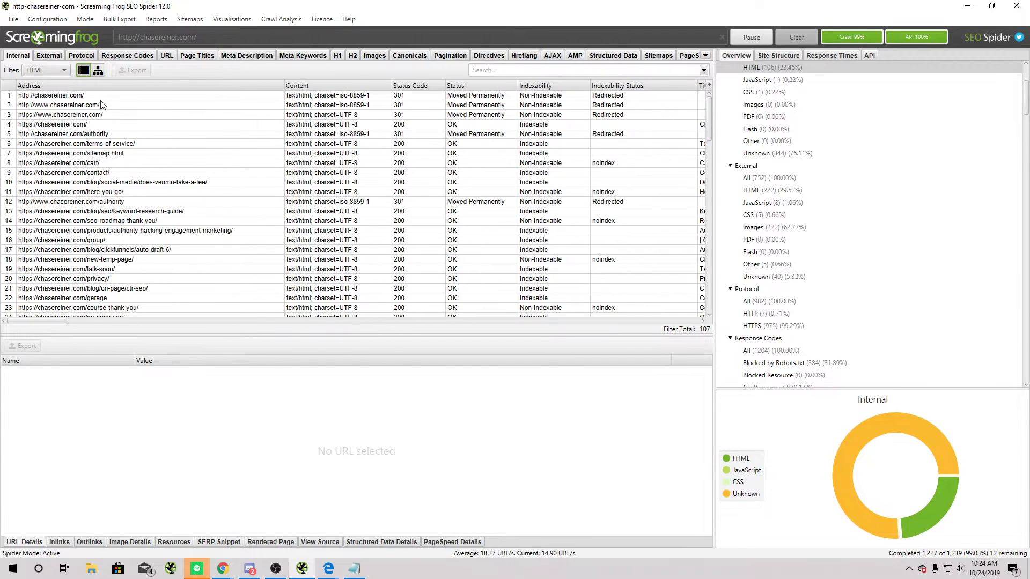
{"action": "right_click", "coordinate": [96, 97]}
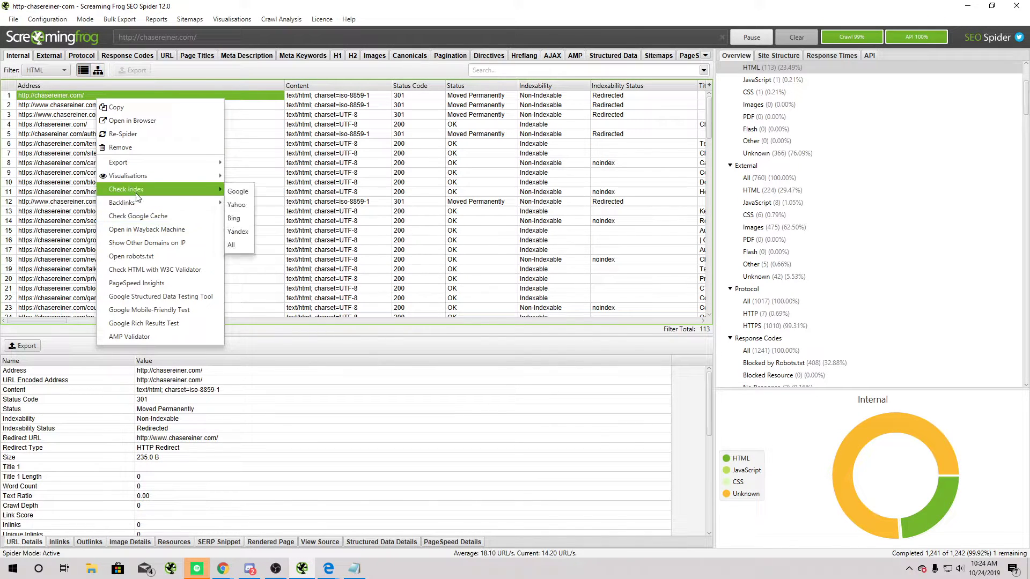
{"action": "mouse_move", "coordinate": [140, 180]}
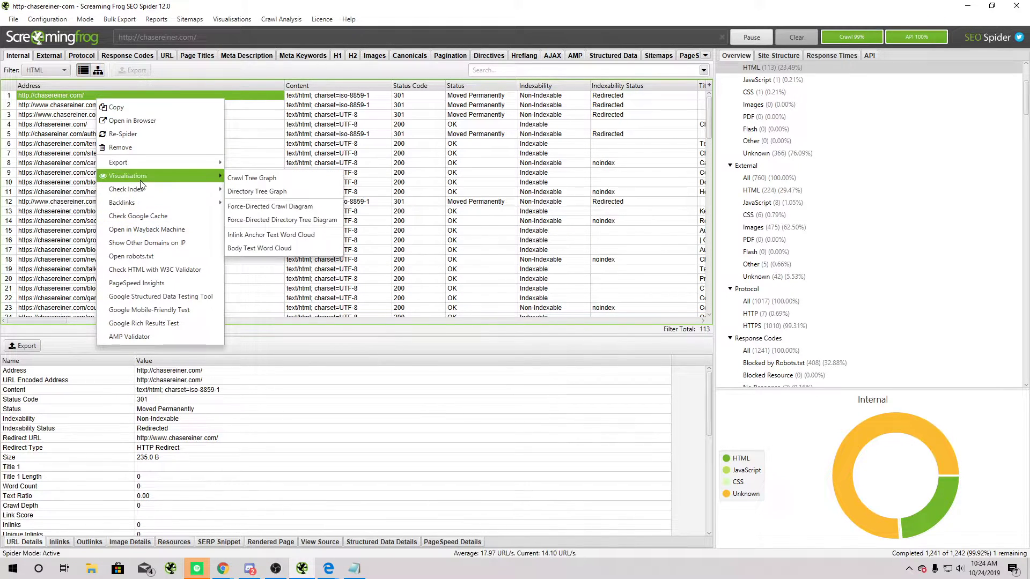
{"action": "left_click", "coordinate": [268, 179]}
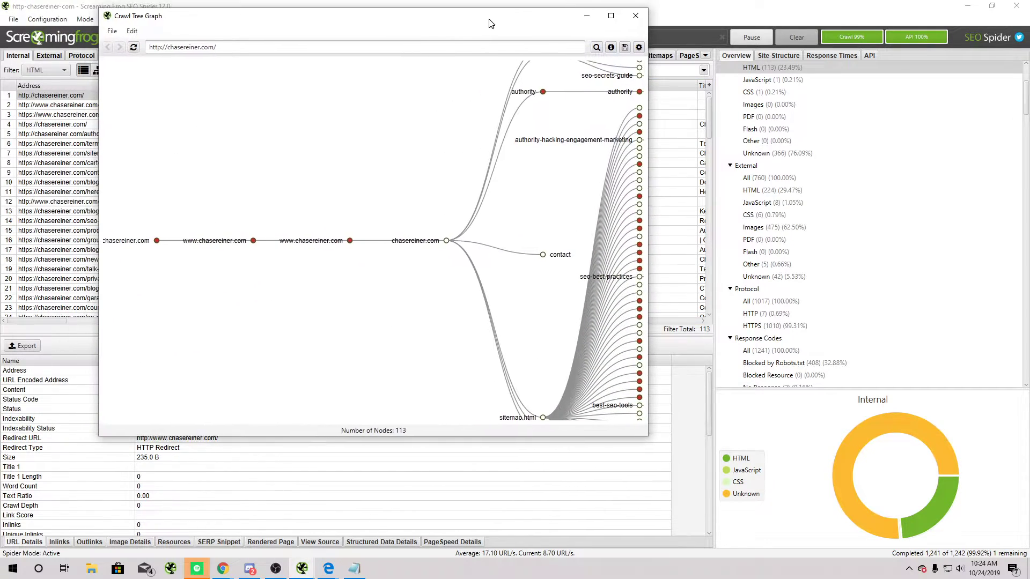
{"action": "left_click_drag", "start_coordinate": [489, 23], "coordinate": [491, 23]}
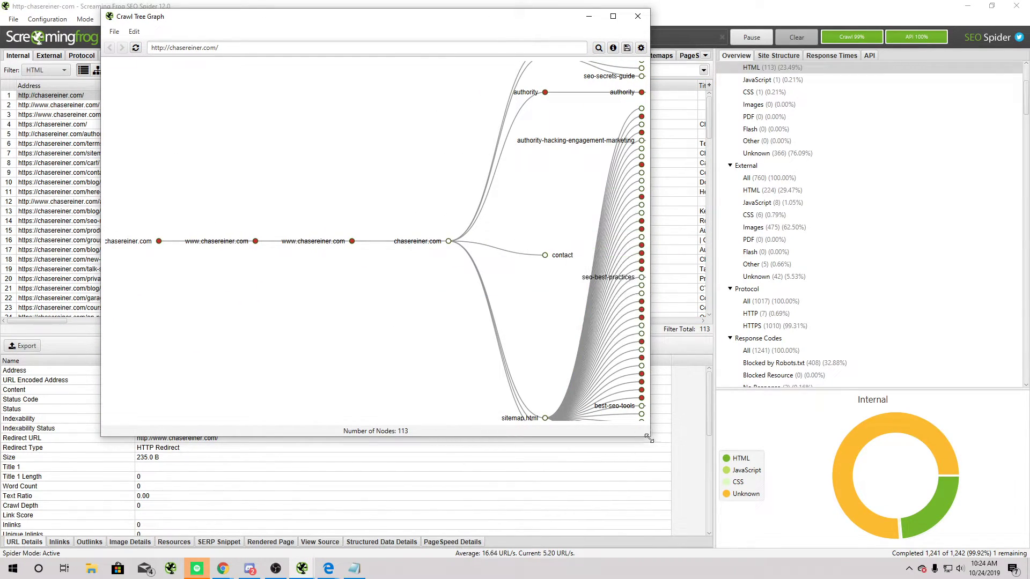
Enlarge the Crawl Tree Graph window and inspect the details of the chasereiner.com homepage node
{"action": "left_click_drag", "start_coordinate": [649, 435], "coordinate": [966, 534]}
{"action": "scroll", "coordinate": [567, 286], "scroll_direction": "up", "scroll_amount": 4}
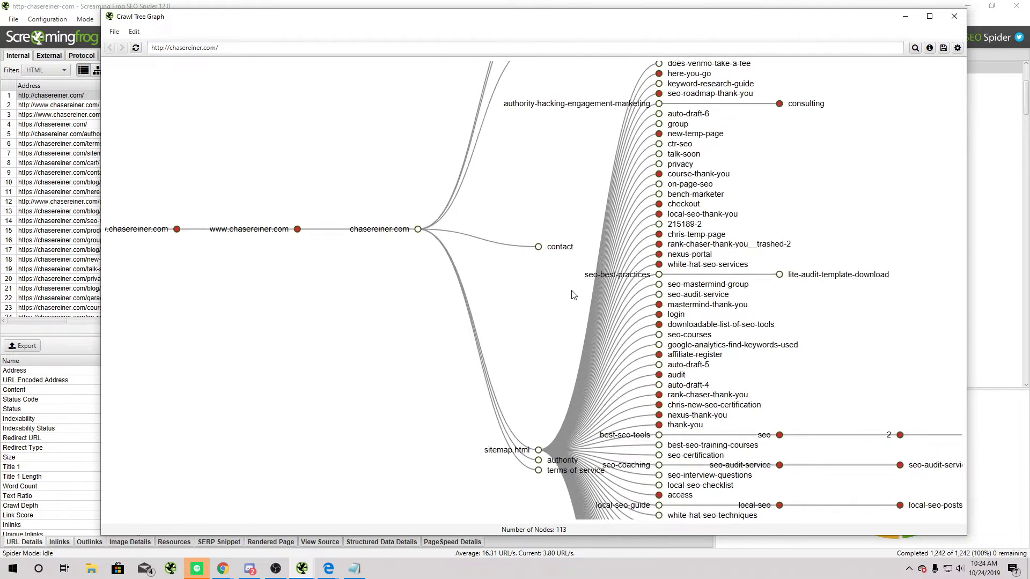
{"action": "left_click_drag", "start_coordinate": [512, 220], "coordinate": [524, 353]}
{"action": "mouse_move", "coordinate": [424, 363]}
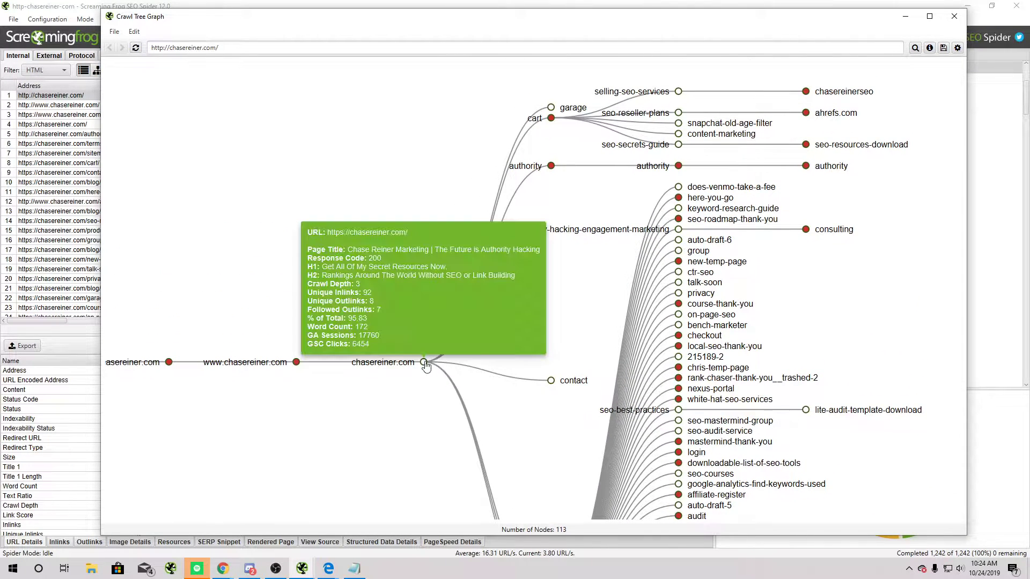
{"action": "left_click_drag", "start_coordinate": [439, 341], "coordinate": [362, 341]}
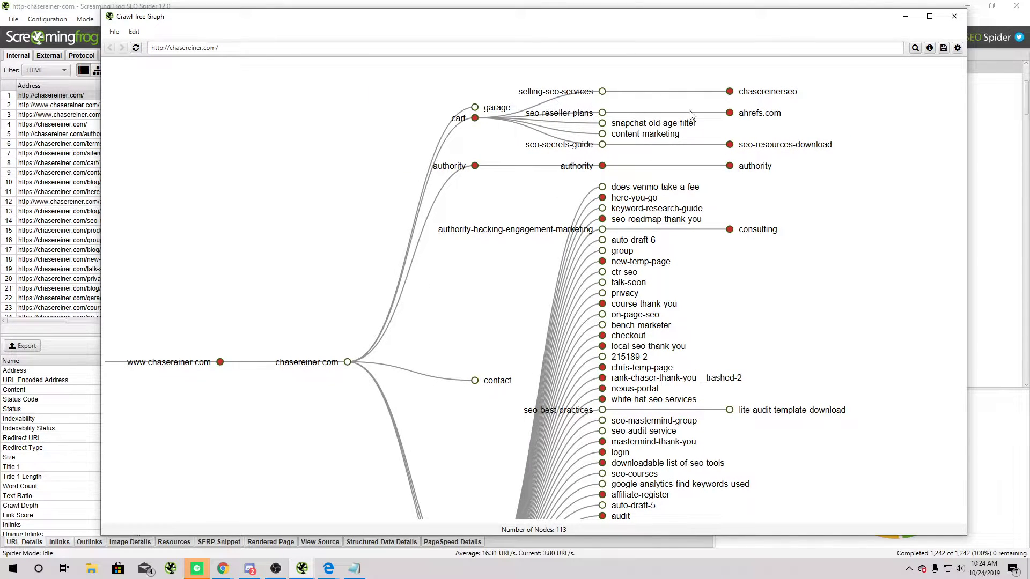
Examine the pages branching from the sitemap.html node in the crawl tree, including the affiliate-register and does-venmo-take-a-fee details
{"action": "left_click_drag", "start_coordinate": [470, 257], "coordinate": [460, 87]}
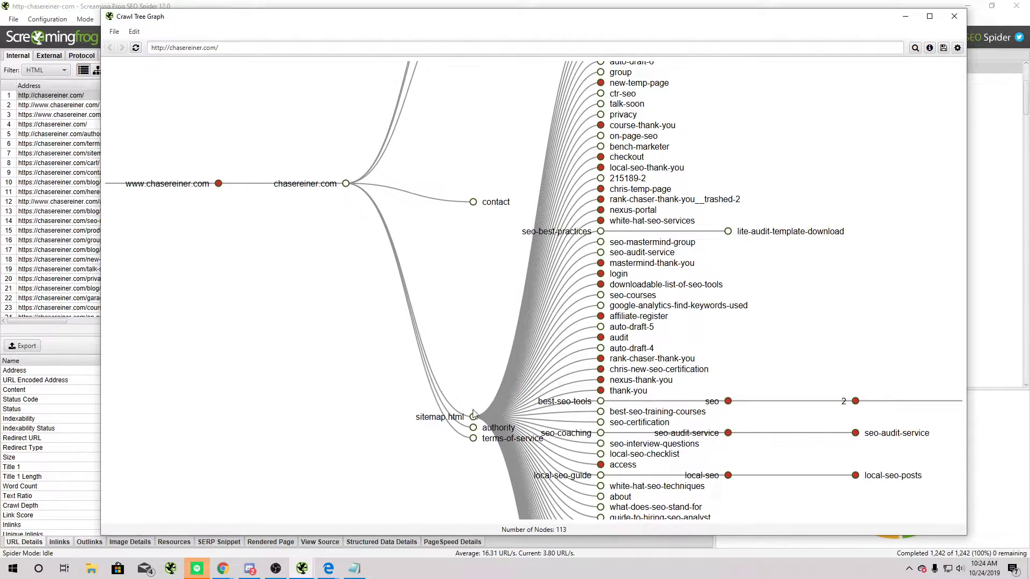
{"action": "left_click_drag", "start_coordinate": [611, 325], "coordinate": [424, 300]}
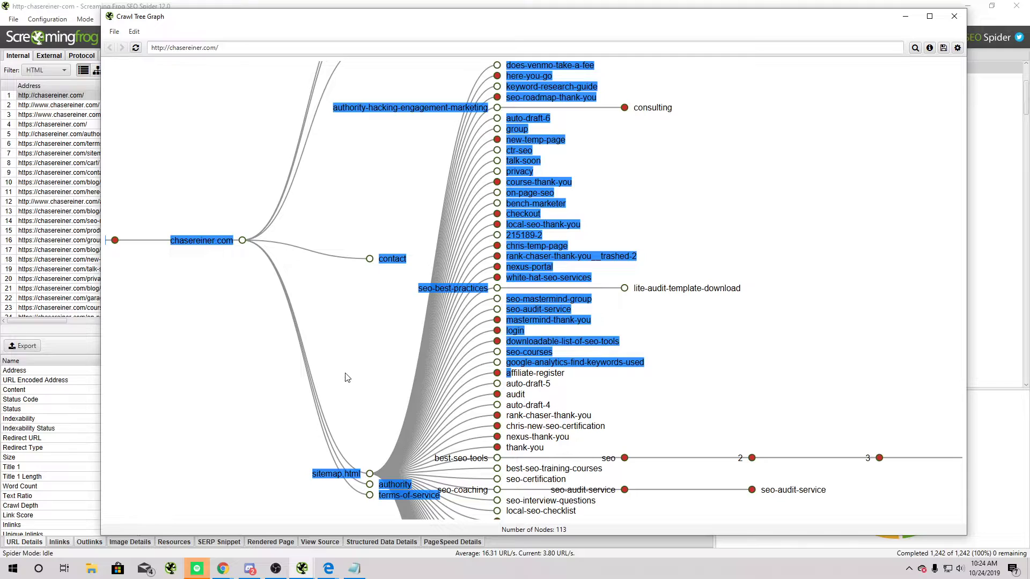
{"action": "left_click_drag", "start_coordinate": [348, 377], "coordinate": [329, 318]}
{"action": "scroll", "coordinate": [382, 441], "scroll_direction": "down", "scroll_amount": 2}
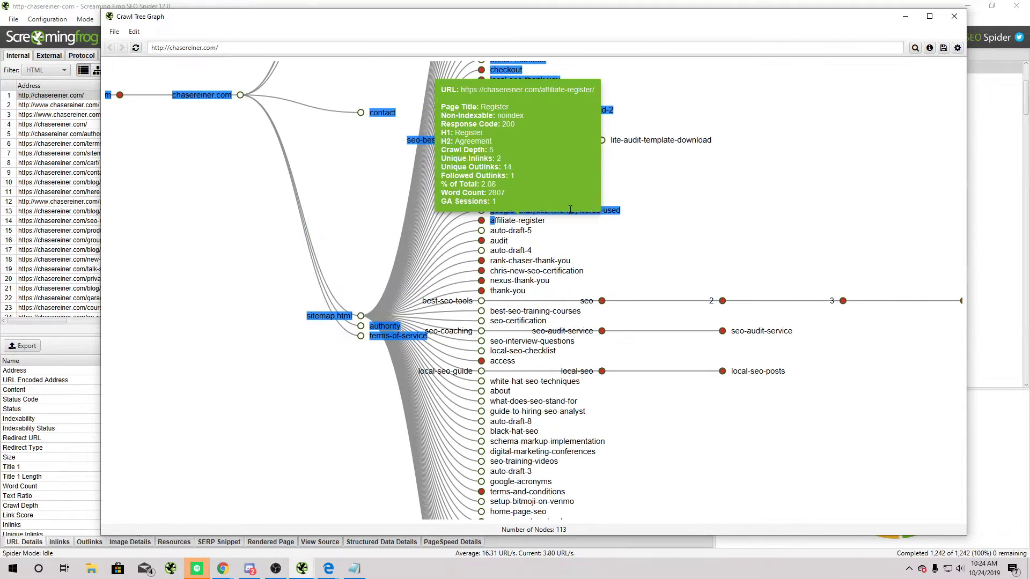
{"action": "left_click_drag", "start_coordinate": [667, 380], "coordinate": [665, 417]}
{"action": "left_click_drag", "start_coordinate": [664, 275], "coordinate": [667, 472]}
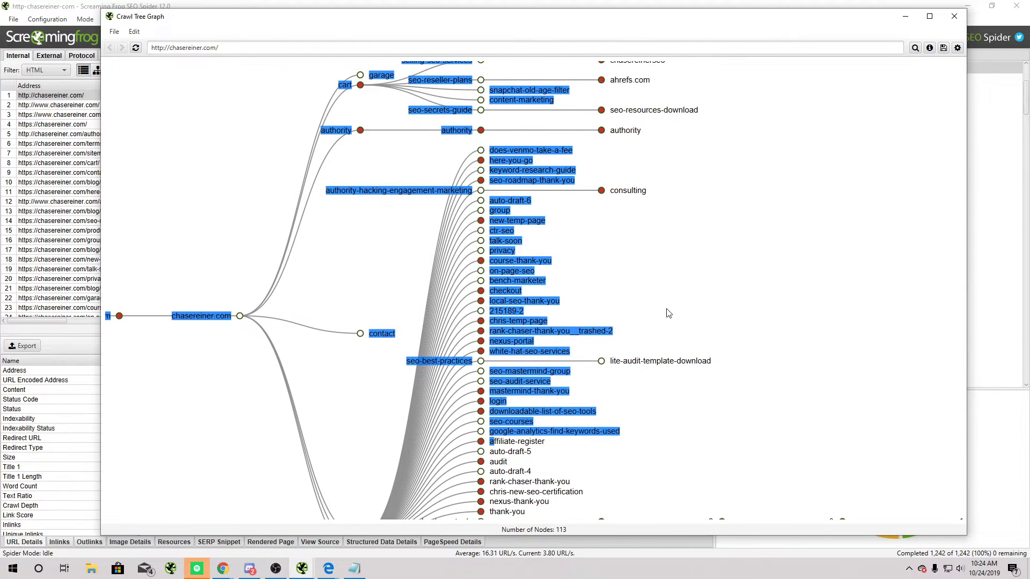
{"action": "scroll", "coordinate": [663, 214], "scroll_direction": "down", "scroll_amount": 1}
{"action": "left_click_drag", "start_coordinate": [655, 231], "coordinate": [724, 301]}
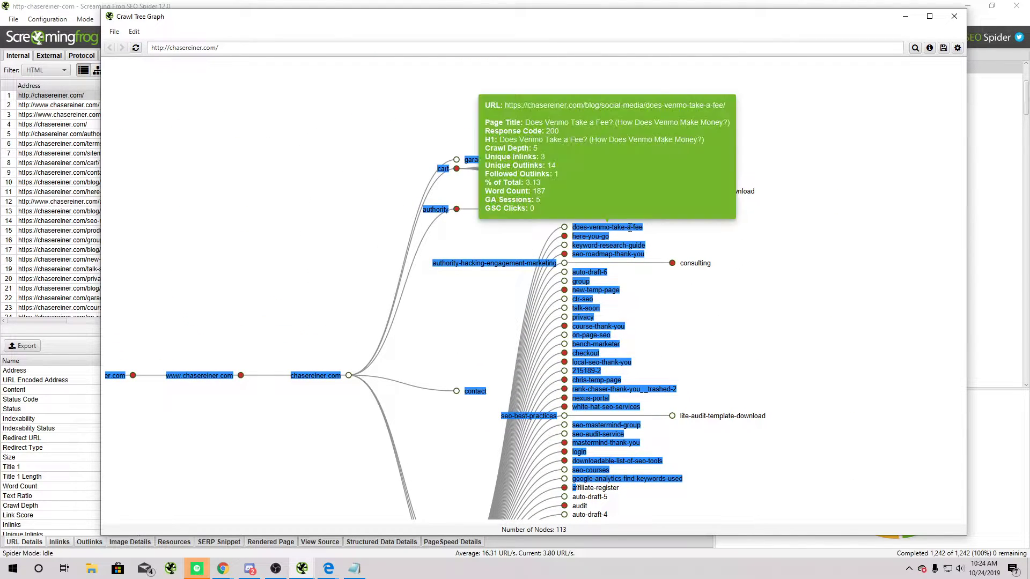
Collapse the authority and cart branches of the crawl tree, and close the graph
{"action": "left_click", "coordinate": [456, 210]}
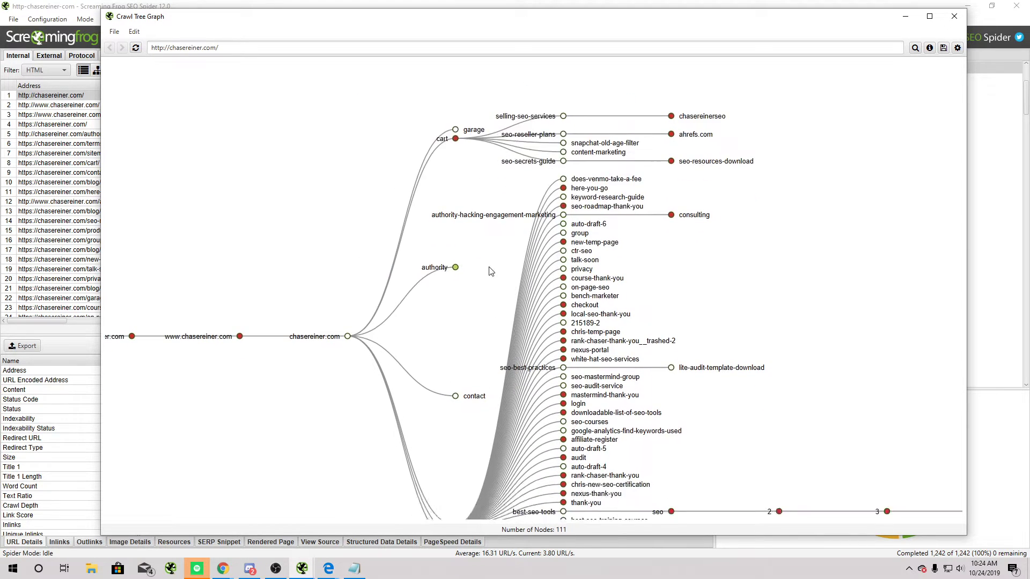
{"action": "left_click", "coordinate": [455, 140]}
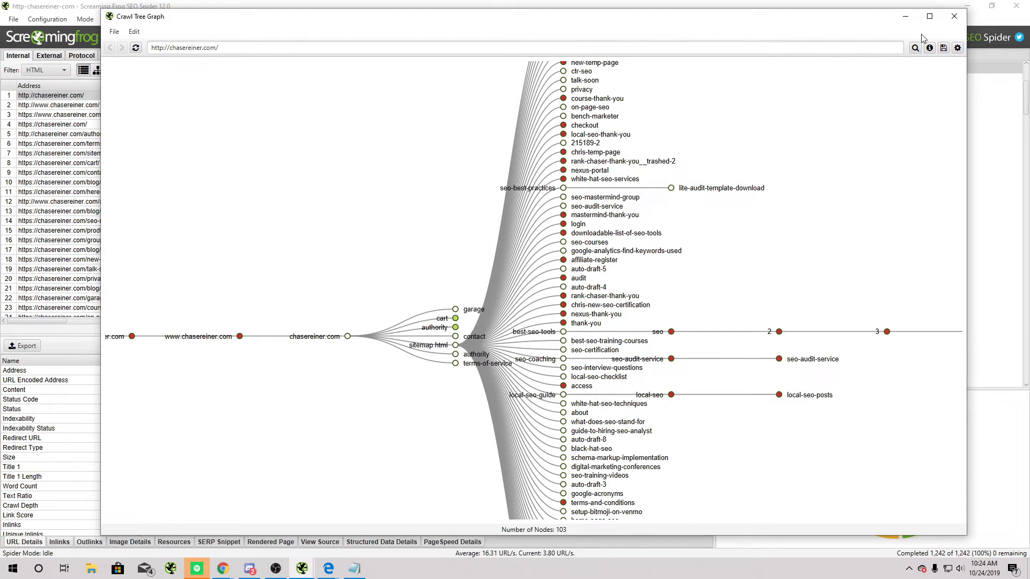
{"action": "left_click", "coordinate": [954, 16]}
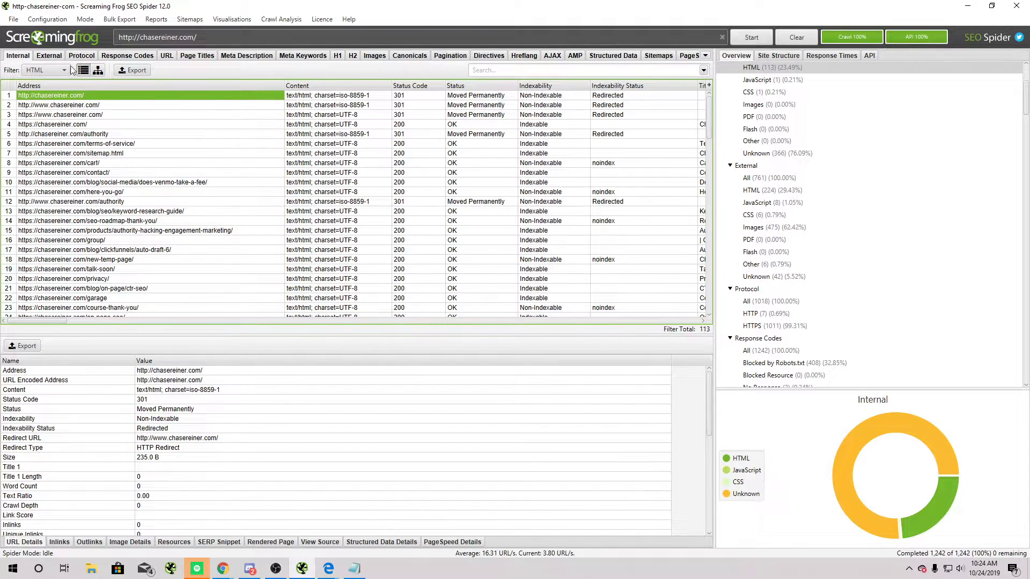
Review the list of external URLs found in the crawl
{"action": "left_click", "coordinate": [50, 55]}
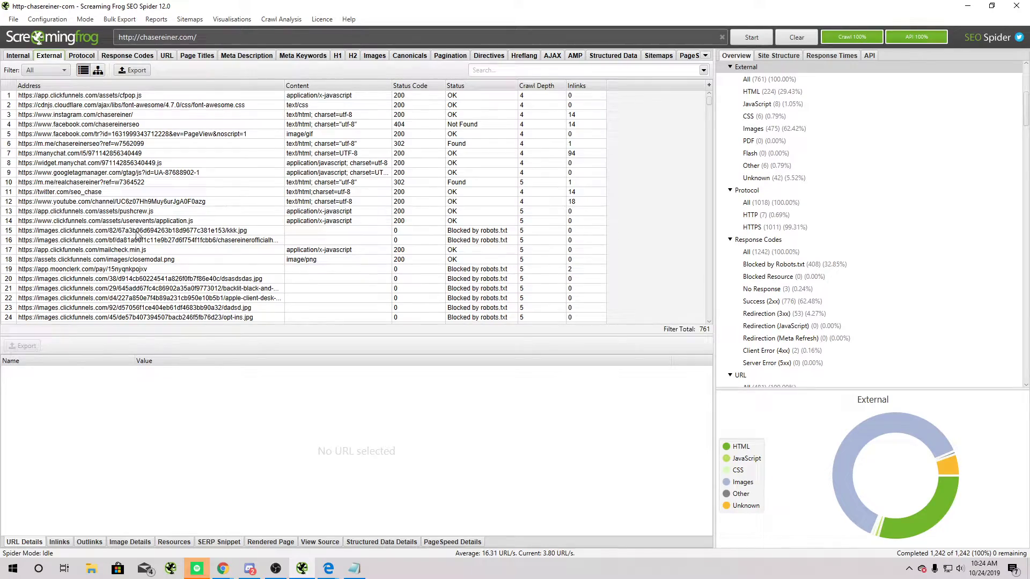
{"action": "scroll", "coordinate": [139, 235], "scroll_direction": "down", "scroll_amount": 14}
{"action": "scroll", "coordinate": [139, 240], "scroll_direction": "down", "scroll_amount": 20}
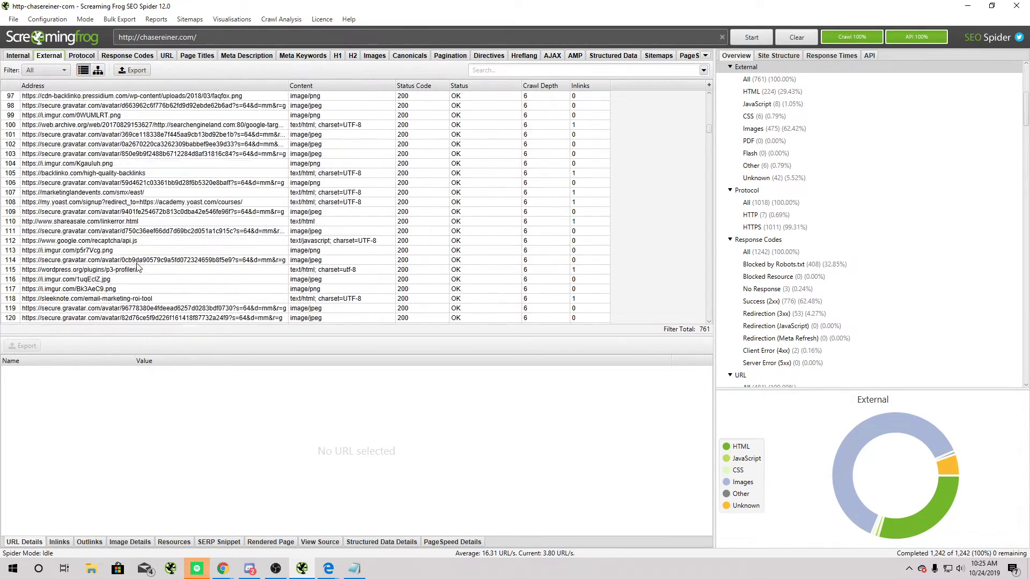
Review the Protocol results, checking the indexability status of the crawled URLs
{"action": "left_click", "coordinate": [86, 56]}
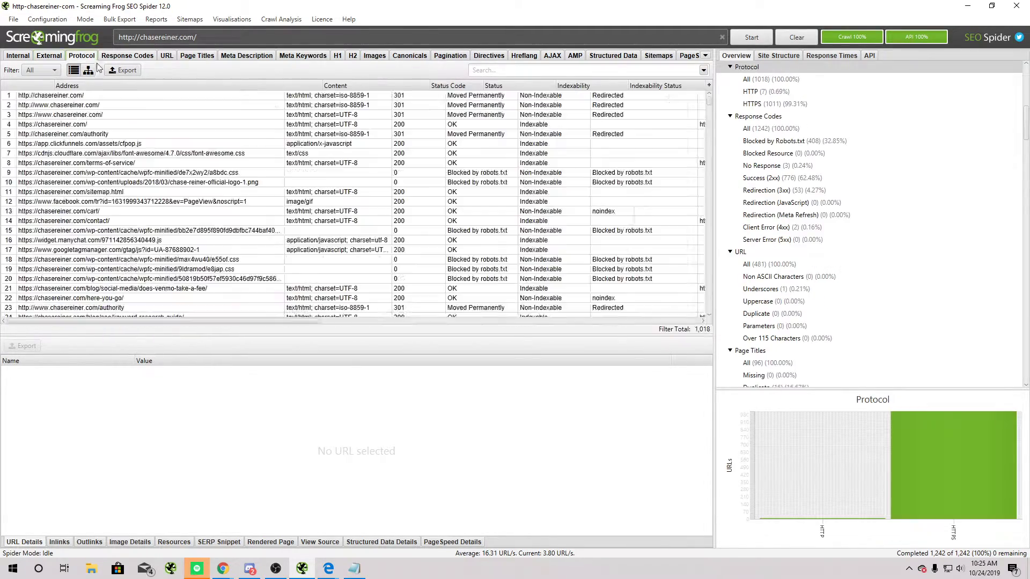
{"action": "scroll", "coordinate": [430, 269], "scroll_direction": "down", "scroll_amount": 4}
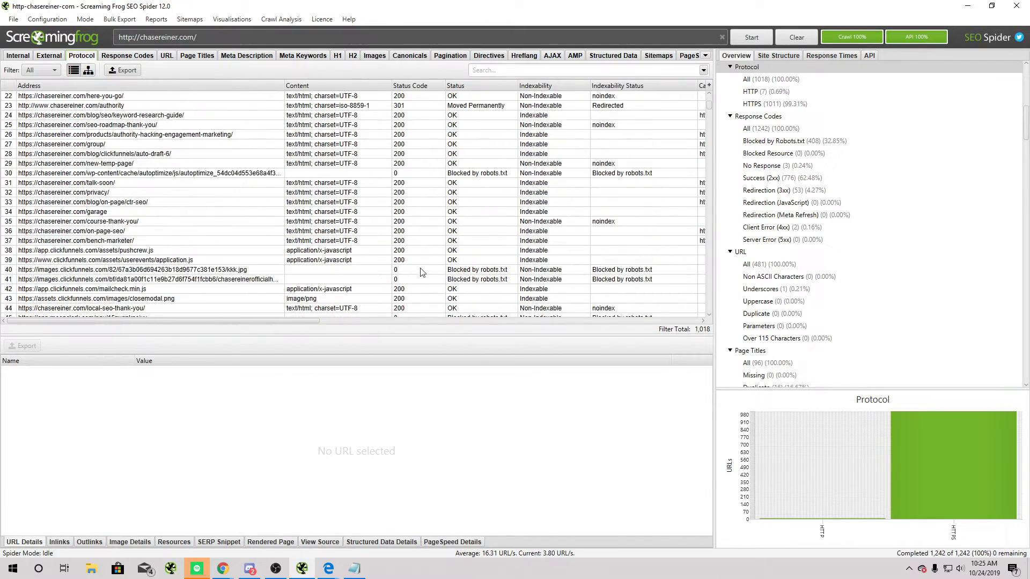
{"action": "scroll", "coordinate": [449, 264], "scroll_direction": "down", "scroll_amount": 17}
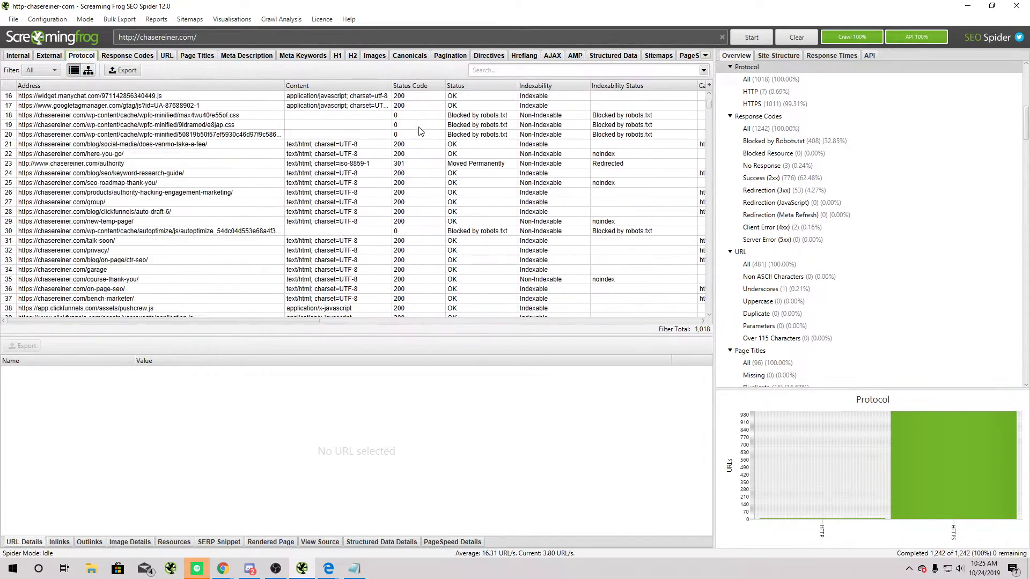
{"action": "left_click_drag", "start_coordinate": [625, 100], "coordinate": [701, 137]}
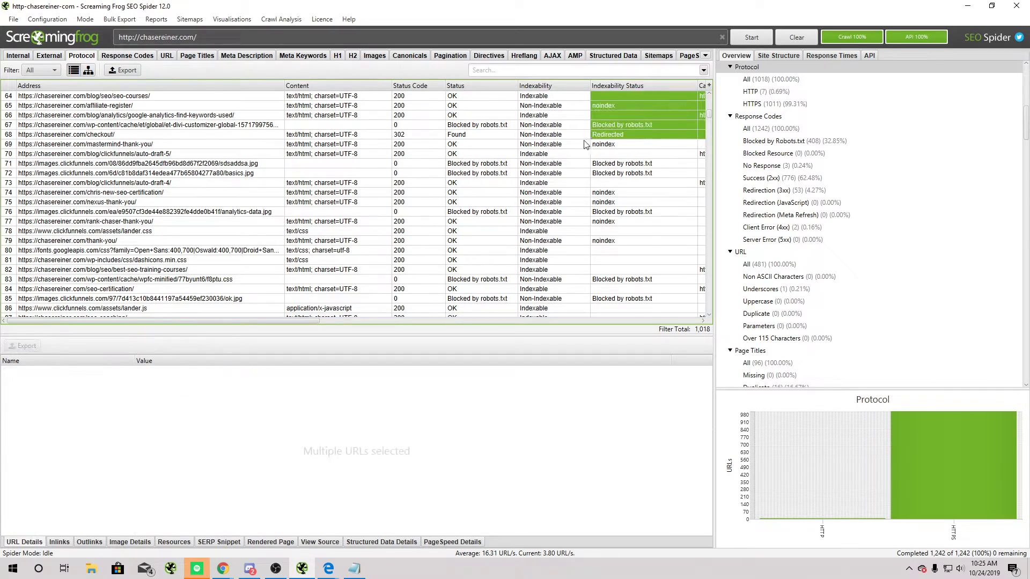
{"action": "left_click", "coordinate": [584, 143]}
{"action": "scroll", "coordinate": [291, 161], "scroll_direction": "up", "scroll_amount": 4}
Compare the Response Codes results with the Protocol results for the crawled URLs
{"action": "left_click", "coordinate": [131, 60]}
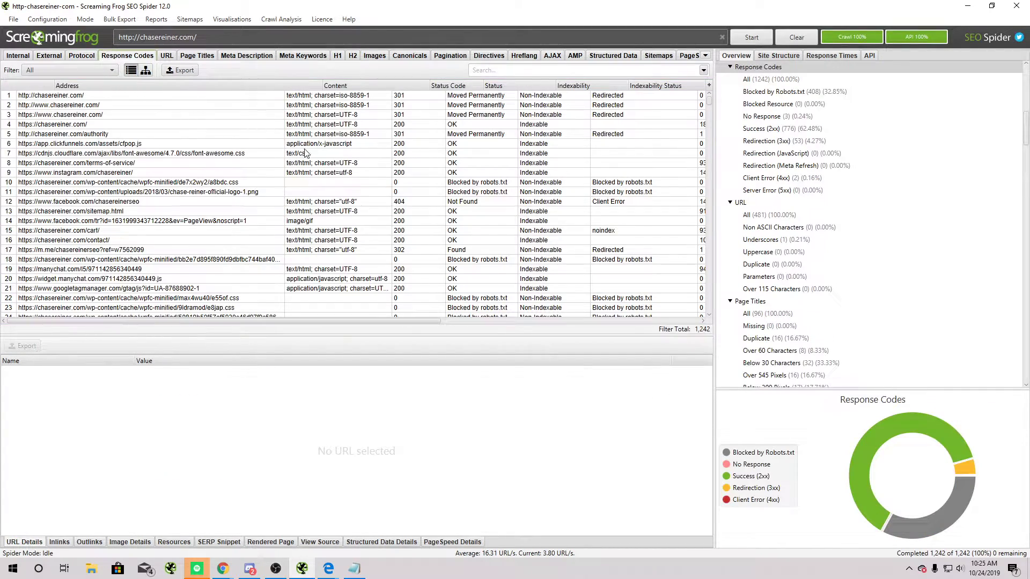
{"action": "scroll", "coordinate": [398, 138], "scroll_direction": "down", "scroll_amount": 16}
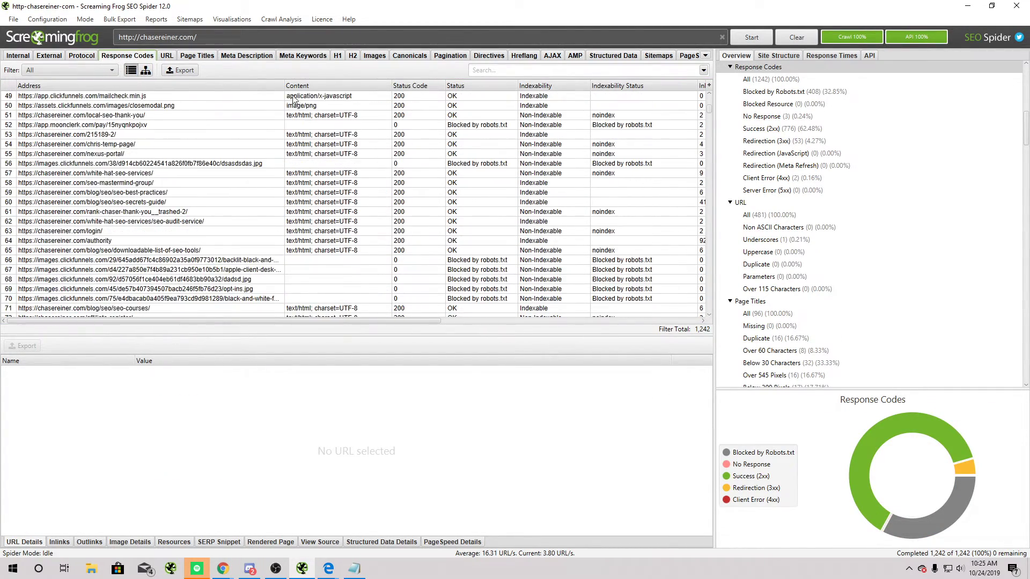
{"action": "left_click", "coordinate": [87, 56]}
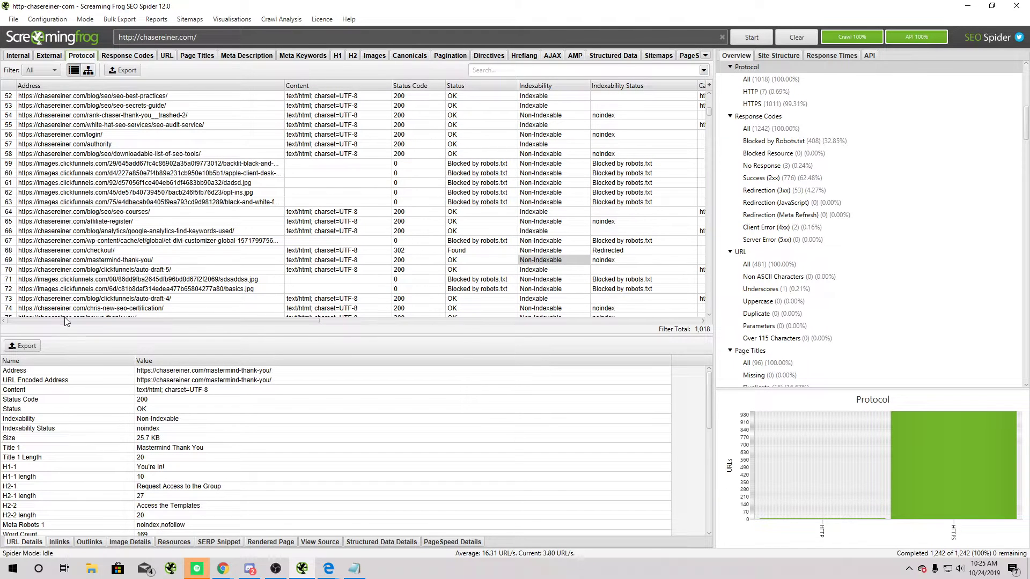
{"action": "left_click_drag", "start_coordinate": [186, 320], "coordinate": [155, 316]}
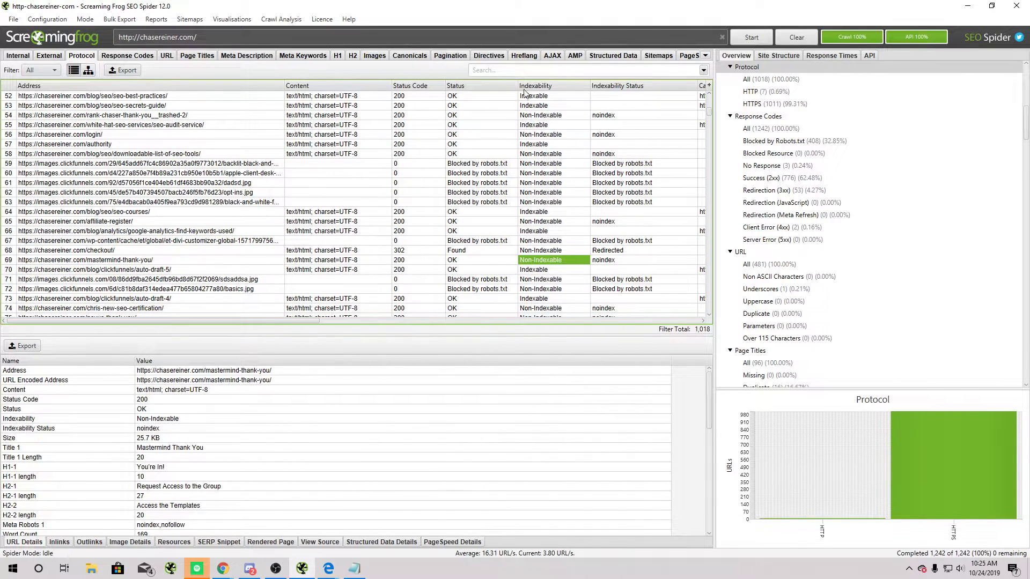
{"action": "left_click", "coordinate": [113, 58]}
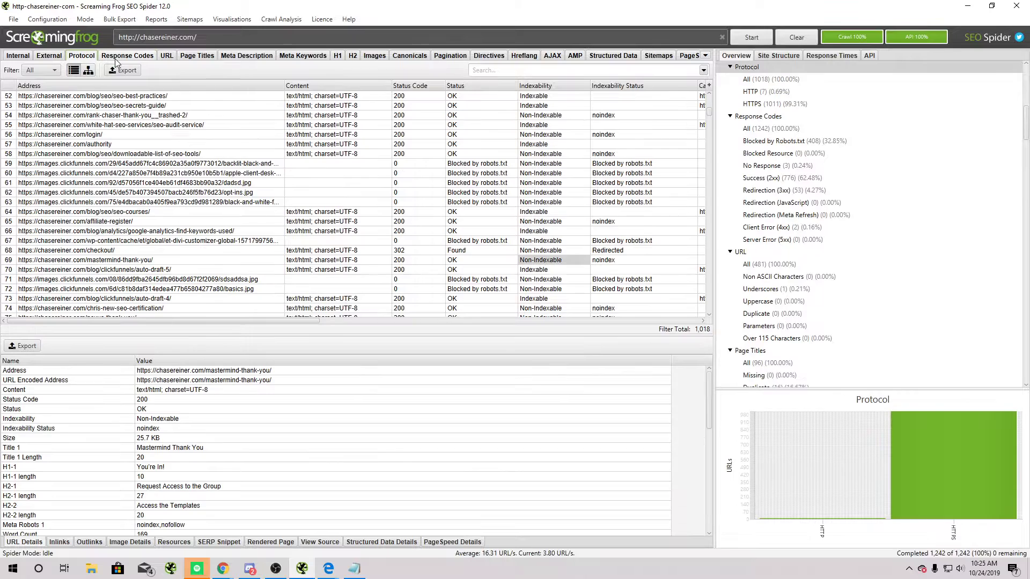
{"action": "left_click", "coordinate": [115, 58]}
{"action": "left_click", "coordinate": [90, 57]}
{"action": "left_click", "coordinate": [116, 58]}
{"action": "left_click", "coordinate": [90, 56]}
{"action": "left_click", "coordinate": [127, 56]}
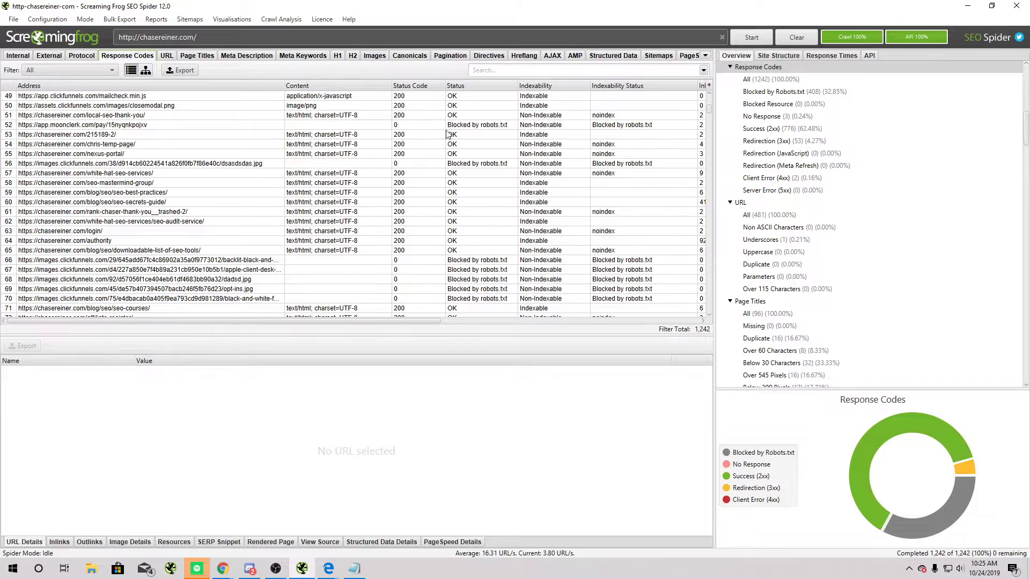
Review the URL results listing the crawled site's internal addresses
{"action": "left_click", "coordinate": [166, 57]}
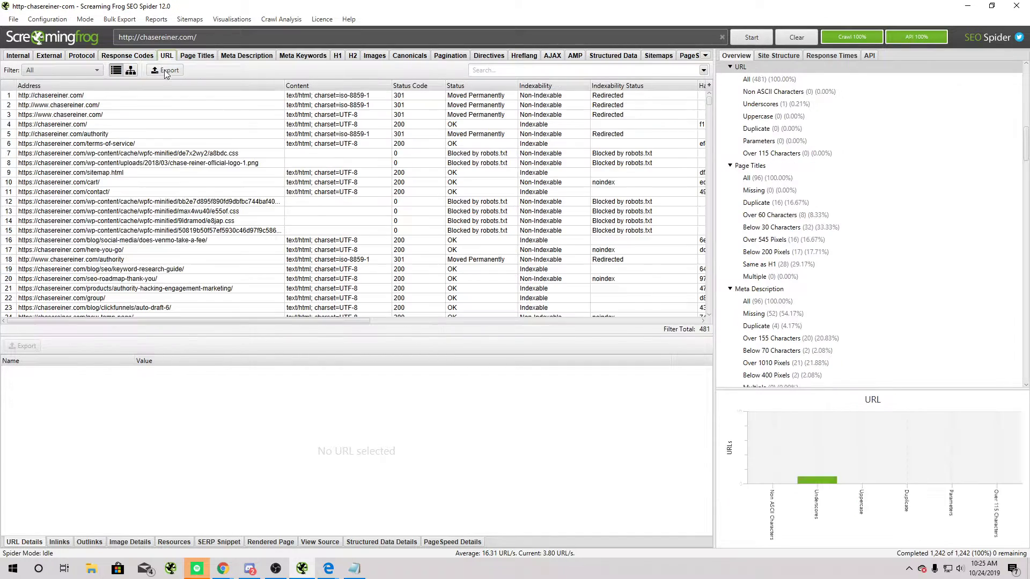
{"action": "scroll", "coordinate": [258, 118], "scroll_direction": "down", "scroll_amount": 3}
{"action": "scroll", "coordinate": [279, 150], "scroll_direction": "up", "scroll_amount": 3}
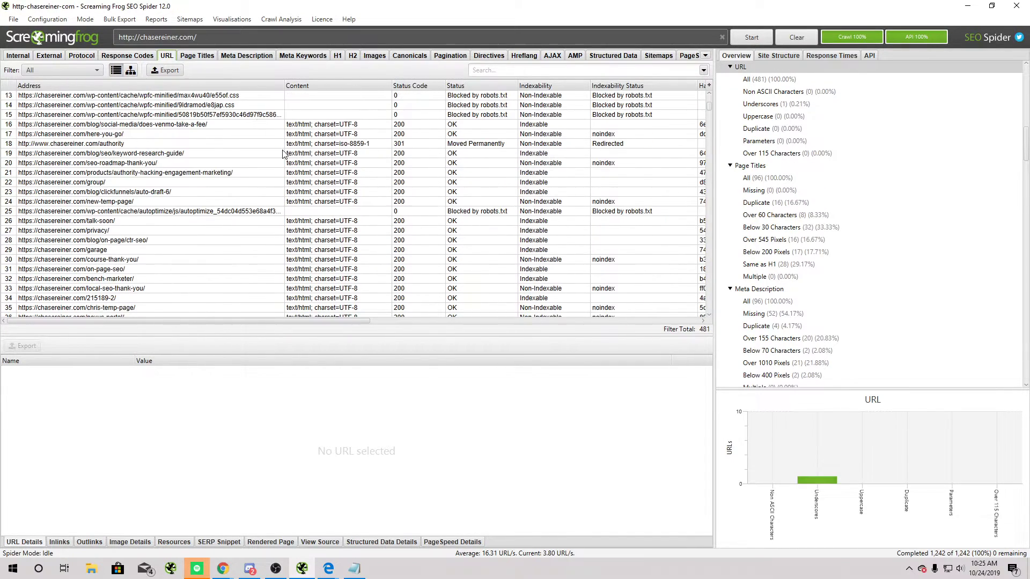
{"action": "left_click_drag", "start_coordinate": [105, 320], "coordinate": [2, 288]}
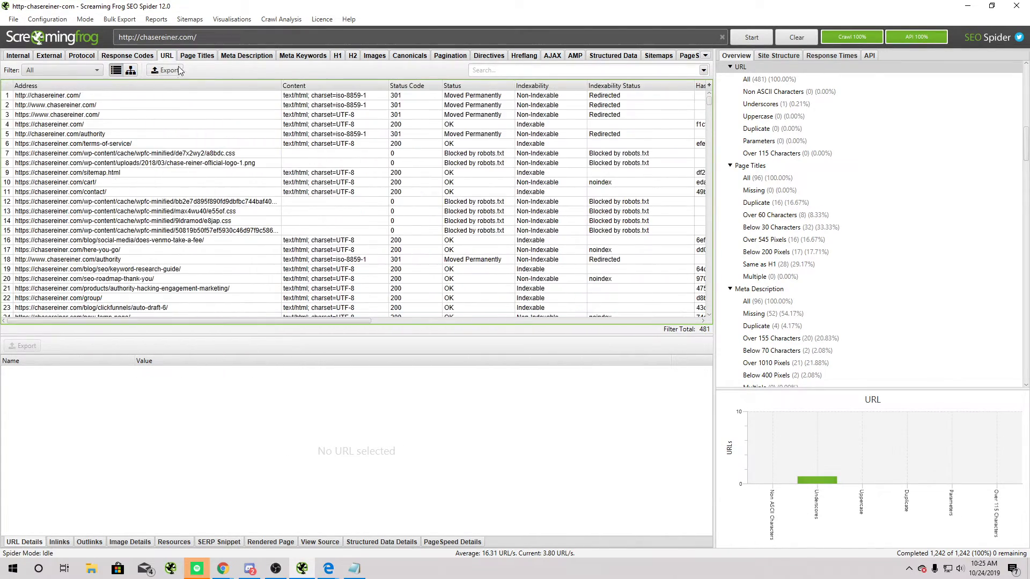
Look through the page title, meta description, meta keyword, image and AMP results
{"action": "left_click", "coordinate": [196, 55]}
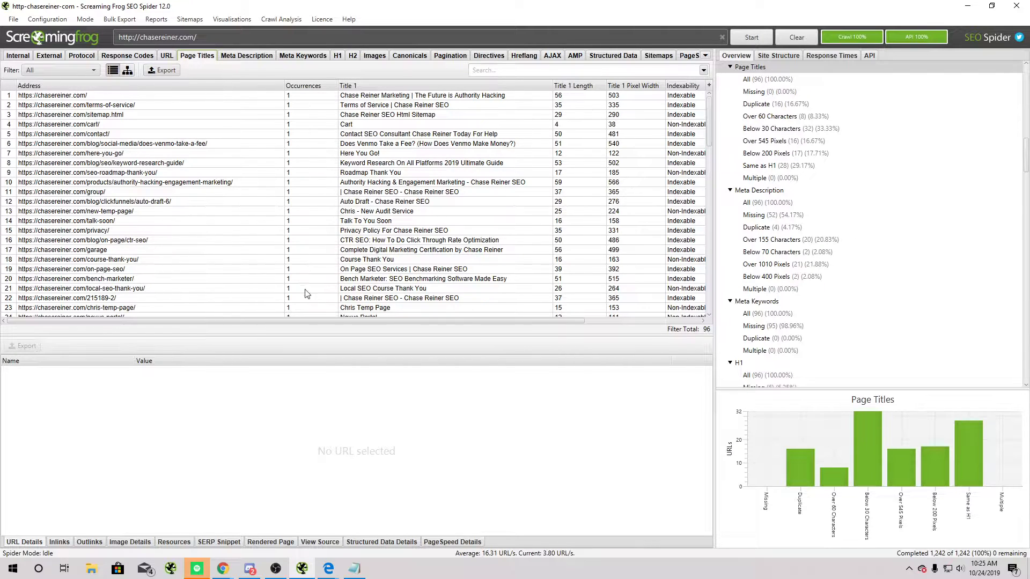
{"action": "left_click", "coordinate": [247, 56]}
{"action": "left_click", "coordinate": [303, 56]}
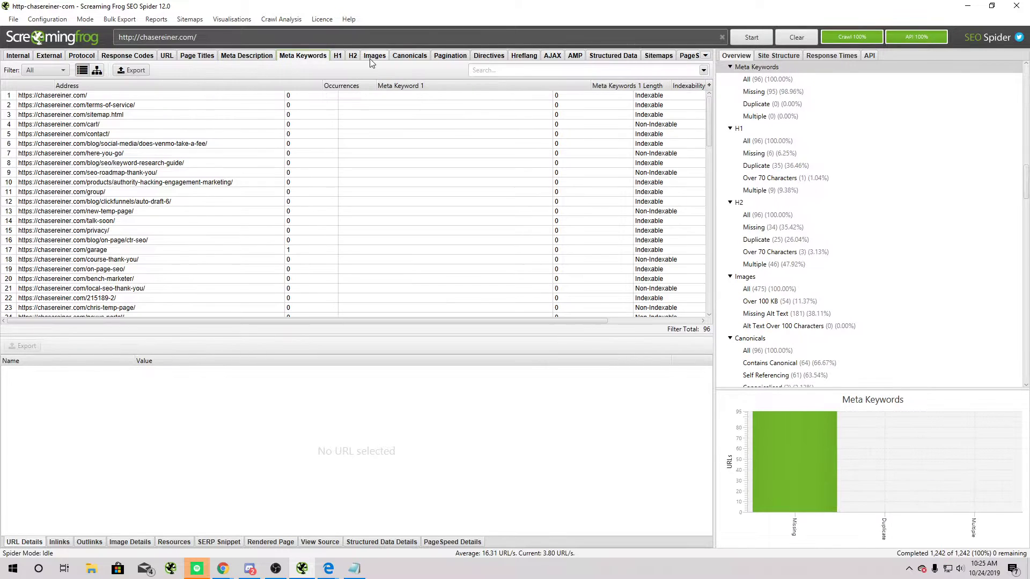
{"action": "left_click", "coordinate": [375, 56]}
{"action": "left_click", "coordinate": [575, 56]}
Check the Structured Data and Sitemaps results, examining the structured data errors, warnings and types per page
{"action": "left_click", "coordinate": [613, 56]}
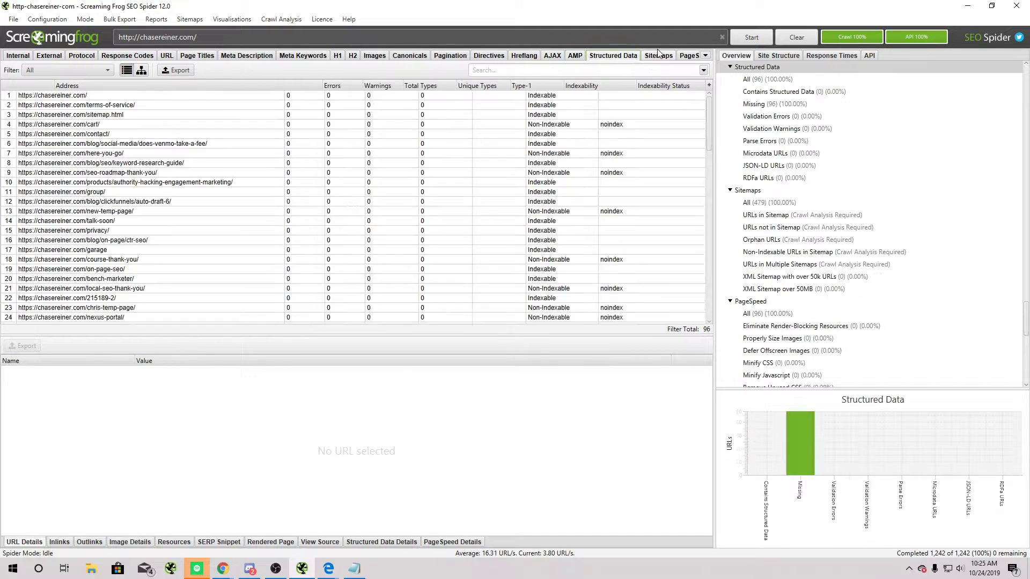
{"action": "left_click", "coordinate": [659, 56]}
{"action": "left_click", "coordinate": [596, 54]}
{"action": "scroll", "coordinate": [437, 242], "scroll_direction": "down", "scroll_amount": 2}
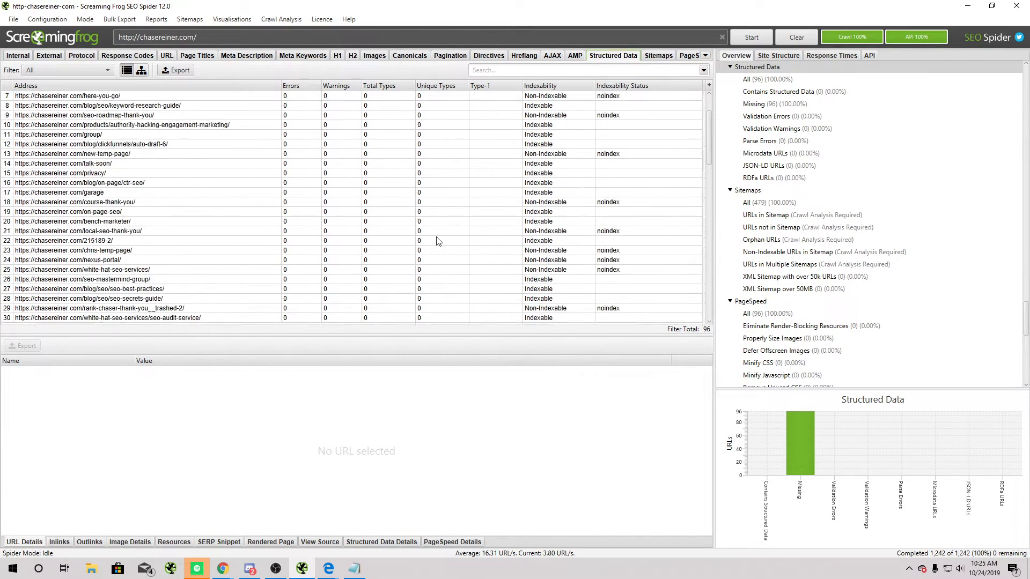
{"action": "scroll", "coordinate": [437, 241], "scroll_direction": "up", "scroll_amount": 2}
Return to the internal HTML crawl results
{"action": "key", "text": "alt"}
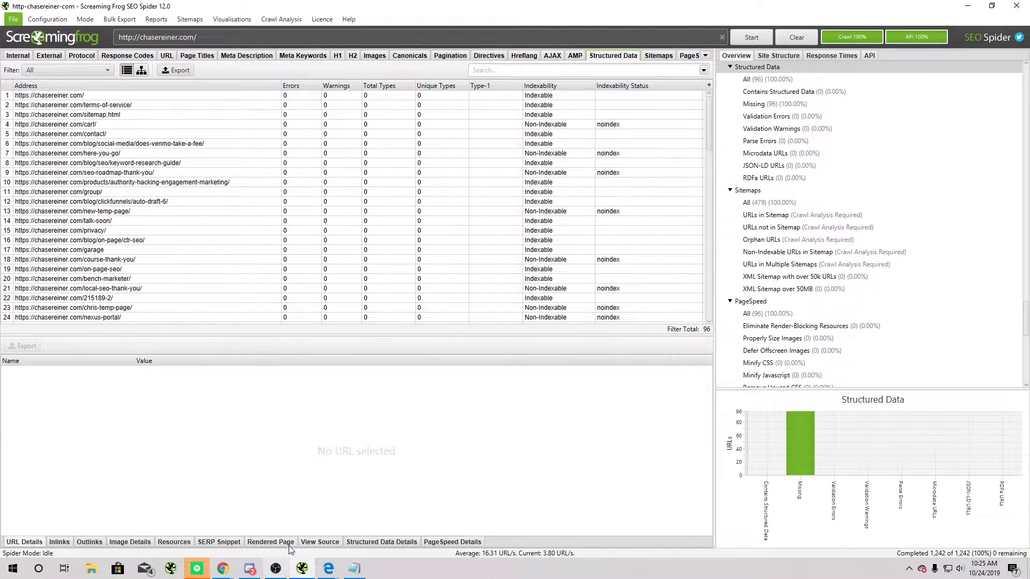
{"action": "key", "text": "alt+Tab"}
{"action": "key", "text": "Escape"}
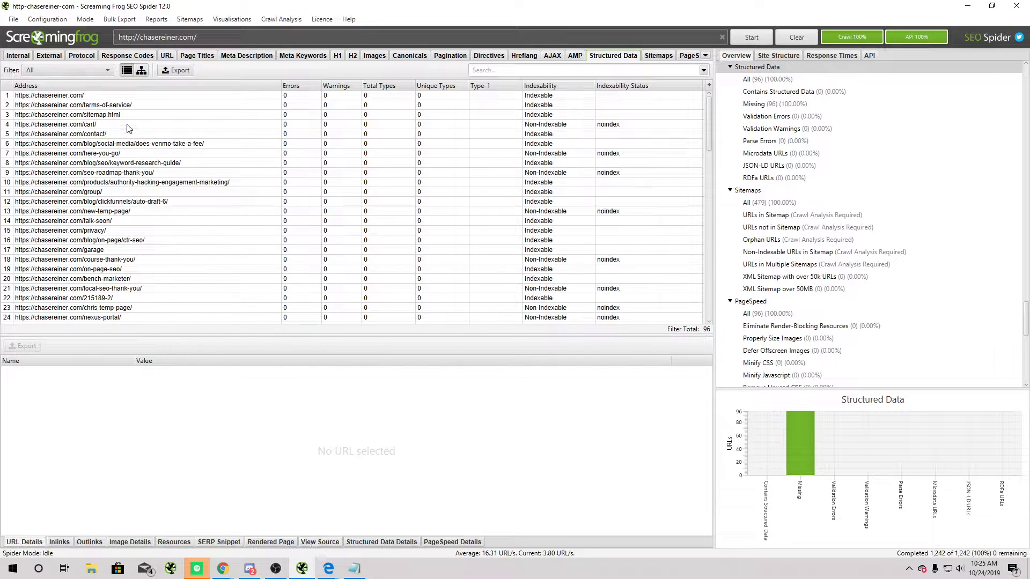
{"action": "left_click", "coordinate": [18, 55]}
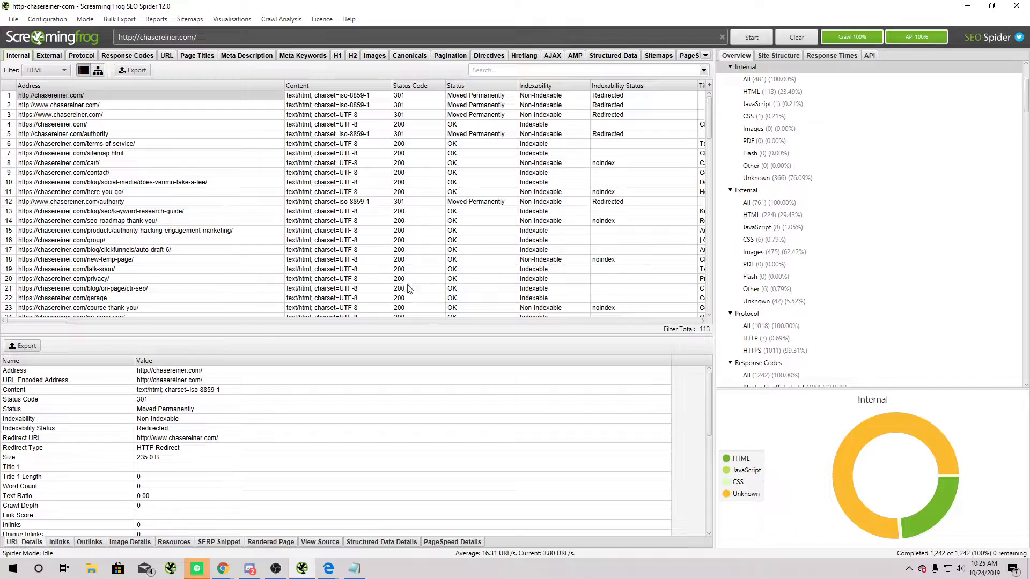
{"action": "key", "text": "alt+Tab"}
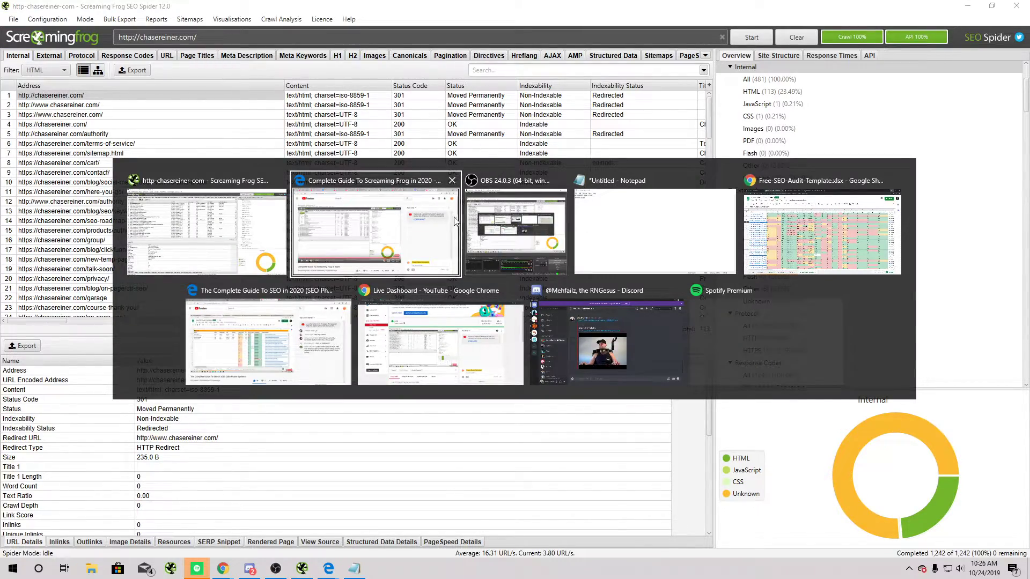
{"action": "key", "text": "alt+Tab"}
{"action": "key", "text": "alt+Tab"}
{"action": "key", "text": "alt+Tab"}
{"action": "key", "text": "alt+Tab"}
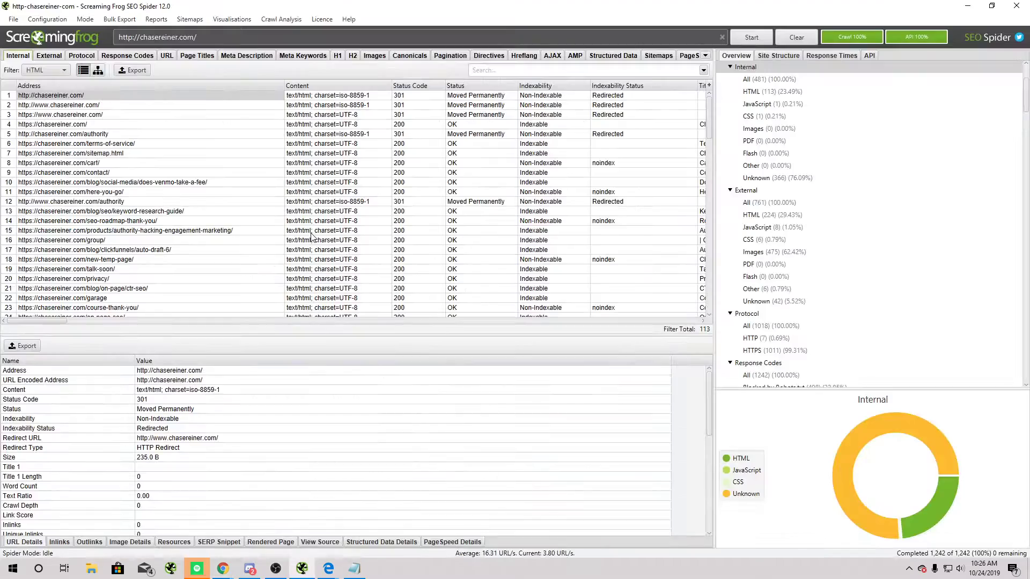
Switch to the Free-SEO-Audit-Template spreadsheet and sort the Screaming Frog Cawl sheet by Clicks from Z to A
{"action": "key", "text": "alt+Tab"}
{"action": "left_click_drag", "start_coordinate": [225, 161], "coordinate": [232, 408]}
{"action": "left_click", "coordinate": [230, 323]}
{"action": "left_click", "coordinate": [234, 137]}
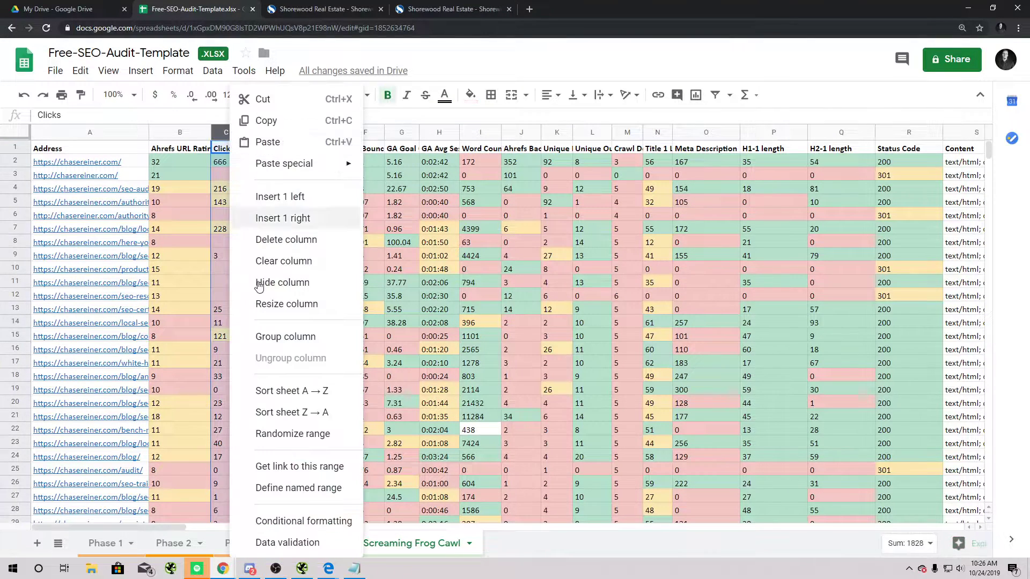
{"action": "left_click", "coordinate": [302, 412]}
{"action": "left_click", "coordinate": [221, 188]}
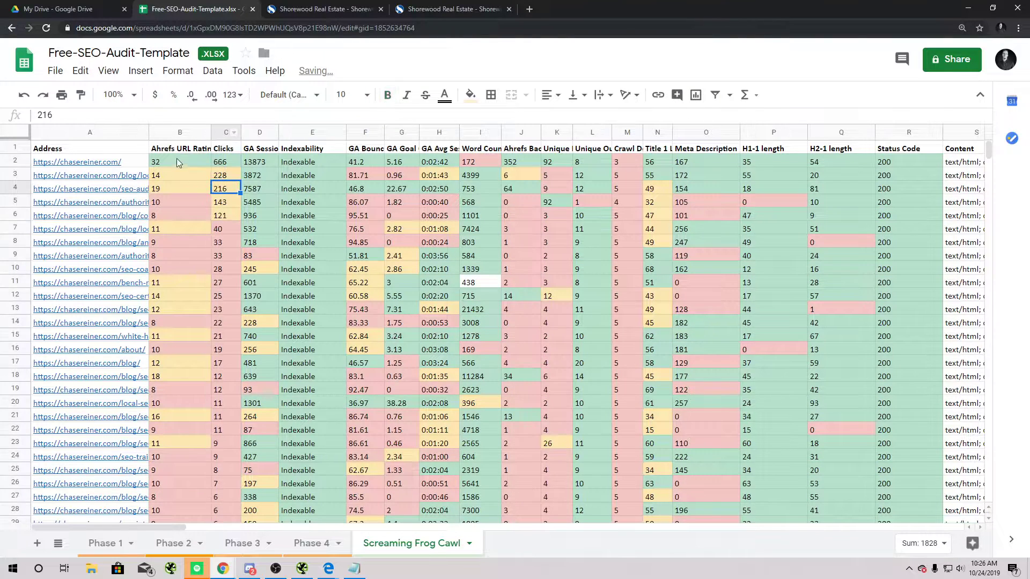
Widen the Address column so the full page URLs fit
{"action": "left_click", "coordinate": [142, 132]}
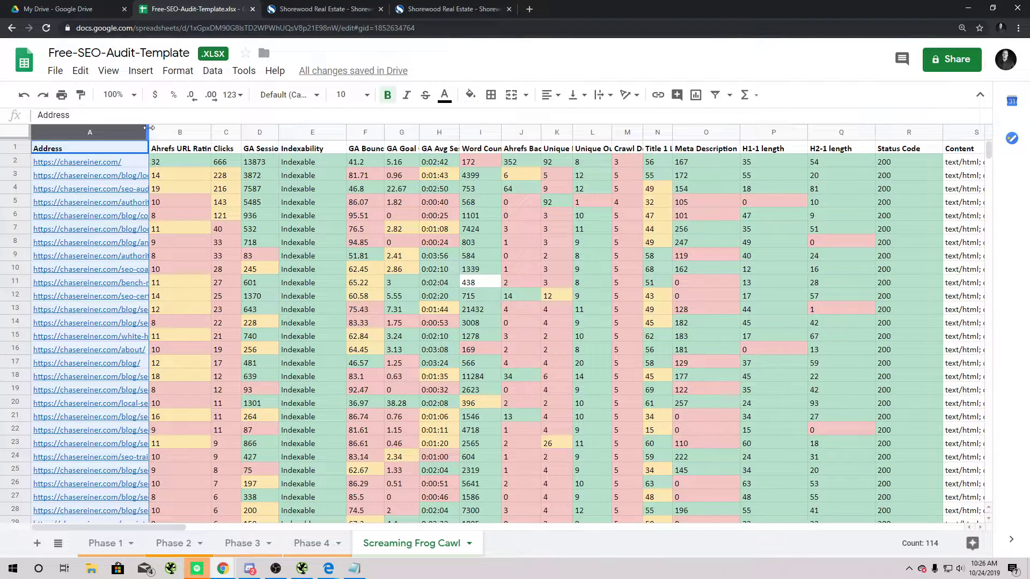
{"action": "left_click_drag", "start_coordinate": [146, 129], "coordinate": [299, 236]}
{"action": "left_click", "coordinate": [378, 202]}
Compare the highest Clicks values with the addresses that have none, going through rows 70 to 79
{"action": "left_click_drag", "start_coordinate": [375, 161], "coordinate": [375, 309]}
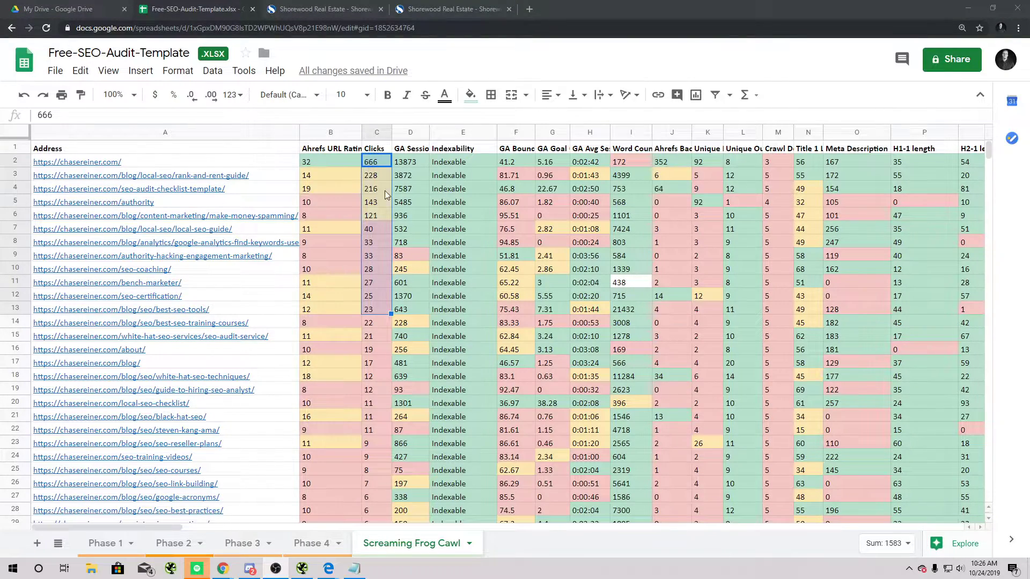
{"action": "scroll", "coordinate": [263, 341], "scroll_direction": "down", "scroll_amount": 18}
{"action": "left_click", "coordinate": [262, 337]}
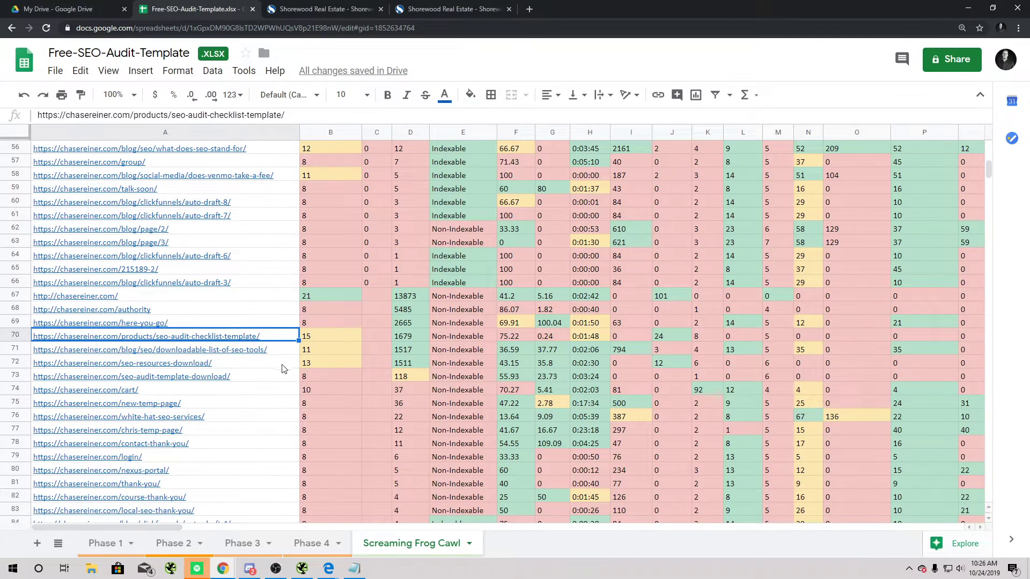
{"action": "left_click", "coordinate": [253, 377]}
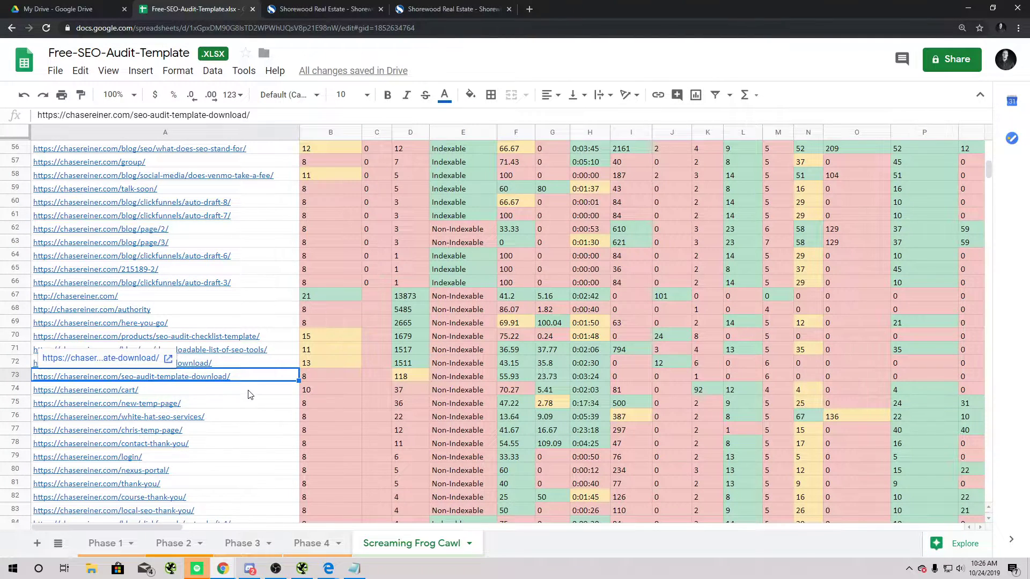
{"action": "key", "text": "Down"}
{"action": "key", "text": "Down"}
{"action": "key", "text": "Down"}
{"action": "key", "text": "Down"}
{"action": "key", "text": "Down"}
{"action": "key", "text": "Down"}
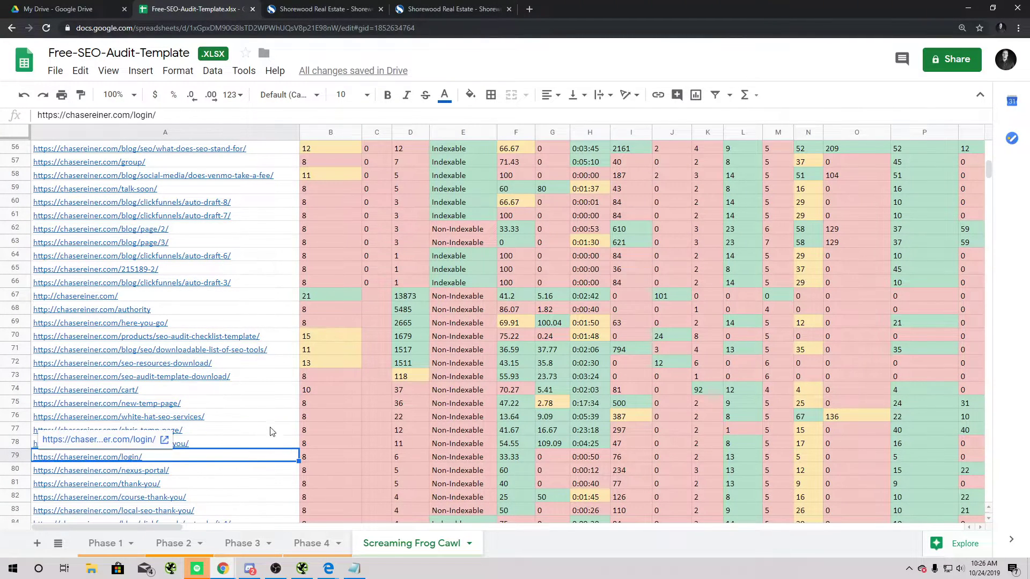
Look through the low-traffic login, portal, thank-you and auto-draft addresses further down the sheet
{"action": "scroll", "coordinate": [273, 432], "scroll_direction": "down", "scroll_amount": 2}
{"action": "left_click", "coordinate": [203, 337]}
{"action": "left_click", "coordinate": [201, 363]}
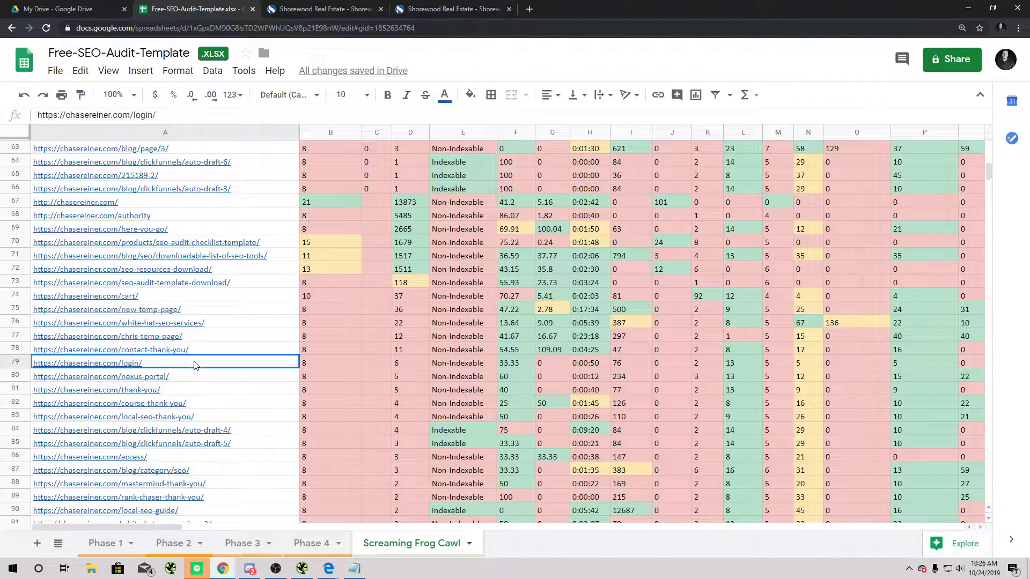
{"action": "left_click", "coordinate": [198, 378]}
{"action": "scroll", "coordinate": [204, 401], "scroll_direction": "down", "scroll_amount": 2}
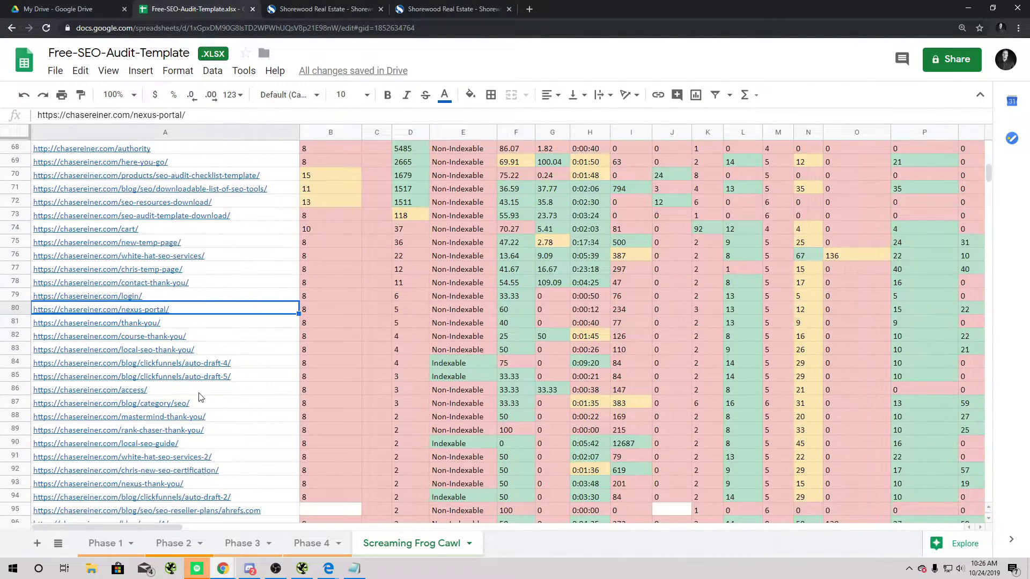
{"action": "left_click", "coordinate": [188, 341]}
{"action": "scroll", "coordinate": [283, 383], "scroll_direction": "down", "scroll_amount": 2}
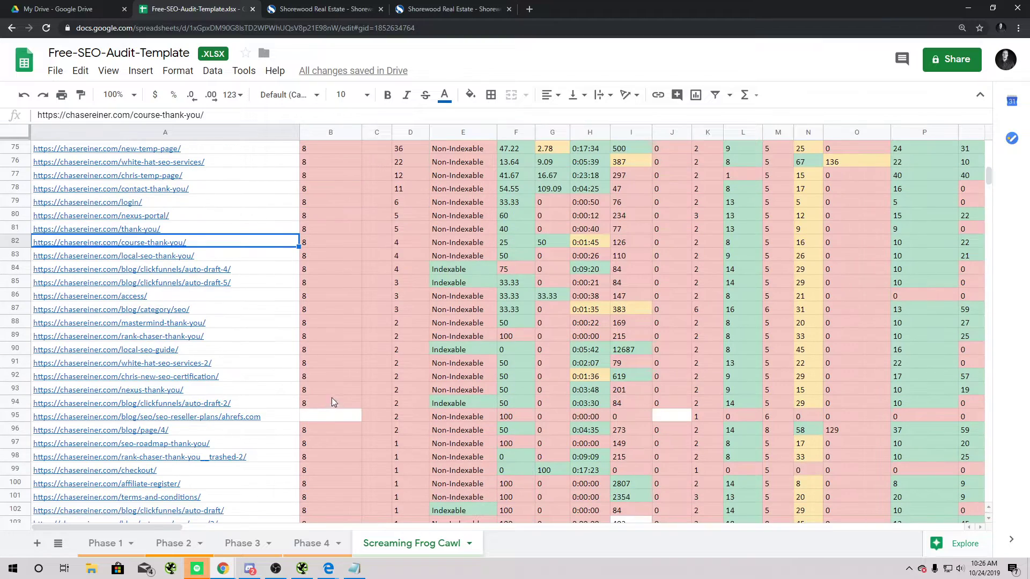
{"action": "left_click", "coordinate": [262, 283]}
{"action": "scroll", "coordinate": [266, 321], "scroll_direction": "up", "scroll_amount": 1}
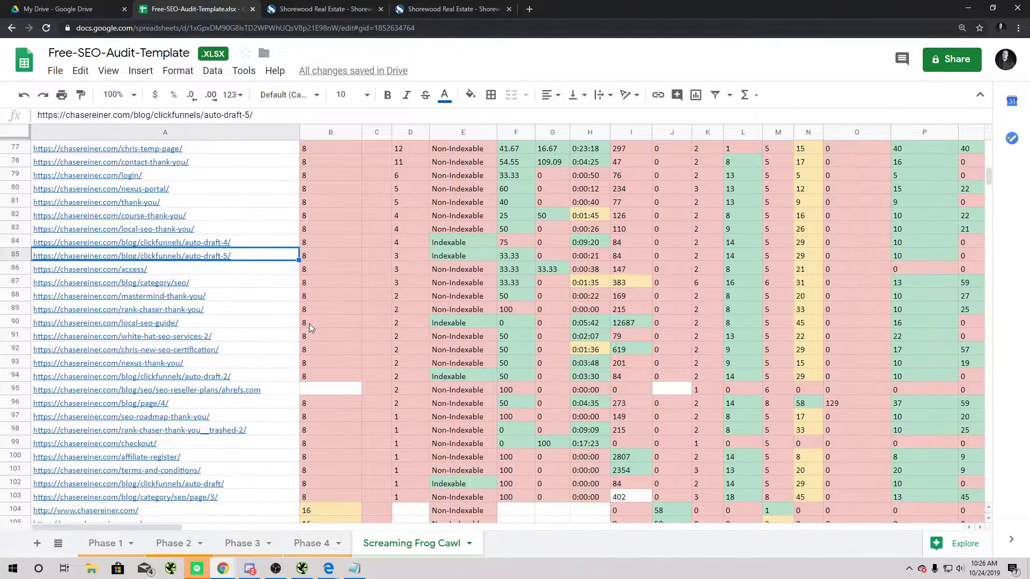
Check the indexability of the auto-draft-4 and auto-draft-5 pages and the rows below them
{"action": "left_click", "coordinate": [462, 307]}
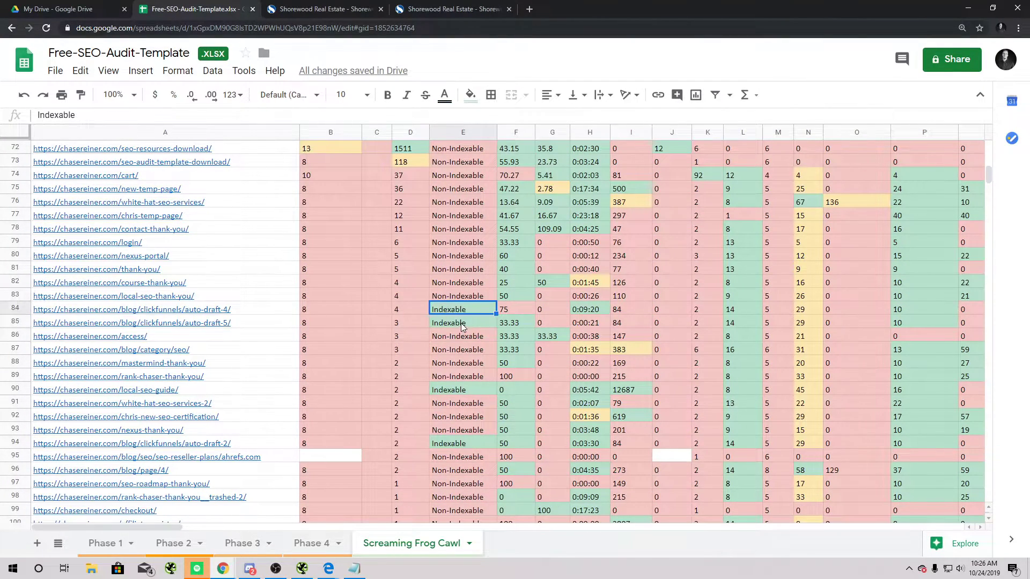
{"action": "left_click", "coordinate": [462, 324]}
{"action": "left_click_drag", "start_coordinate": [180, 323], "coordinate": [225, 304]}
{"action": "left_click", "coordinate": [224, 304]}
{"action": "scroll", "coordinate": [503, 414], "scroll_direction": "down", "scroll_amount": 7}
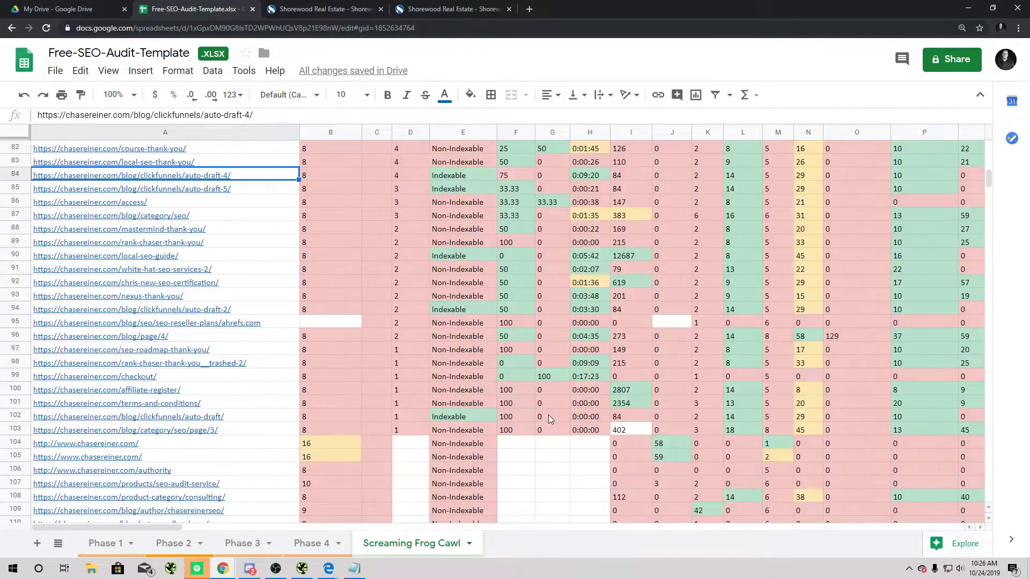
Return to the first rows and examine the metrics of the homepage and the rank-and-rent guide across their rows
{"action": "scroll", "coordinate": [503, 415], "scroll_direction": "up", "scroll_amount": 8}
{"action": "scroll", "coordinate": [503, 414], "scroll_direction": "up", "scroll_amount": 20}
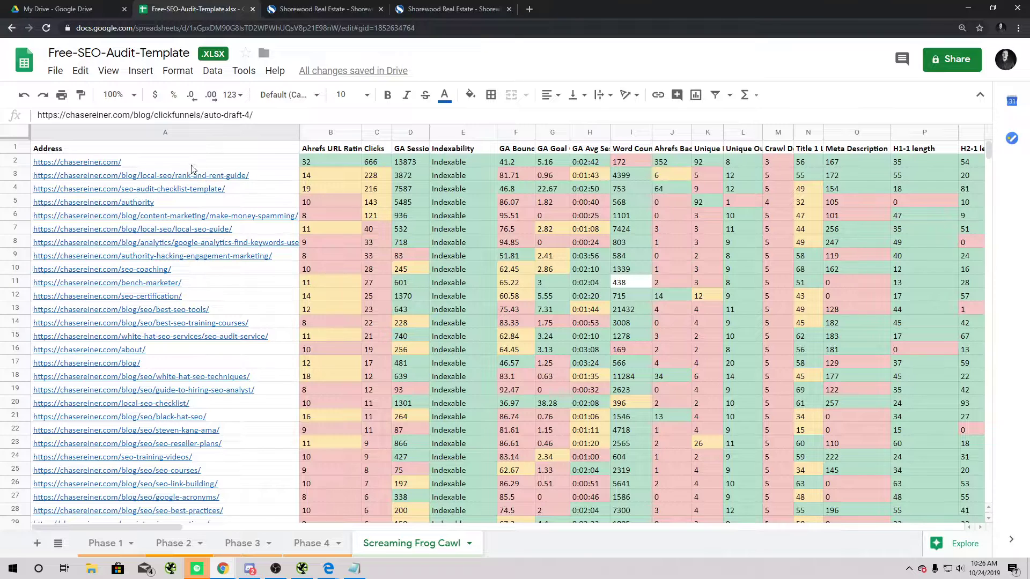
{"action": "left_click_drag", "start_coordinate": [195, 164], "coordinate": [219, 382]}
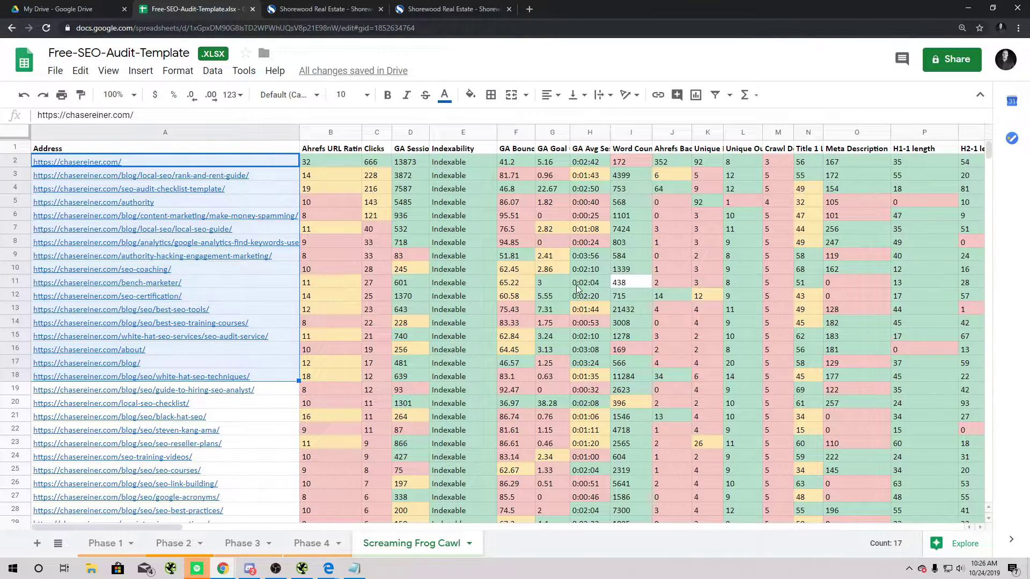
{"action": "left_click", "coordinate": [509, 242]}
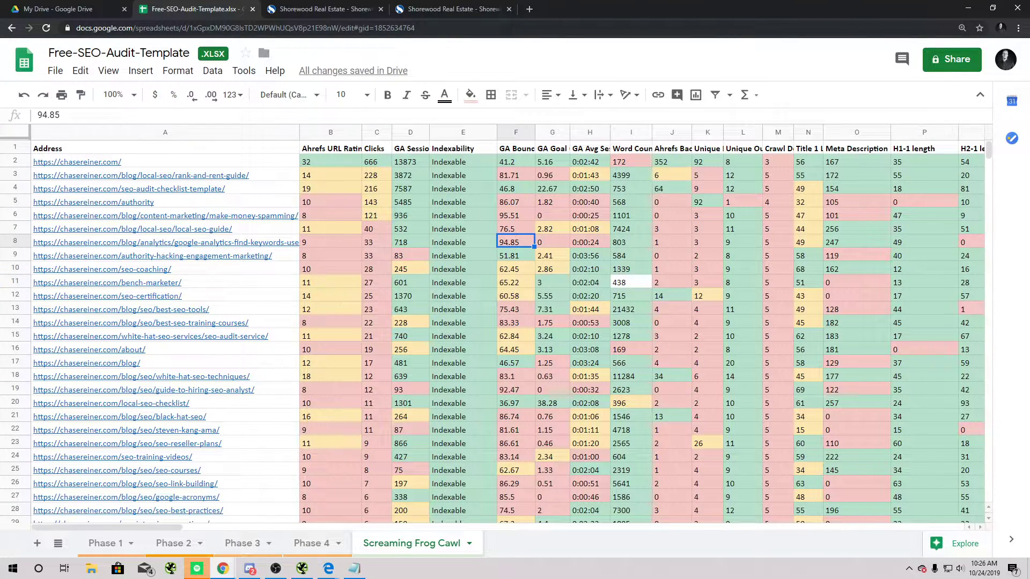
{"action": "left_click", "coordinate": [15, 162]}
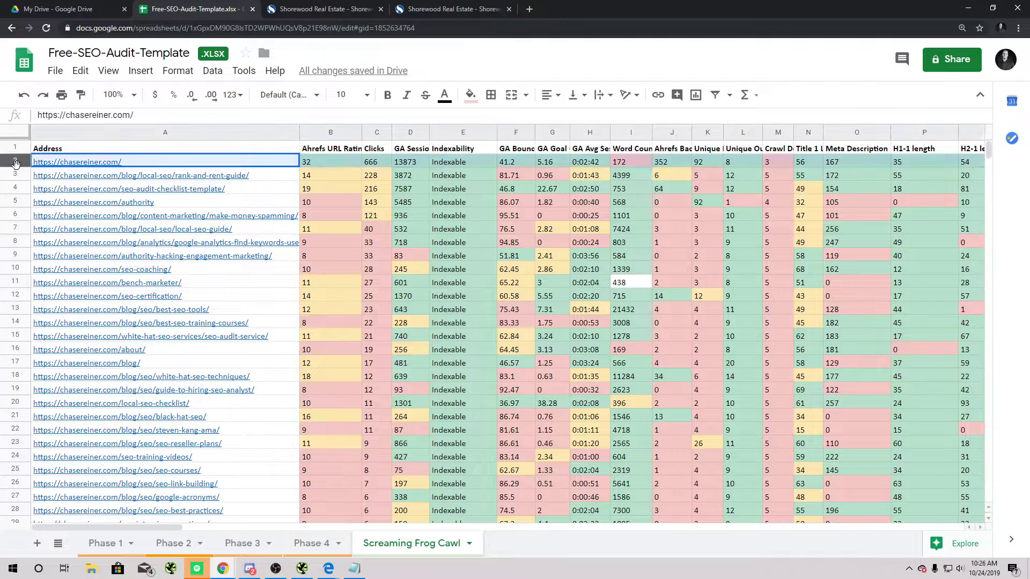
{"action": "left_click_drag", "start_coordinate": [589, 269], "coordinate": [590, 283]}
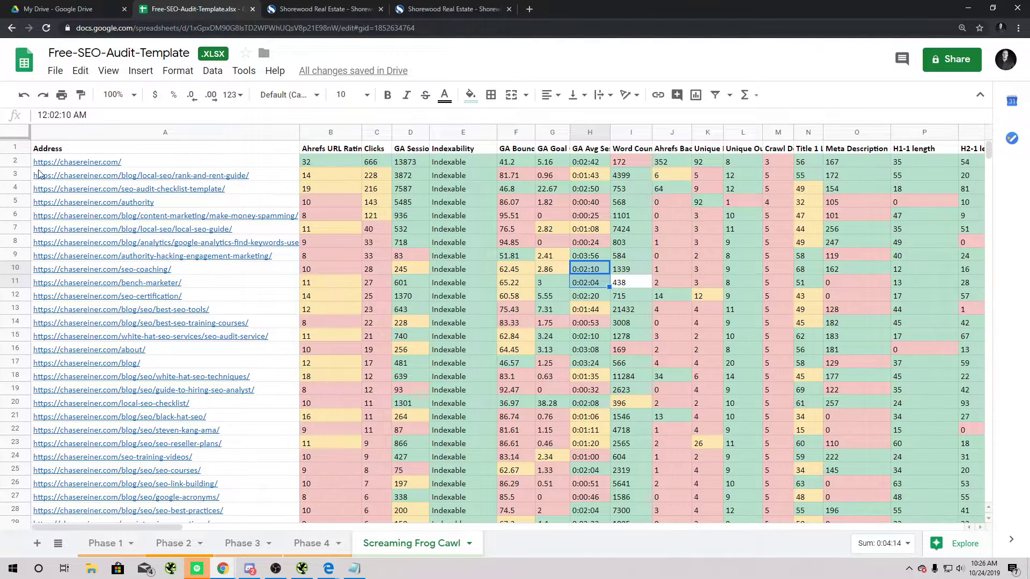
{"action": "left_click", "coordinate": [16, 161]}
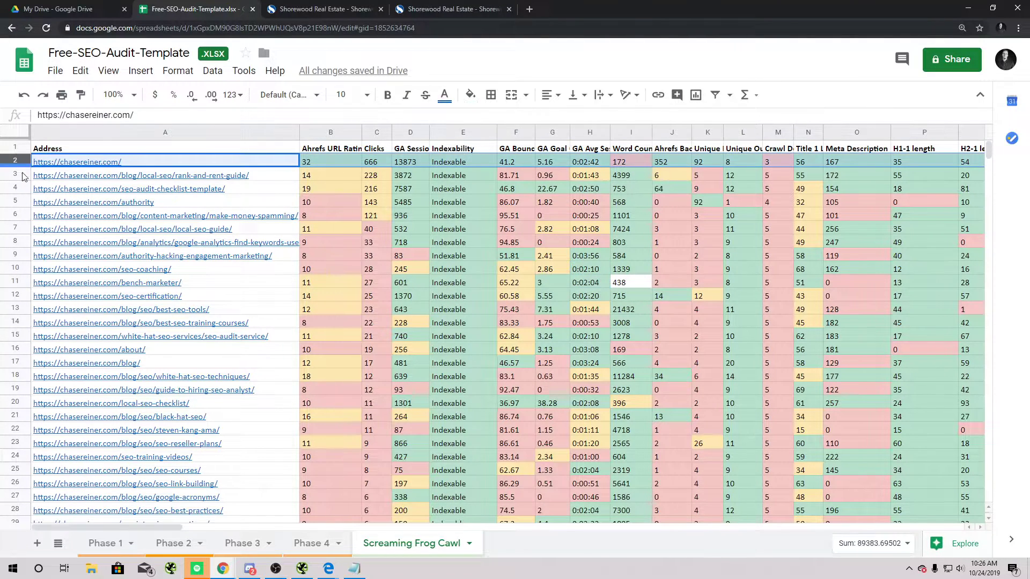
{"action": "left_click", "coordinate": [9, 174]}
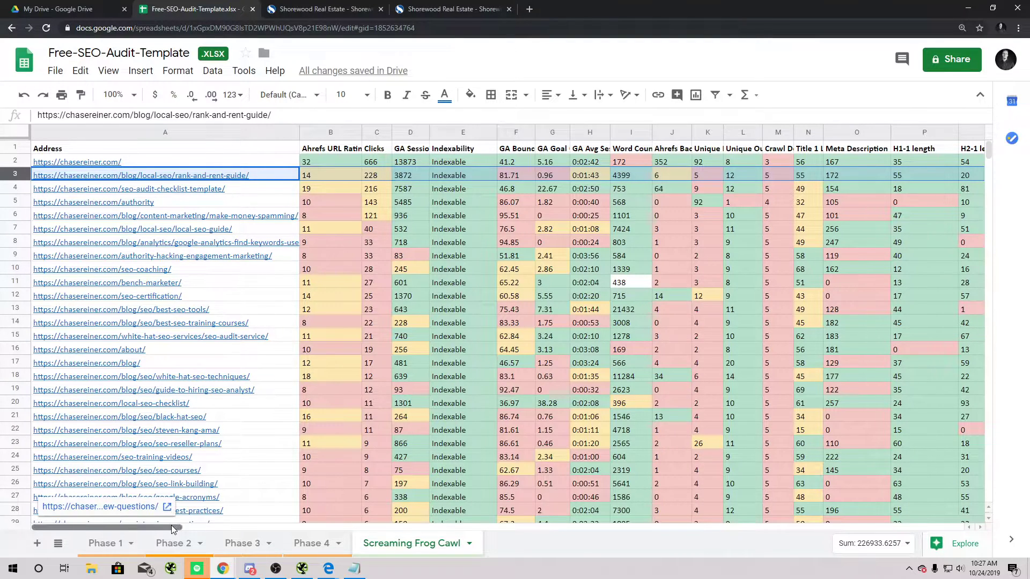
Look over the title, meta description and heading columns, and return to the Address column
{"action": "left_click_drag", "start_coordinate": [171, 527], "coordinate": [356, 527]}
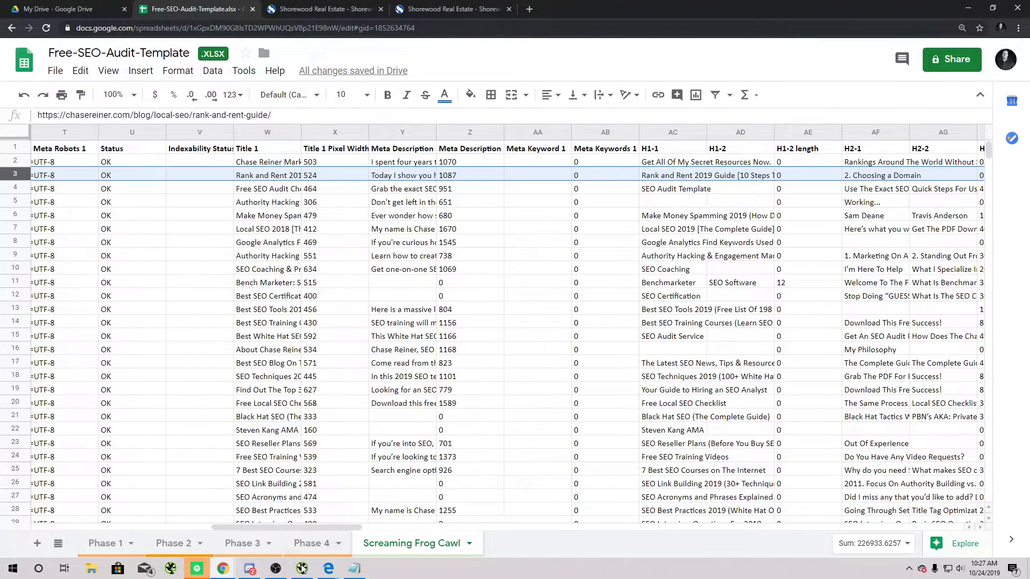
{"action": "mouse_move", "coordinate": [302, 567]}
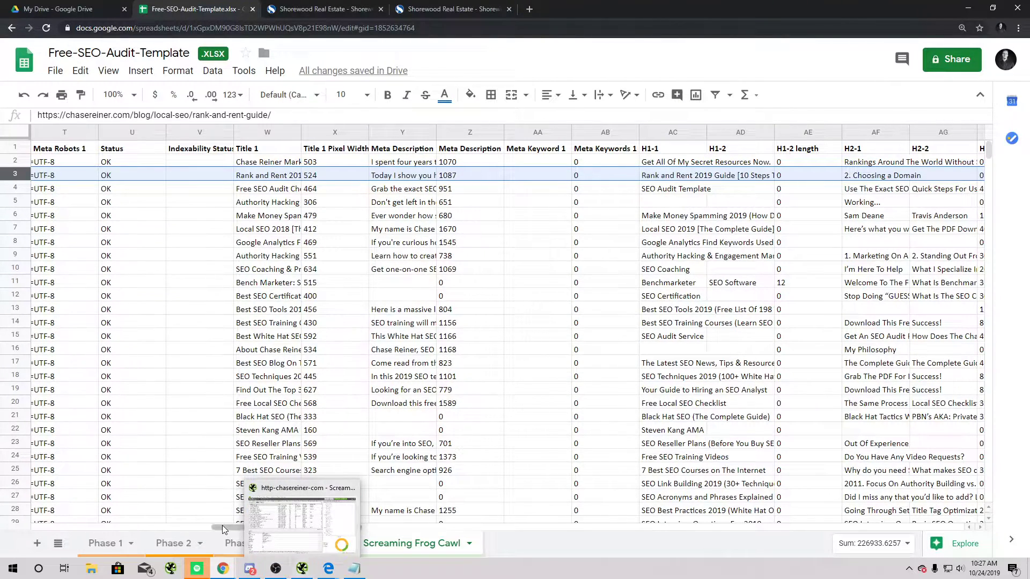
{"action": "scroll", "coordinate": [354, 520], "scroll_direction": "right", "scroll_amount": 5}
{"action": "left_click_drag", "start_coordinate": [353, 525], "coordinate": [1, 538]}
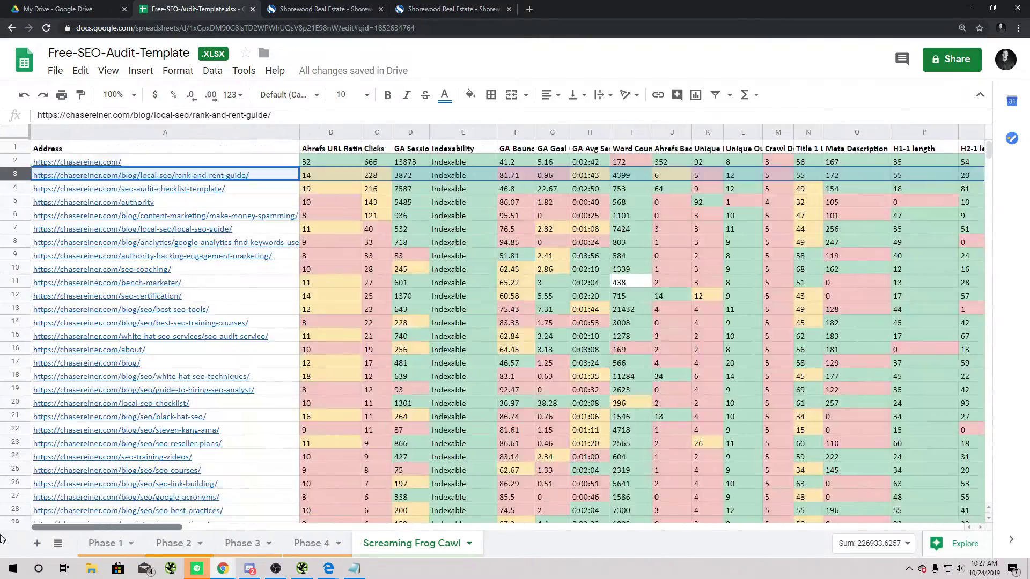
Switch to Screaming Frog and review the Title 1 values in the page titles results
{"action": "left_click", "coordinate": [303, 569]}
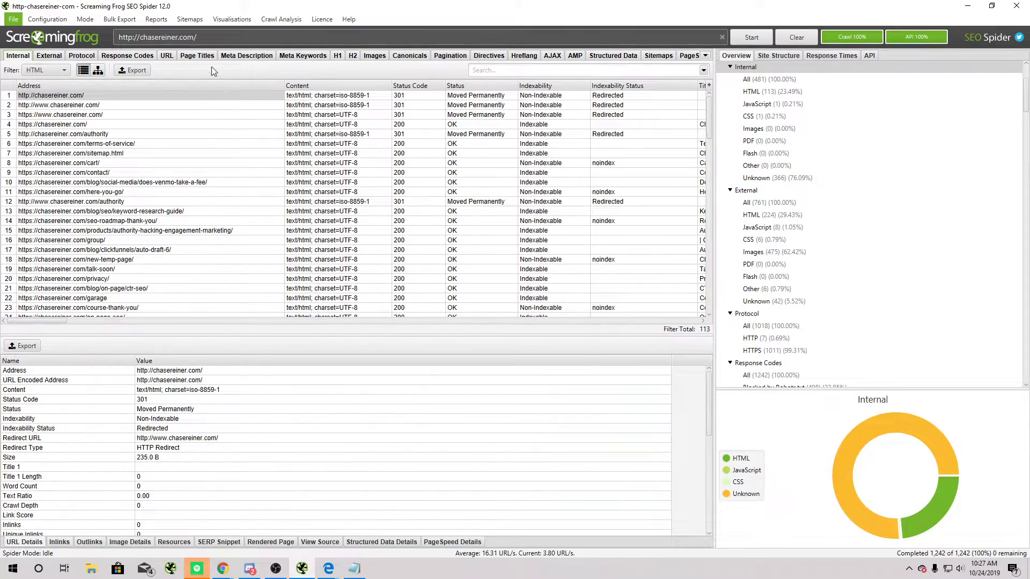
{"action": "left_click", "coordinate": [197, 56]}
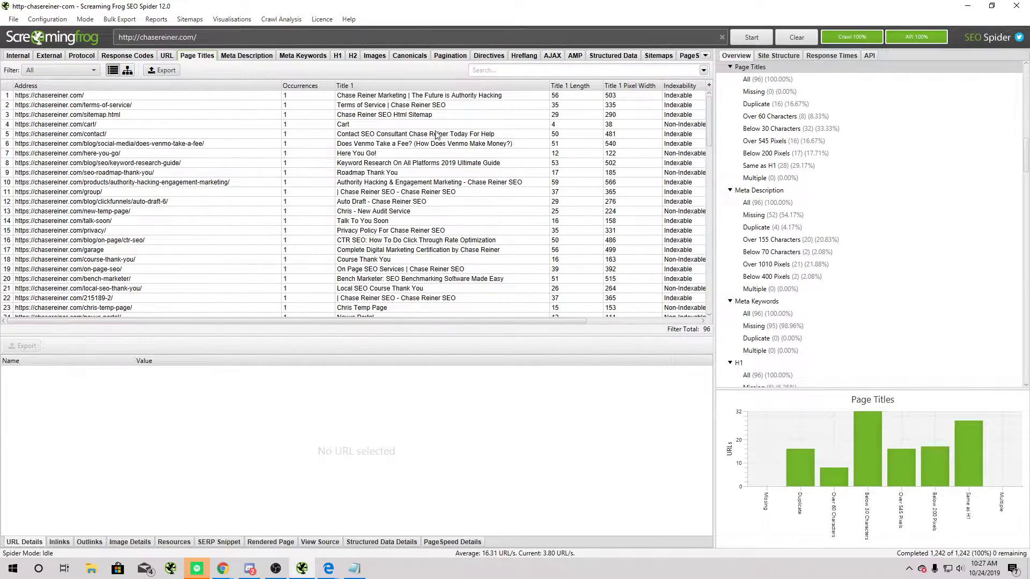
{"action": "left_click_drag", "start_coordinate": [379, 106], "coordinate": [375, 308]}
{"action": "left_click", "coordinate": [434, 173]}
Switch back to the audit spreadsheet and look through the Phase 1 checklist
{"action": "key", "text": "alt+Tab"}
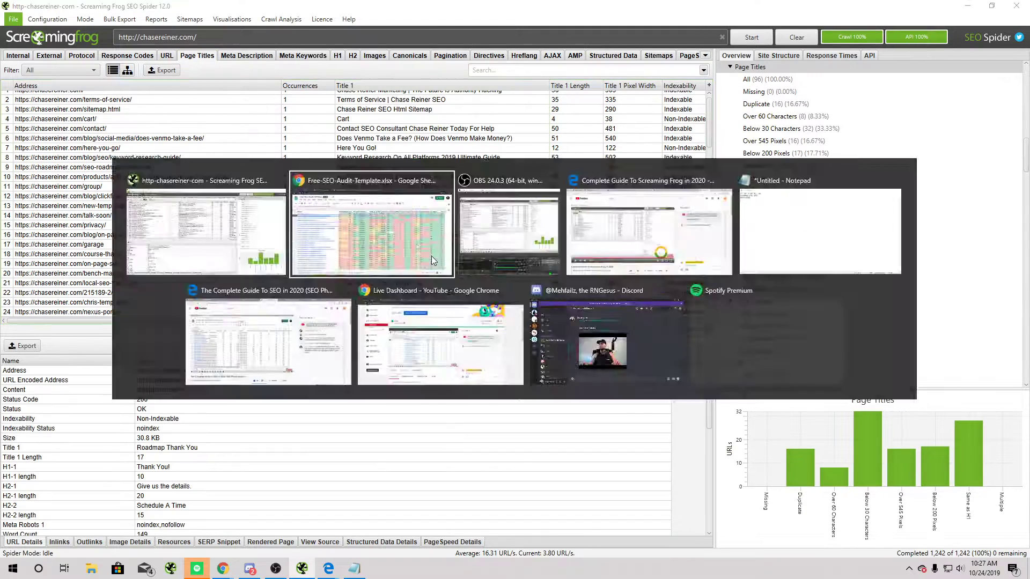
{"action": "left_click_drag", "start_coordinate": [218, 173], "coordinate": [227, 252]}
{"action": "left_click", "coordinate": [227, 256]}
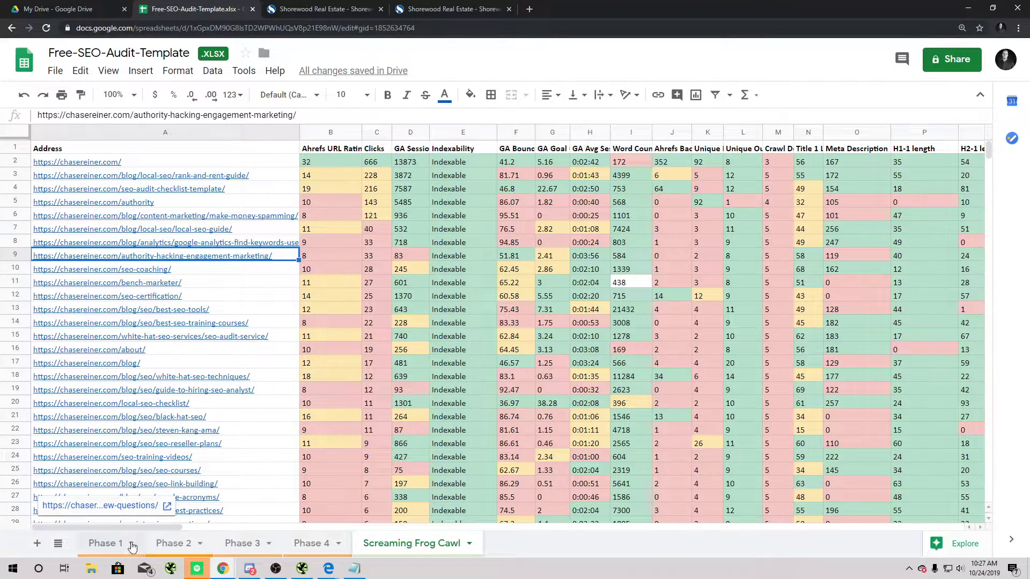
{"action": "left_click", "coordinate": [114, 544]}
{"action": "scroll", "coordinate": [151, 538], "scroll_direction": "down", "scroll_amount": 15}
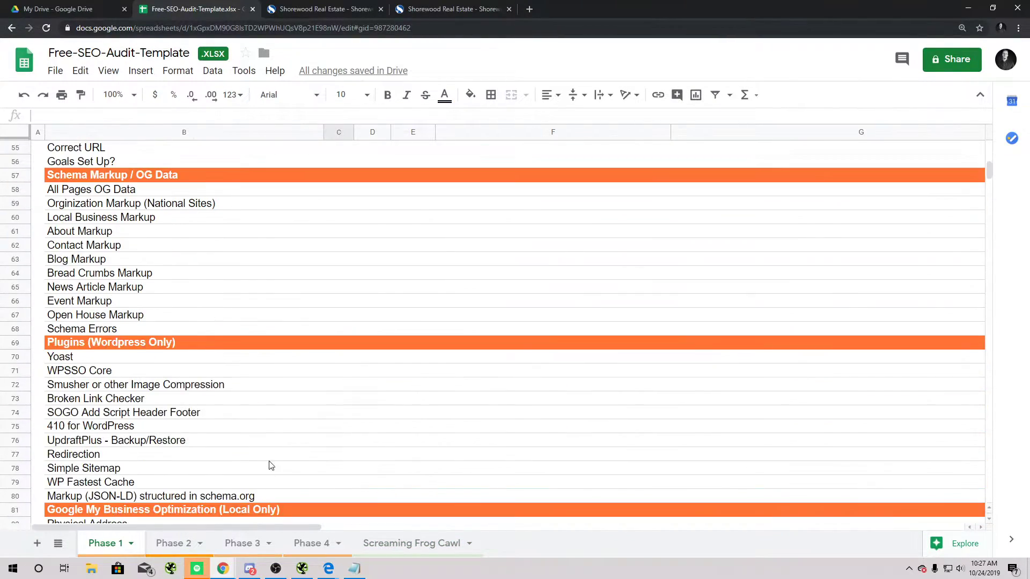
Open the Phase 2 sheet and examine how the search queries line up with page addresses, clicks, sessions and indexability
{"action": "left_click", "coordinate": [155, 542]}
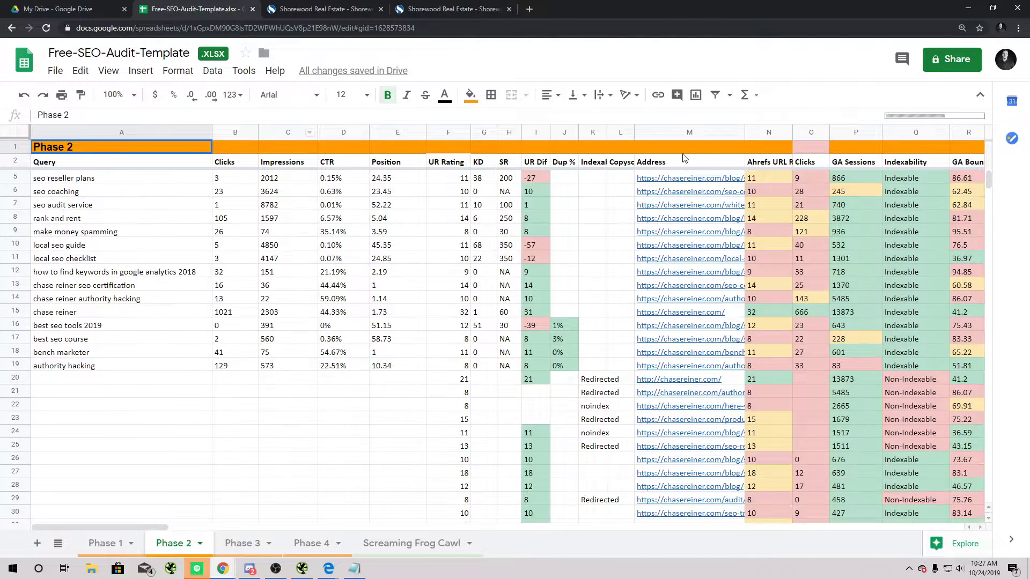
{"action": "left_click_drag", "start_coordinate": [168, 187], "coordinate": [61, 148]}
{"action": "left_click", "coordinate": [236, 192]}
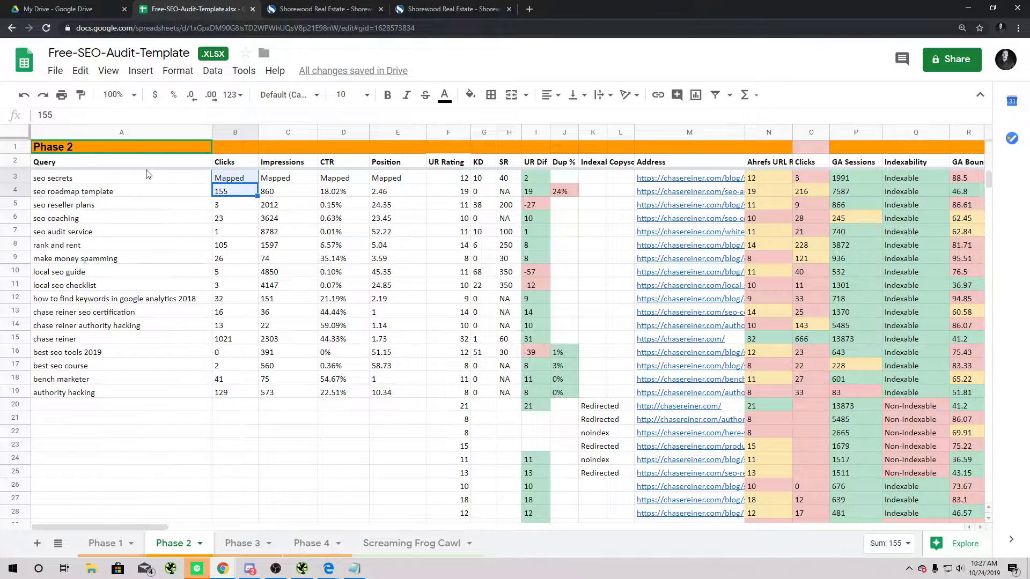
{"action": "left_click_drag", "start_coordinate": [145, 177], "coordinate": [789, 355]}
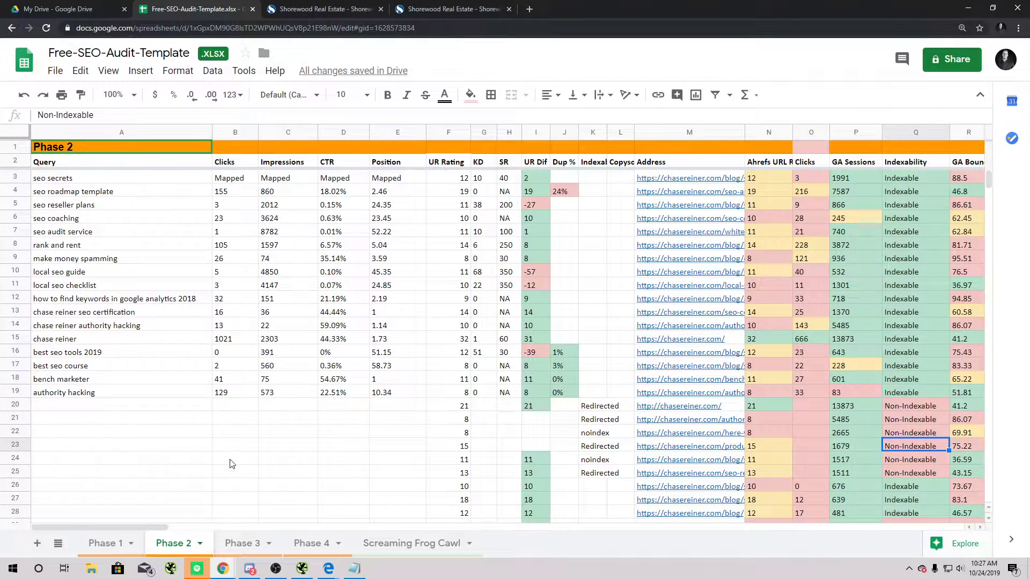
{"action": "left_click_drag", "start_coordinate": [203, 446], "coordinate": [834, 168]}
{"action": "left_click", "coordinate": [834, 168]}
{"action": "left_click_drag", "start_coordinate": [912, 420], "coordinate": [804, 390]}
{"action": "left_click", "coordinate": [343, 417]}
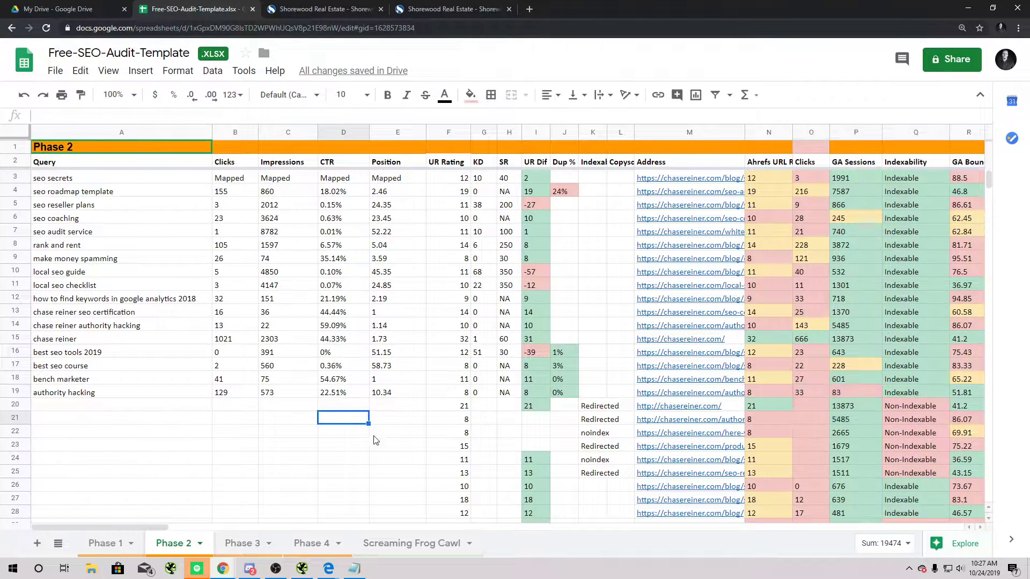
{"action": "left_click_drag", "start_coordinate": [172, 398], "coordinate": [858, 177]}
{"action": "left_click", "coordinate": [128, 460]}
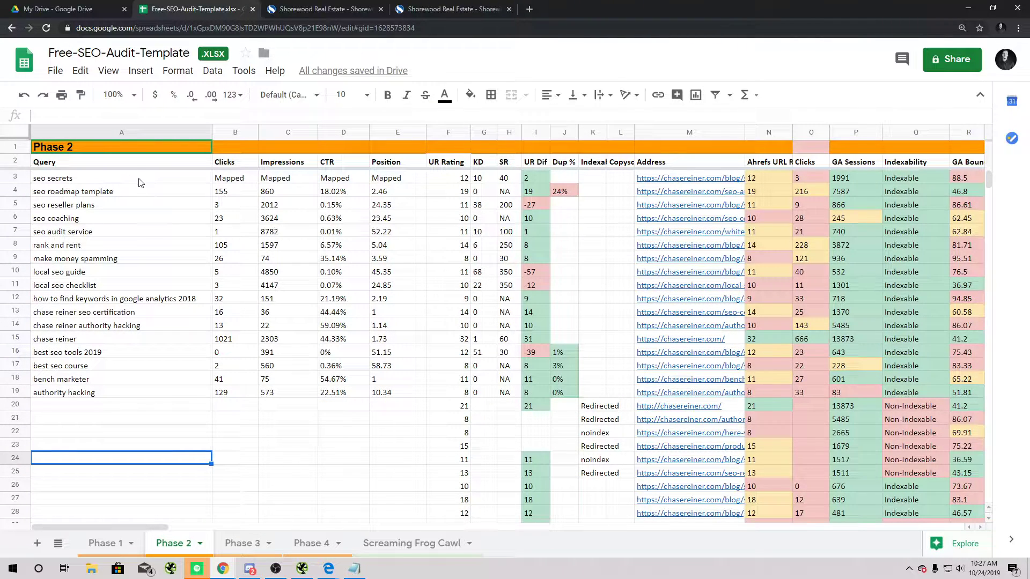
{"action": "left_click_drag", "start_coordinate": [139, 183], "coordinate": [965, 406]}
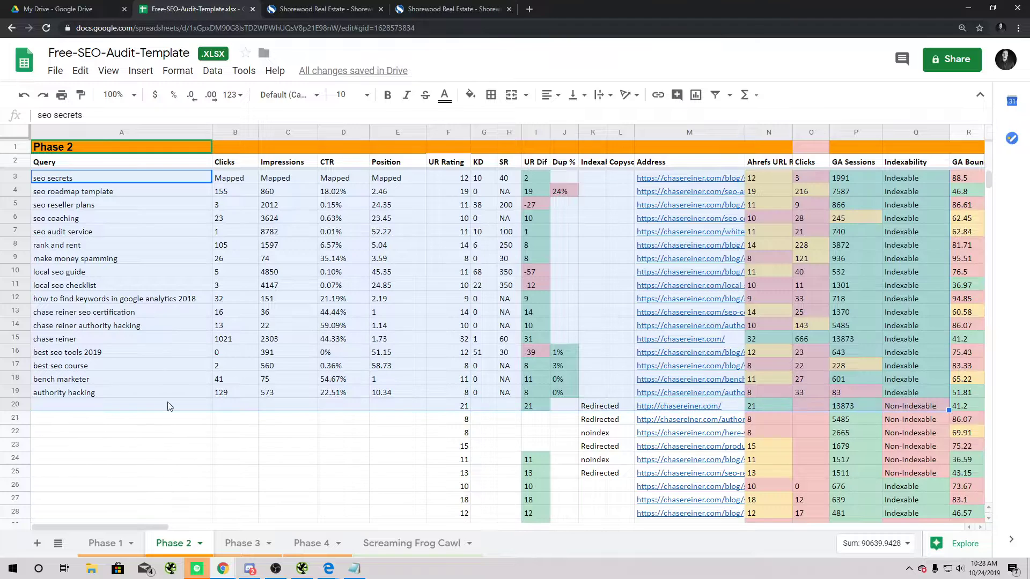
{"action": "left_click", "coordinate": [105, 449]}
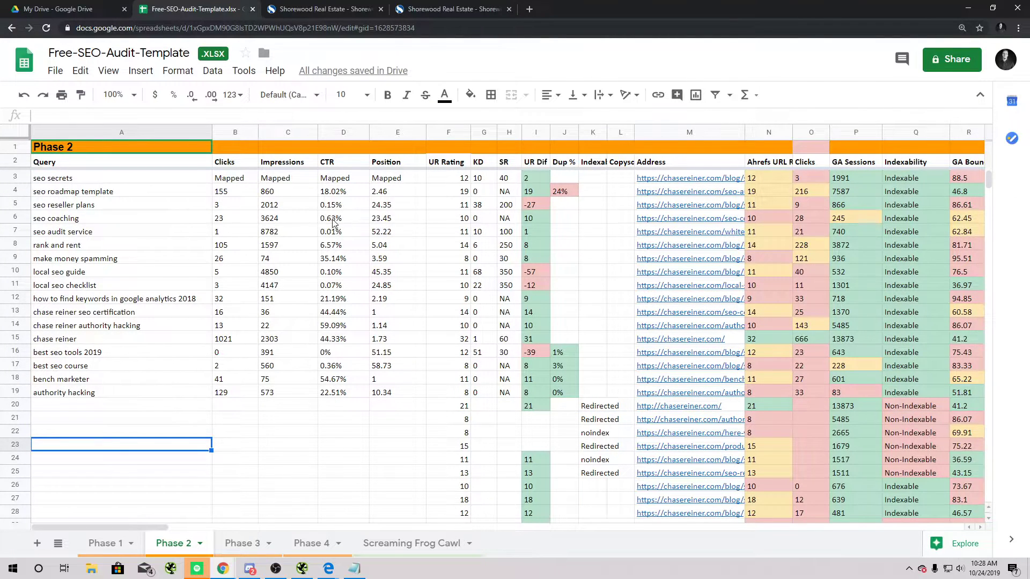
Examine the "rank and rent" row across its UR Rating, KD, UR difference, duplication, indexation and Copyscape columns
{"action": "left_click", "coordinate": [16, 180]}
{"action": "left_click", "coordinate": [89, 262]}
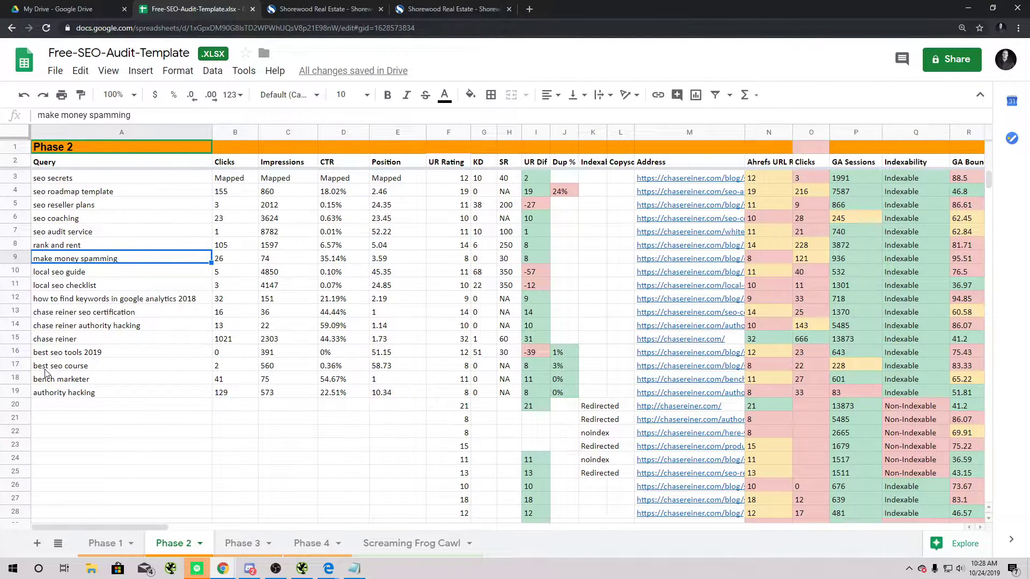
{"action": "left_click", "coordinate": [24, 244]}
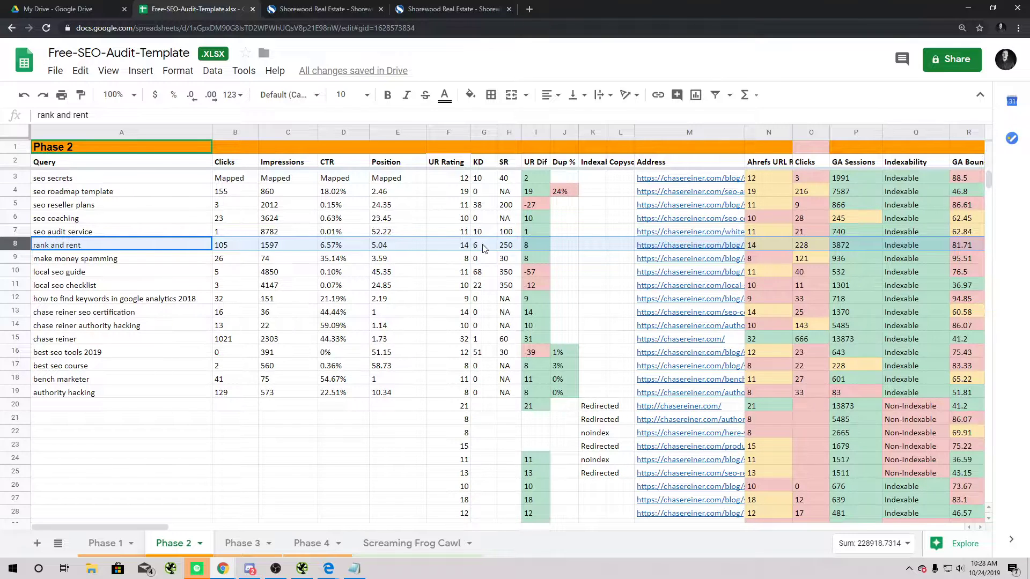
{"action": "left_click", "coordinate": [531, 252]}
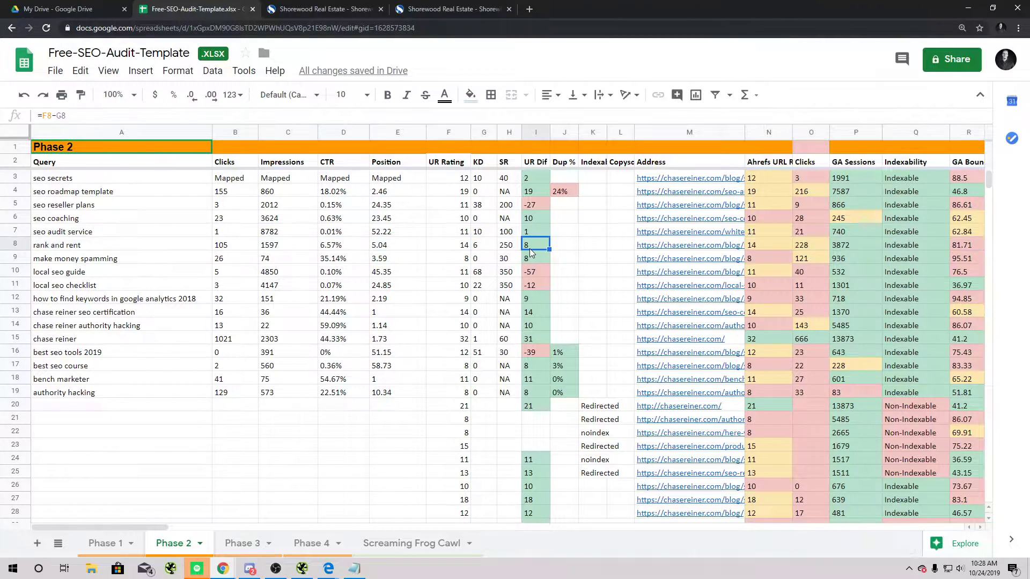
{"action": "left_click", "coordinate": [465, 248]}
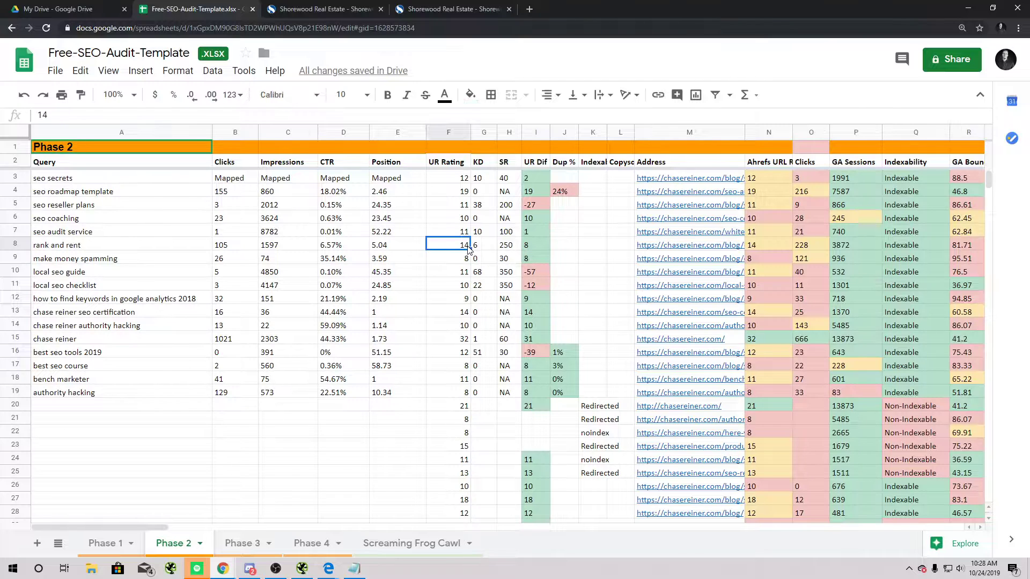
{"action": "left_click", "coordinate": [475, 250]}
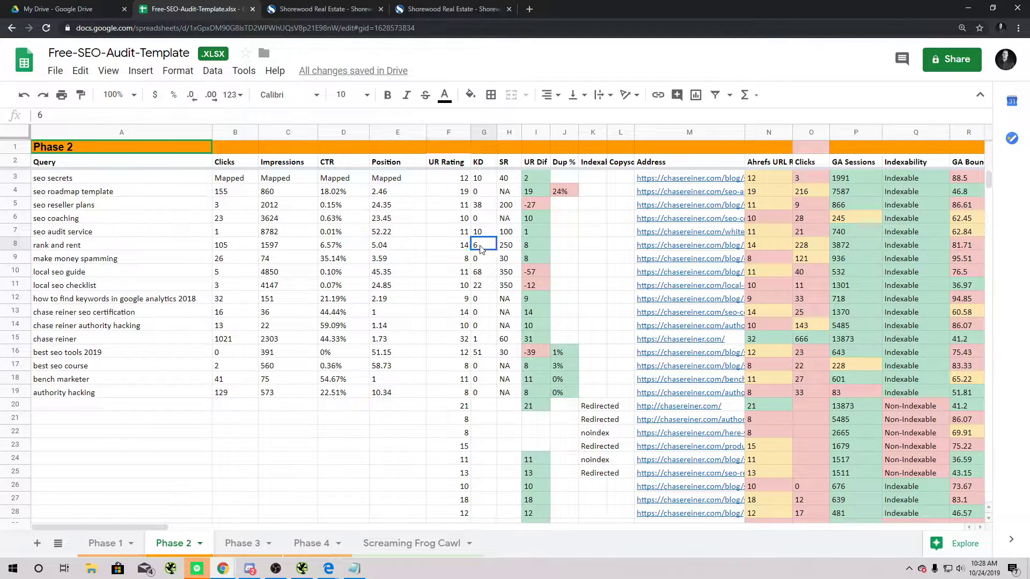
{"action": "left_click", "coordinate": [567, 259]}
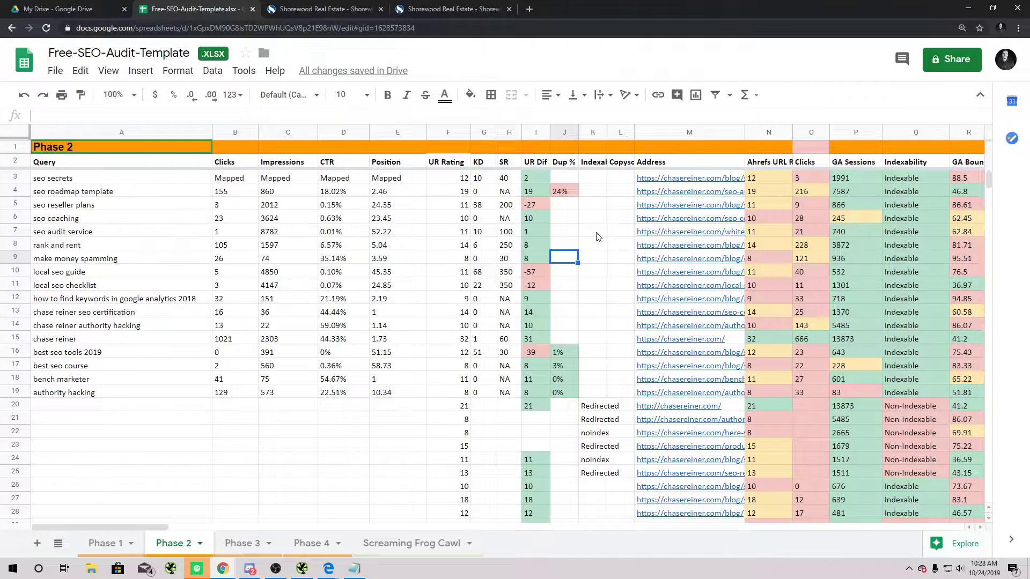
{"action": "left_click", "coordinate": [620, 255]}
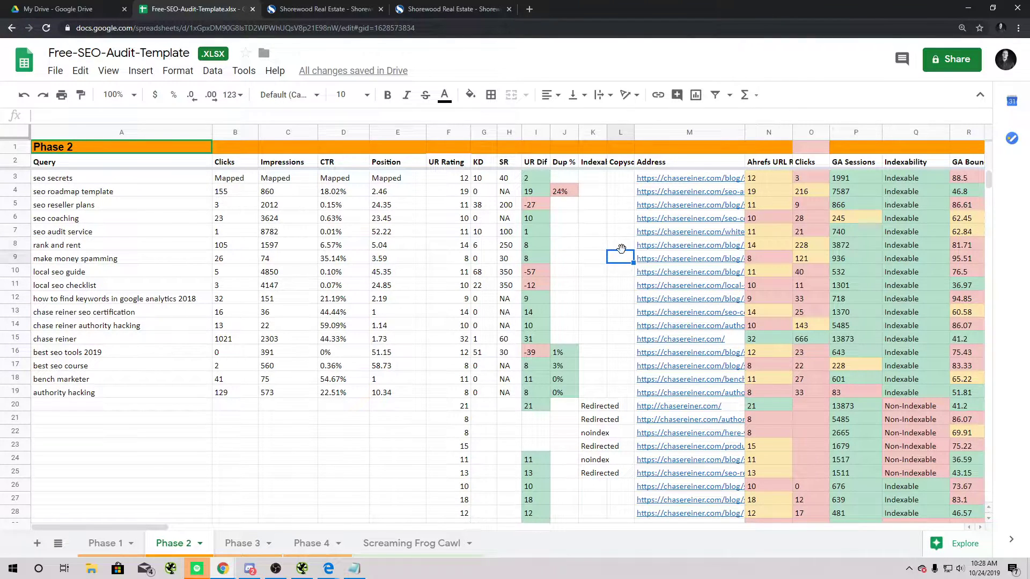
{"action": "left_click", "coordinate": [621, 248]}
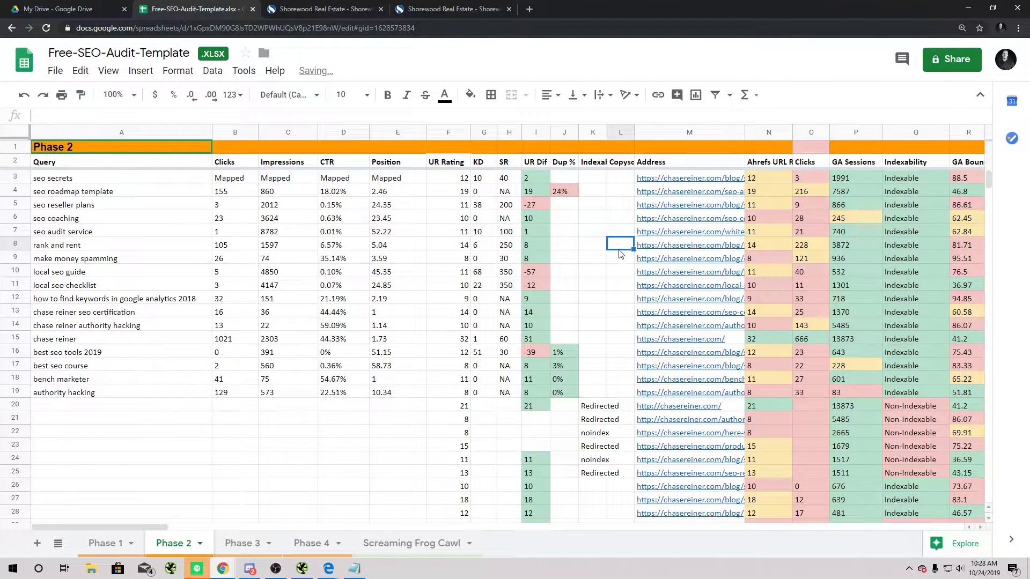
{"action": "left_click", "coordinate": [603, 246]}
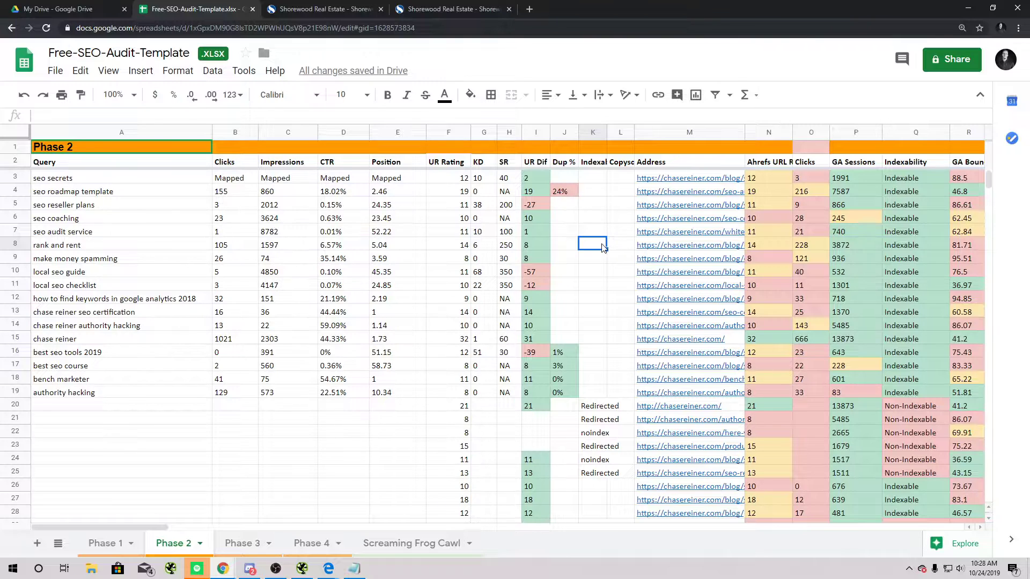
{"action": "left_click", "coordinate": [631, 248]}
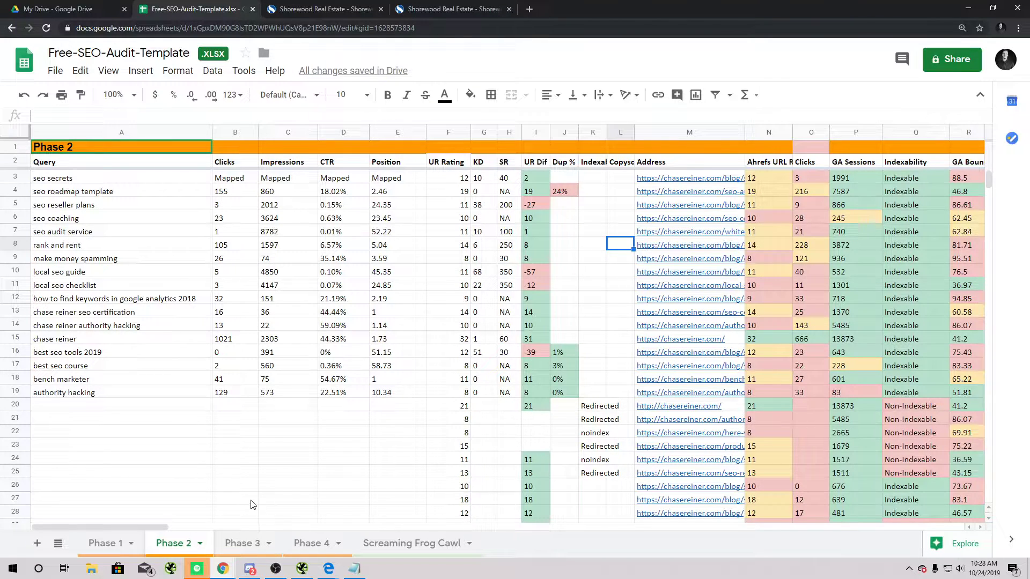
Go through the remaining metrics for the "rank and rent" page, from clicks, sessions and bounce rate to backlinks, heading lengths and indexability
{"action": "left_click_drag", "start_coordinate": [168, 531], "coordinate": [236, 526]}
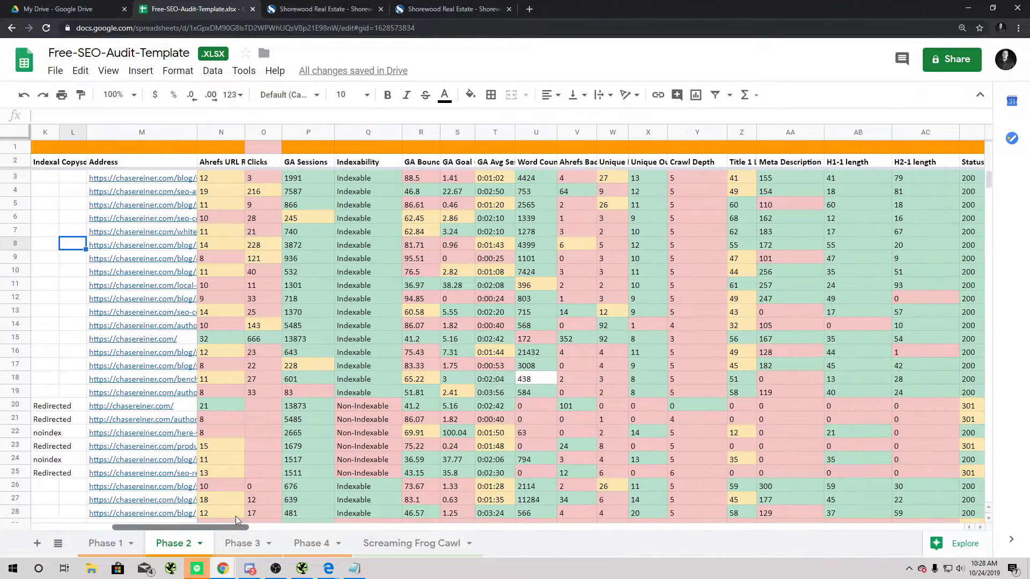
{"action": "left_click", "coordinate": [236, 246]}
{"action": "left_click", "coordinate": [255, 247]}
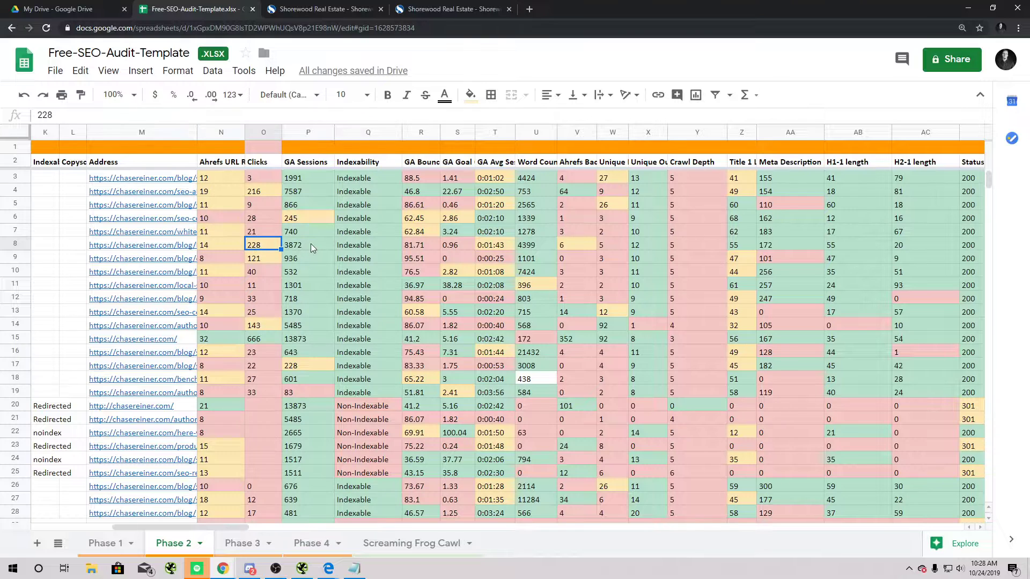
{"action": "left_click", "coordinate": [311, 244]}
{"action": "left_click", "coordinate": [429, 246]}
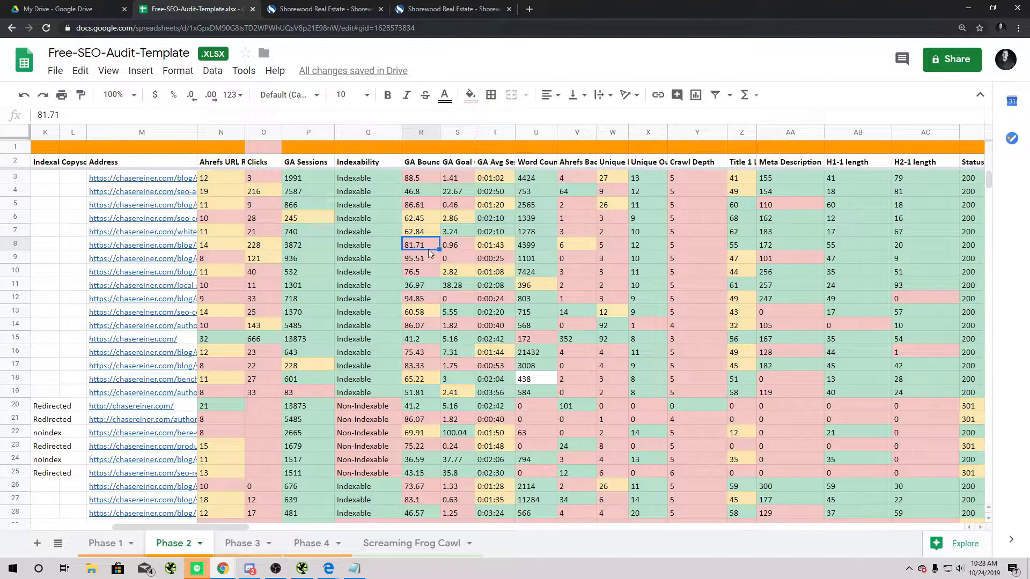
{"action": "left_click", "coordinate": [457, 246]}
{"action": "left_click", "coordinate": [481, 249]}
{"action": "left_click", "coordinate": [556, 250]}
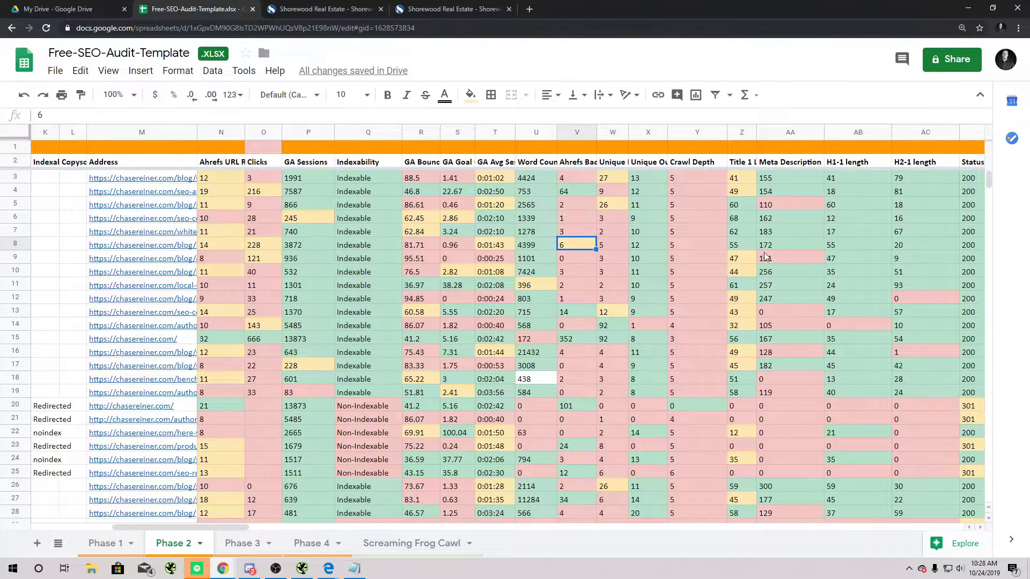
{"action": "left_click", "coordinate": [942, 248]}
{"action": "left_click", "coordinate": [368, 258]}
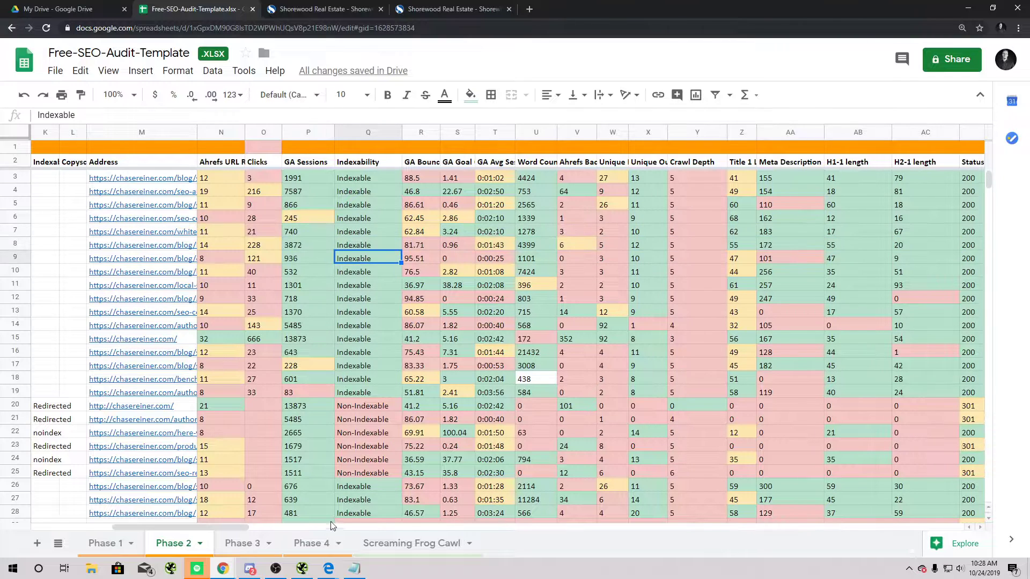
Return to the Query column and select rows 3 to 19, from "seo secrets" to "authority hacking"
{"action": "left_click_drag", "start_coordinate": [236, 523], "coordinate": [155, 525]}
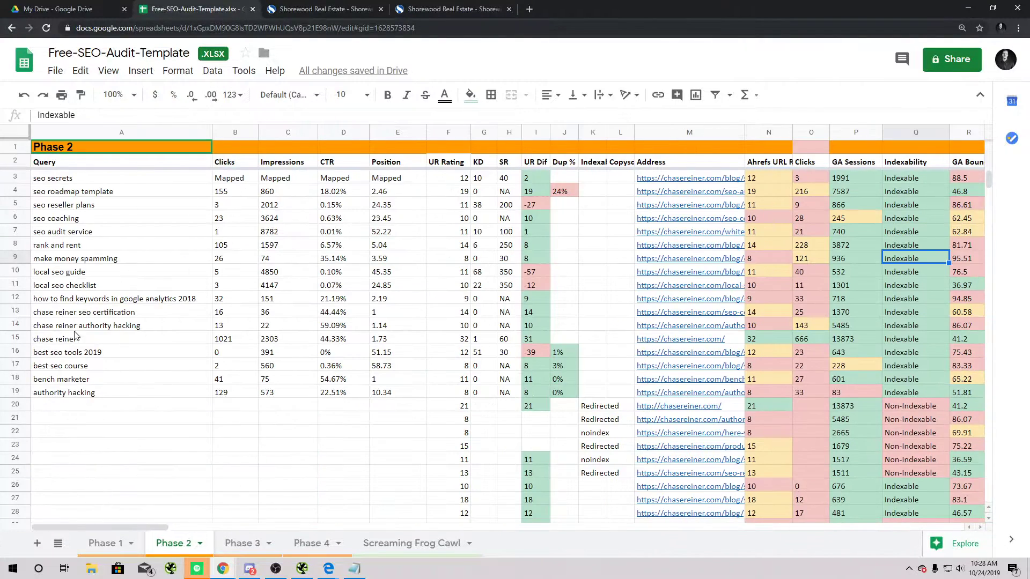
{"action": "left_click", "coordinate": [15, 177]}
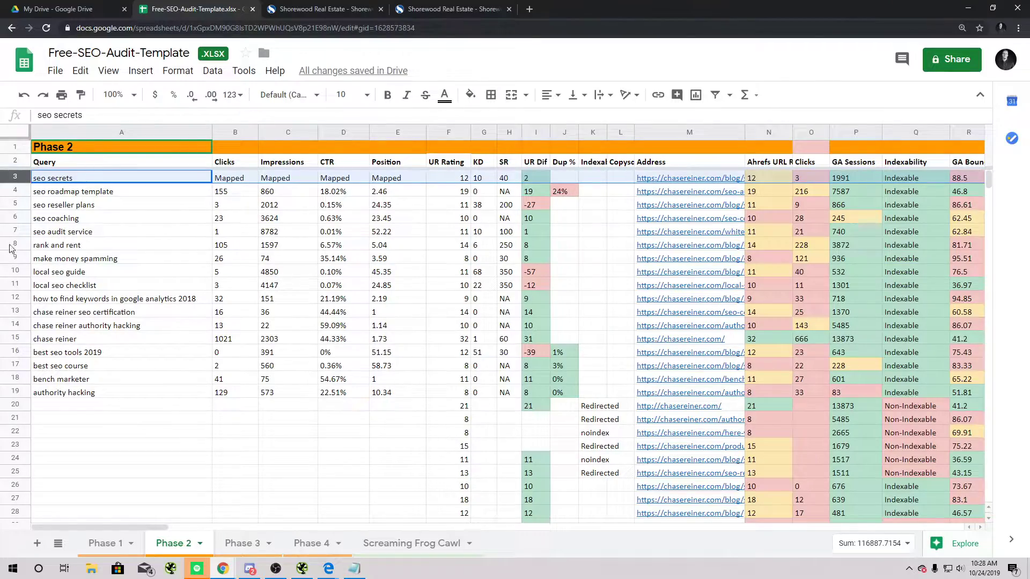
{"action": "left_click", "coordinate": [15, 393], "text": "shift"}
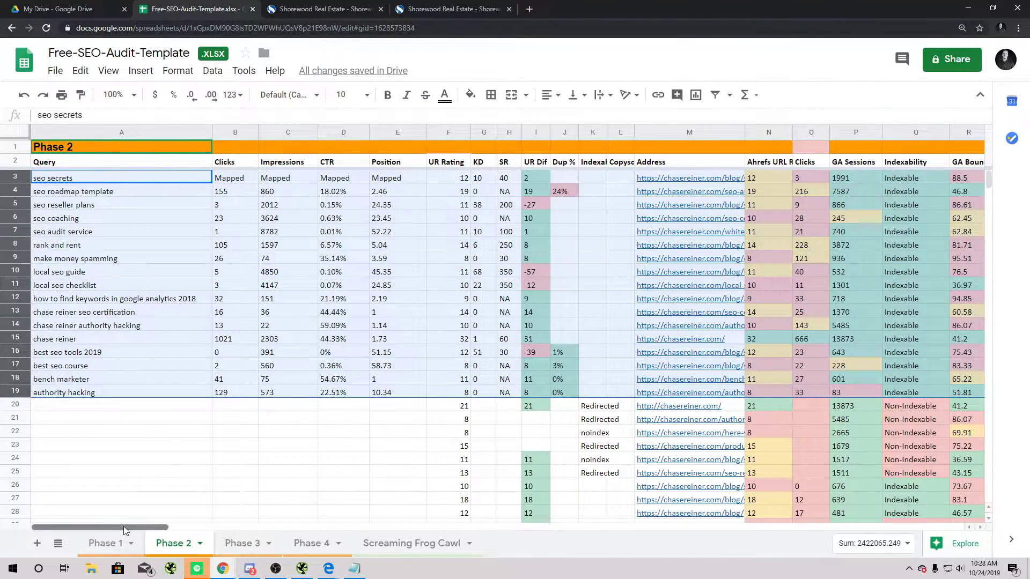
{"action": "mouse_move", "coordinate": [128, 527]}
{"action": "left_mouse_down"}
{"action": "mouse_move", "coordinate": [305, 524]}
{"action": "mouse_move", "coordinate": [126, 525]}
{"action": "left_mouse_up"}
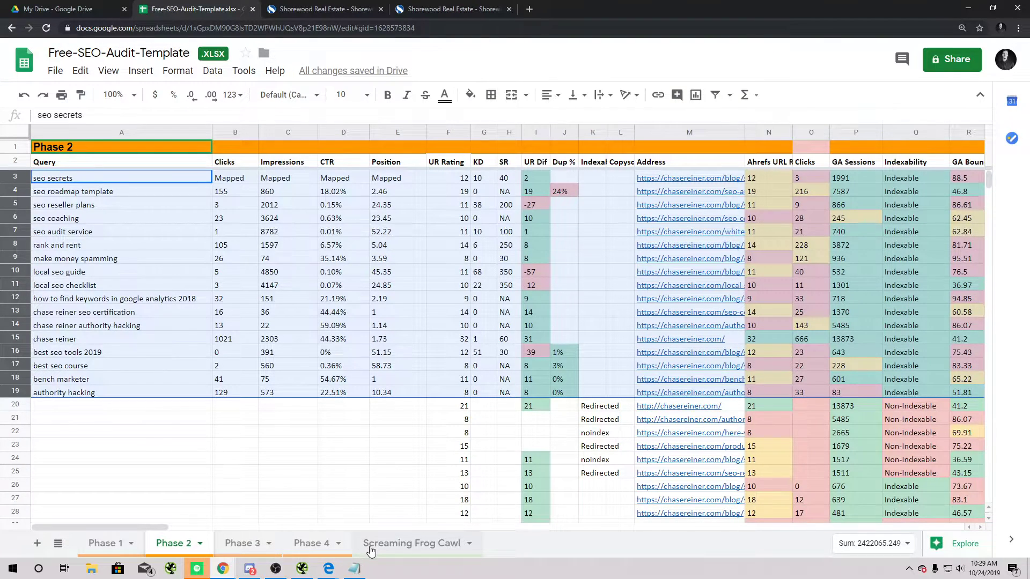
Switch to Screaming Frog, check the Sitemaps results, and select the first address in the internal HTML list
{"action": "left_click", "coordinate": [379, 543]}
{"action": "key", "text": "alt+Tab"}
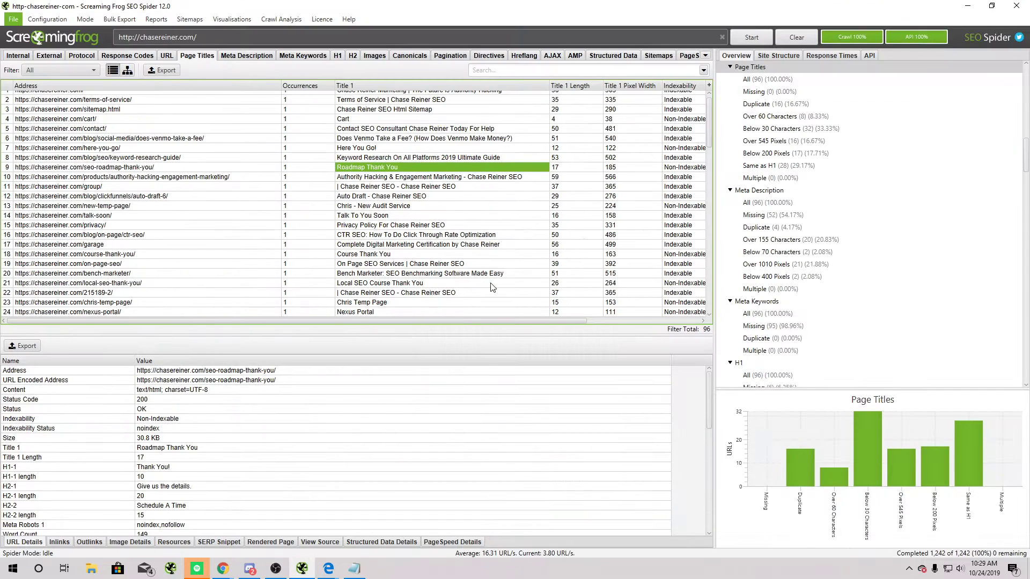
{"action": "left_click", "coordinate": [688, 55]}
{"action": "left_click", "coordinate": [648, 56]}
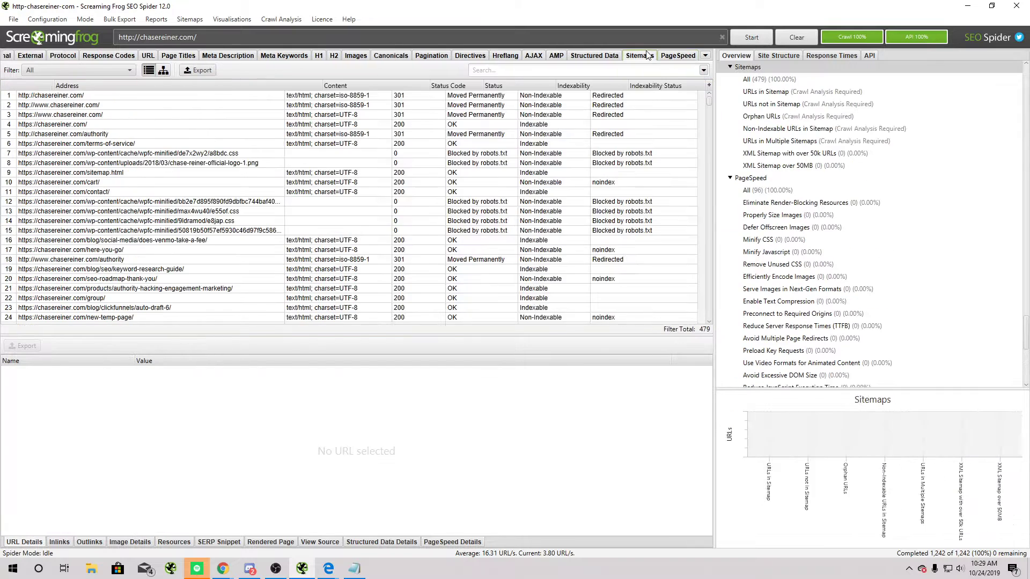
{"action": "left_click", "coordinate": [7, 55]}
{"action": "left_click", "coordinate": [67, 95]}
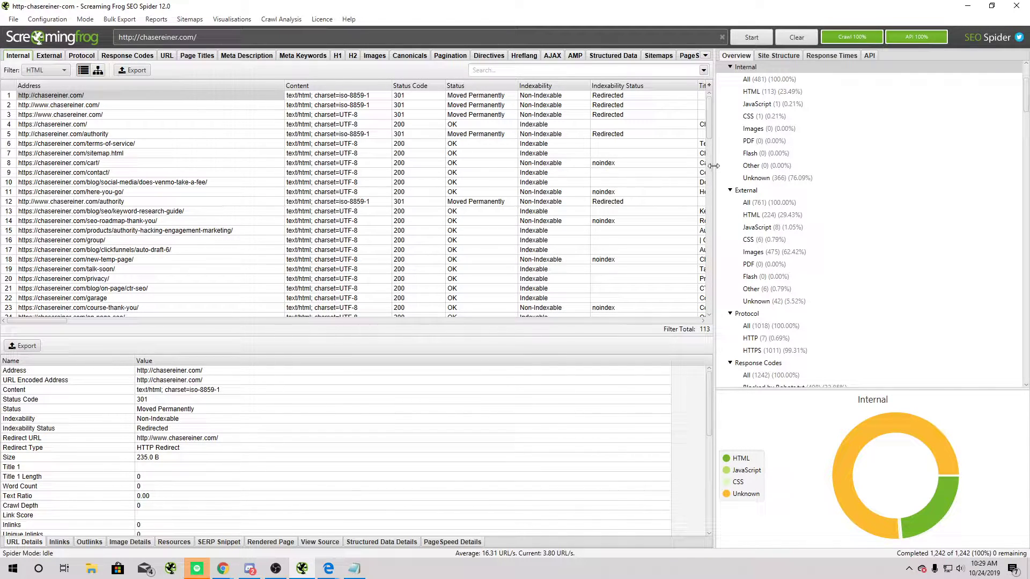
Widen the crawl overview pane and look over its summary and SEO elements
{"action": "left_click_drag", "start_coordinate": [713, 166], "coordinate": [295, 176]}
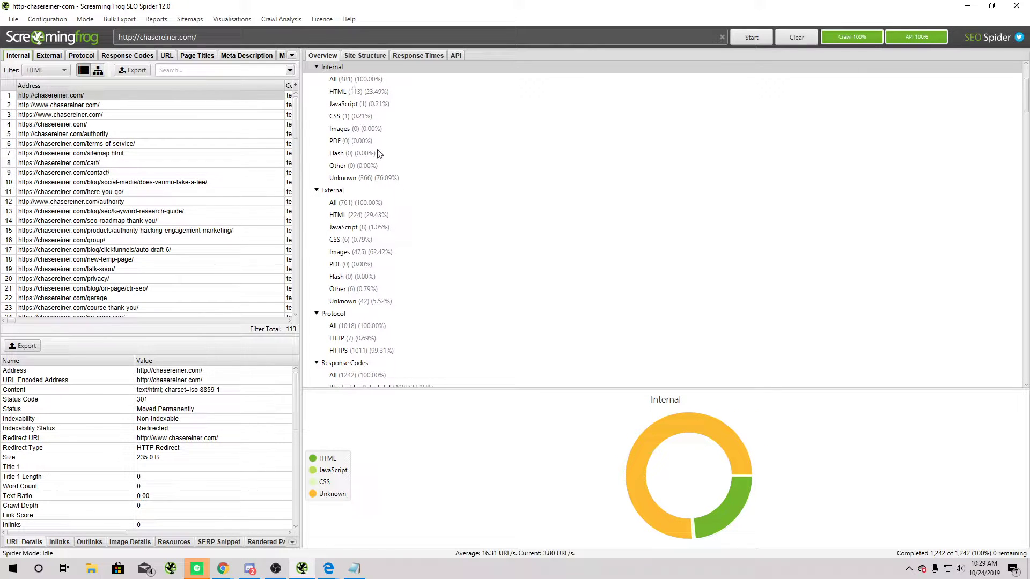
{"action": "scroll", "coordinate": [385, 279], "scroll_direction": "down", "scroll_amount": 8}
{"action": "scroll", "coordinate": [465, 338], "scroll_direction": "up", "scroll_amount": 10}
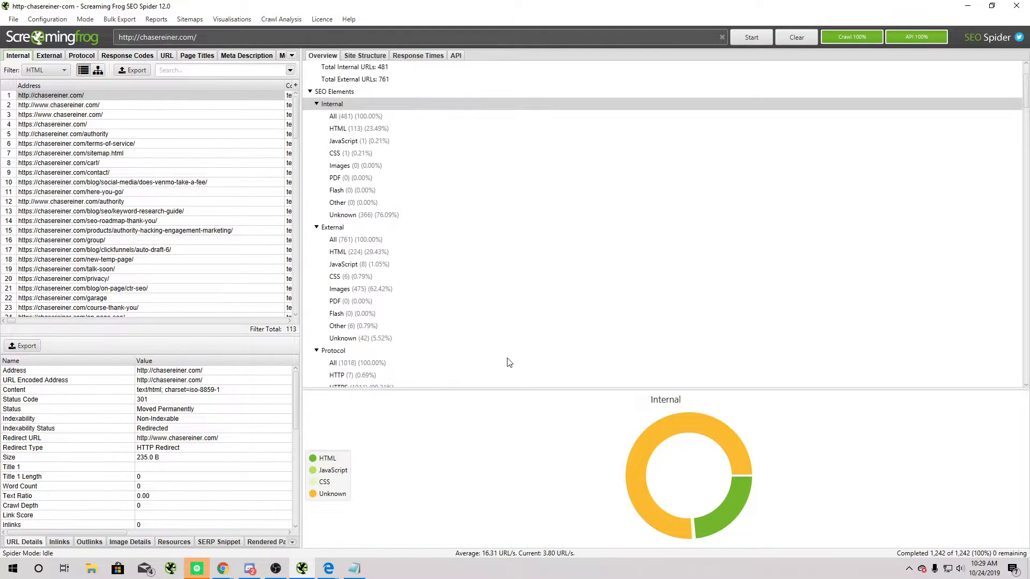
Review the internal URLs by type, checking HTML, JavaScript and Images, and return to the full list
{"action": "left_click", "coordinate": [362, 186]}
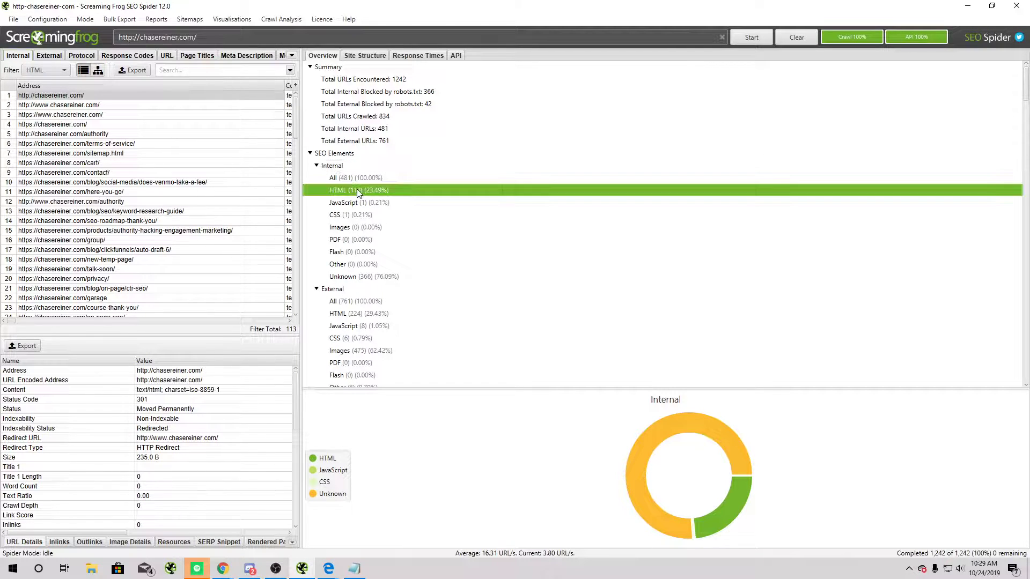
{"action": "left_click", "coordinate": [361, 180]}
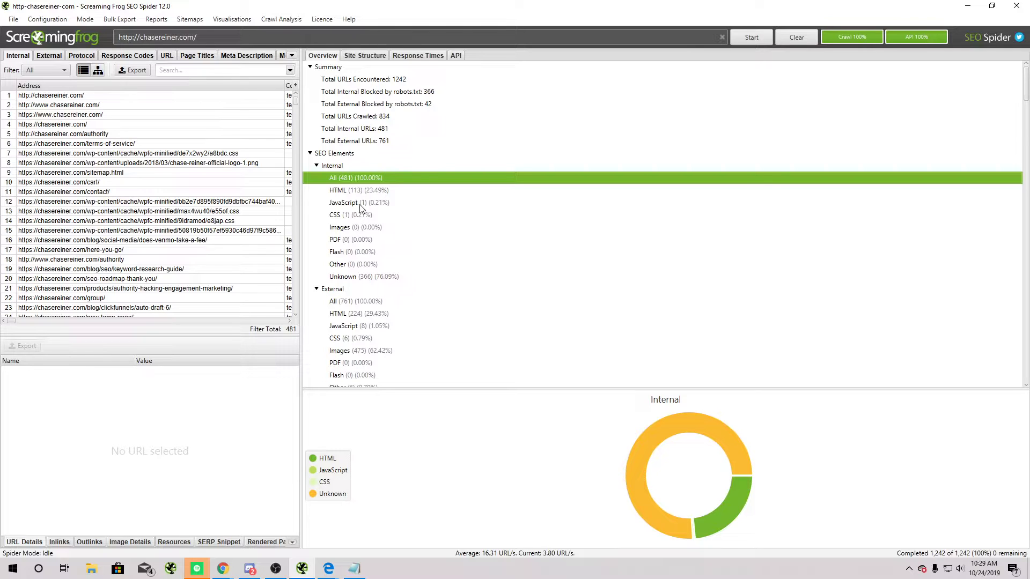
{"action": "left_click", "coordinate": [365, 204]}
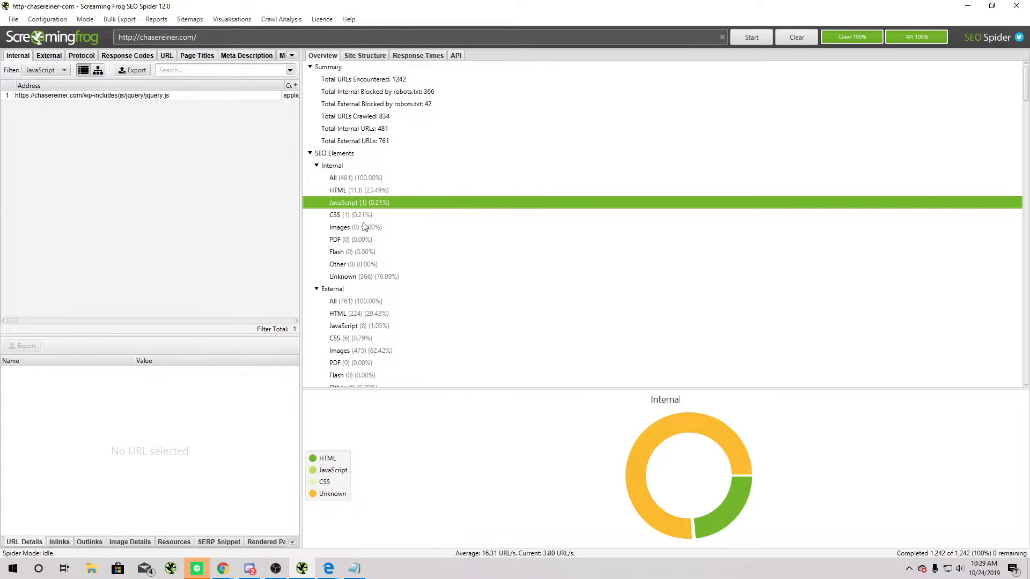
{"action": "left_click", "coordinate": [364, 227]}
{"action": "scroll", "coordinate": [379, 236], "scroll_direction": "down", "scroll_amount": 5}
{"action": "scroll", "coordinate": [365, 177], "scroll_direction": "up", "scroll_amount": 4}
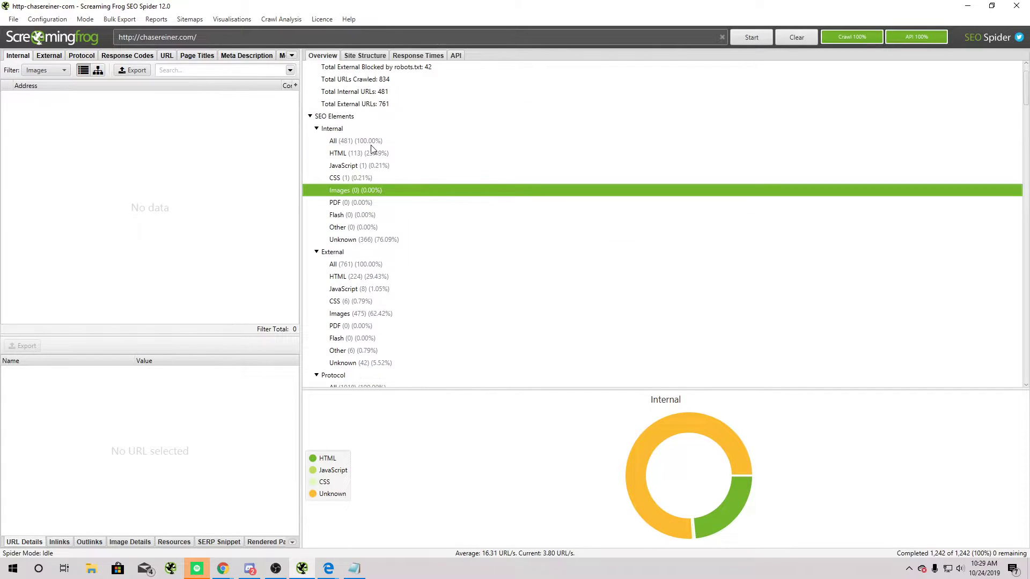
{"action": "left_click", "coordinate": [357, 142]}
{"action": "scroll", "coordinate": [361, 177], "scroll_direction": "down", "scroll_amount": 2}
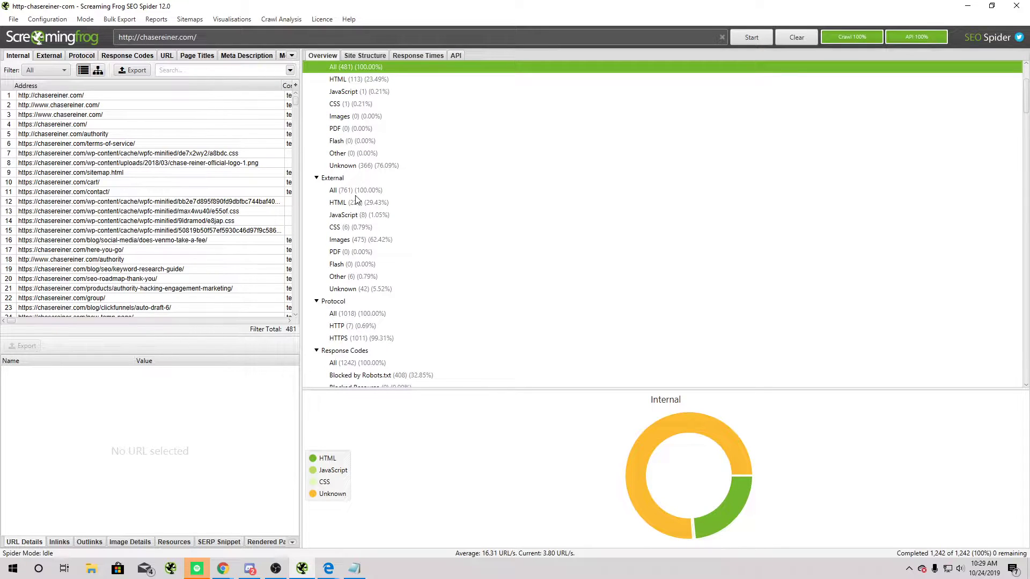
List the HTTP URLs under Protocol and widen the results list to show their status codes
{"action": "scroll", "coordinate": [375, 205], "scroll_direction": "down", "scroll_amount": 3}
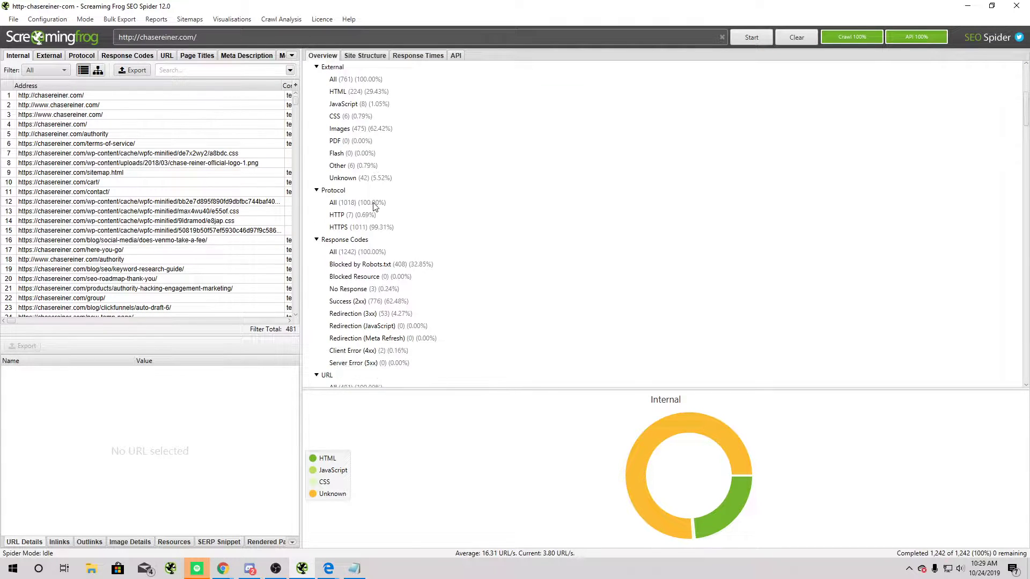
{"action": "scroll", "coordinate": [359, 209], "scroll_direction": "down", "scroll_amount": 1}
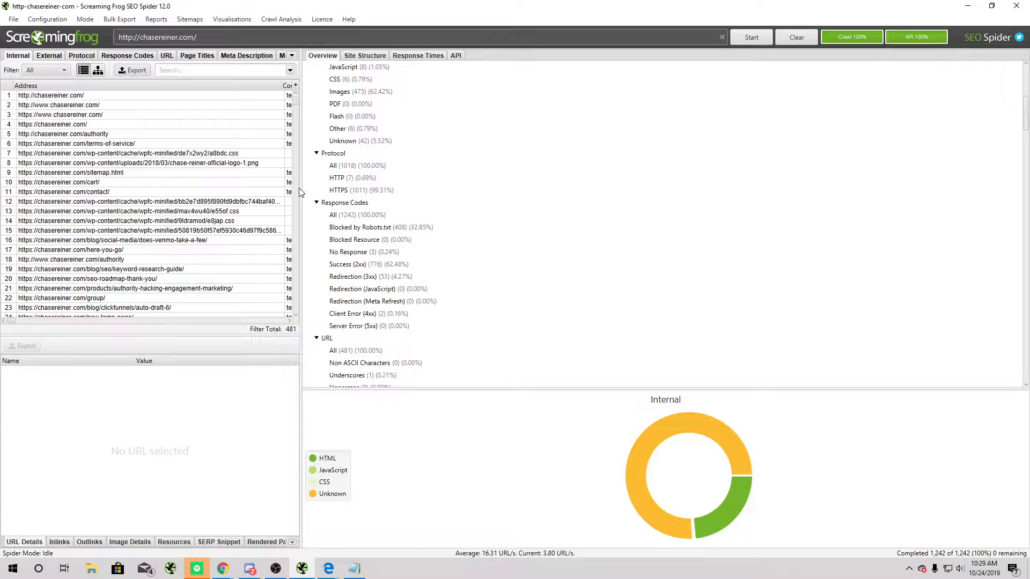
{"action": "left_click_drag", "start_coordinate": [302, 189], "coordinate": [398, 192]}
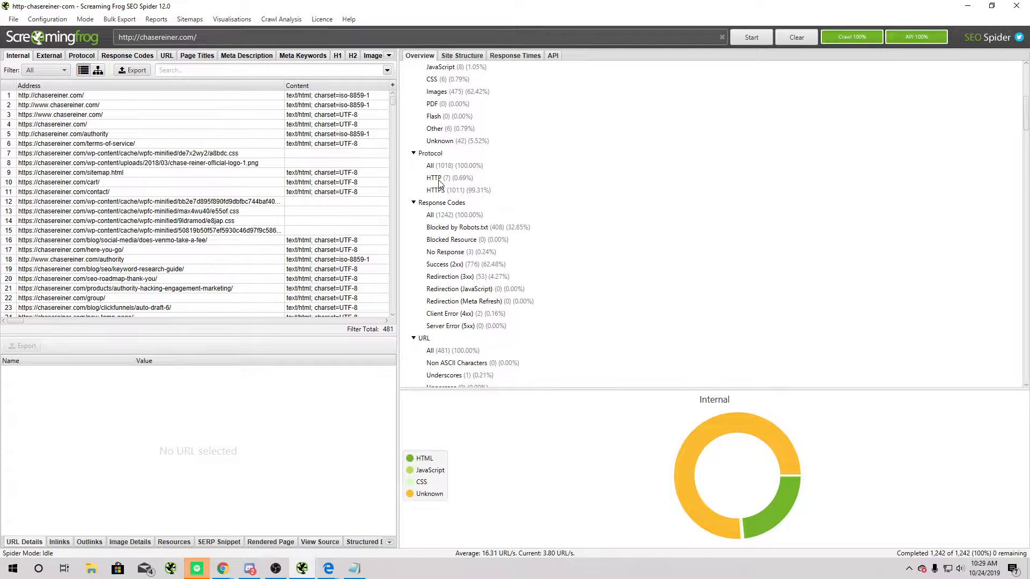
{"action": "left_click", "coordinate": [441, 182]}
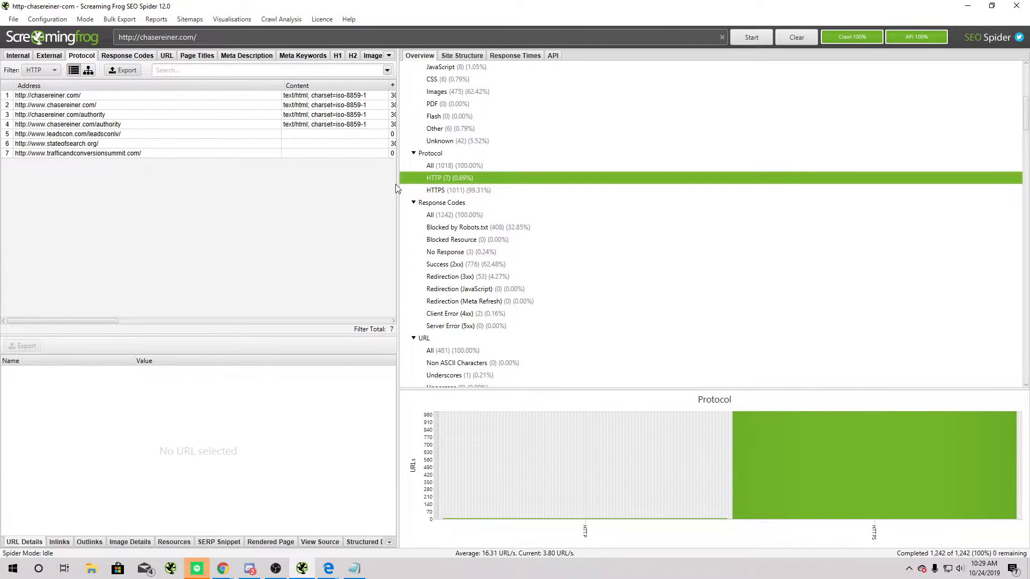
{"action": "left_click_drag", "start_coordinate": [404, 187], "coordinate": [432, 188]}
List the Redirection (3xx) URLs under Response Codes and look through them to the end
{"action": "scroll", "coordinate": [538, 192], "scroll_direction": "down", "scroll_amount": 1}
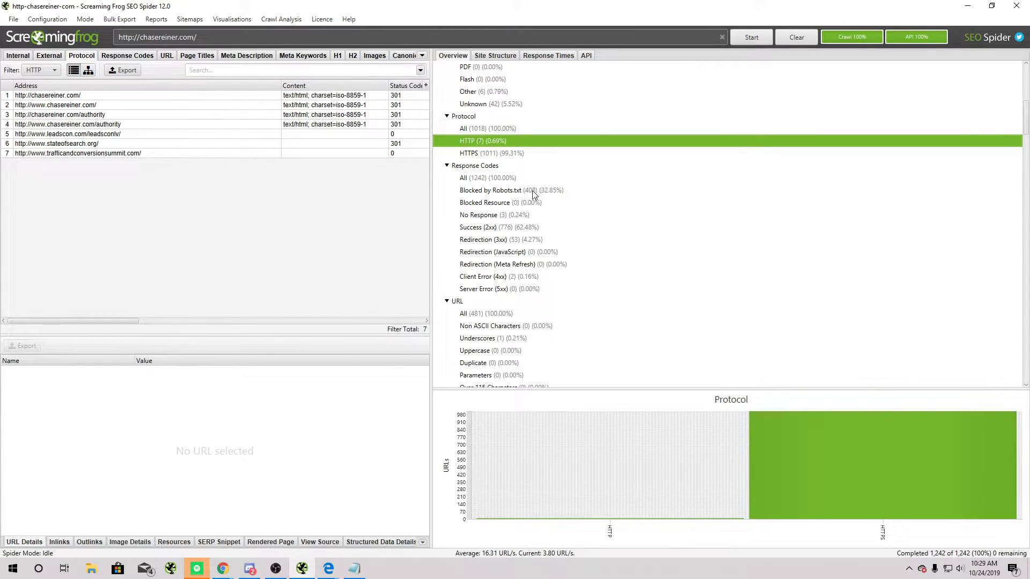
{"action": "left_click", "coordinate": [501, 240]}
{"action": "scroll", "coordinate": [182, 141], "scroll_direction": "down", "scroll_amount": 10}
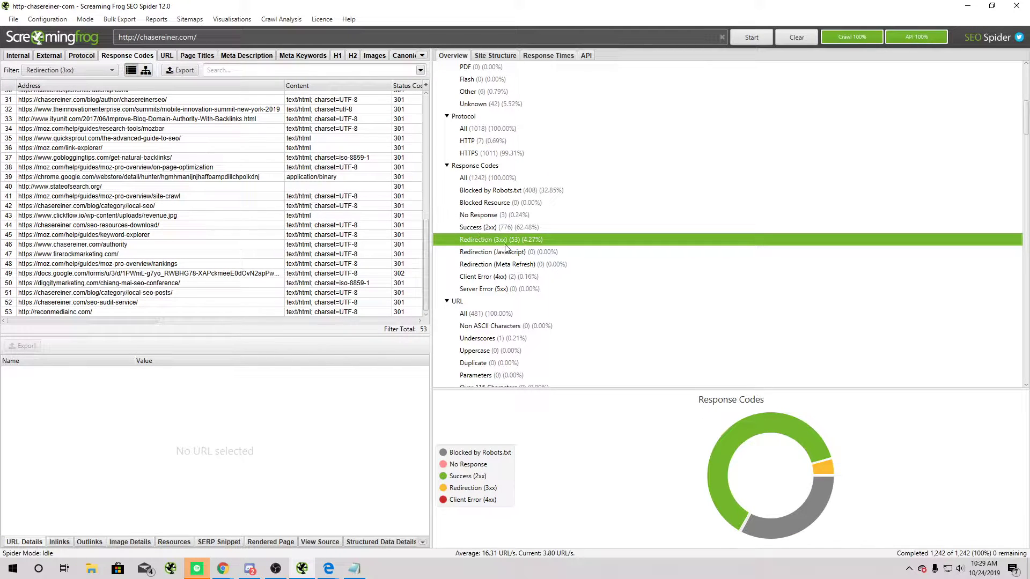
Look over the URL and Page Titles entries in the crawl overview and widen the results list
{"action": "scroll", "coordinate": [506, 248], "scroll_direction": "down", "scroll_amount": 4}
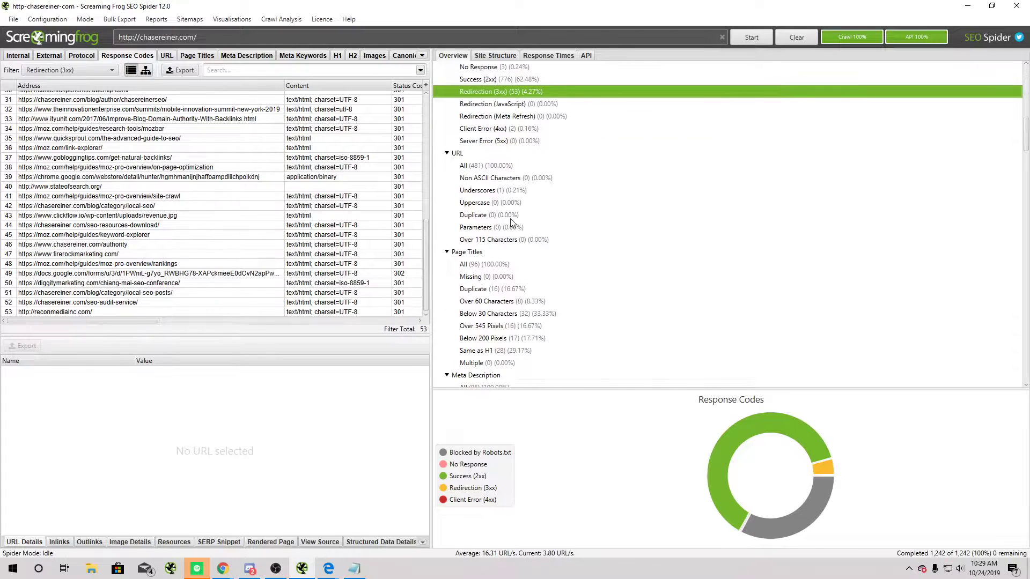
{"action": "scroll", "coordinate": [510, 222], "scroll_direction": "down", "scroll_amount": 1}
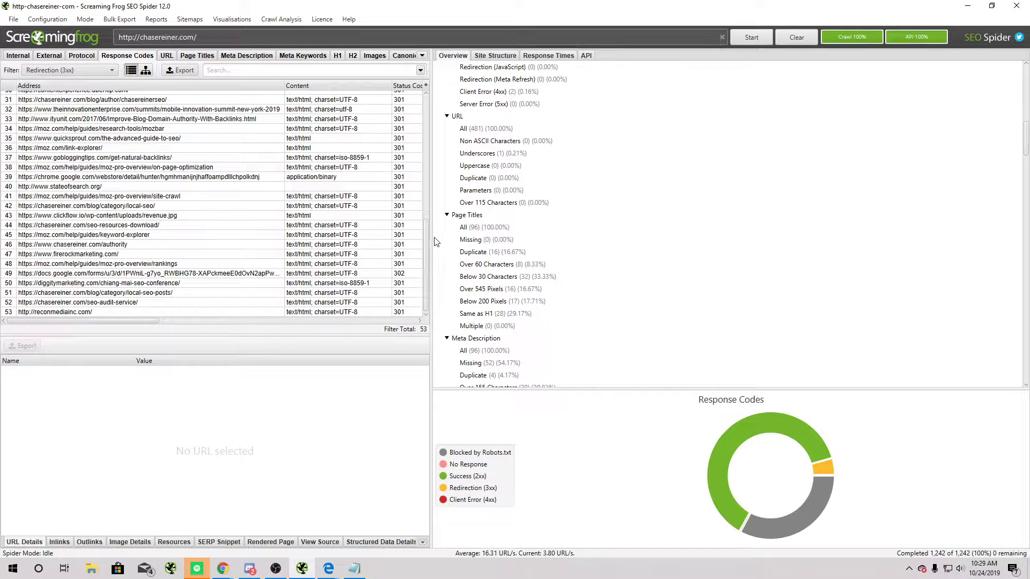
{"action": "left_click_drag", "start_coordinate": [436, 241], "coordinate": [570, 242]}
Switch to the Free-SEO-Audit-Template spreadsheet, look through the Phase 1 checklist and open the Phase 2 sheet
{"action": "key", "text": "alt+Tab"}
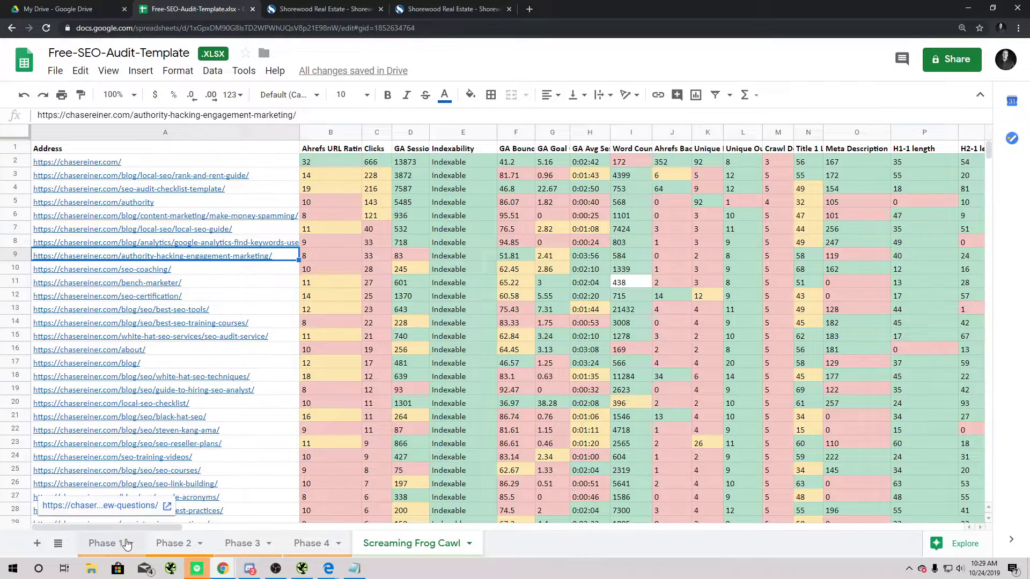
{"action": "left_click", "coordinate": [131, 538]}
{"action": "scroll", "coordinate": [184, 301], "scroll_direction": "down", "scroll_amount": 5}
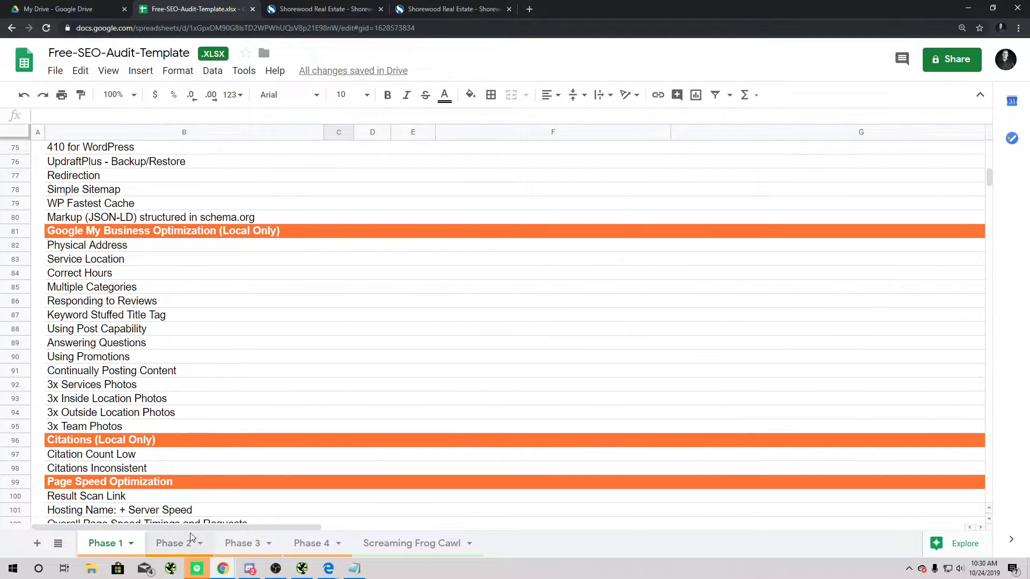
{"action": "left_click", "coordinate": [174, 543]}
Switch back to Screaming Frog, list the Duplicate page titles and check their title lengths and indexability
{"action": "key", "text": "alt+Tab"}
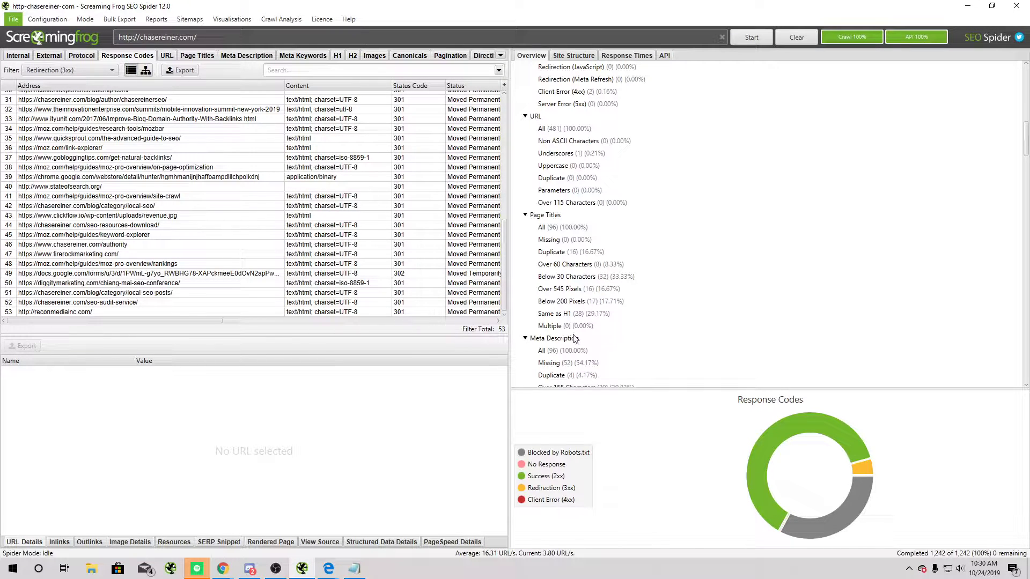
{"action": "scroll", "coordinate": [572, 279], "scroll_direction": "down", "scroll_amount": 1}
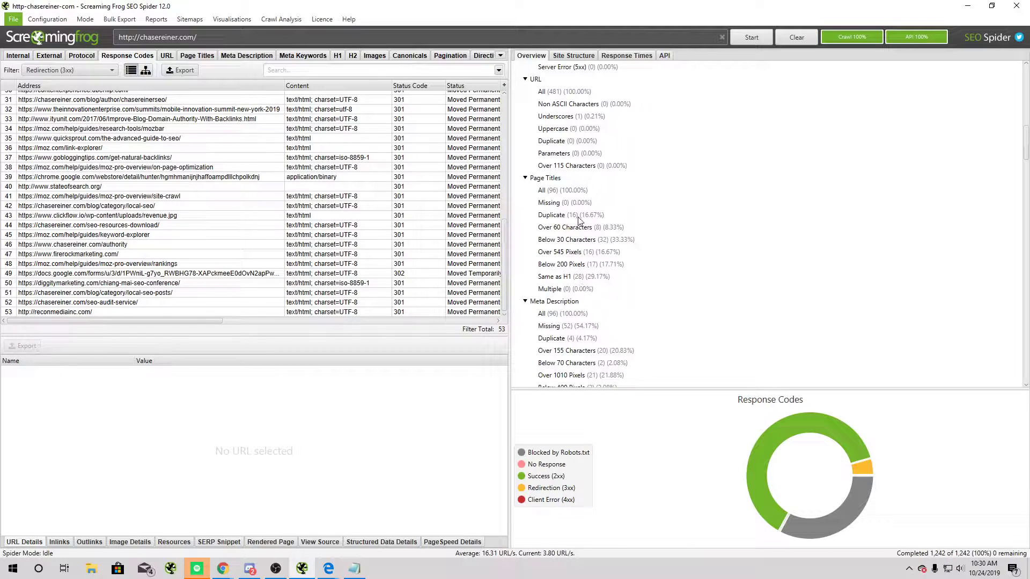
{"action": "left_click", "coordinate": [552, 215]}
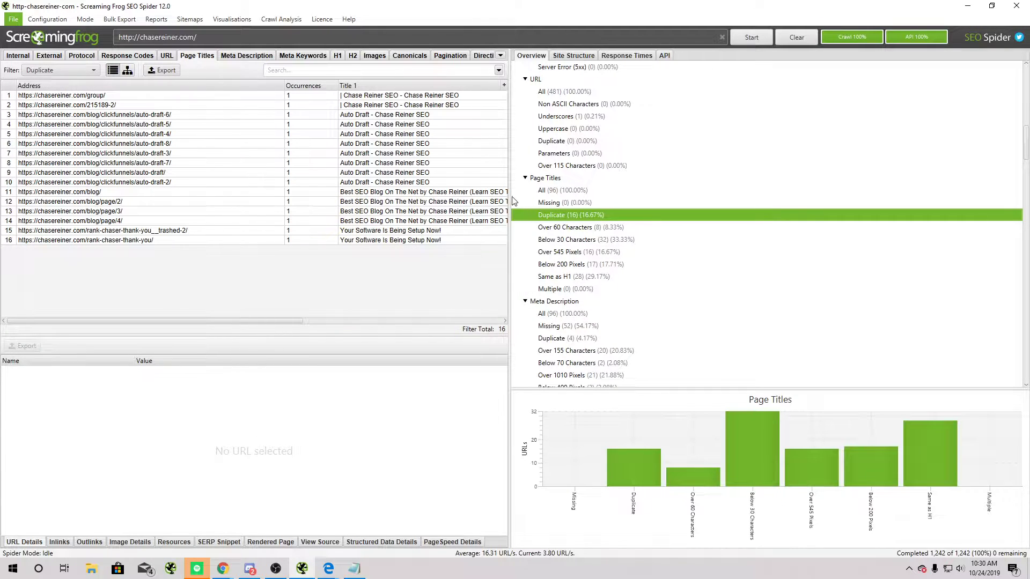
{"action": "left_click_drag", "start_coordinate": [508, 196], "coordinate": [591, 202]}
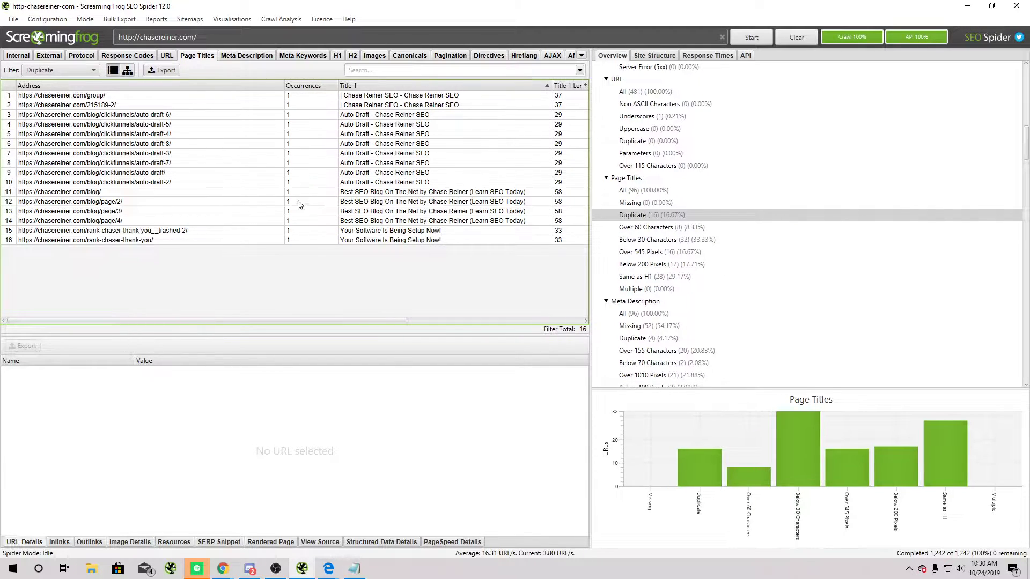
{"action": "scroll", "coordinate": [767, 267], "scroll_direction": "down", "scroll_amount": 2}
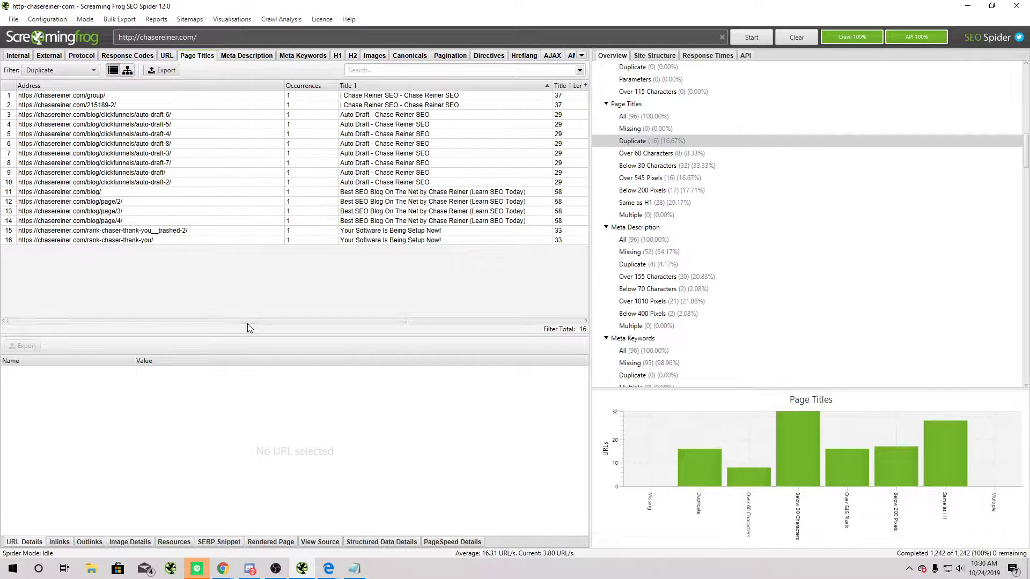
{"action": "left_click_drag", "start_coordinate": [248, 321], "coordinate": [417, 320]}
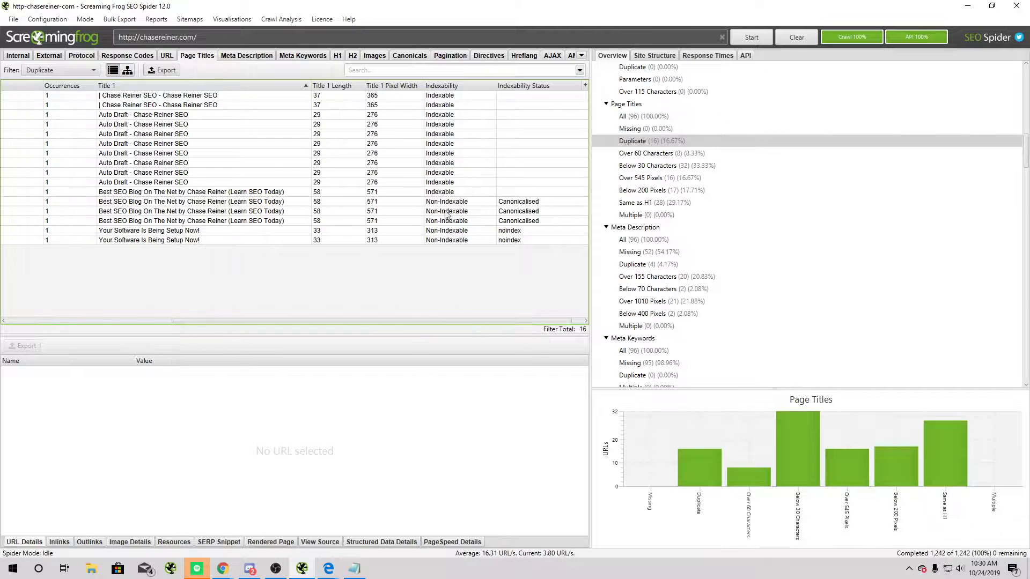
{"action": "left_click_drag", "start_coordinate": [400, 320], "coordinate": [245, 321]}
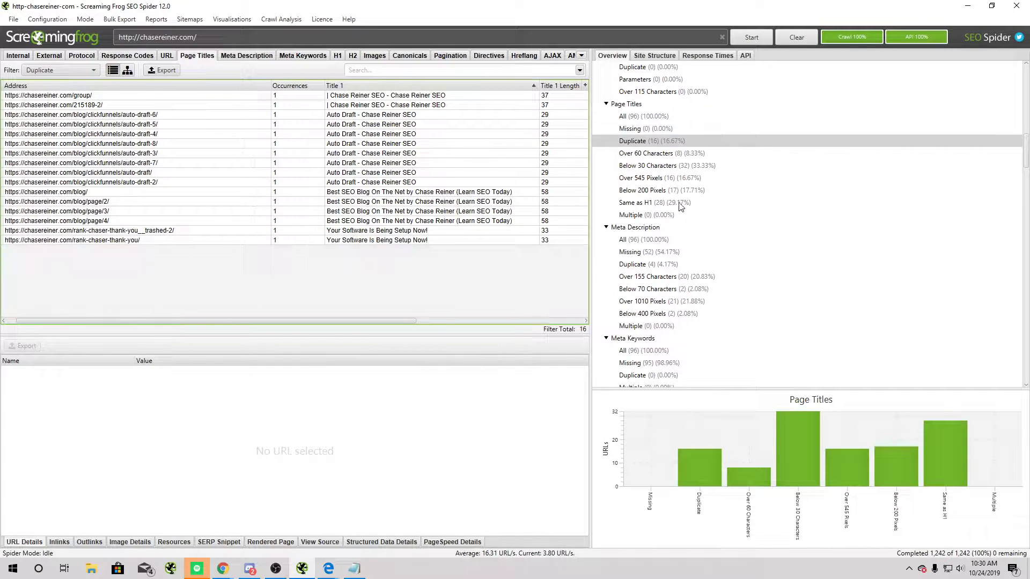
{"action": "left_click_drag", "start_coordinate": [164, 202], "coordinate": [169, 96]}
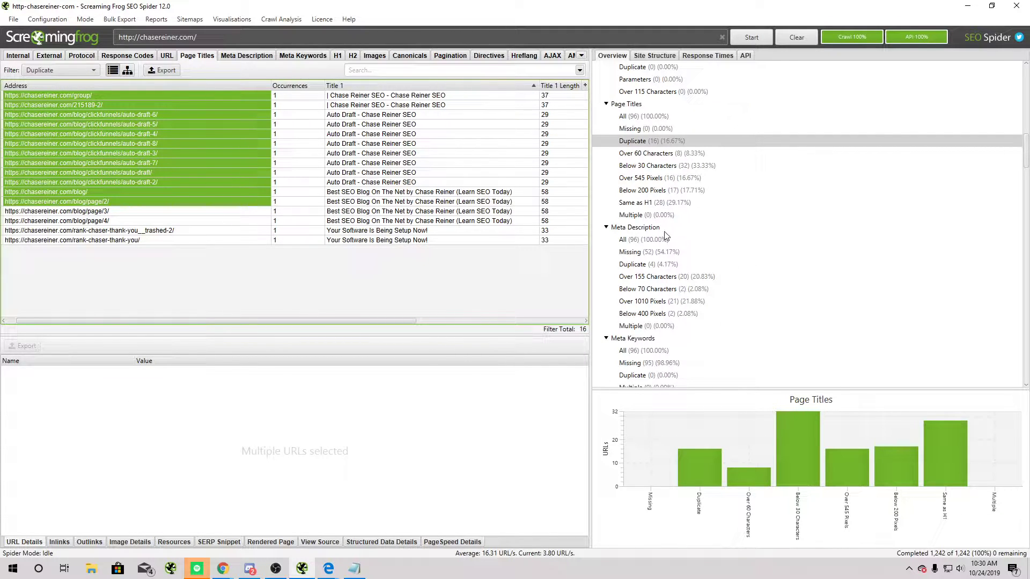
List the page titles that are Same as H1 and look through them to the end
{"action": "scroll", "coordinate": [665, 236], "scroll_direction": "down", "scroll_amount": 1}
{"action": "left_click", "coordinate": [670, 166]}
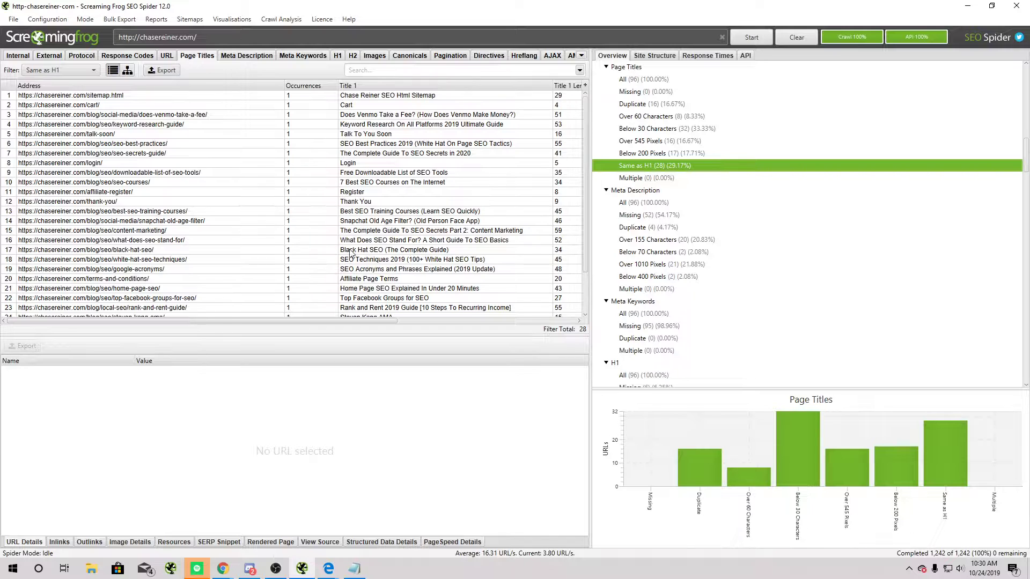
{"action": "scroll", "coordinate": [380, 144], "scroll_direction": "down", "scroll_amount": 2}
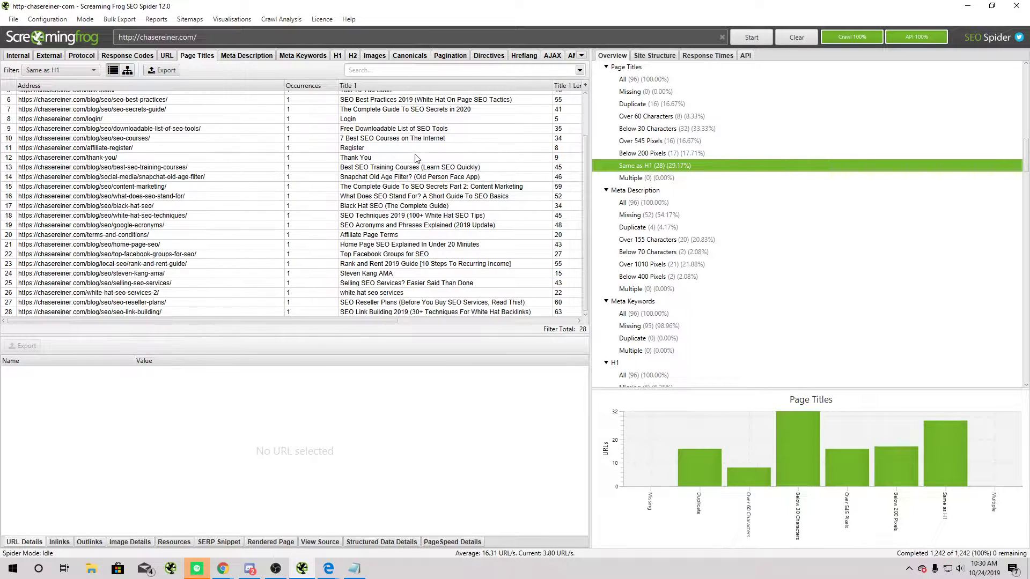
{"action": "scroll", "coordinate": [416, 159], "scroll_direction": "up", "scroll_amount": 2}
{"action": "scroll", "coordinate": [405, 148], "scroll_direction": "down", "scroll_amount": 2}
{"action": "scroll", "coordinate": [423, 173], "scroll_direction": "up", "scroll_amount": 2}
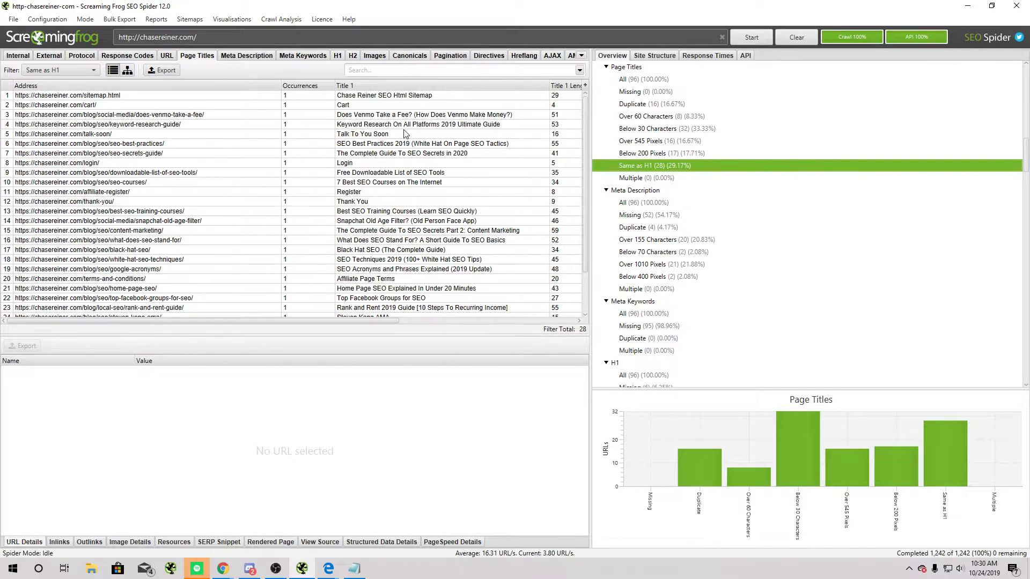
List the pages with a Missing meta description and look through their addresses
{"action": "scroll", "coordinate": [680, 200], "scroll_direction": "down", "scroll_amount": 1}
{"action": "left_click", "coordinate": [674, 179]}
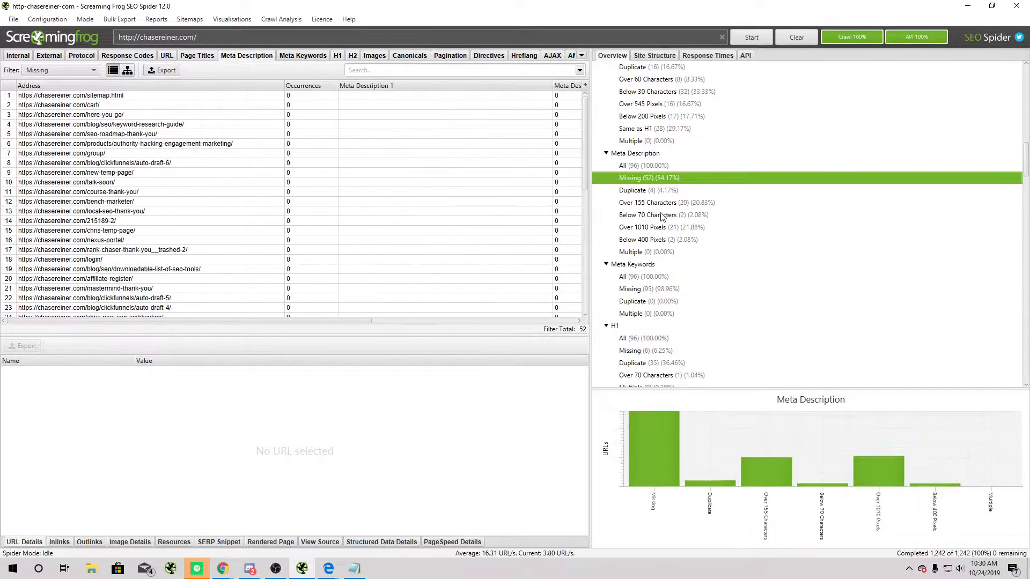
{"action": "scroll", "coordinate": [205, 221], "scroll_direction": "down", "scroll_amount": 9}
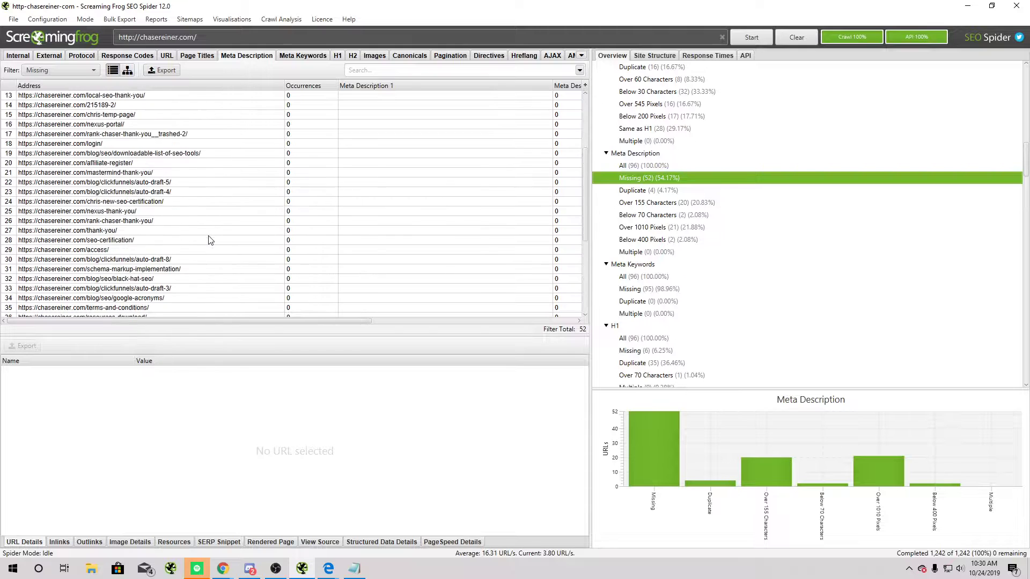
{"action": "scroll", "coordinate": [207, 237], "scroll_direction": "up", "scroll_amount": 9}
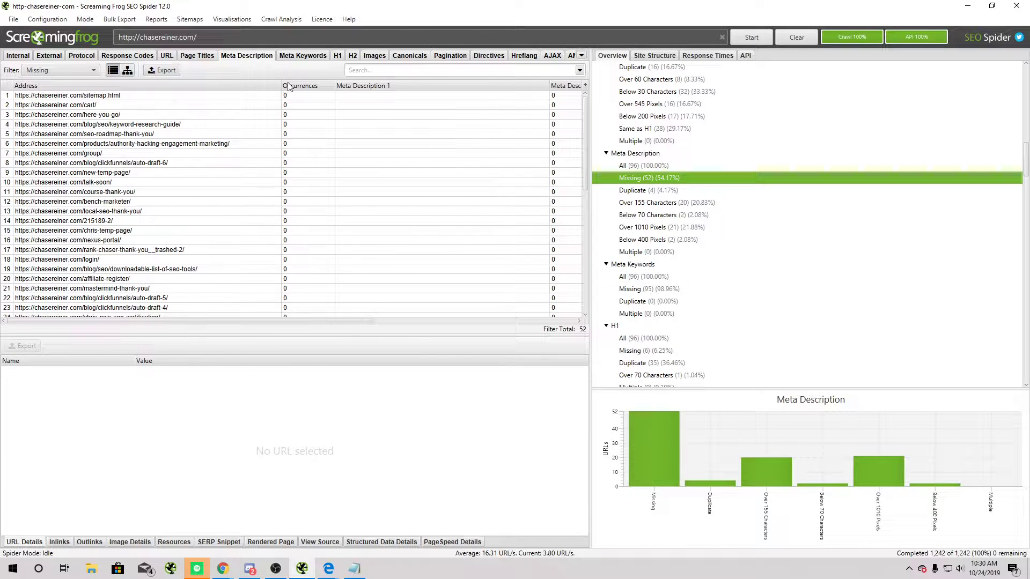
{"action": "left_click_drag", "start_coordinate": [114, 320], "coordinate": [25, 289]}
{"action": "scroll", "coordinate": [195, 202], "scroll_direction": "down", "scroll_amount": 4}
{"action": "scroll", "coordinate": [271, 233], "scroll_direction": "up", "scroll_amount": 4}
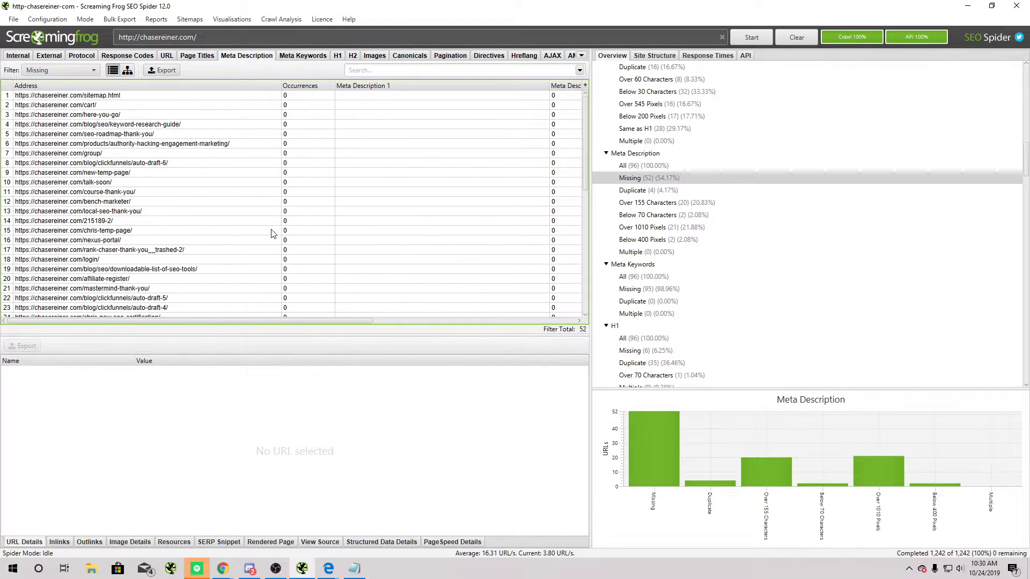
{"action": "scroll", "coordinate": [271, 233], "scroll_direction": "down", "scroll_amount": 7}
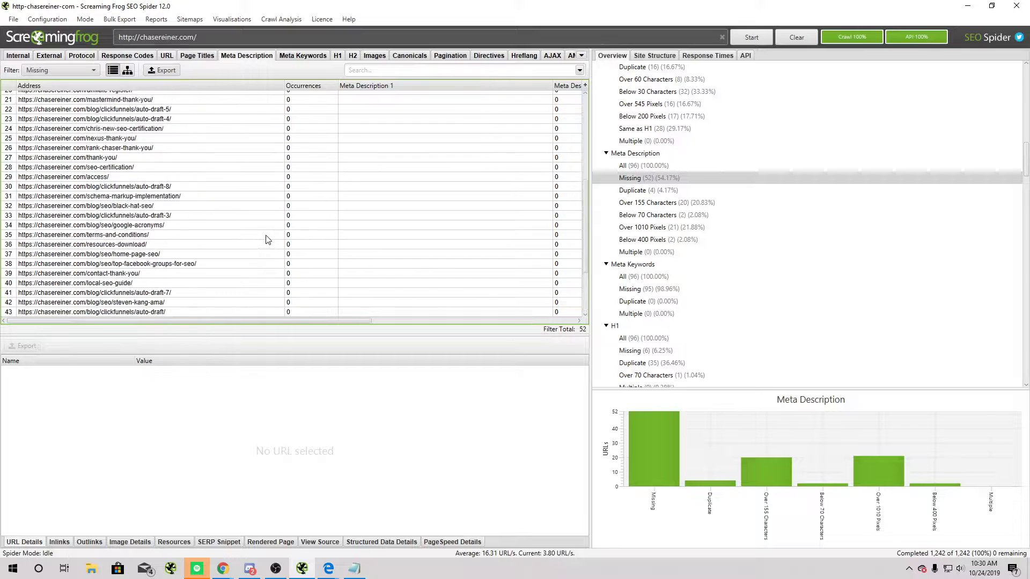
{"action": "scroll", "coordinate": [267, 240], "scroll_direction": "up", "scroll_amount": 7}
Highlight the addresses in the Missing meta description list, down to the seo-link-building page
{"action": "left_click_drag", "start_coordinate": [223, 98], "coordinate": [207, 524]}
{"action": "left_click", "coordinate": [637, 182]}
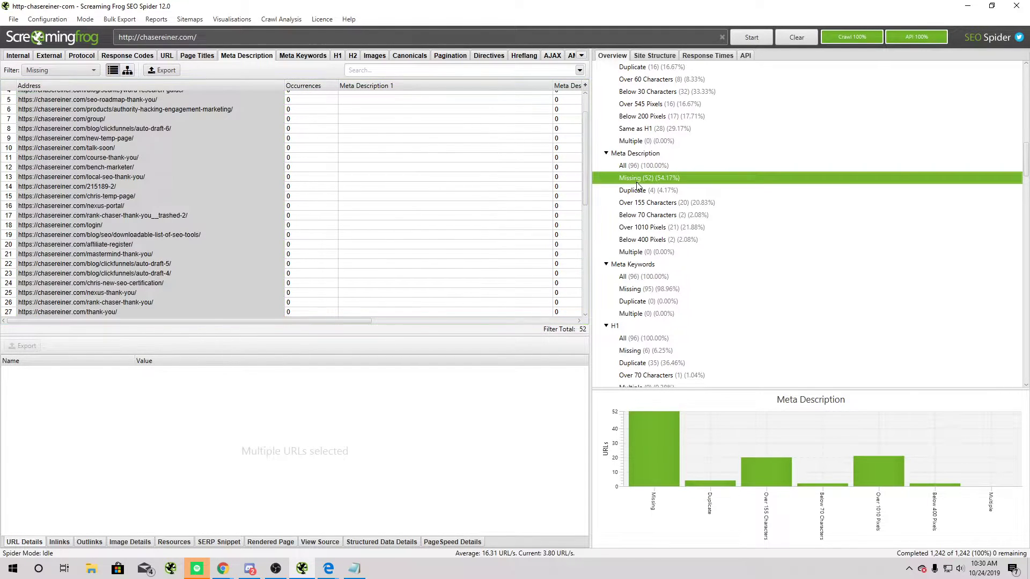
{"action": "scroll", "coordinate": [239, 236], "scroll_direction": "down", "scroll_amount": 8}
{"action": "left_click_drag", "start_coordinate": [268, 96], "coordinate": [316, 278]}
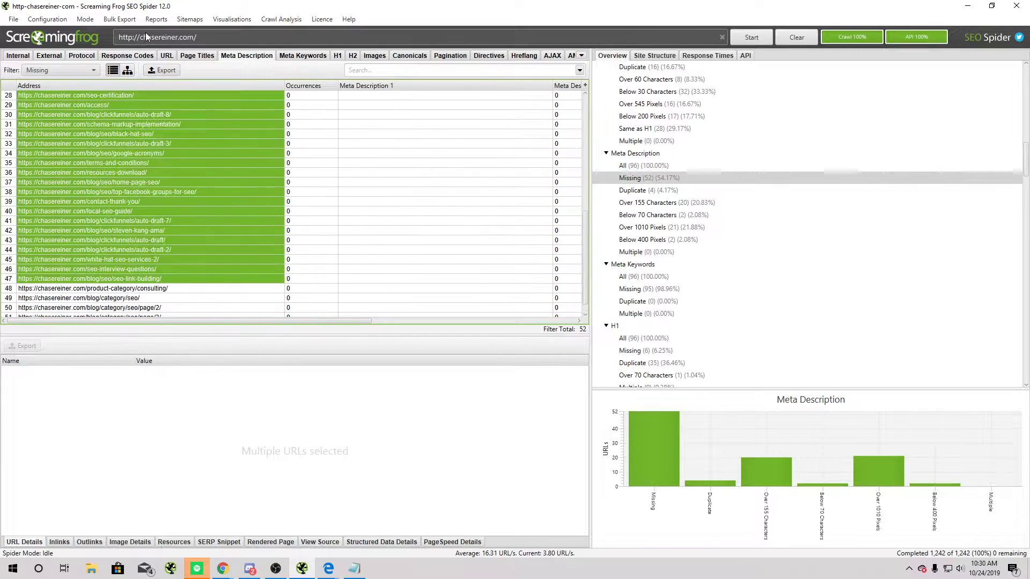
Review the Canonicals filters, including All, Contains Canonical, Self Referencing, Canonicalised and Non-Indexable Canonical
{"action": "scroll", "coordinate": [663, 252], "scroll_direction": "down", "scroll_amount": 6}
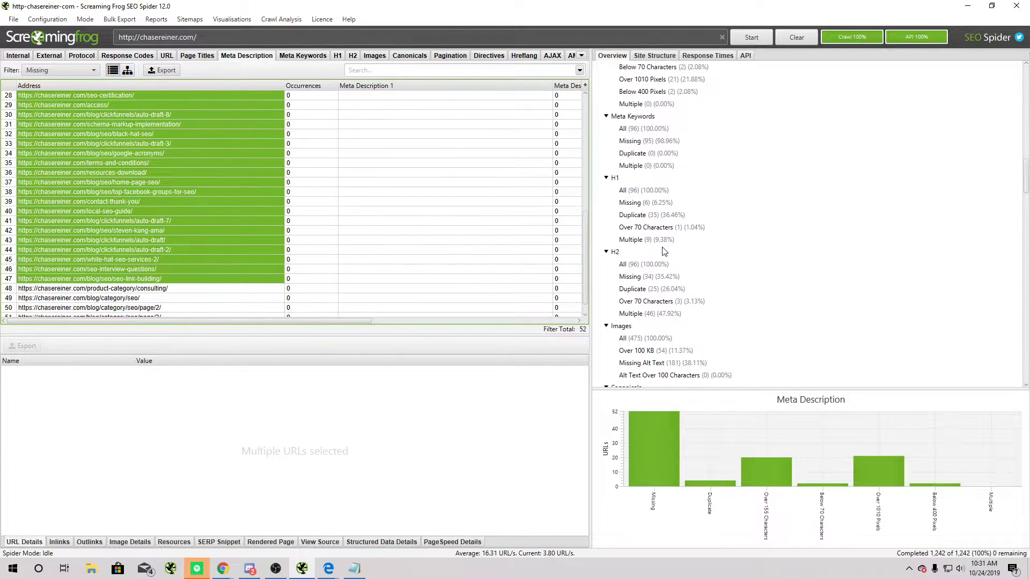
{"action": "scroll", "coordinate": [661, 250], "scroll_direction": "down", "scroll_amount": 6}
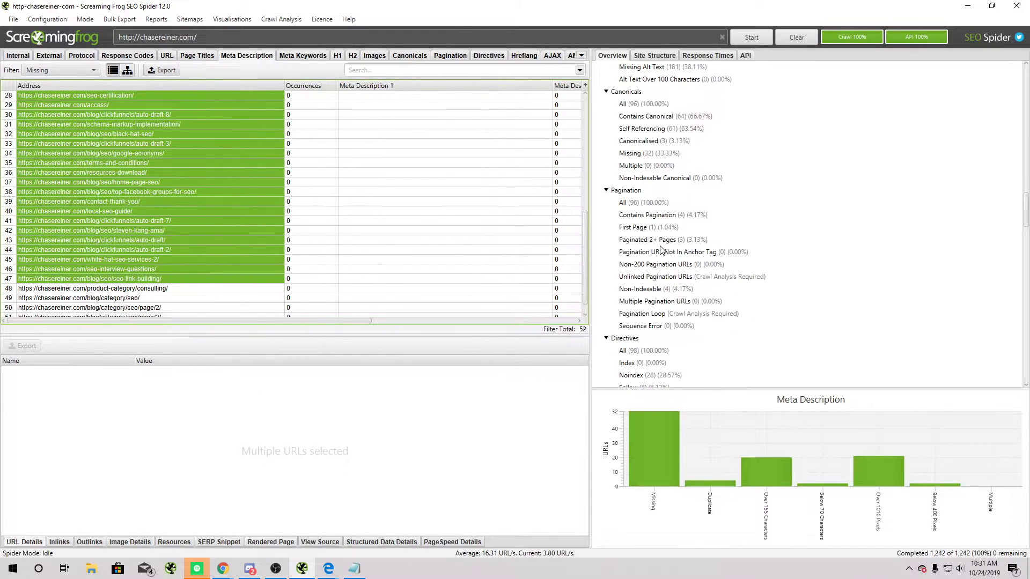
{"action": "left_click", "coordinate": [635, 105]}
{"action": "left_click", "coordinate": [663, 117]}
{"action": "left_click", "coordinate": [661, 141]}
{"action": "left_click", "coordinate": [675, 130]}
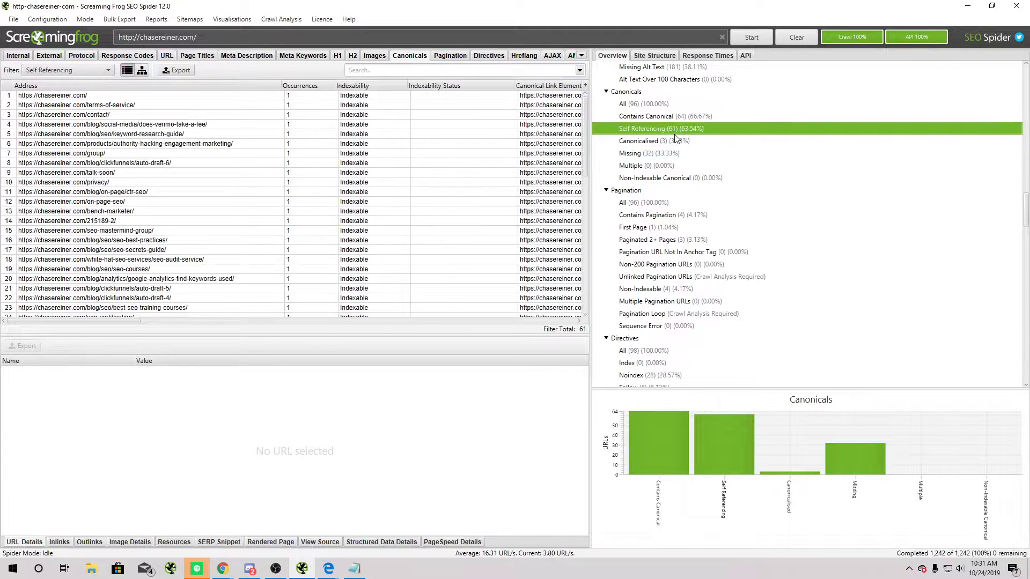
{"action": "left_click", "coordinate": [674, 139]}
{"action": "left_click_drag", "start_coordinate": [191, 117], "coordinate": [290, 75]}
{"action": "left_click", "coordinate": [665, 178]}
List the Contains hreflang URLs and look over the remaining overview sections down to Analytics
{"action": "scroll", "coordinate": [681, 228], "scroll_direction": "down", "scroll_amount": 10}
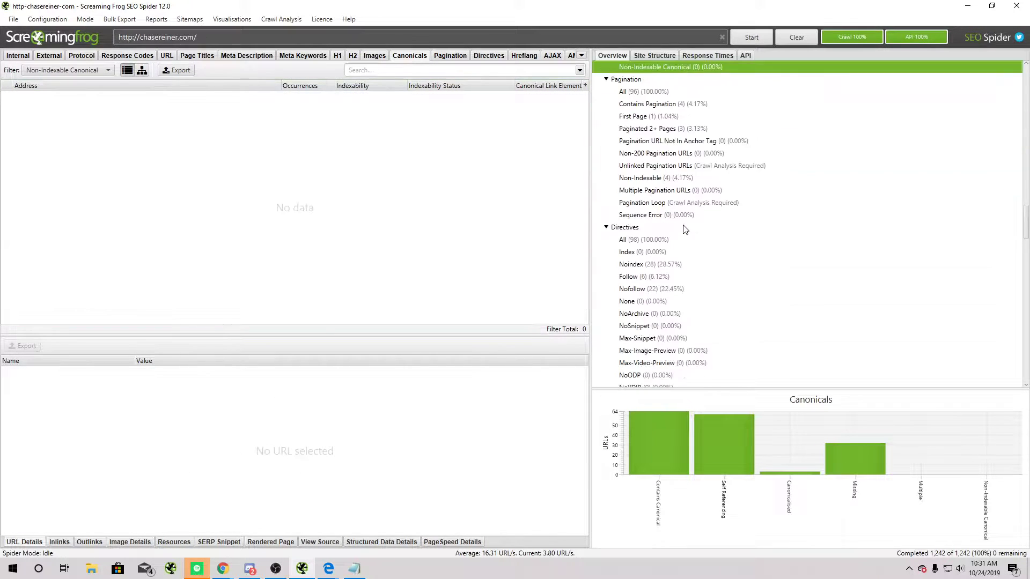
{"action": "left_click", "coordinate": [647, 215]}
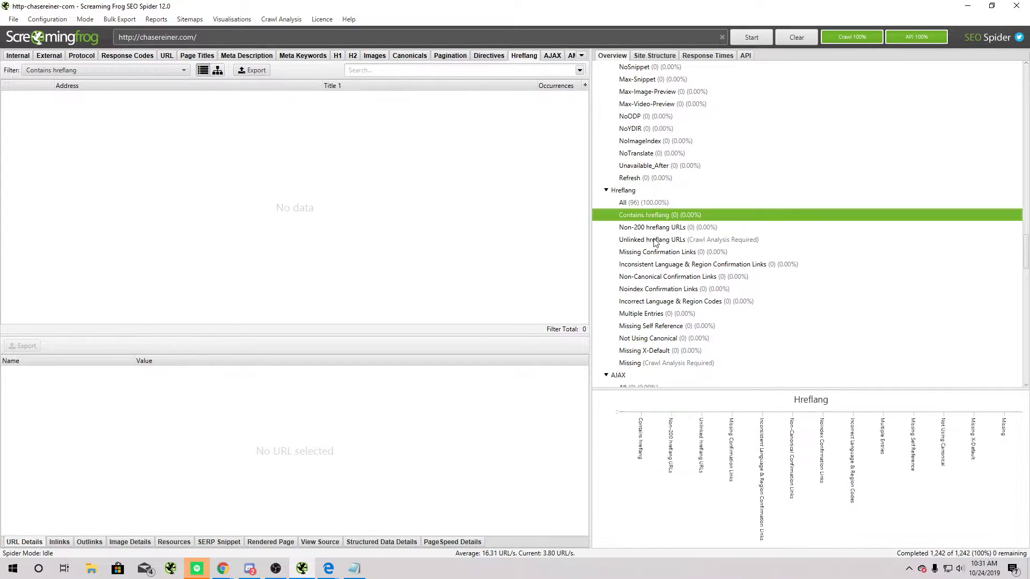
{"action": "scroll", "coordinate": [665, 258], "scroll_direction": "down", "scroll_amount": 20}
{"action": "scroll", "coordinate": [676, 274], "scroll_direction": "down", "scroll_amount": 8}
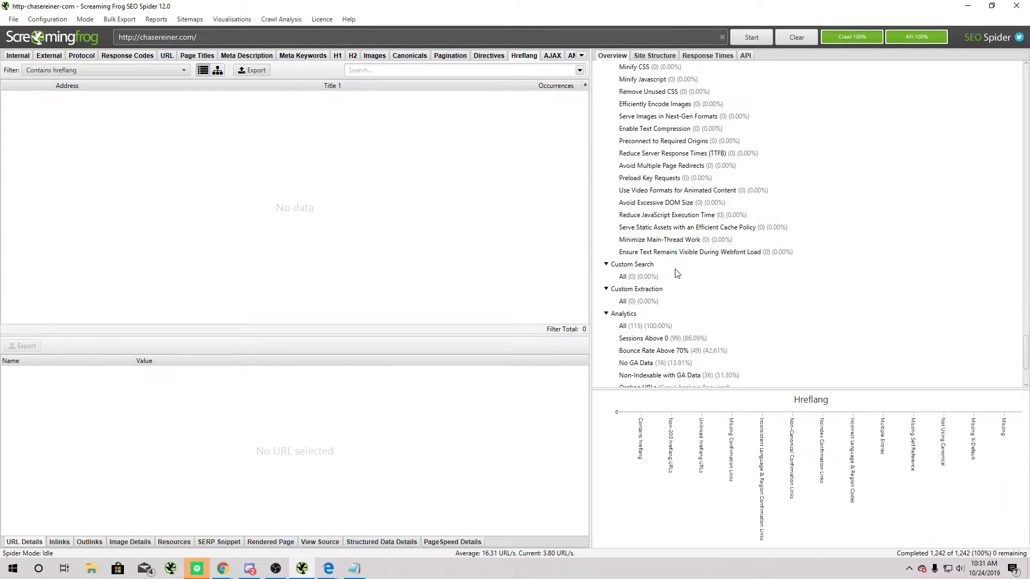
Check the PageSpeed filters, list all pages under PageSpeed, and open the full URL list
{"action": "scroll", "coordinate": [674, 272], "scroll_direction": "up", "scroll_amount": 4}
{"action": "left_click", "coordinate": [674, 197]}
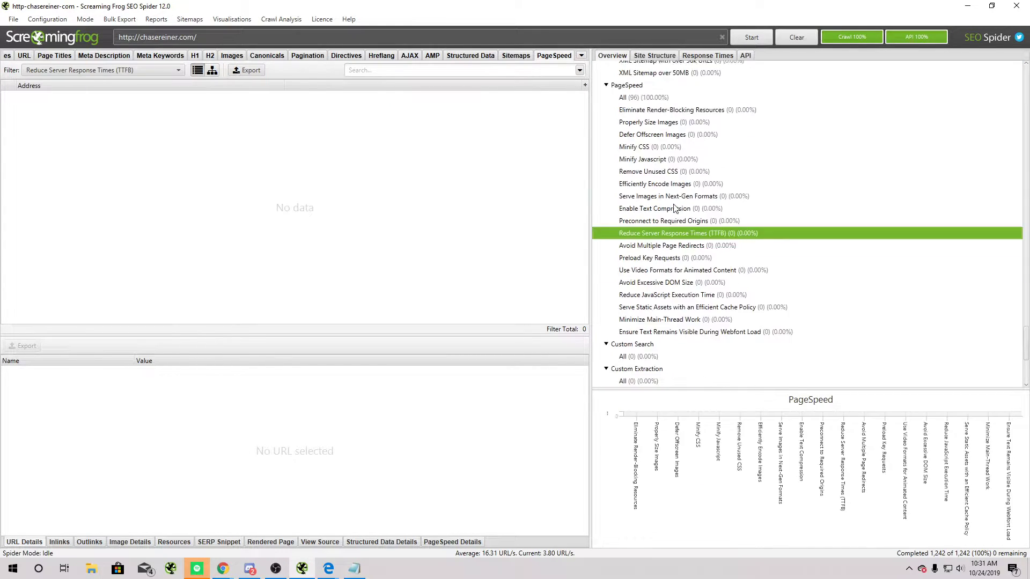
{"action": "scroll", "coordinate": [675, 198], "scroll_direction": "up", "scroll_amount": 2}
{"action": "left_click", "coordinate": [675, 121]}
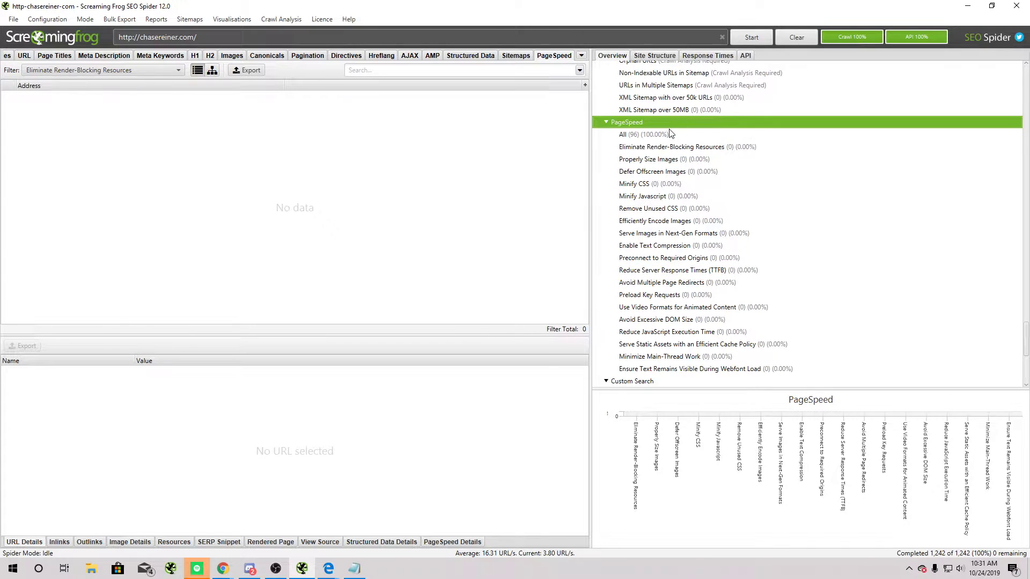
{"action": "left_click", "coordinate": [644, 135]}
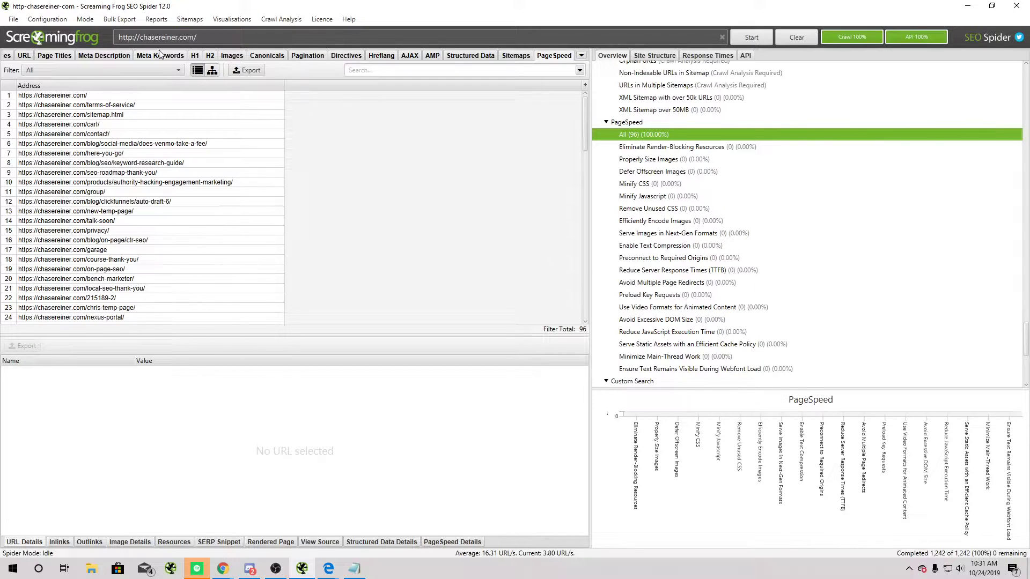
{"action": "left_click", "coordinate": [51, 55]}
{"action": "left_click", "coordinate": [27, 56]}
Switch to the Free-SEO-Audit-Template spreadsheet and review the Phase 2 queries, metrics and addresses, ending on the chasereiner.com homepage address
{"action": "key", "text": "alt+Tab"}
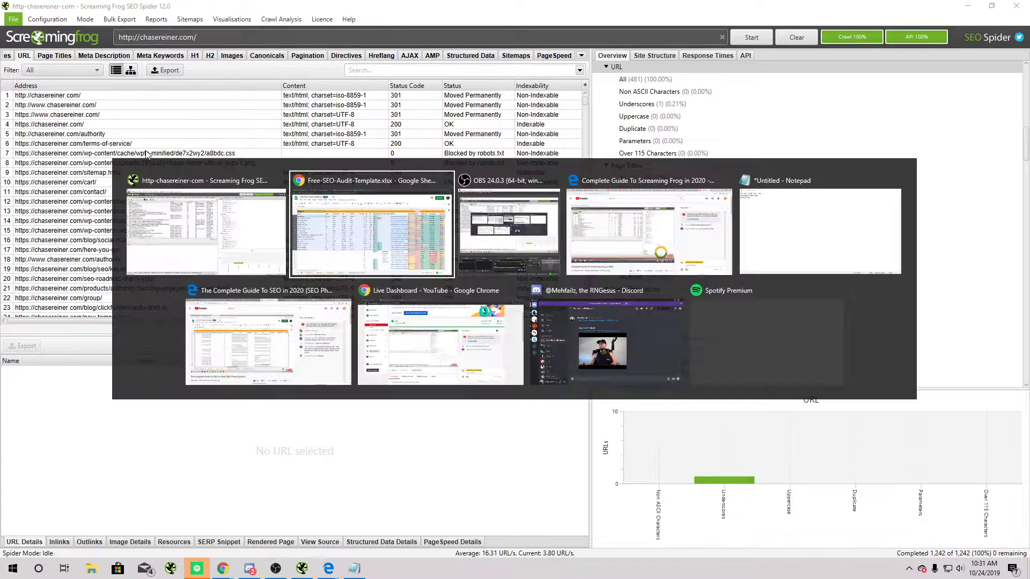
{"action": "left_click", "coordinate": [463, 178]}
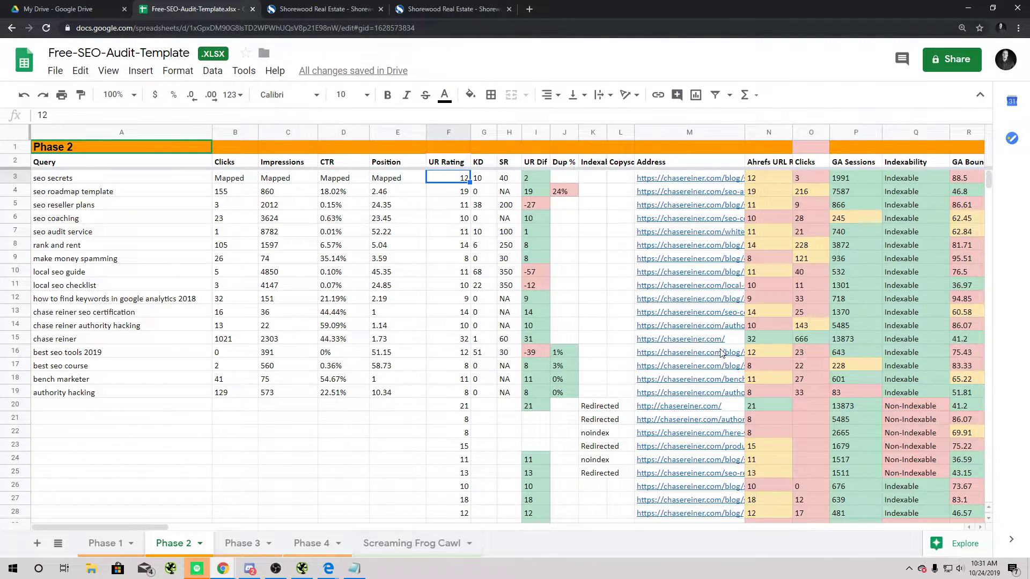
{"action": "left_click_drag", "start_coordinate": [721, 352], "coordinate": [80, 179]}
{"action": "left_click", "coordinate": [190, 245]}
{"action": "left_click_drag", "start_coordinate": [267, 366], "coordinate": [343, 177]}
{"action": "left_click", "coordinate": [564, 272]}
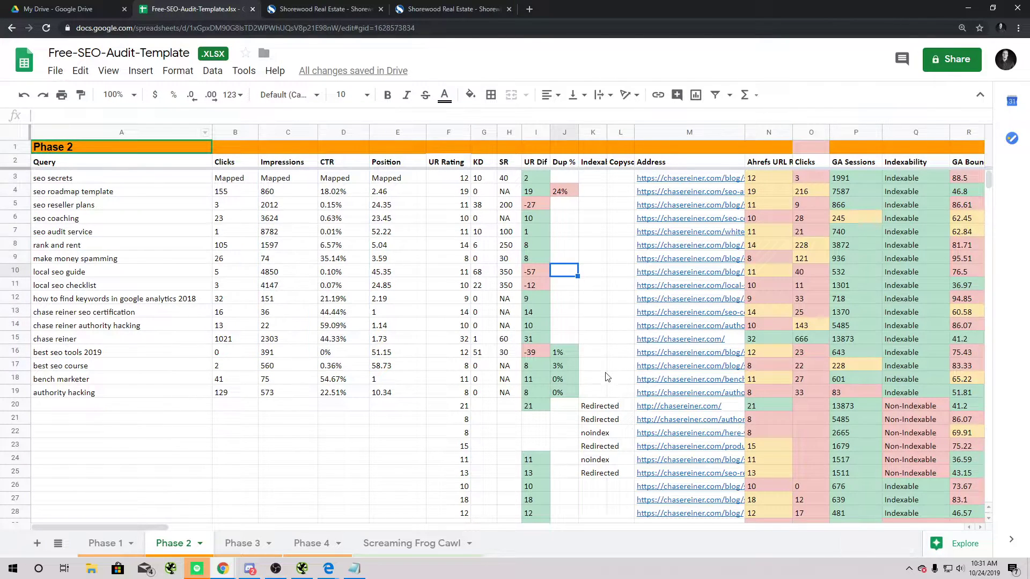
{"action": "left_click_drag", "start_coordinate": [188, 366], "coordinate": [536, 180]}
{"action": "left_click", "coordinate": [681, 338]}
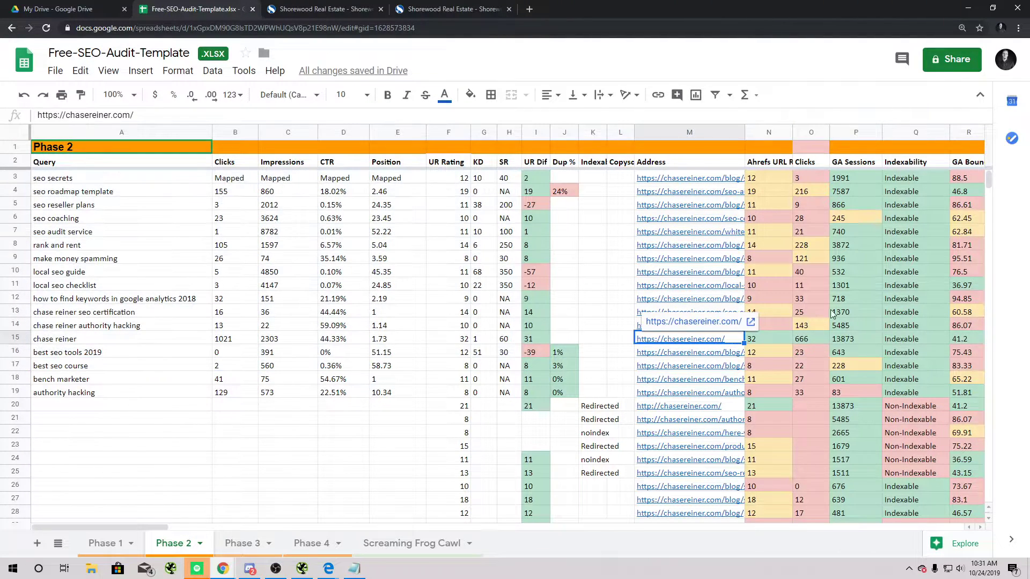
Examine the seo secrets and seo roadmap template rows on the Phase 2 sheet, highlighting each whole row
{"action": "left_click_drag", "start_coordinate": [161, 529], "coordinate": [6, 504]}
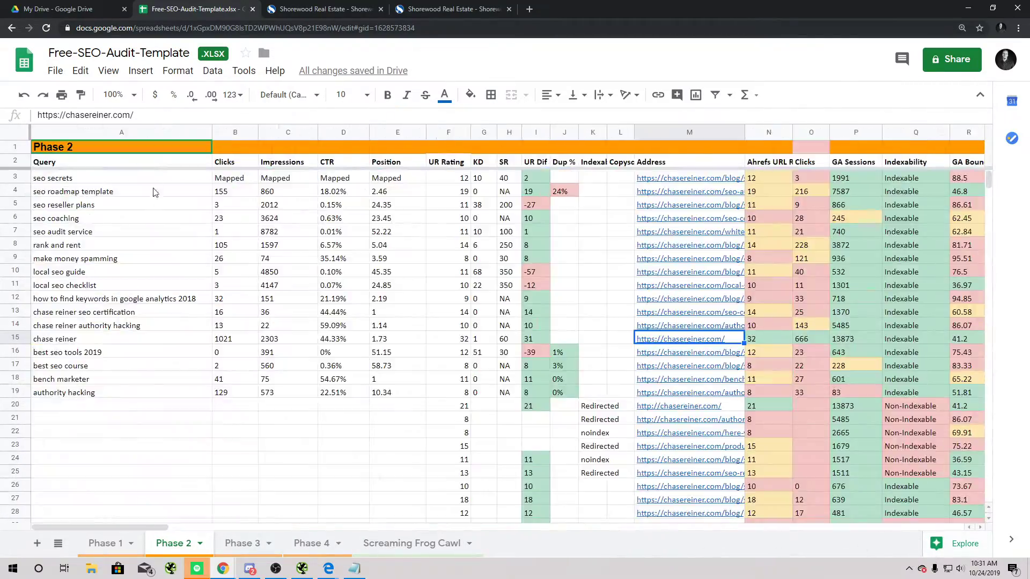
{"action": "left_click", "coordinate": [138, 178]}
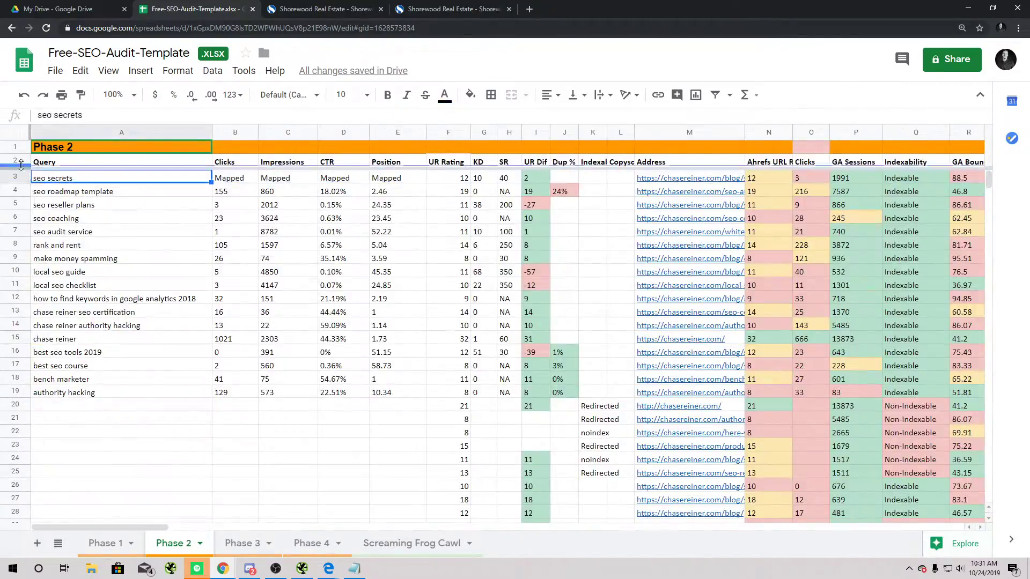
{"action": "left_click", "coordinate": [17, 173]}
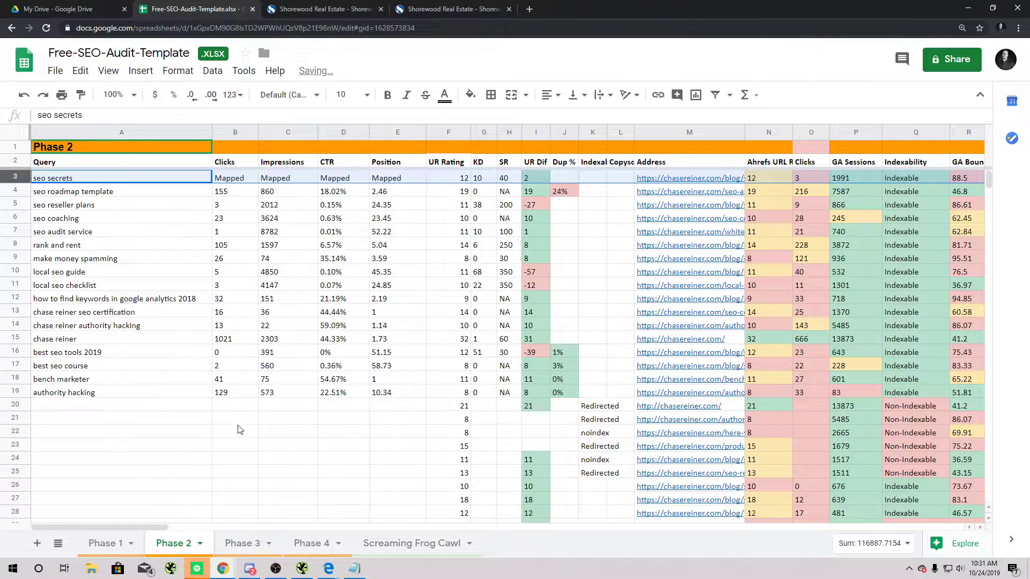
{"action": "left_click", "coordinate": [38, 196]}
{"action": "left_click", "coordinate": [16, 190]}
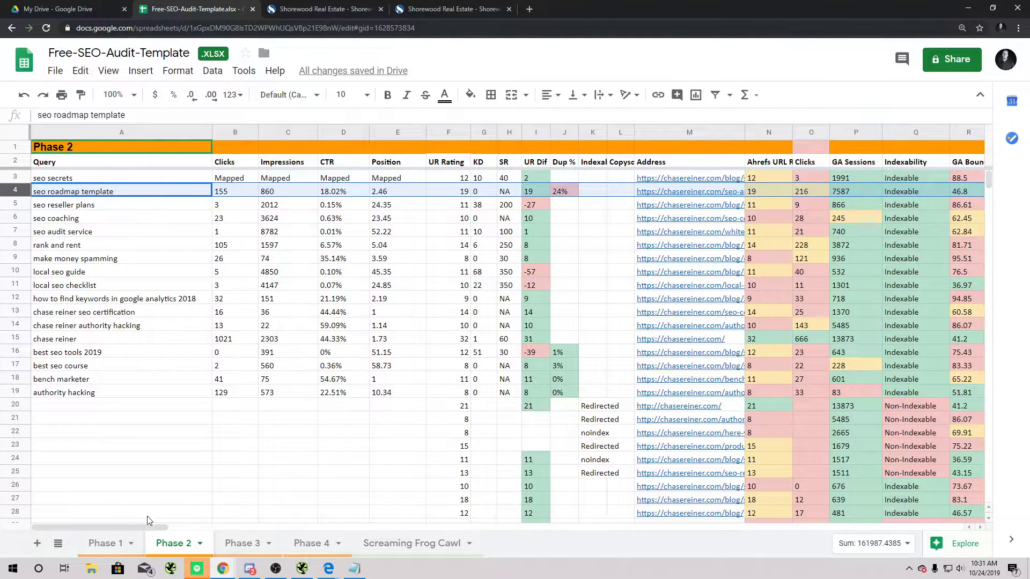
Review the KD, SR, UR Dif and Dup % cells for the seo roadmap template query
{"action": "left_click_drag", "start_coordinate": [145, 526], "coordinate": [175, 527]}
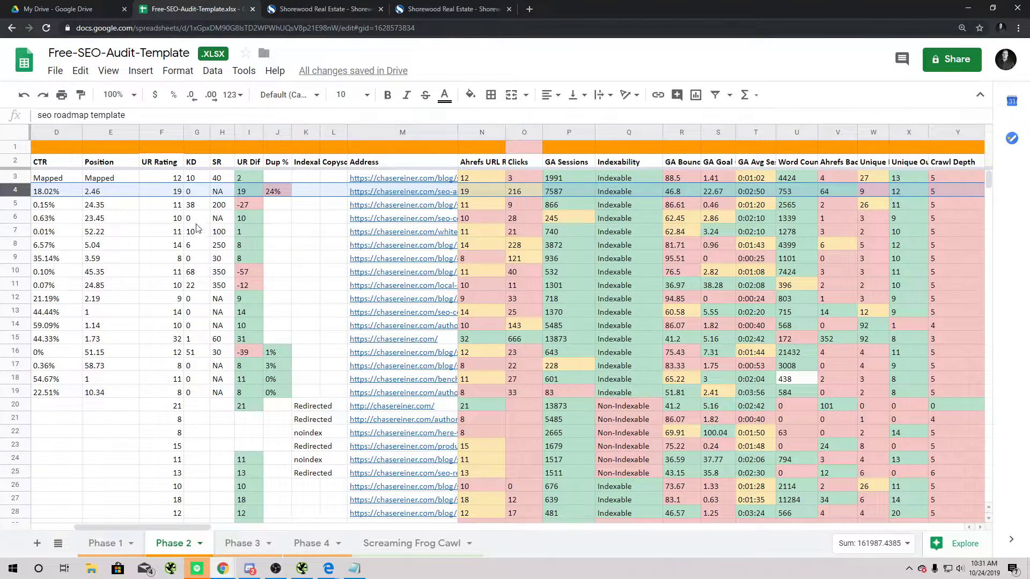
{"action": "left_click", "coordinate": [188, 193]}
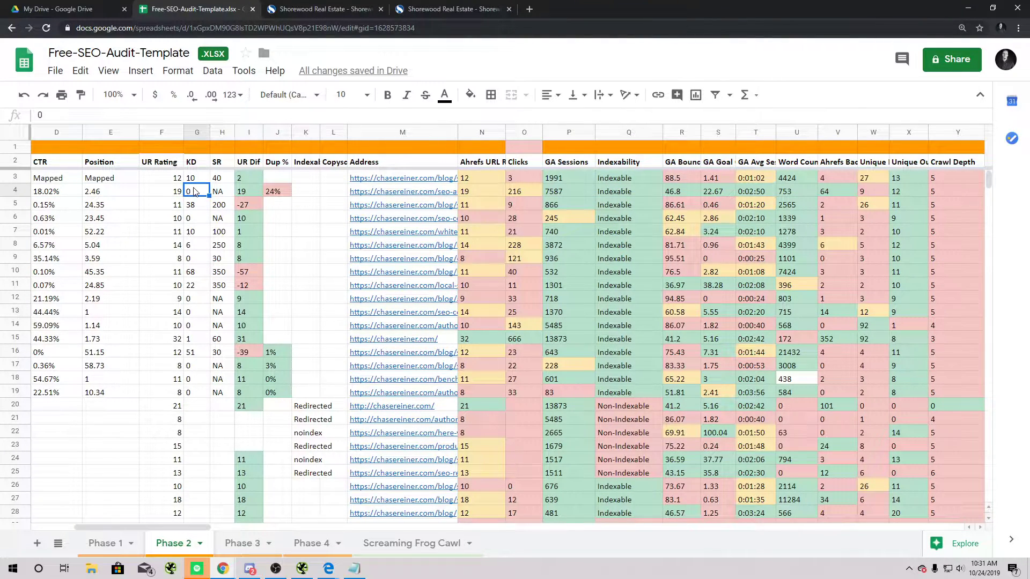
{"action": "left_click", "coordinate": [220, 194]}
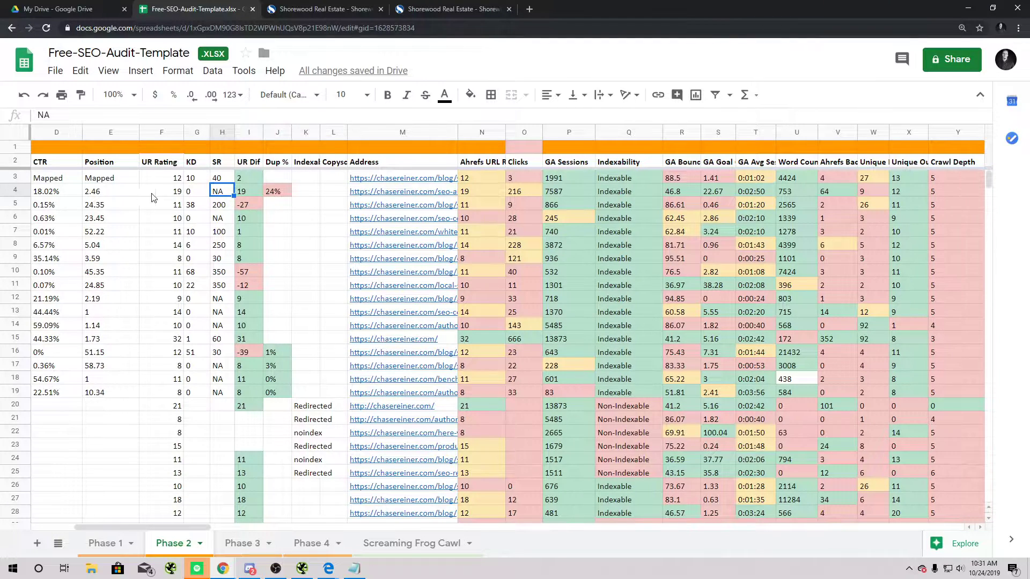
{"action": "left_click", "coordinate": [248, 196]}
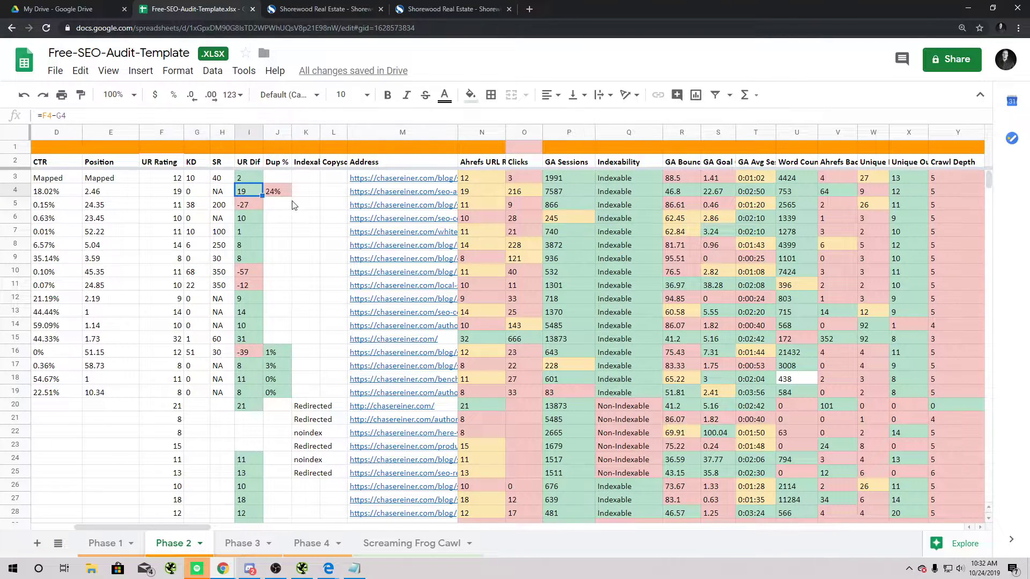
{"action": "left_click", "coordinate": [277, 194]}
{"action": "left_click", "coordinate": [252, 193]}
{"action": "left_click", "coordinate": [274, 198]}
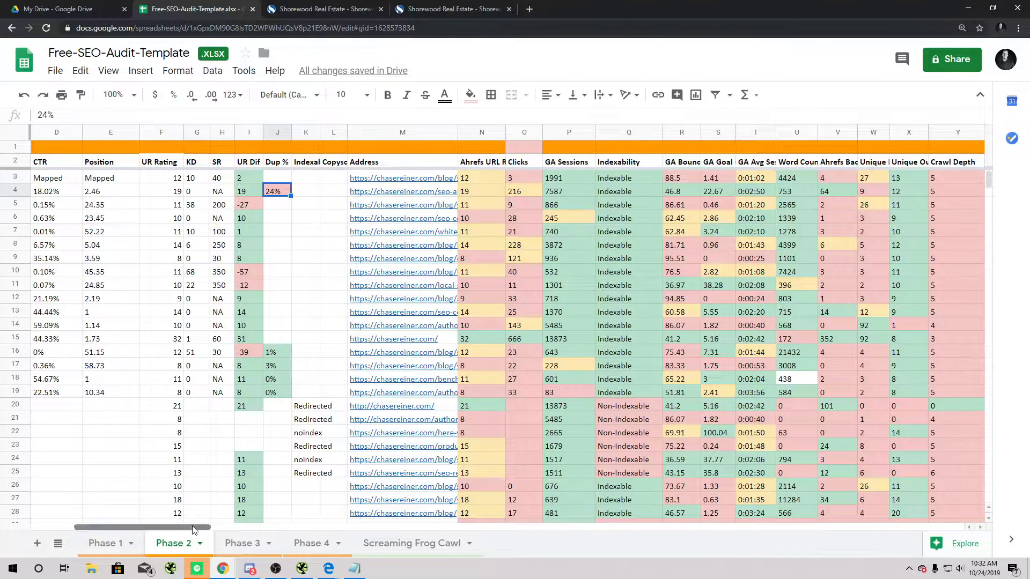
Check the indexability and Copyscape cells in the seo roadmap template row
{"action": "left_click_drag", "start_coordinate": [195, 530], "coordinate": [203, 531]}
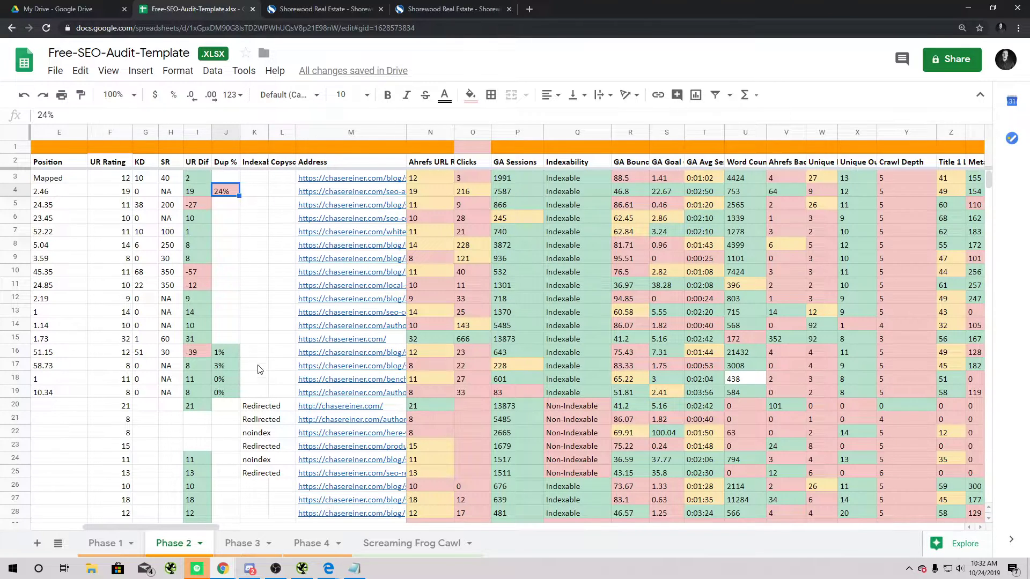
{"action": "key", "text": "Right"}
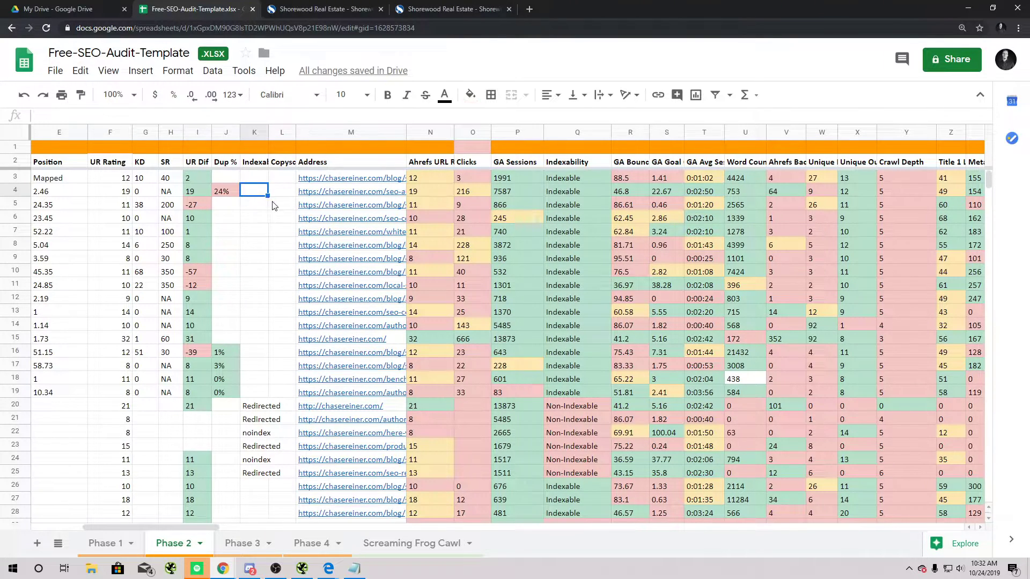
{"action": "left_click", "coordinate": [290, 193]}
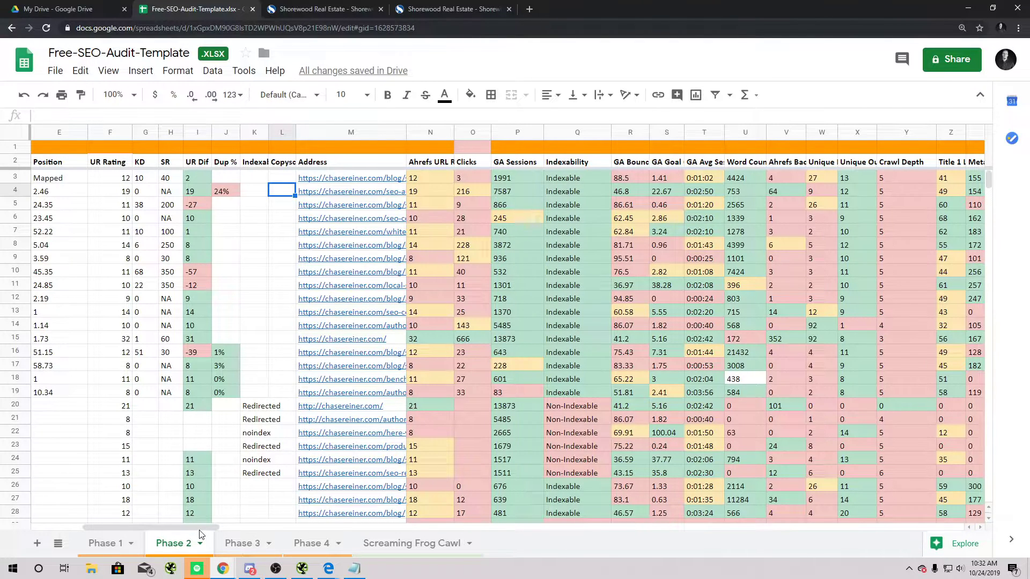
Examine the Clicks and GA Sessions cells in row 5, plus the GA bounce and goal cells in row 4
{"action": "left_click_drag", "start_coordinate": [205, 527], "coordinate": [245, 526]}
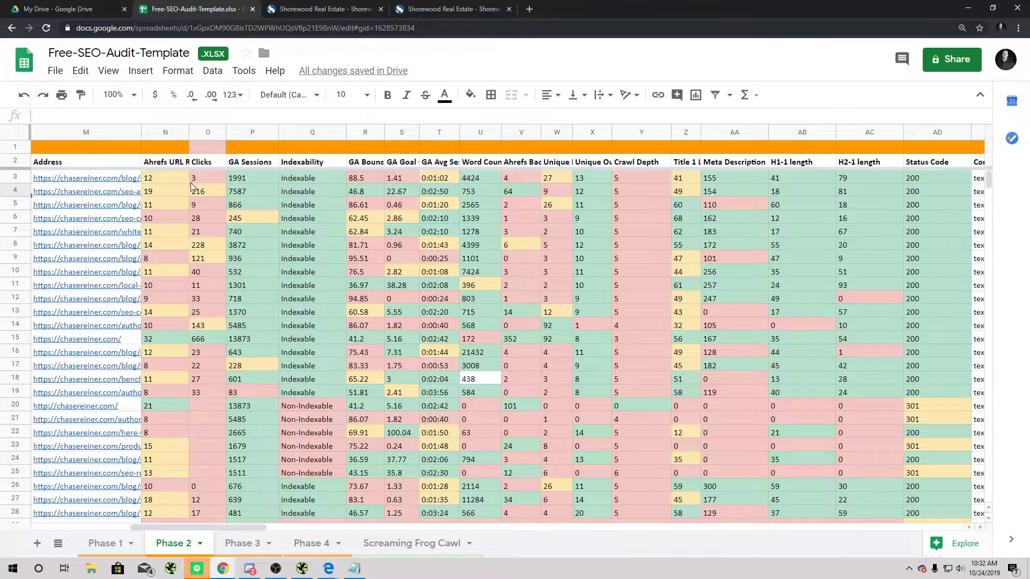
{"action": "left_click", "coordinate": [195, 202]}
{"action": "left_click", "coordinate": [254, 202]}
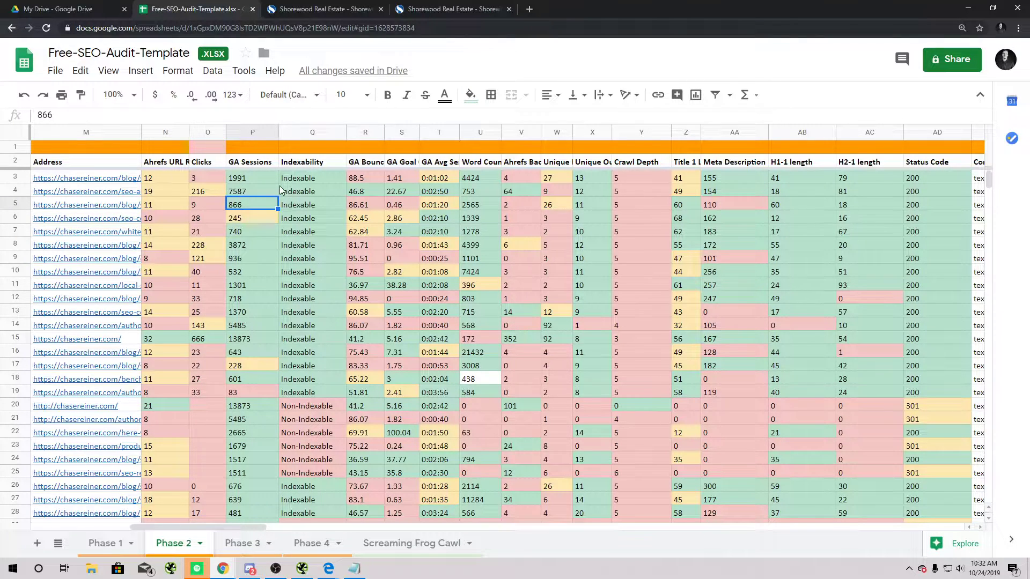
{"action": "left_click", "coordinate": [354, 191]}
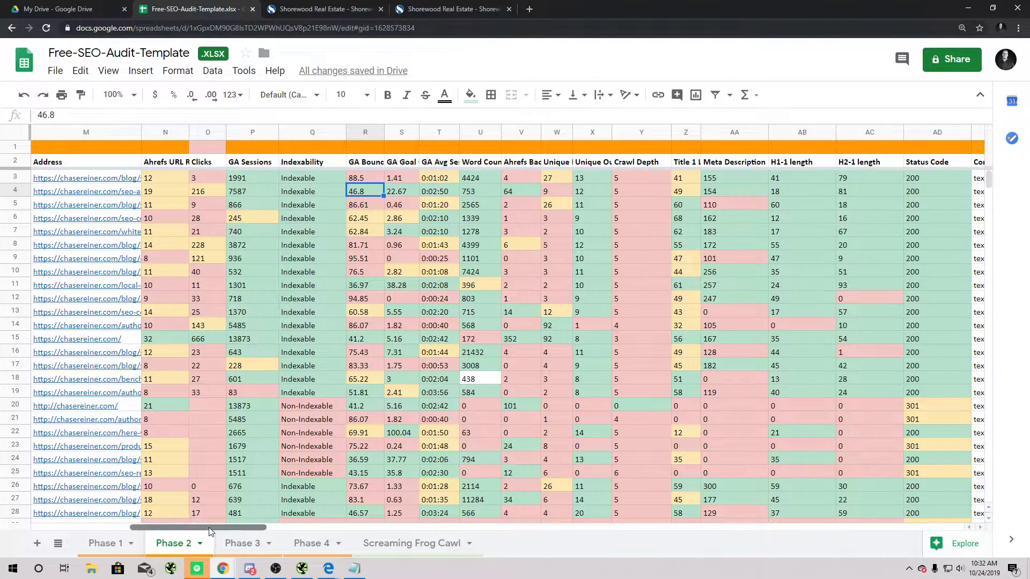
{"action": "left_click_drag", "start_coordinate": [208, 527], "coordinate": [221, 527]}
{"action": "left_click", "coordinate": [259, 194]}
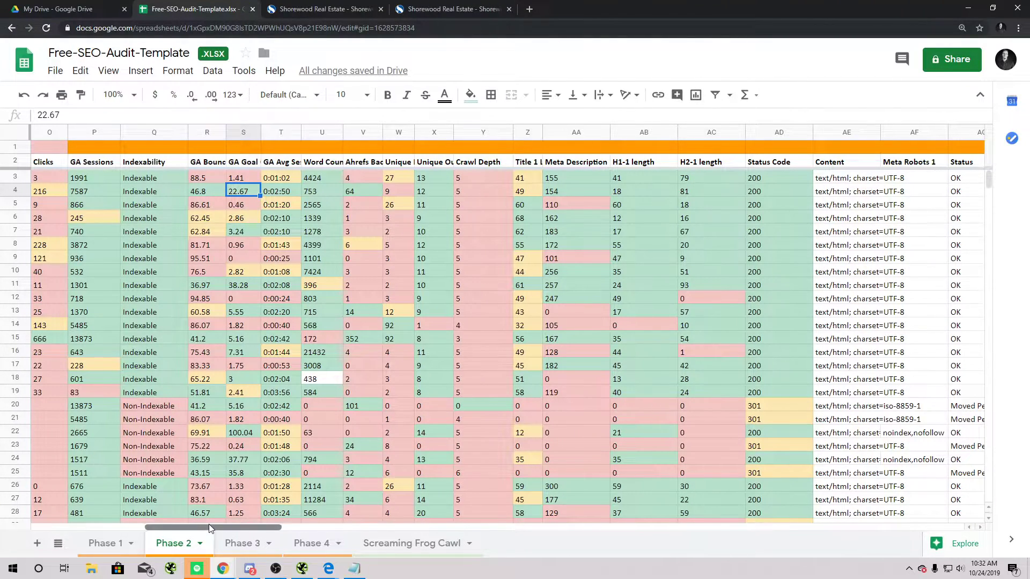
Review the average session, word count and Ahrefs backlink figures in row 4, comparing word counts down to row 8
{"action": "left_click_drag", "start_coordinate": [208, 524], "coordinate": [281, 527]}
{"action": "key", "text": "Right"}
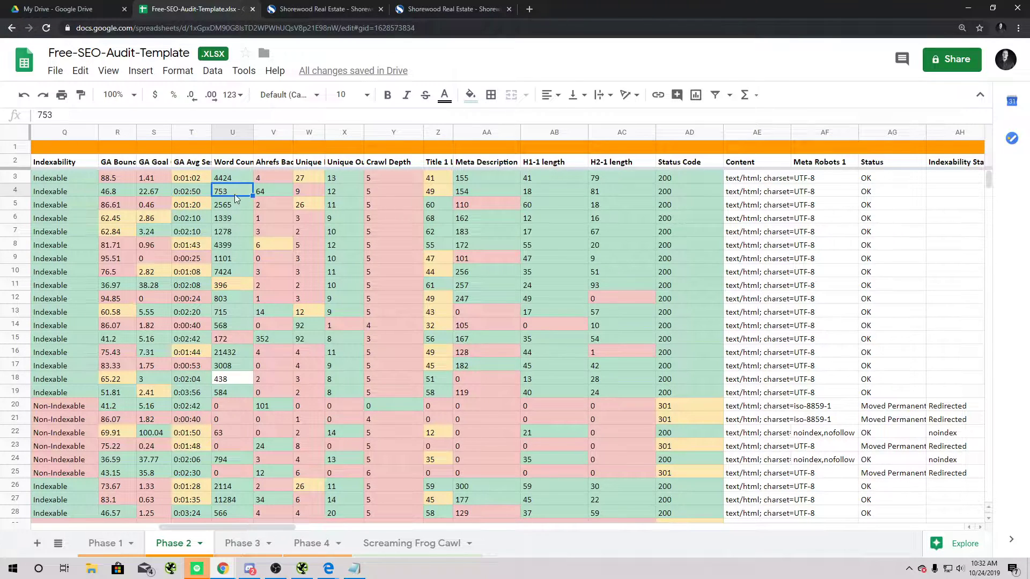
{"action": "left_click", "coordinate": [232, 194]}
{"action": "key", "text": "Down"}
{"action": "key", "text": "Down"}
{"action": "key", "text": "Down"}
{"action": "key", "text": "Down"}
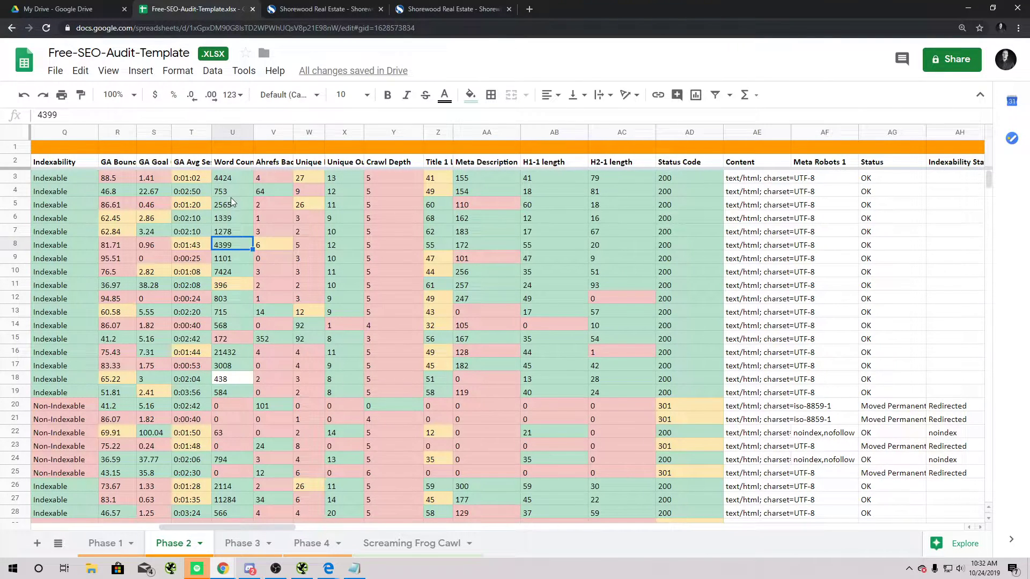
{"action": "double_click", "coordinate": [231, 196]}
{"action": "left_click", "coordinate": [267, 197]}
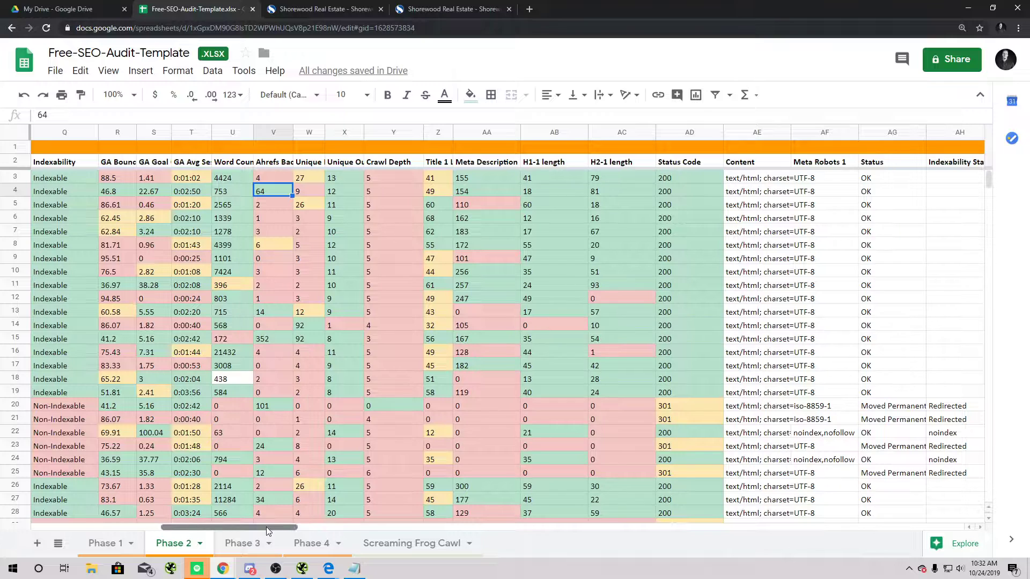
Check the Unique Inlinks header and the row 4 cells for unique inlinks, unique outlinks and crawl depth
{"action": "left_click_drag", "start_coordinate": [266, 526], "coordinate": [271, 526]}
{"action": "triple_click", "coordinate": [245, 163]}
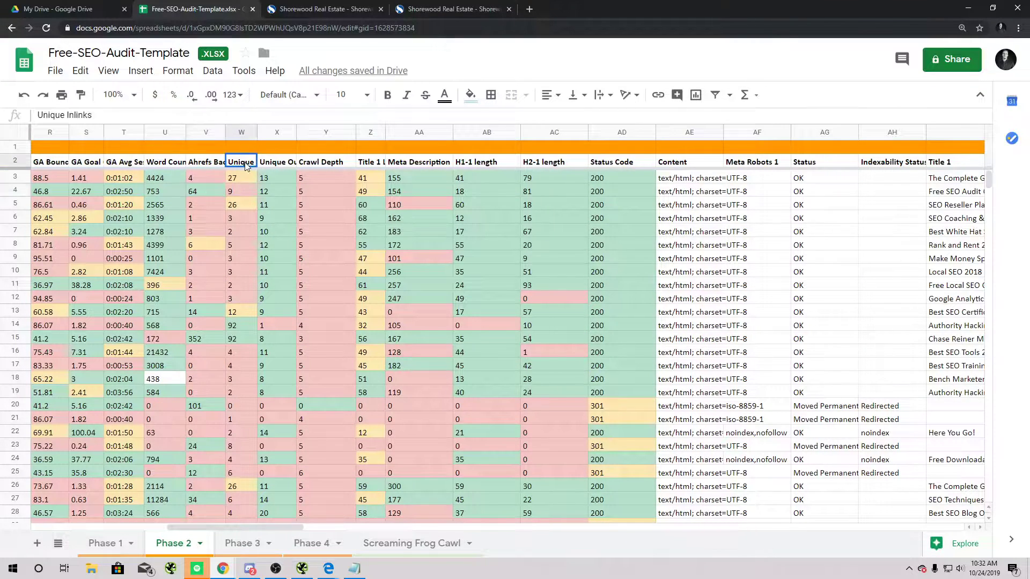
{"action": "left_click", "coordinate": [256, 196]}
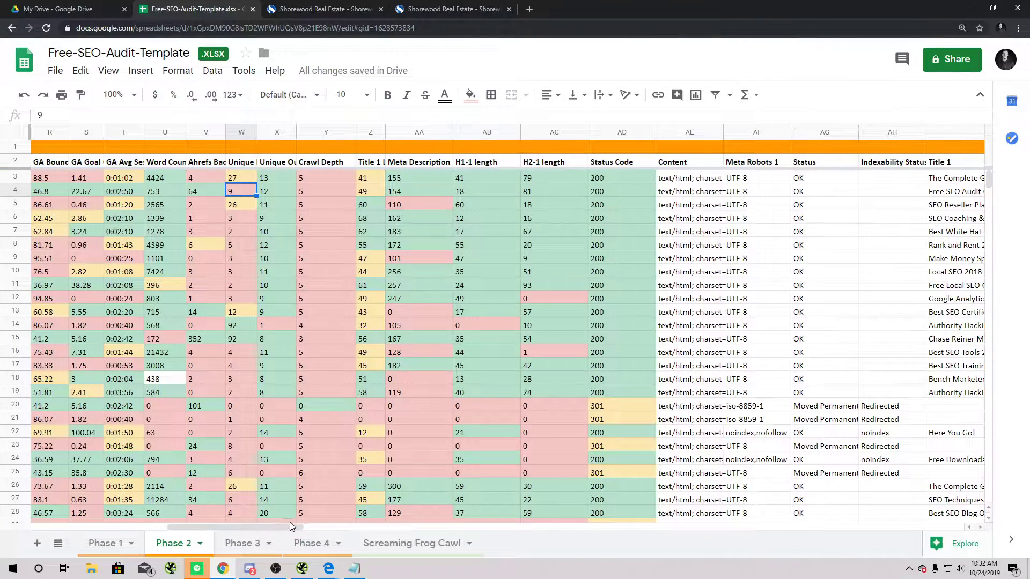
{"action": "left_click_drag", "start_coordinate": [290, 522], "coordinate": [295, 524]}
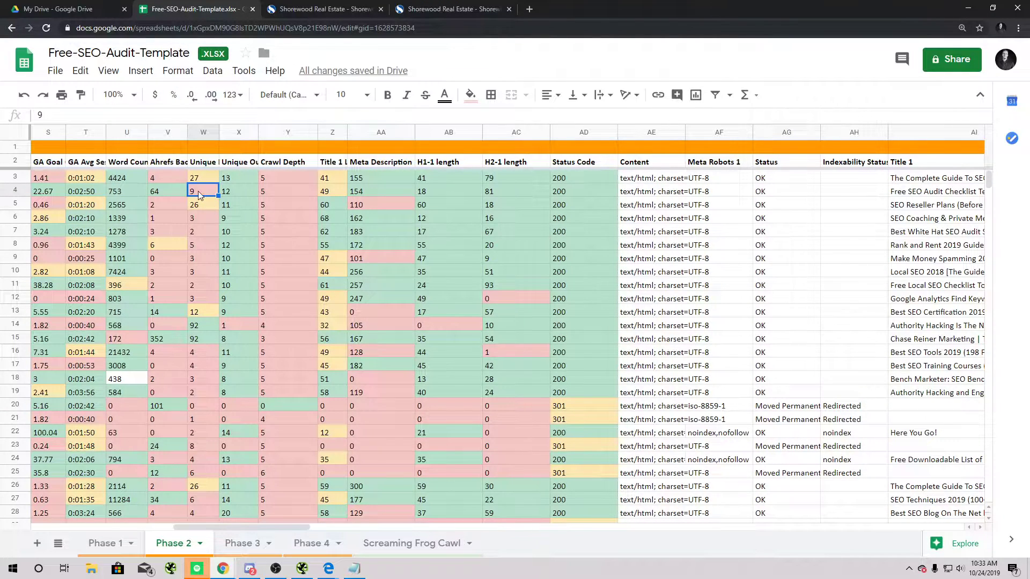
{"action": "key", "text": "Right"}
{"action": "key", "text": "Right"}
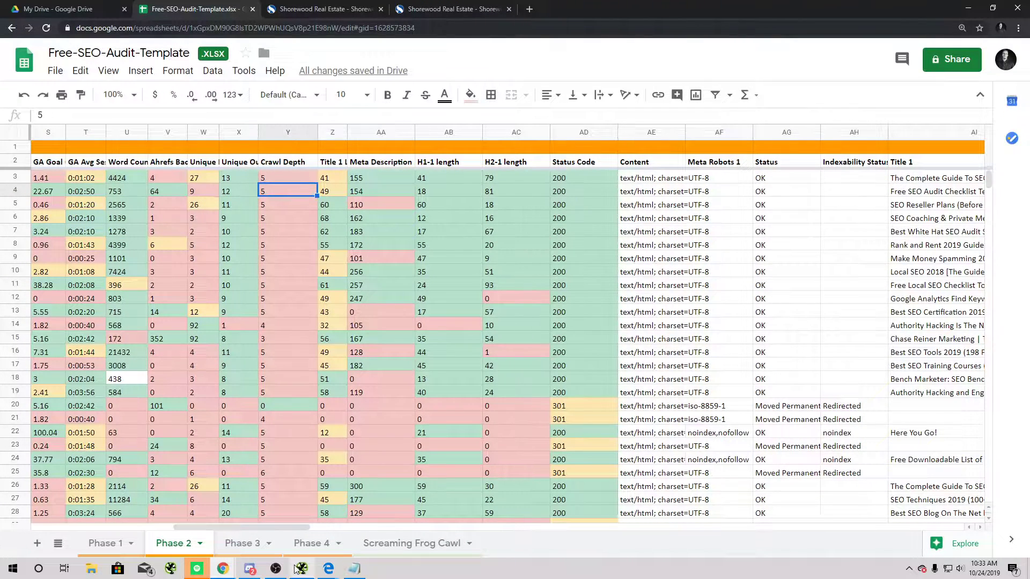
Examine the title length in row 4 and the meta description length in row 5
{"action": "left_click_drag", "start_coordinate": [295, 527], "coordinate": [310, 531]}
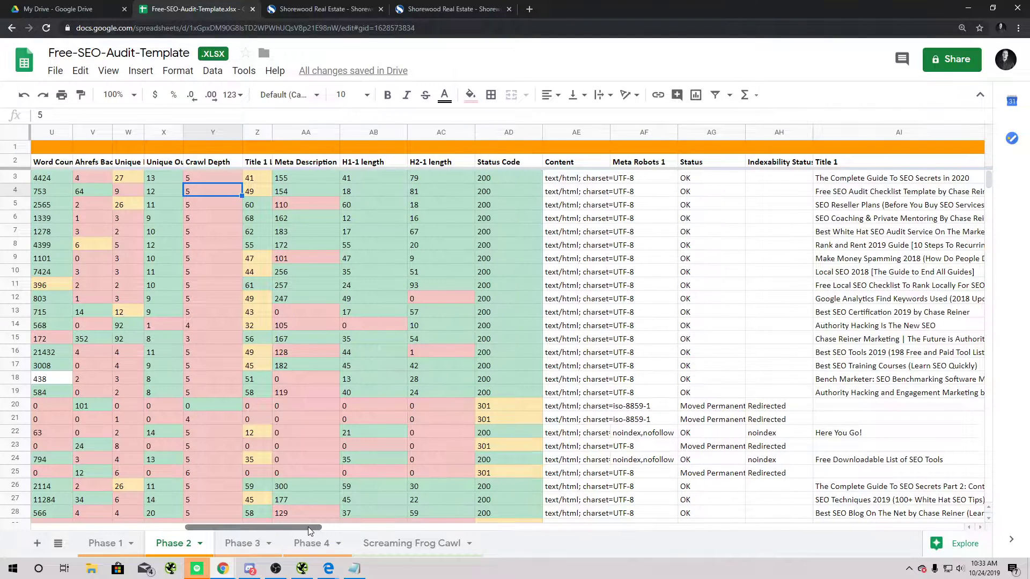
{"action": "left_click_drag", "start_coordinate": [297, 526], "coordinate": [306, 526]}
{"action": "key", "text": "Right"}
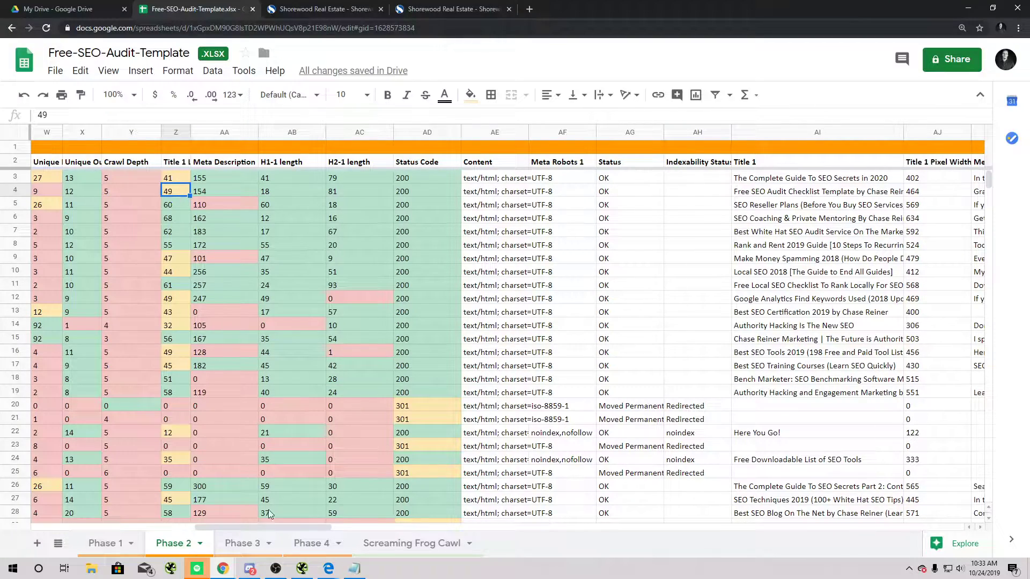
{"action": "key", "text": "ctrl+Home"}
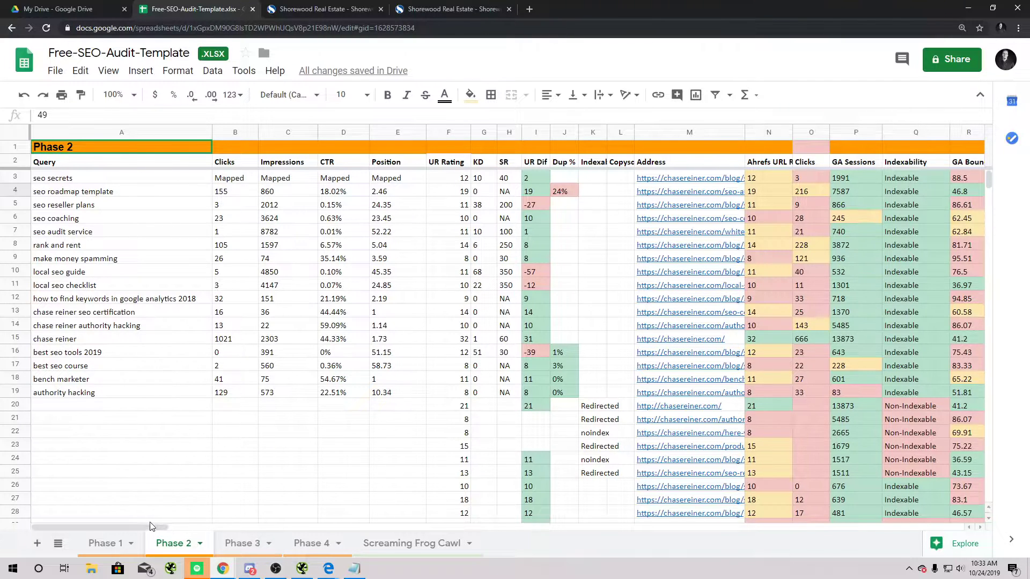
{"action": "left_click_drag", "start_coordinate": [166, 526], "coordinate": [304, 510]}
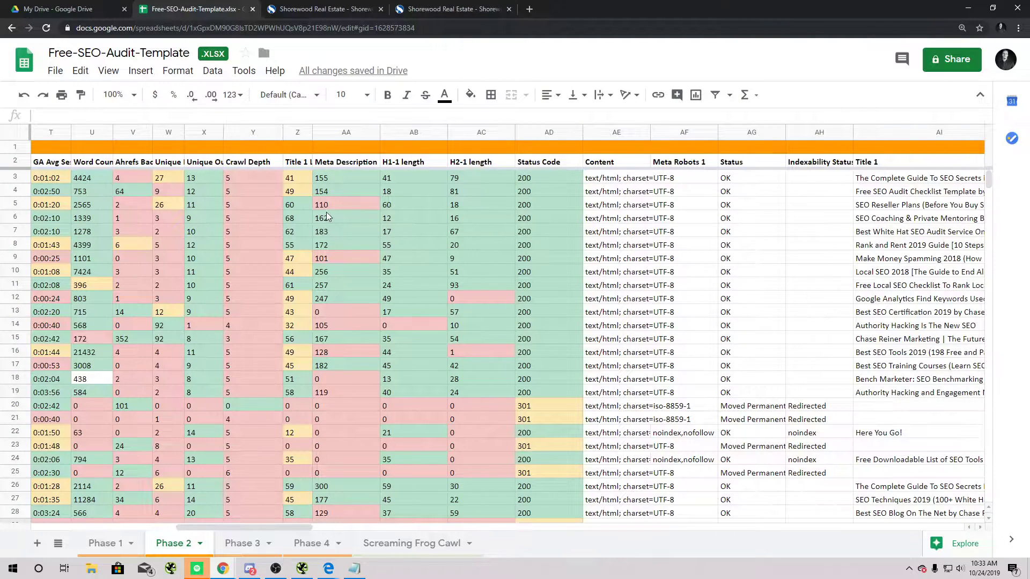
{"action": "left_click", "coordinate": [347, 209]}
Highlight the mapped query rows from seo secrets in row 3 through authority hacking in row 19
{"action": "left_click_drag", "start_coordinate": [286, 526], "coordinate": [15, 483]}
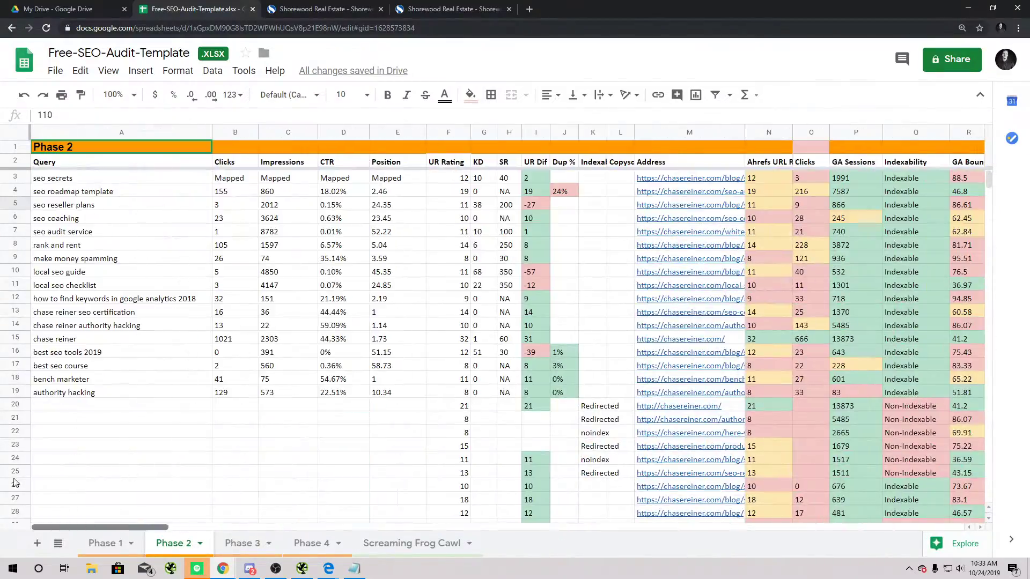
{"action": "left_click", "coordinate": [232, 421]}
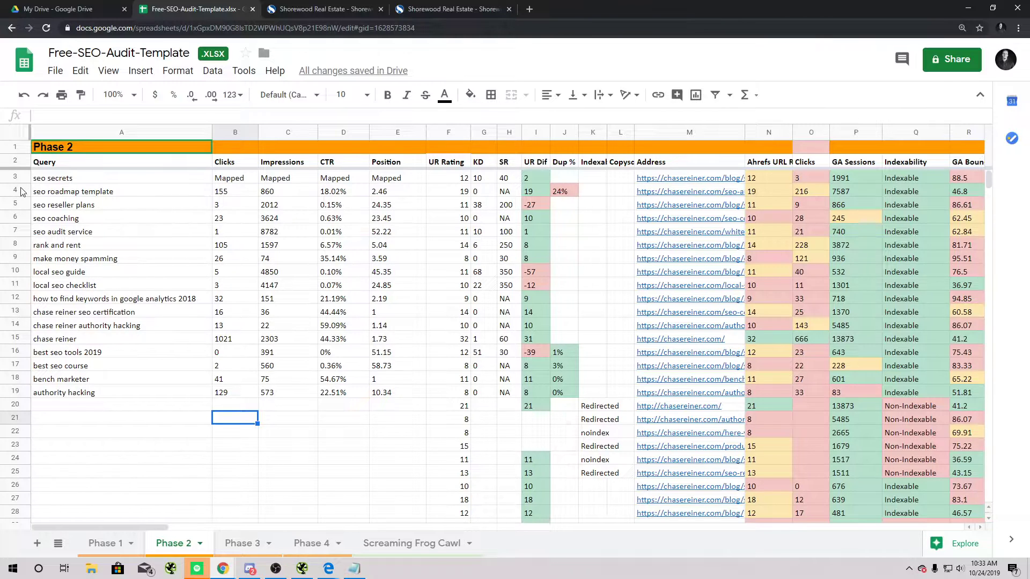
{"action": "left_click_drag", "start_coordinate": [15, 177], "coordinate": [26, 365]}
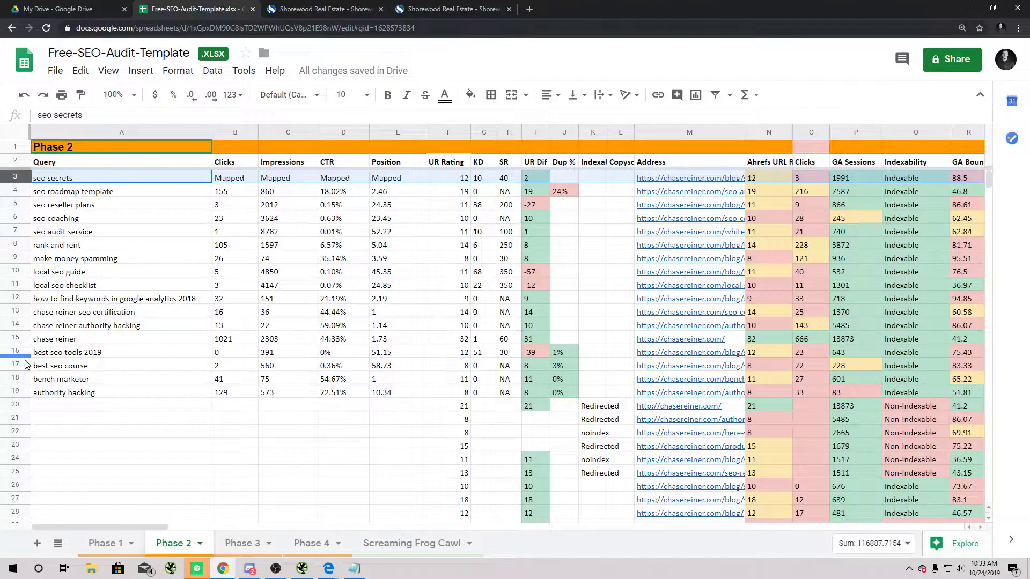
{"action": "left_click", "coordinate": [16, 391], "text": "shift"}
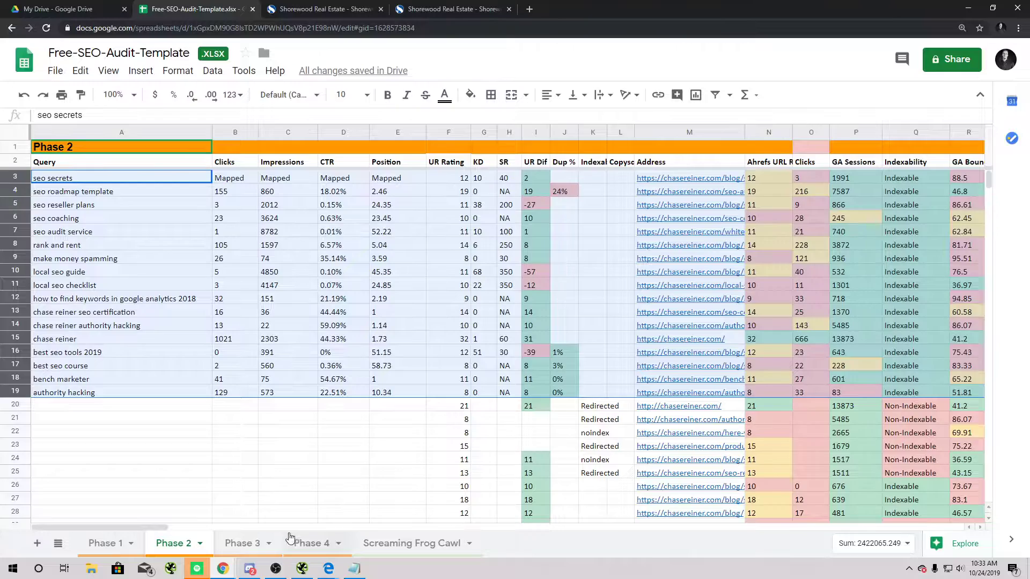
Look through the addresses below row 19 that have no mapped query on the Phase 2 sheet
{"action": "scroll", "coordinate": [590, 375], "scroll_direction": "down", "scroll_amount": 4}
{"action": "left_click", "coordinate": [684, 258]}
{"action": "scroll", "coordinate": [697, 376], "scroll_direction": "down", "scroll_amount": 7}
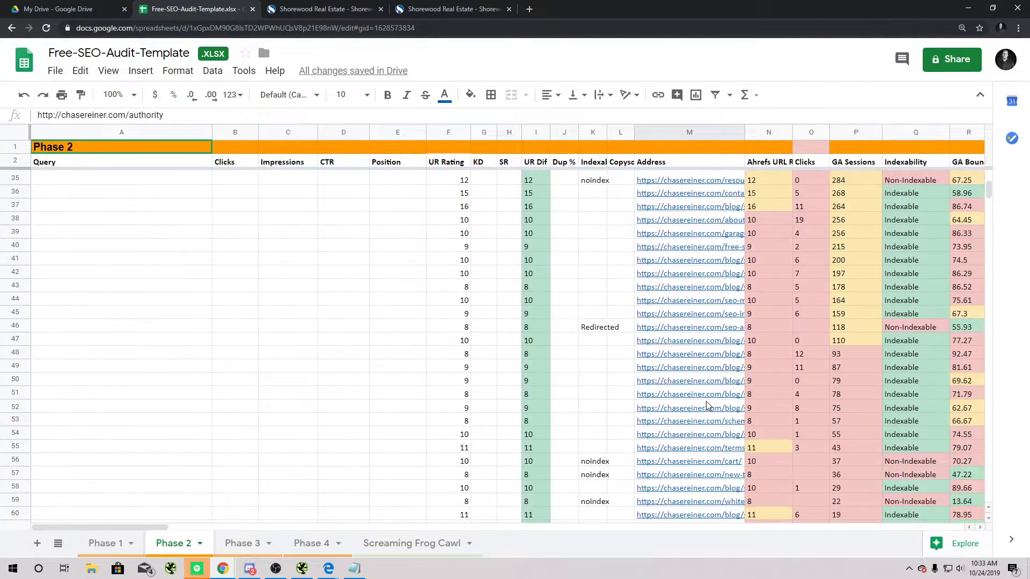
{"action": "scroll", "coordinate": [707, 406], "scroll_direction": "down", "scroll_amount": 6}
Look over the Phase 3 and Phase 4 sheets, ending on the Screaming Frog Cawl sheet
{"action": "left_click", "coordinate": [243, 543]}
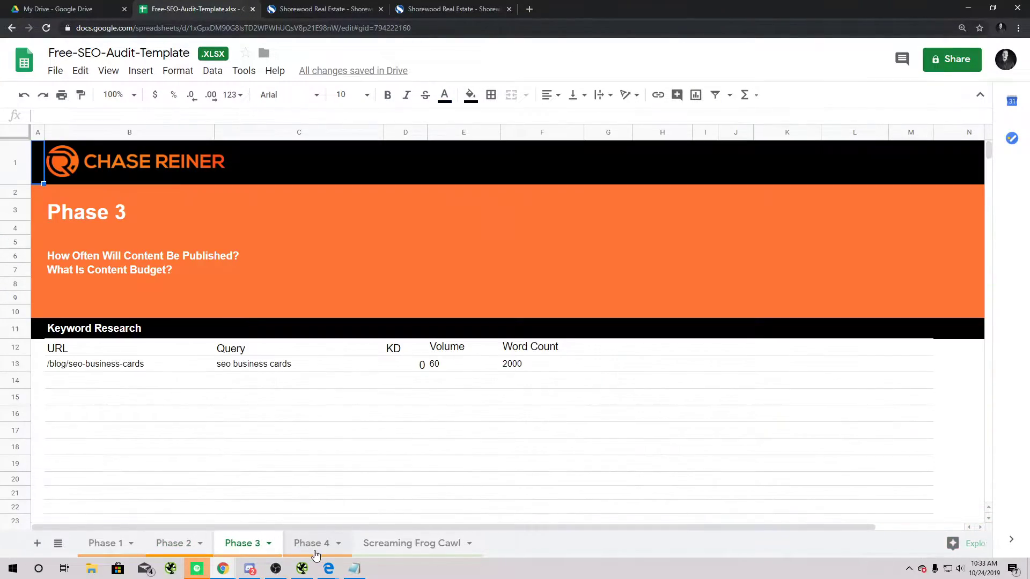
{"action": "left_click", "coordinate": [315, 554]}
{"action": "left_click", "coordinate": [402, 534]}
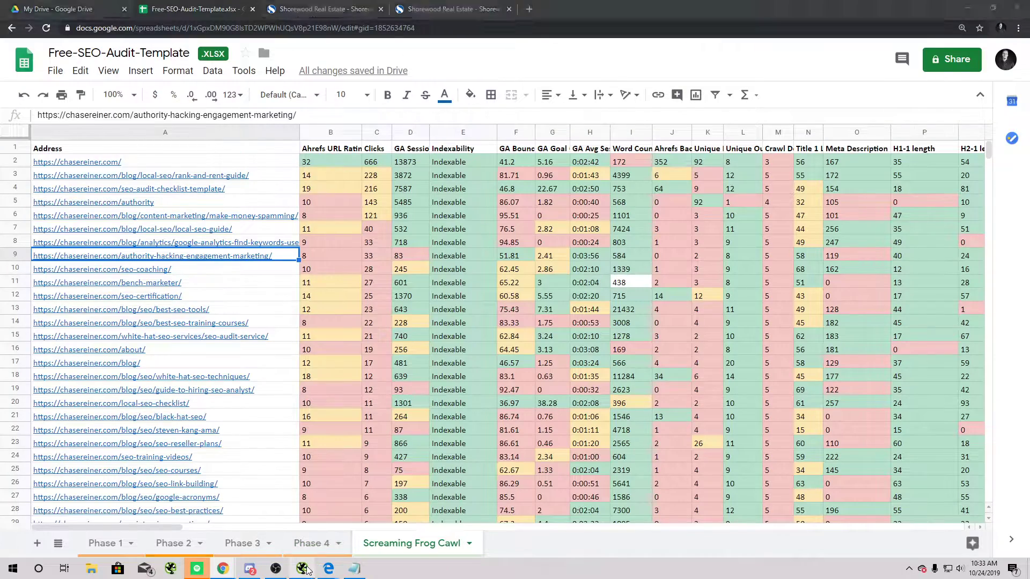
Switch to Screaming Frog SEO Spider and look through the crawl overview from the URL group down to Hreflang
{"action": "left_click", "coordinate": [303, 569]}
{"action": "scroll", "coordinate": [322, 268], "scroll_direction": "down", "scroll_amount": 5}
{"action": "scroll", "coordinate": [353, 281], "scroll_direction": "up", "scroll_amount": 5}
{"action": "scroll", "coordinate": [507, 291], "scroll_direction": "down", "scroll_amount": 1}
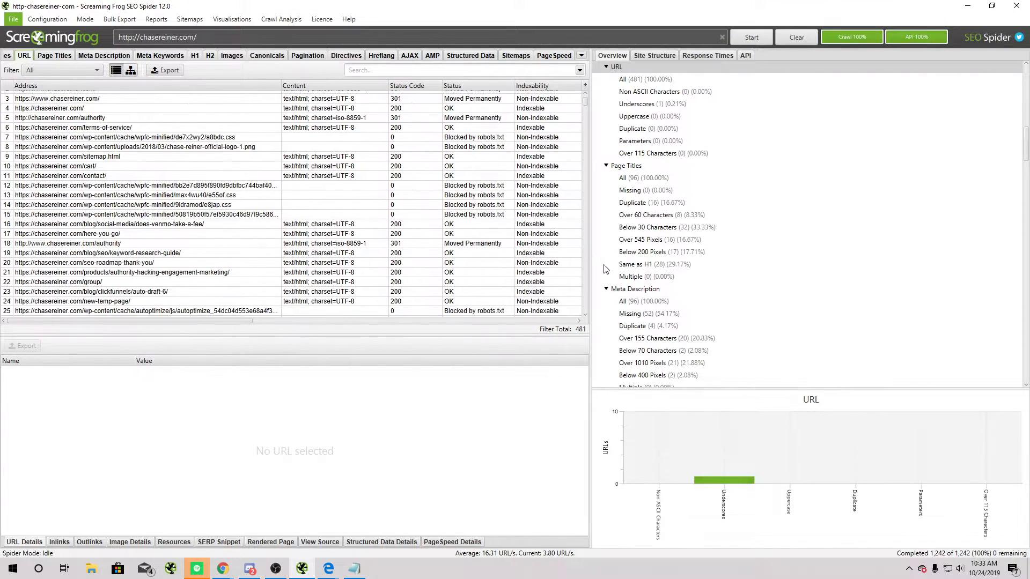
{"action": "scroll", "coordinate": [605, 269], "scroll_direction": "down", "scroll_amount": 15}
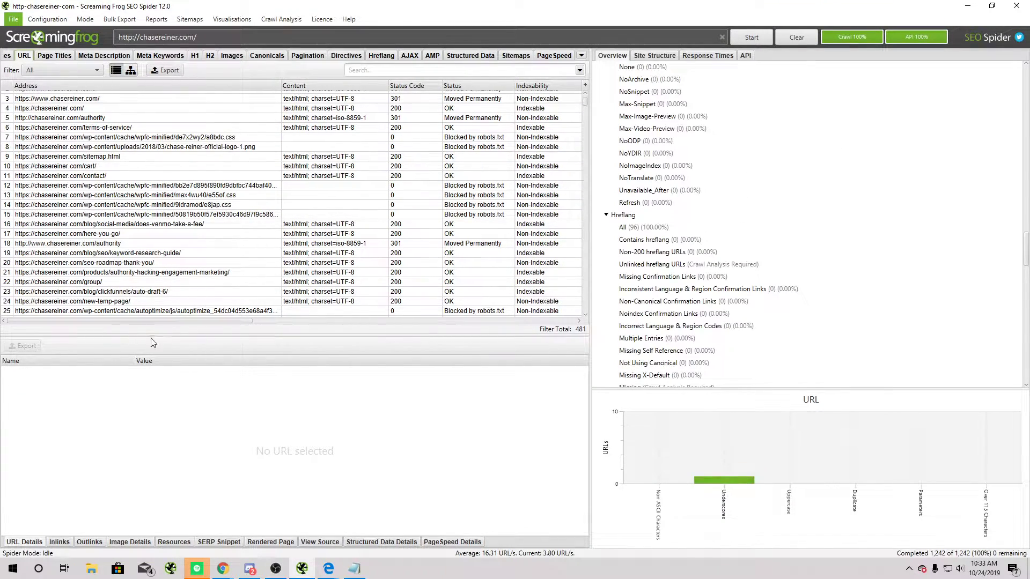
Enlarge the URL list and view the inlinks, outlinks, SERP snippet and structured data details of the 9ldramod/e8jap.css file
{"action": "left_click_drag", "start_coordinate": [296, 337], "coordinate": [297, 387]}
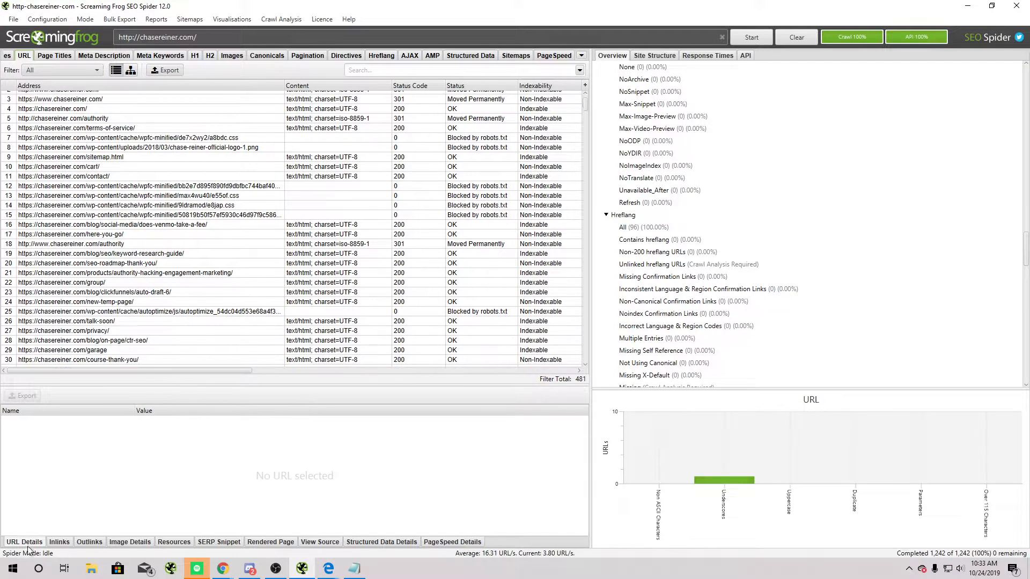
{"action": "left_click", "coordinate": [174, 206]}
{"action": "left_click", "coordinate": [59, 542]}
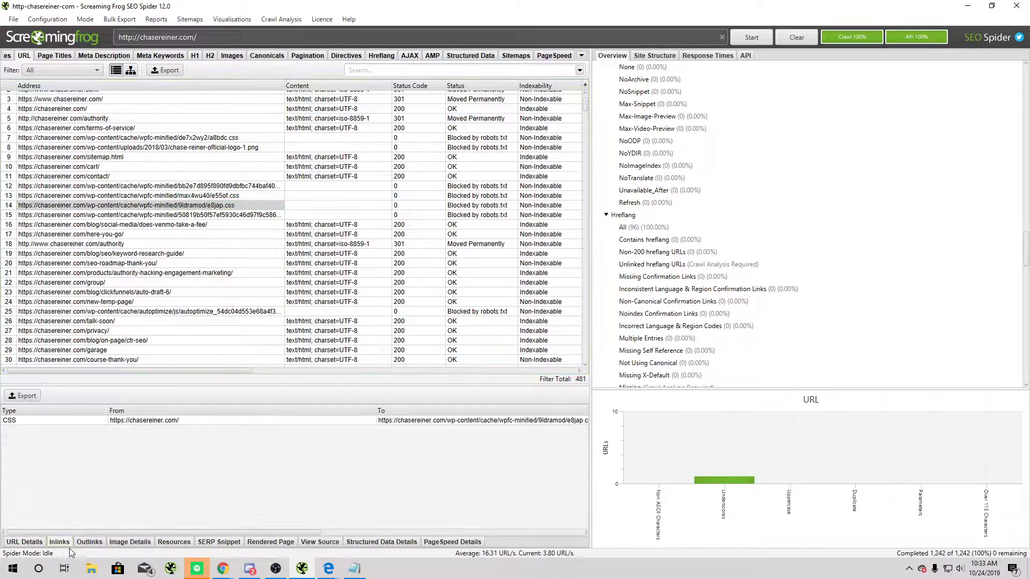
{"action": "left_click", "coordinate": [86, 543]}
{"action": "left_click", "coordinate": [219, 542]}
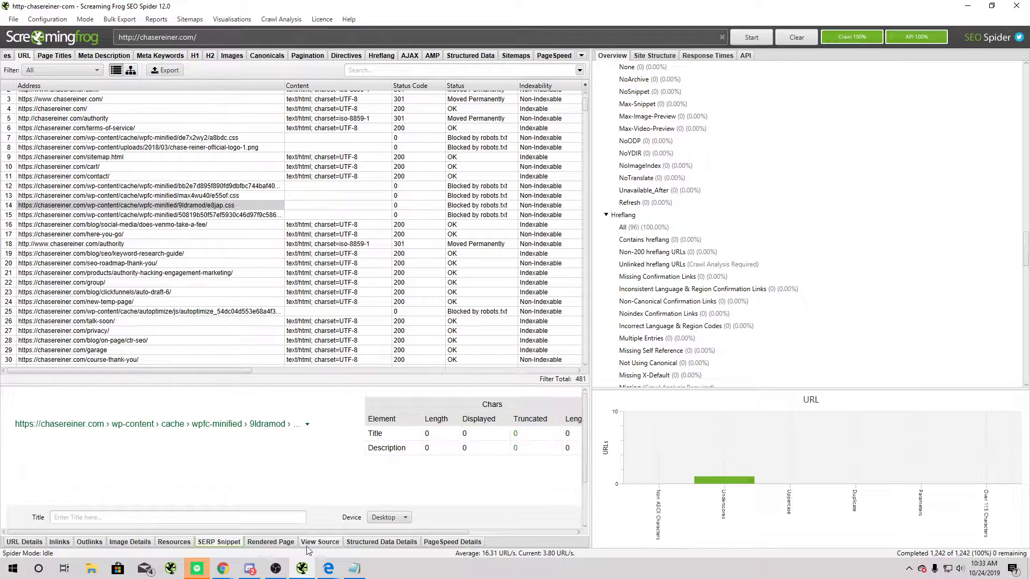
{"action": "left_click", "coordinate": [378, 543]}
{"action": "scroll", "coordinate": [75, 199], "scroll_direction": "up", "scroll_amount": 1}
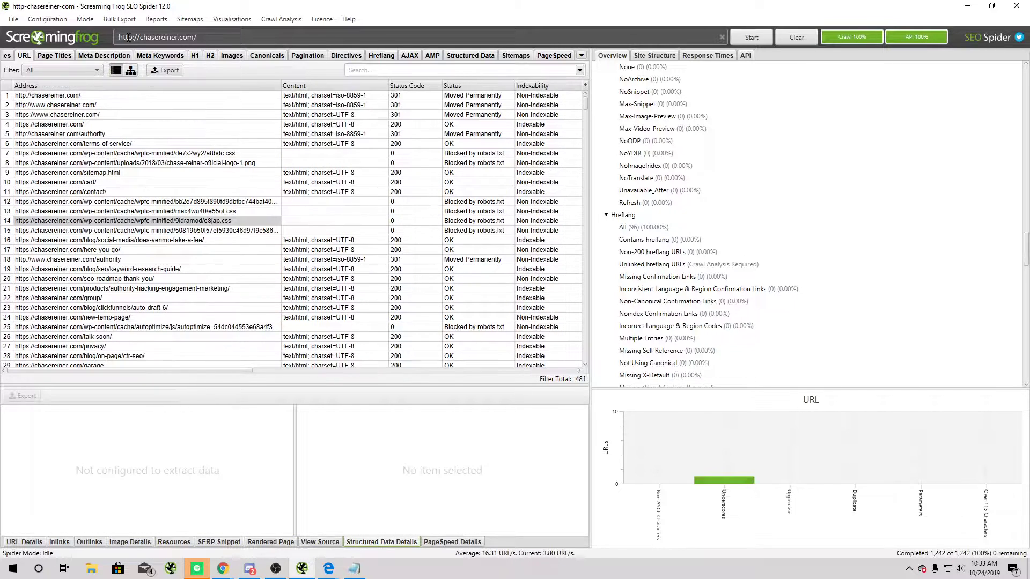
{"action": "left_click", "coordinate": [85, 107]}
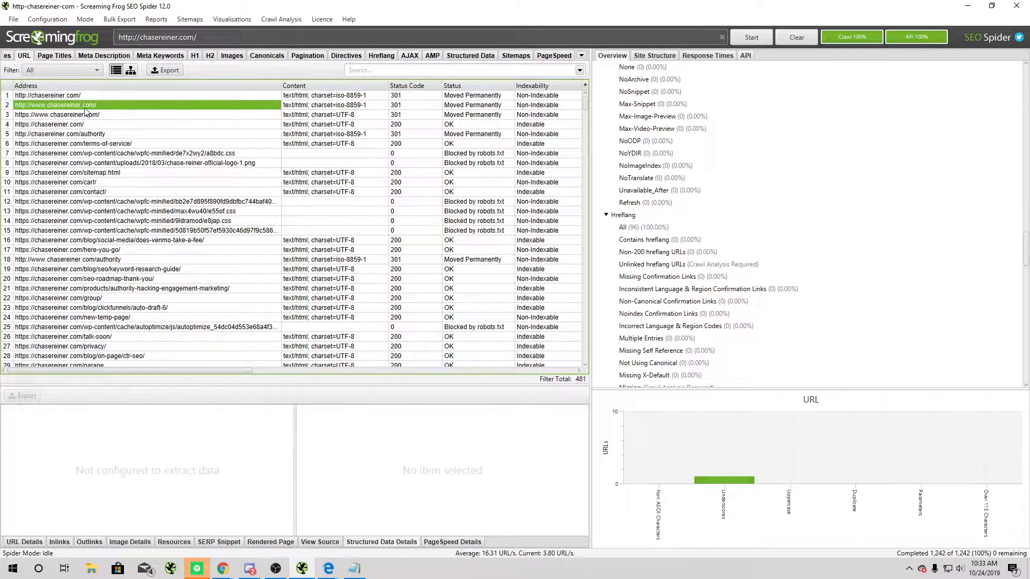
{"action": "left_click", "coordinate": [115, 114]}
{"action": "left_click", "coordinate": [30, 542]}
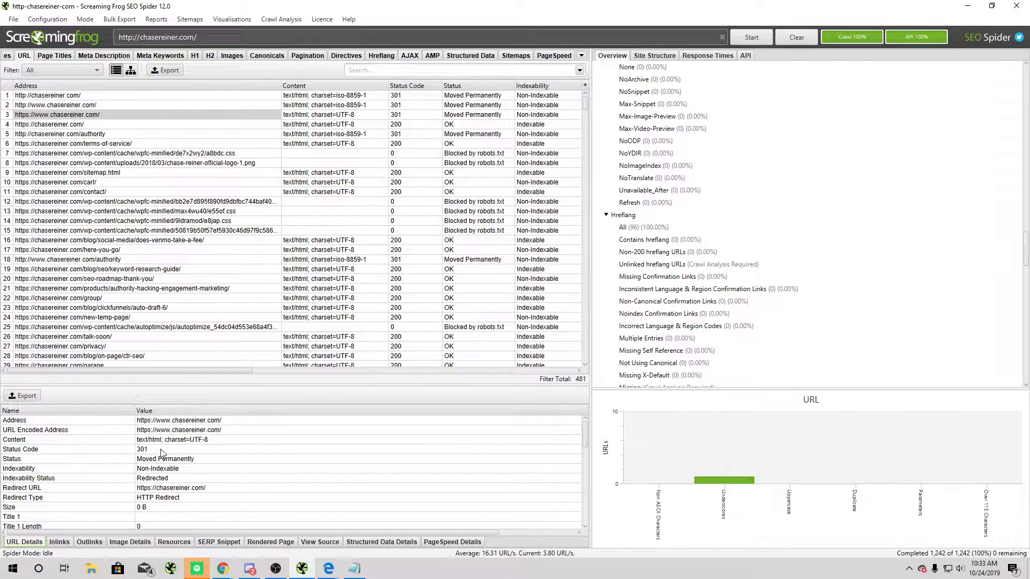
{"action": "left_click", "coordinate": [59, 124]}
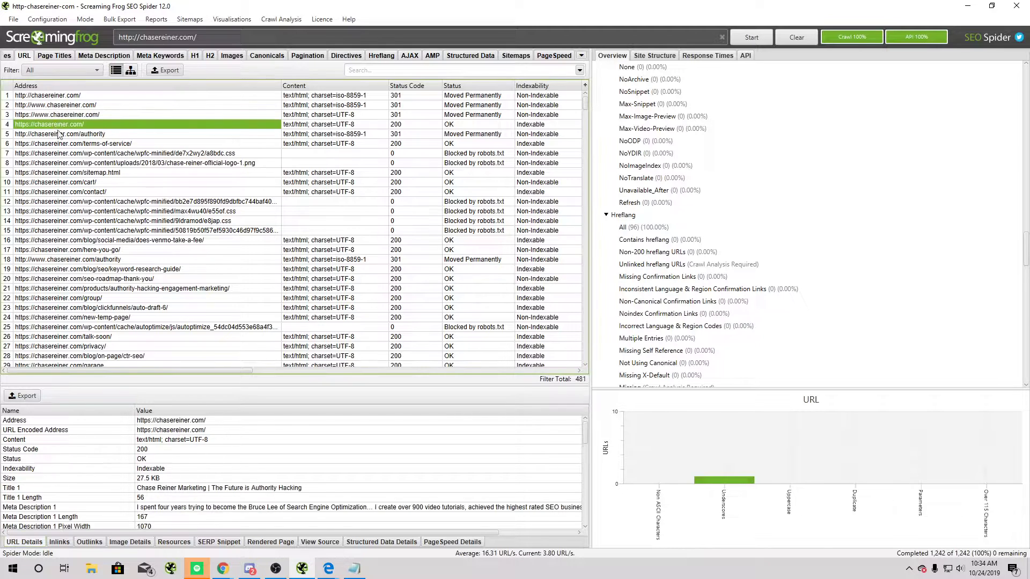
{"action": "left_click", "coordinate": [62, 541]}
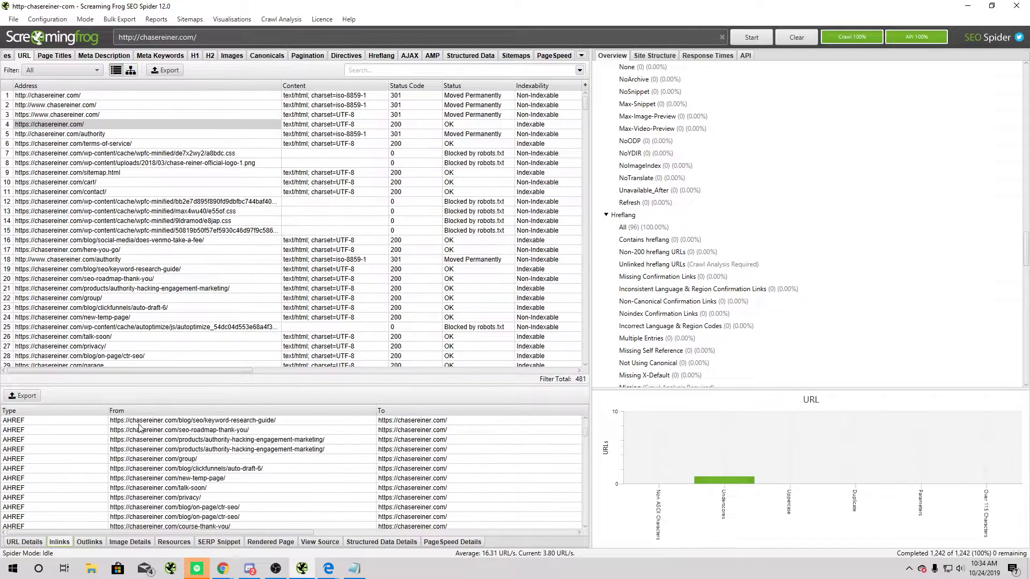
{"action": "left_click", "coordinate": [95, 541]}
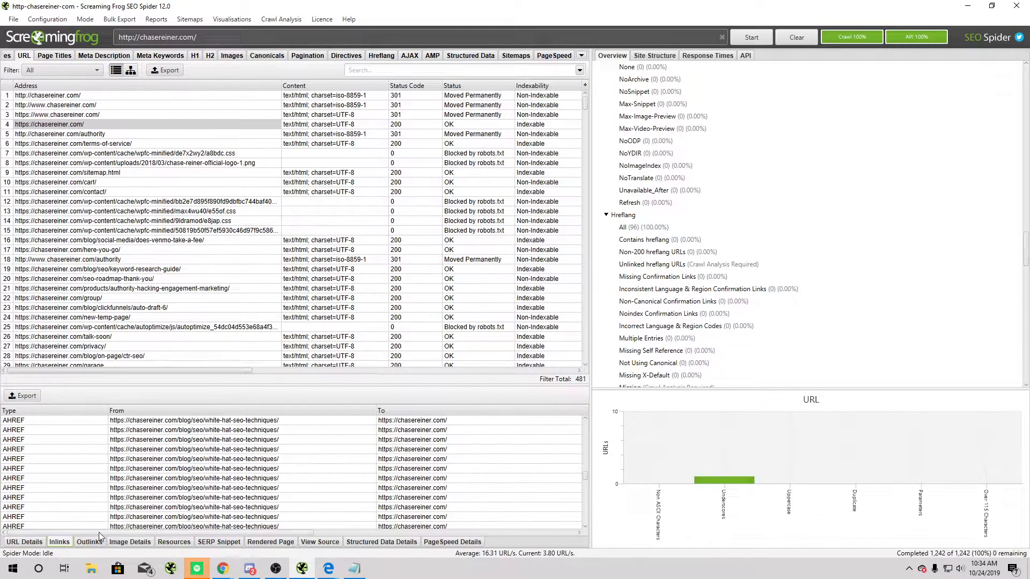
{"action": "scroll", "coordinate": [175, 489], "scroll_direction": "down", "scroll_amount": 5}
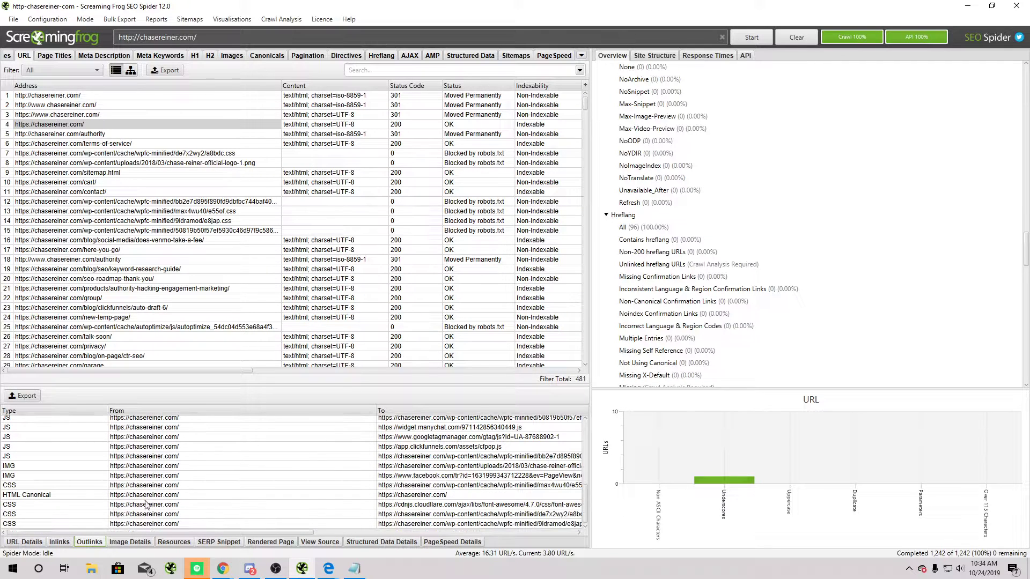
Review the homepage's image details, resources, SERP snippet, rendered page, source and structured data details
{"action": "left_click", "coordinate": [144, 546]}
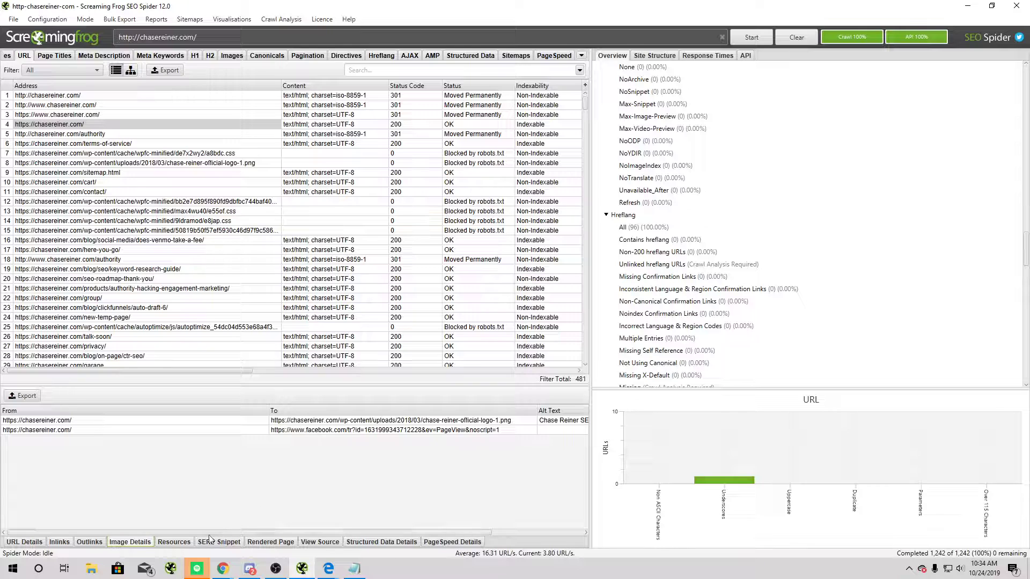
{"action": "left_click", "coordinate": [179, 543]}
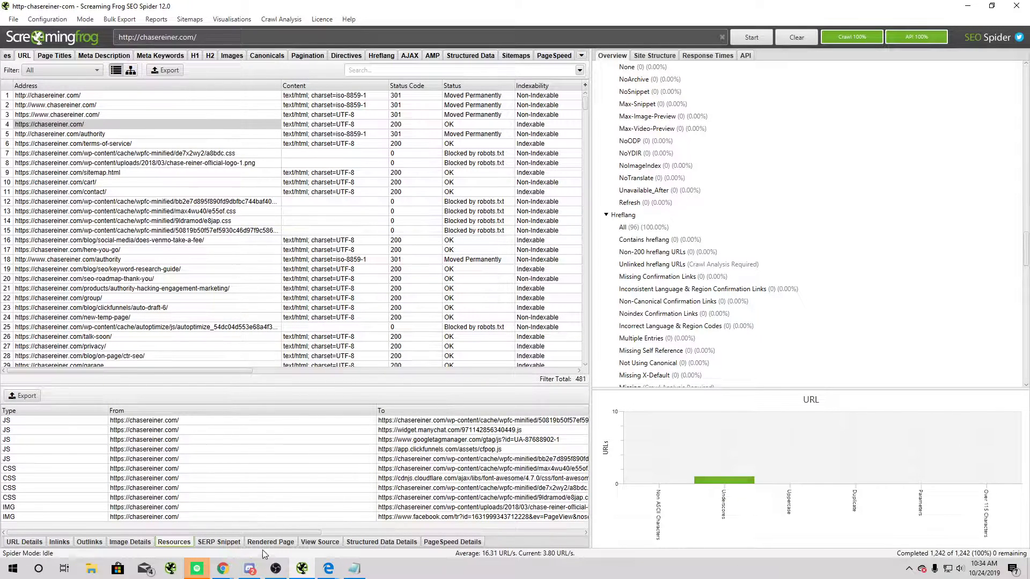
{"action": "left_click", "coordinate": [218, 542]}
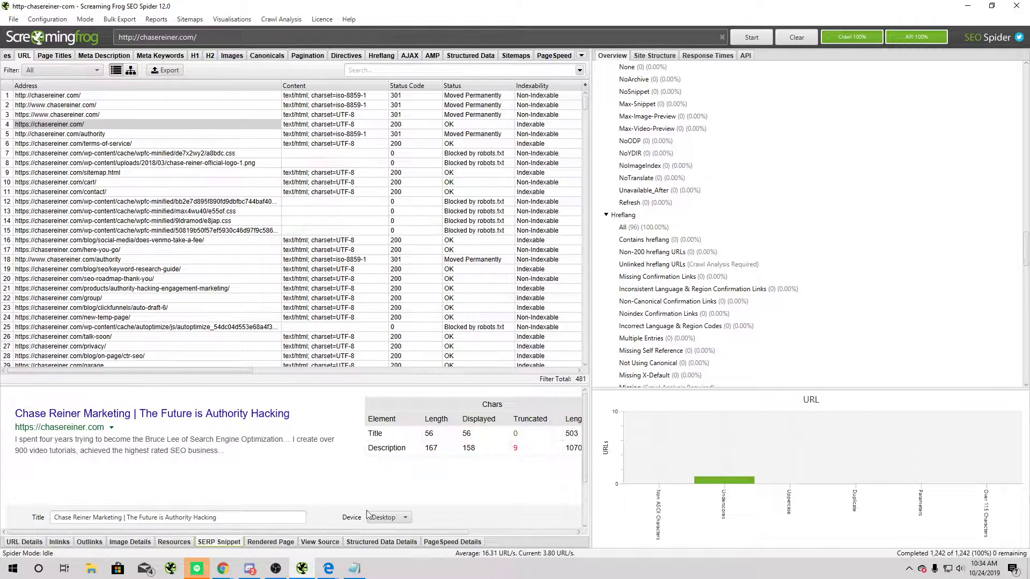
{"action": "left_click", "coordinate": [174, 542]}
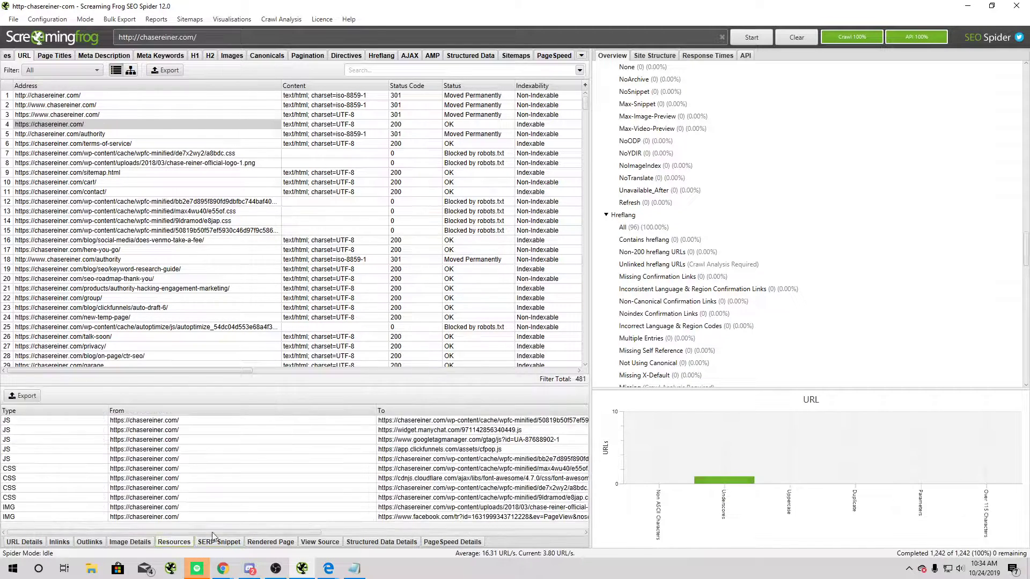
{"action": "left_click", "coordinate": [219, 542]}
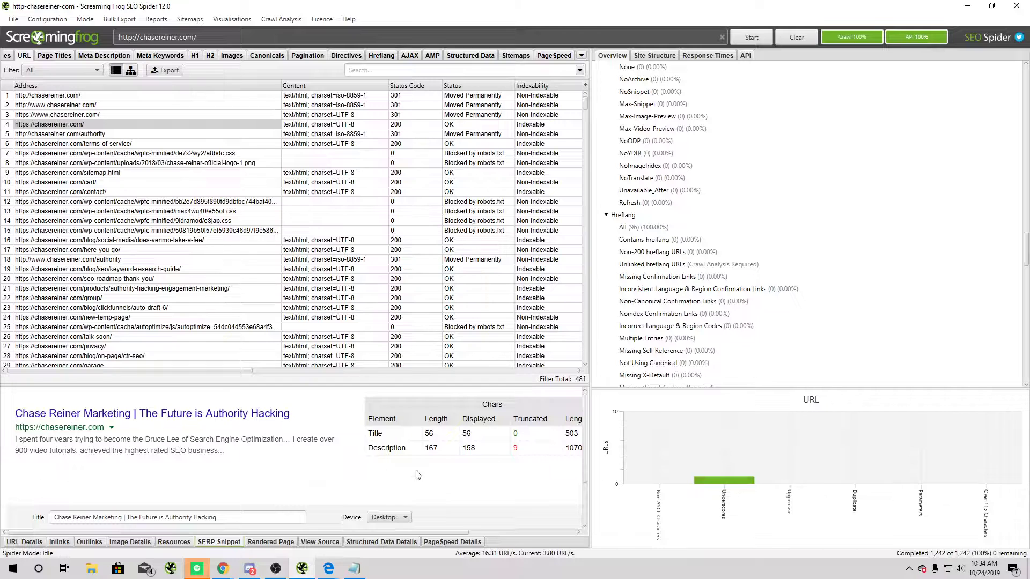
{"action": "left_click", "coordinate": [270, 542]}
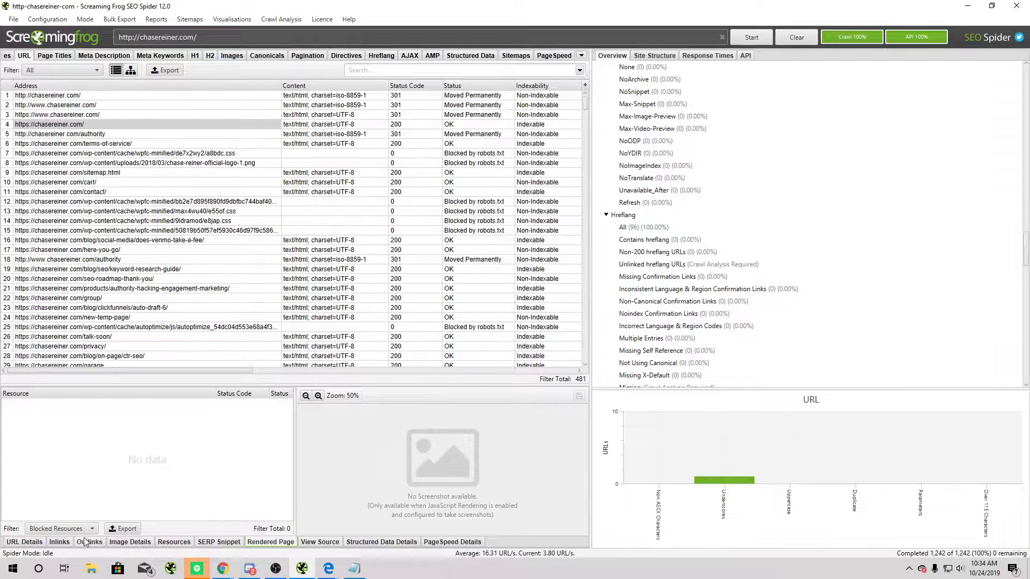
{"action": "left_click", "coordinate": [320, 542]}
{"action": "left_click", "coordinate": [381, 542]}
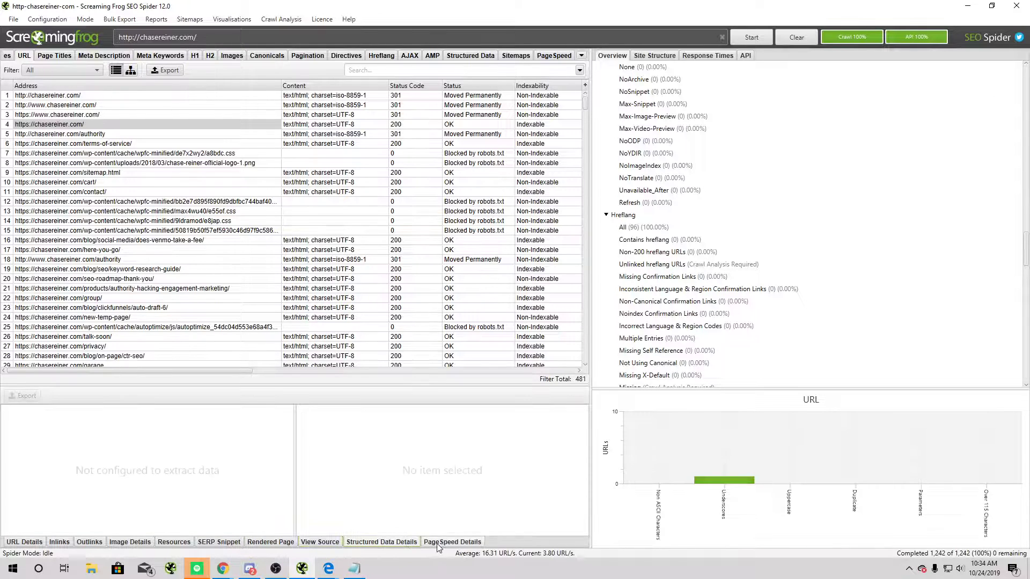
Return to the homepage's inlinks and look through the pages that link to it
{"action": "left_click", "coordinate": [303, 542]}
{"action": "left_click", "coordinate": [219, 542]}
{"action": "left_click", "coordinate": [89, 542]}
{"action": "left_click", "coordinate": [59, 542]}
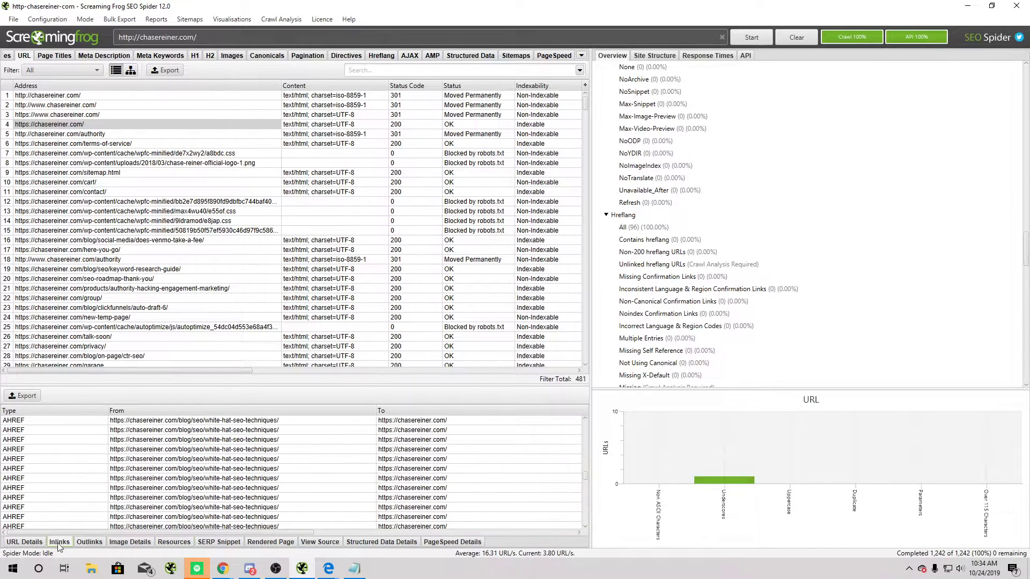
{"action": "scroll", "coordinate": [216, 455], "scroll_direction": "down", "scroll_amount": 5}
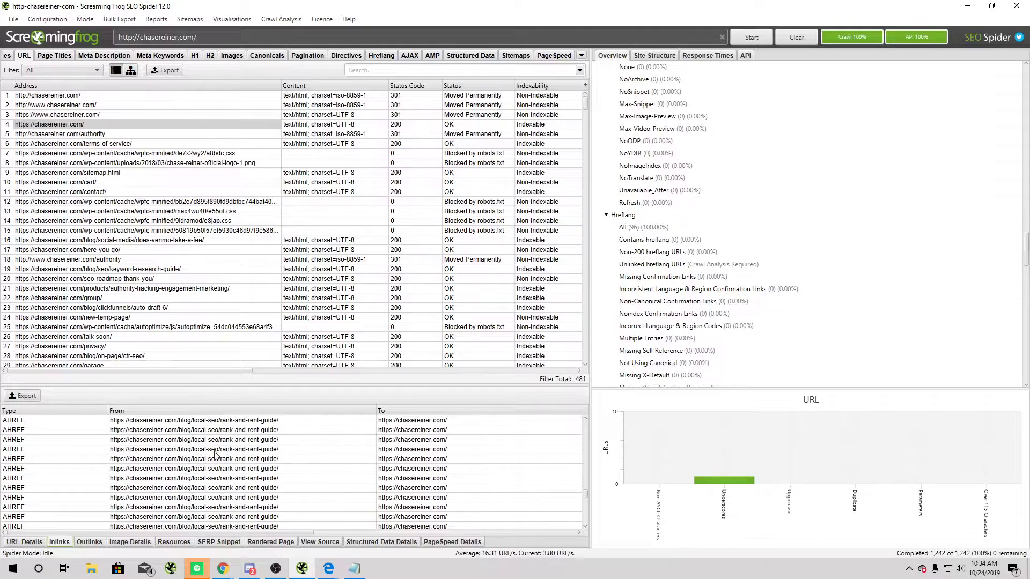
{"action": "scroll", "coordinate": [216, 455], "scroll_direction": "down", "scroll_amount": 5}
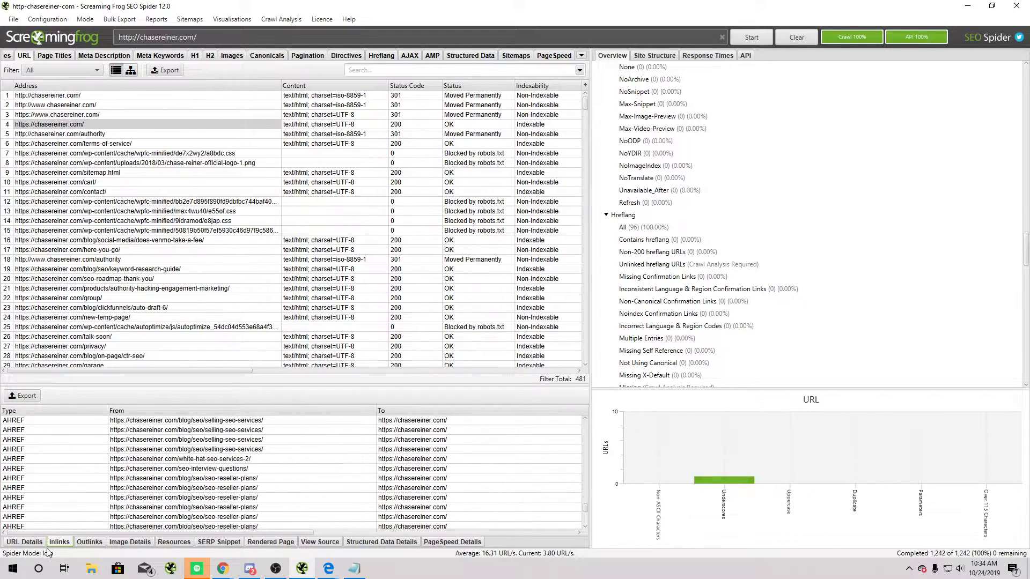
Show the homepage's URL details, and look through the crawled URL list and the Hreflang, AJAX and AMP overview groups
{"action": "left_click", "coordinate": [24, 542]}
{"action": "scroll", "coordinate": [513, 158], "scroll_direction": "down", "scroll_amount": 10}
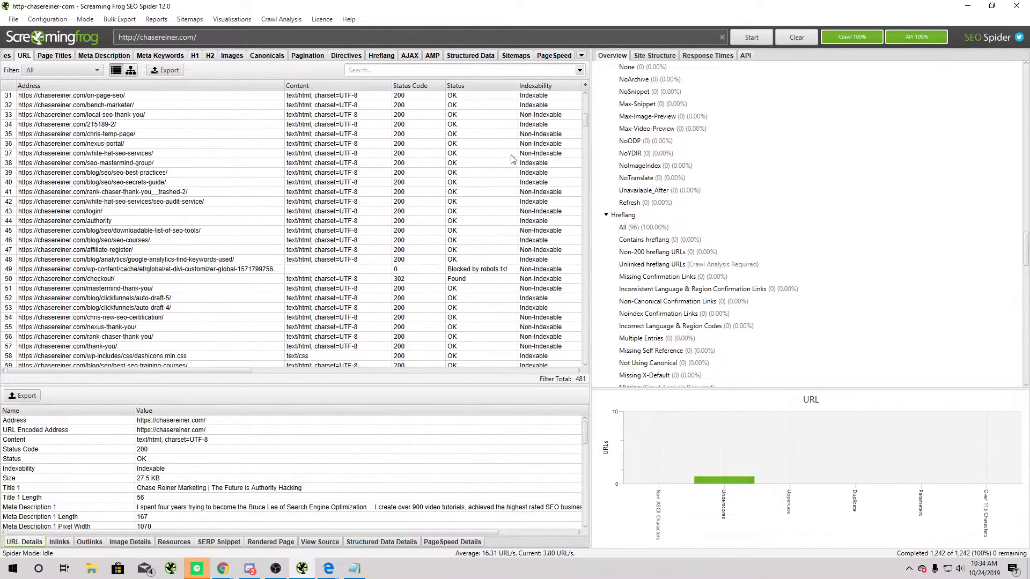
{"action": "scroll", "coordinate": [512, 159], "scroll_direction": "down", "scroll_amount": 20}
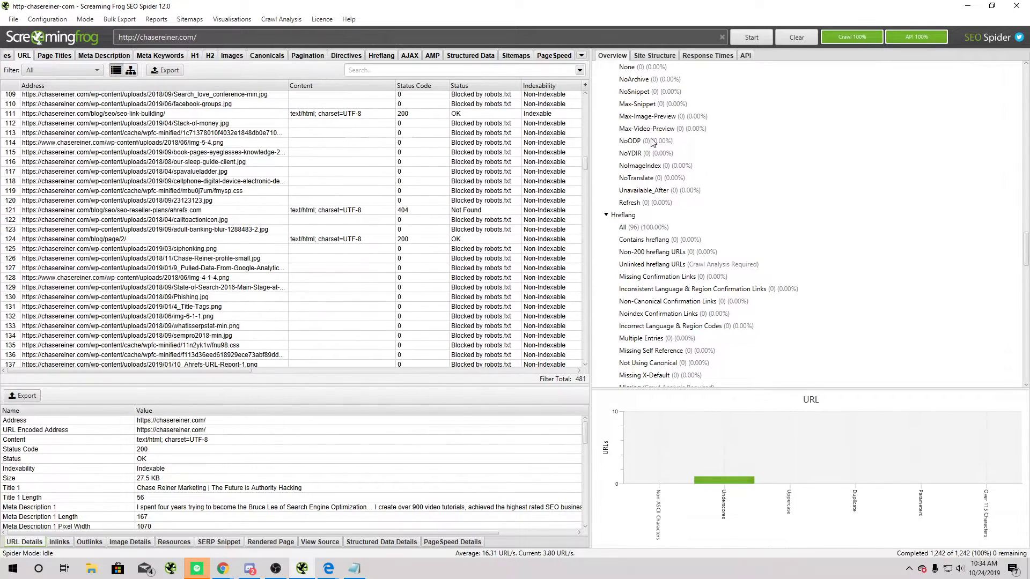
{"action": "scroll", "coordinate": [652, 142], "scroll_direction": "down", "scroll_amount": 4}
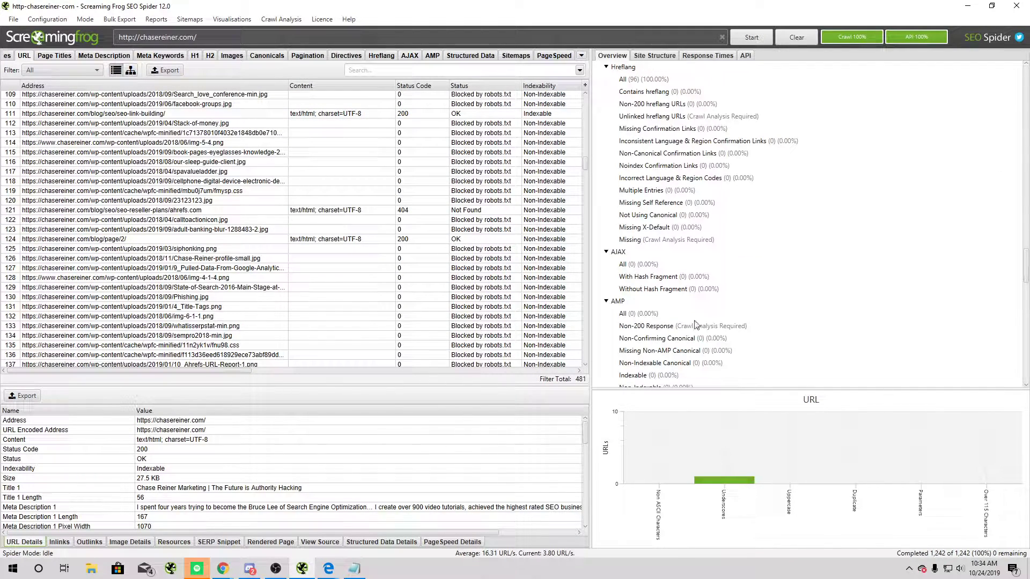
Switch back to the Free-SEO-Audit-Template spreadsheet and select the Indexability cell in row 7
{"action": "left_click_drag", "start_coordinate": [805, 5], "coordinate": [736, 140]}
{"action": "left_click", "coordinate": [471, 232]}
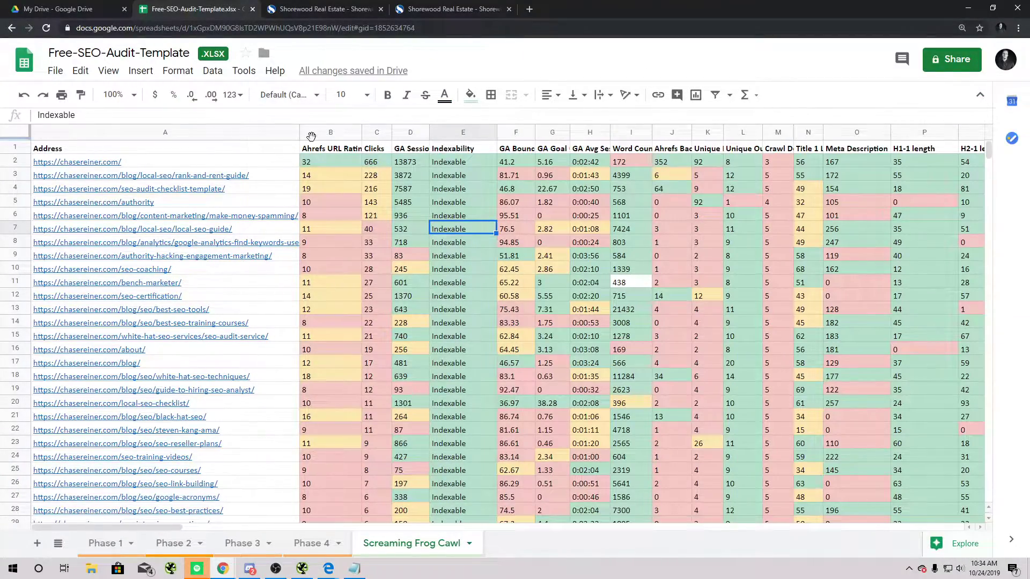